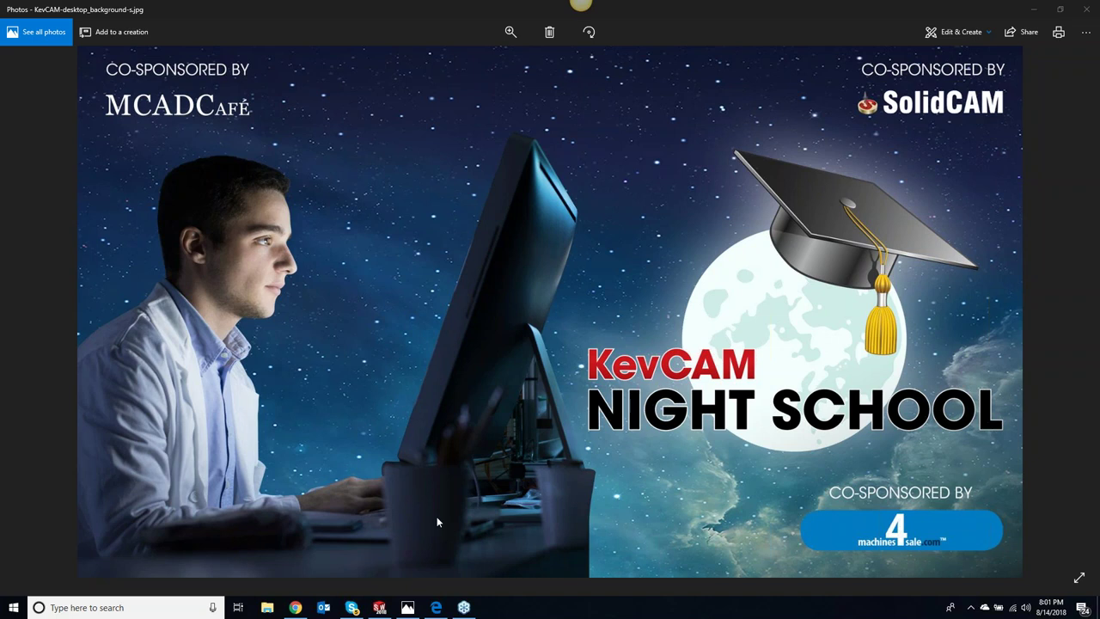
Minimize the KevCAM Night School wallpaper in Photos to reveal the SolidWorks part.
click(1034, 9)
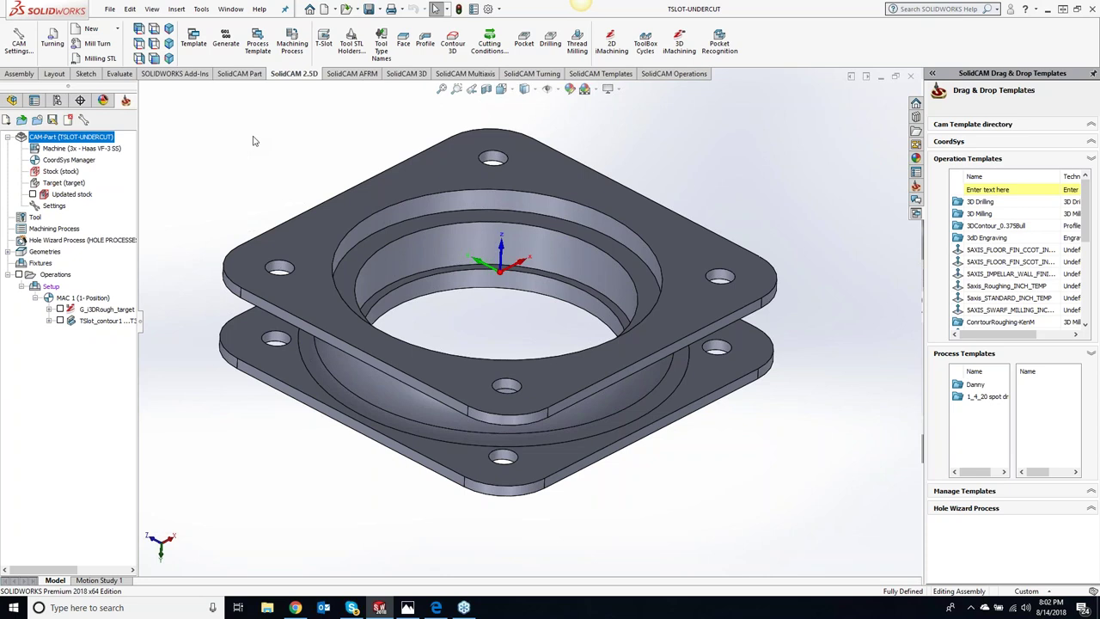
click(100, 323)
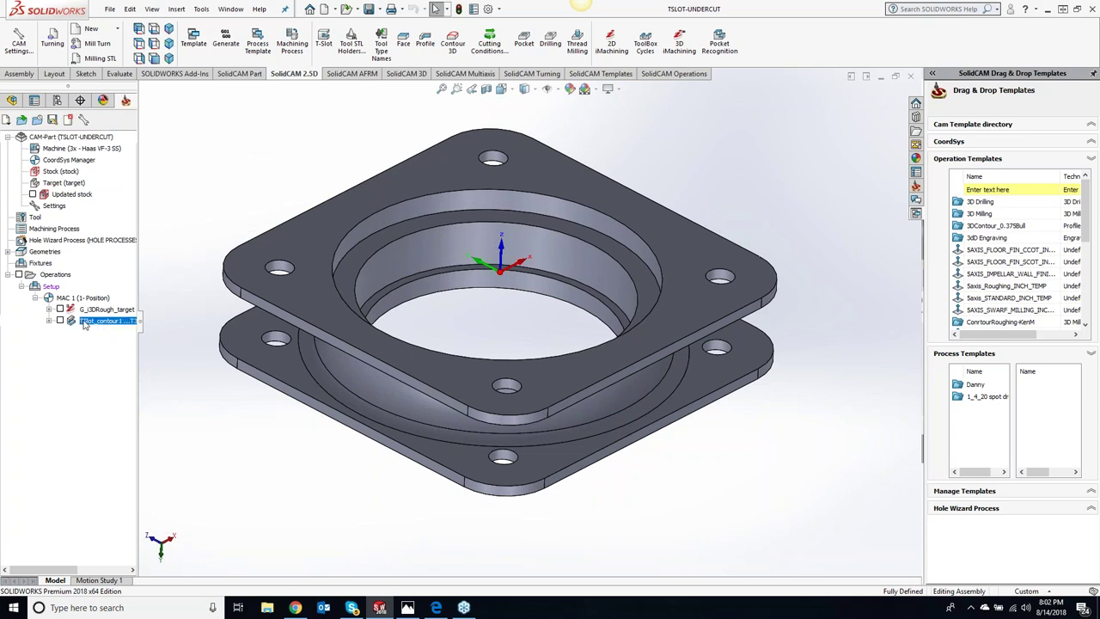
Simulate TSlot_contour1 in SolidVerify and play the machining on the stock.
right_click(85, 324)
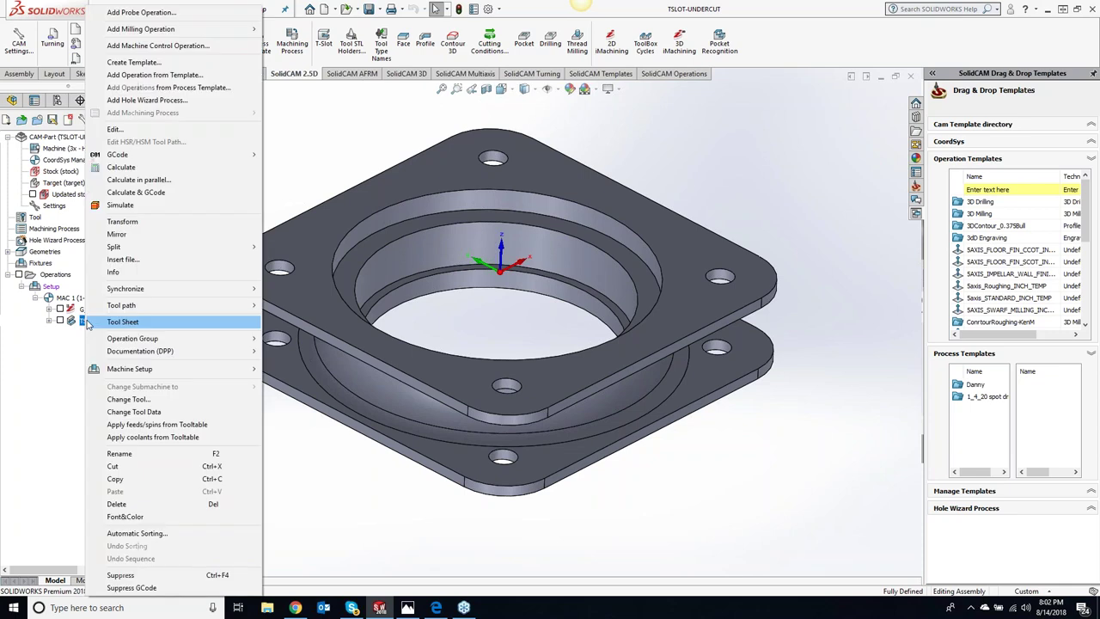
click(125, 206)
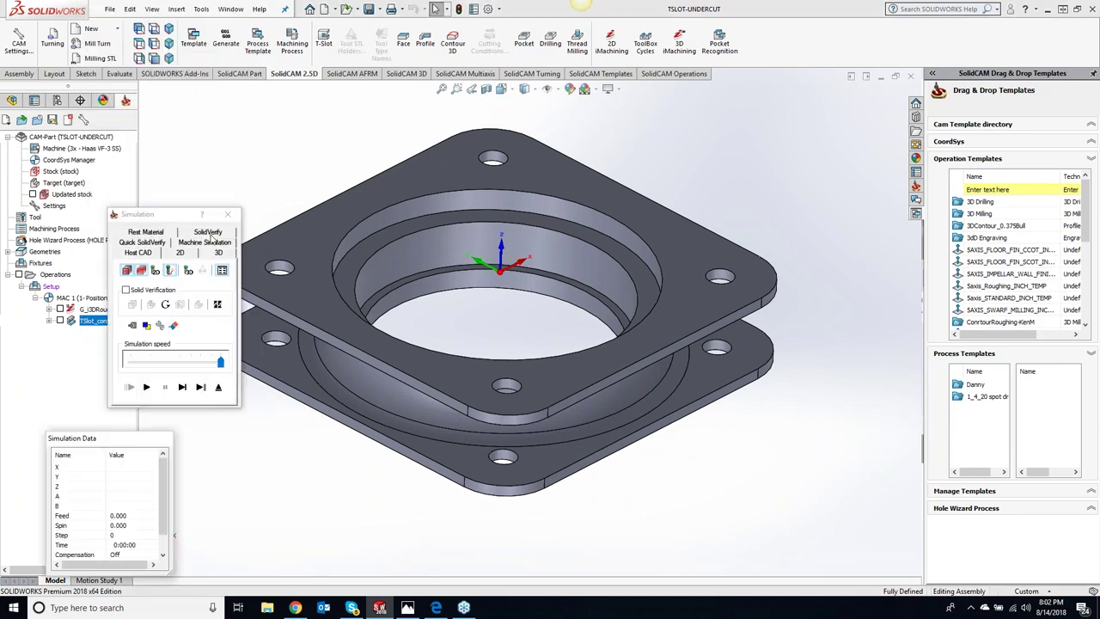
click(208, 232)
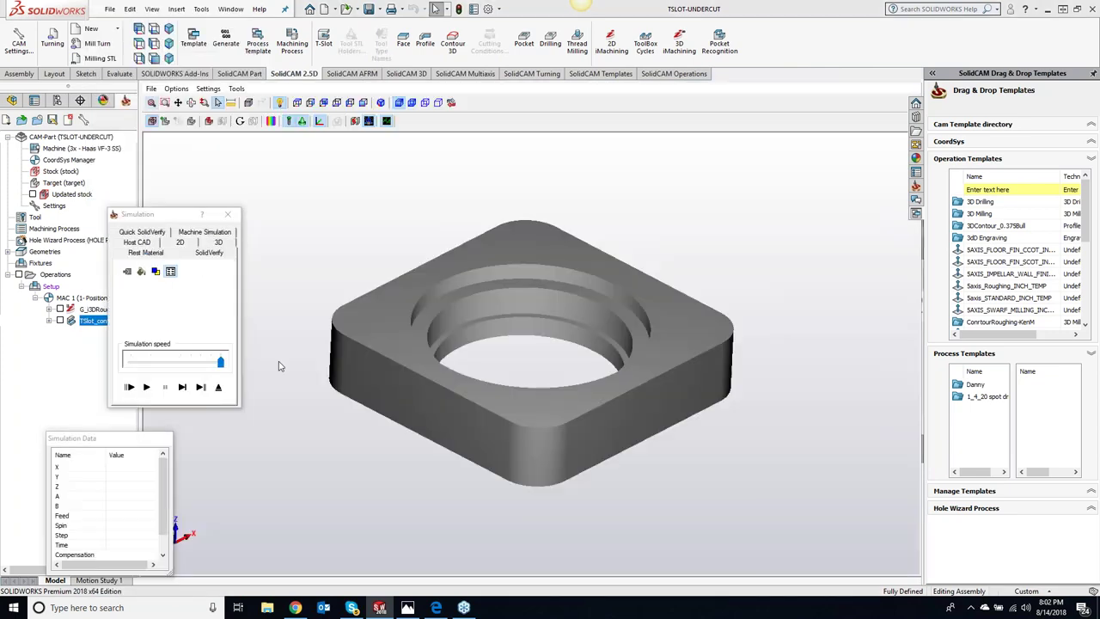
click(146, 387)
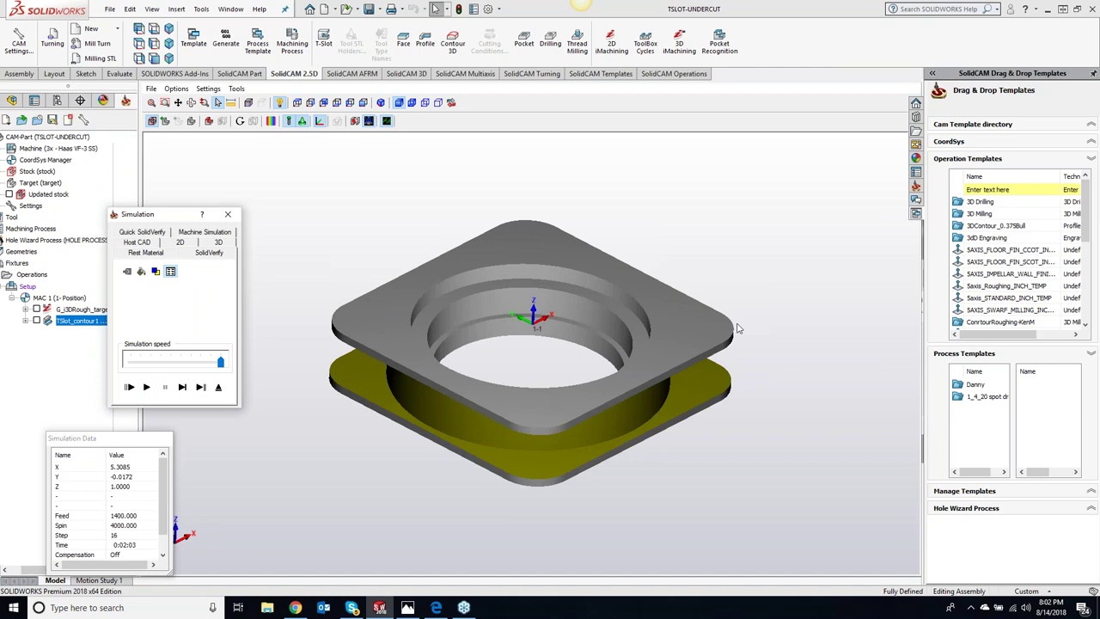
Run the Target and Machined Stock Compare twice, then close the simulation.
click(271, 121)
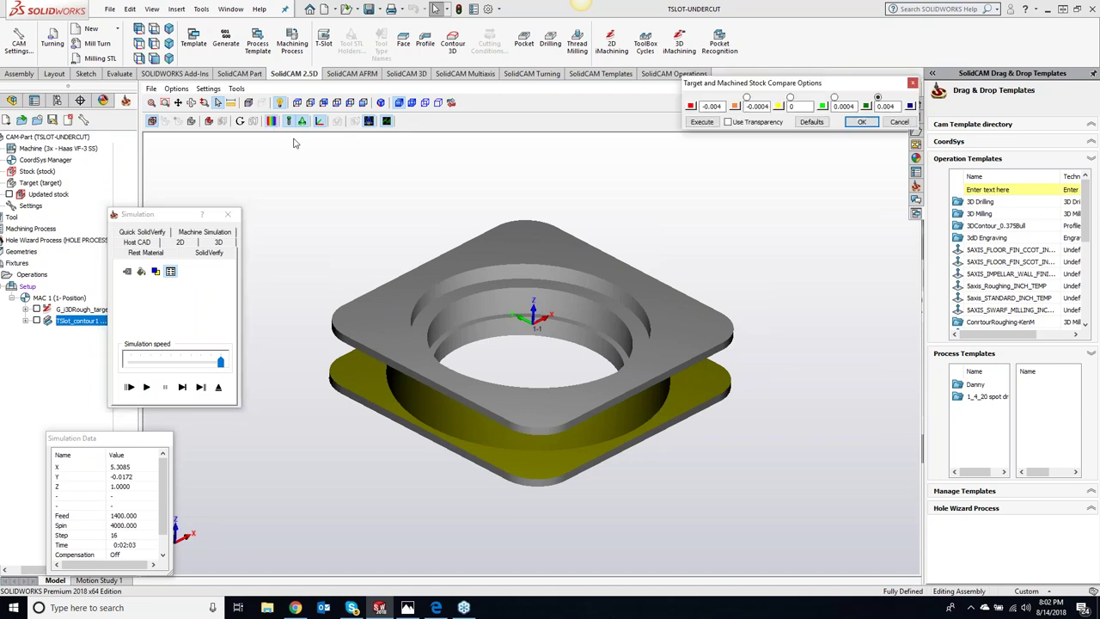
click(701, 121)
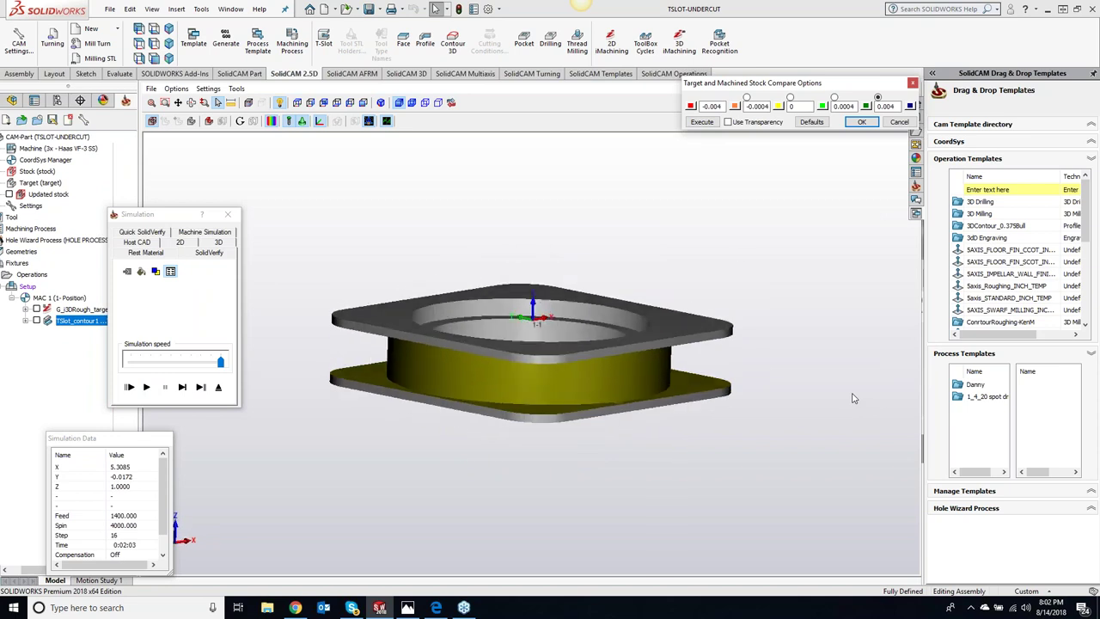
click(702, 121)
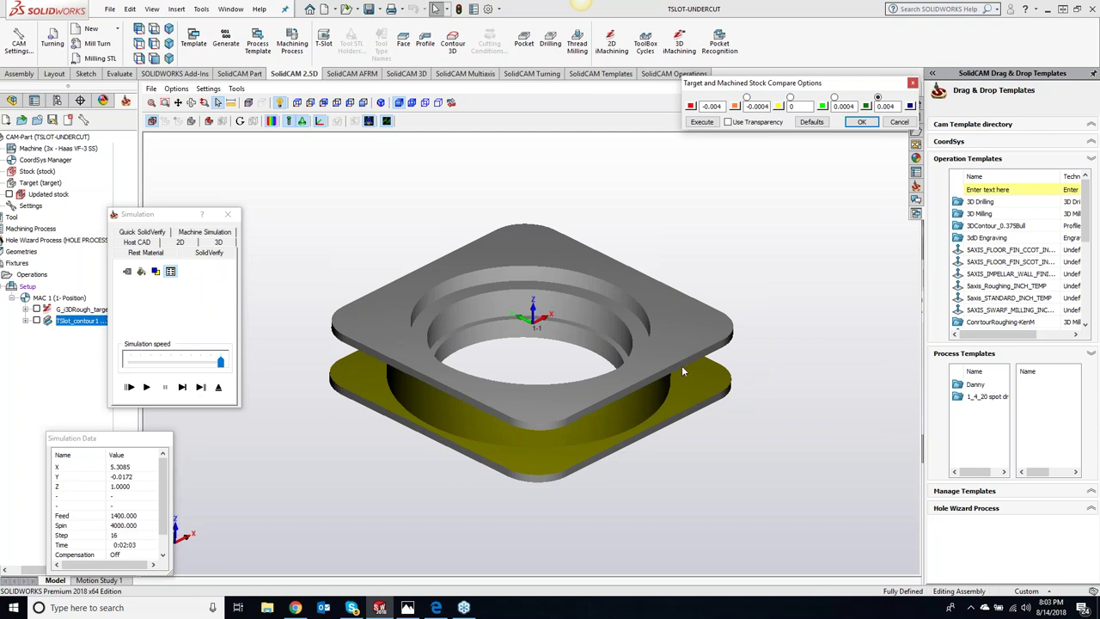
click(228, 214)
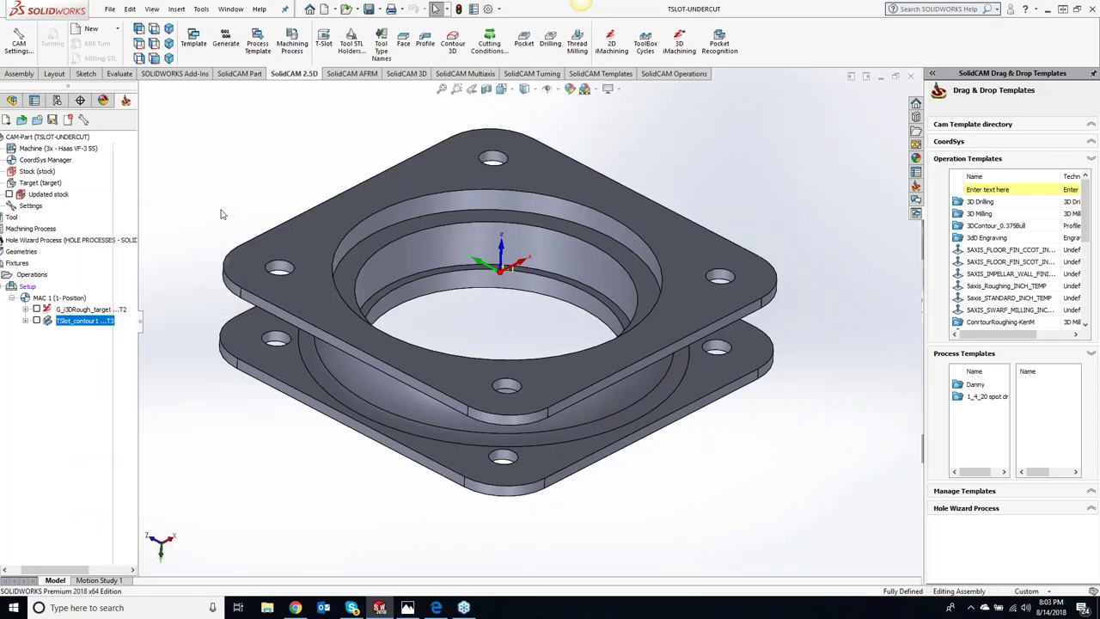
Inspect the lower fillet and revolved undercut faces from a side, edge-on view.
click(667, 387)
click(665, 385)
mouse_move(665, 383)
middle_down()
mouse_move(637, 284)
mouse_move(842, 338)
middle_up()
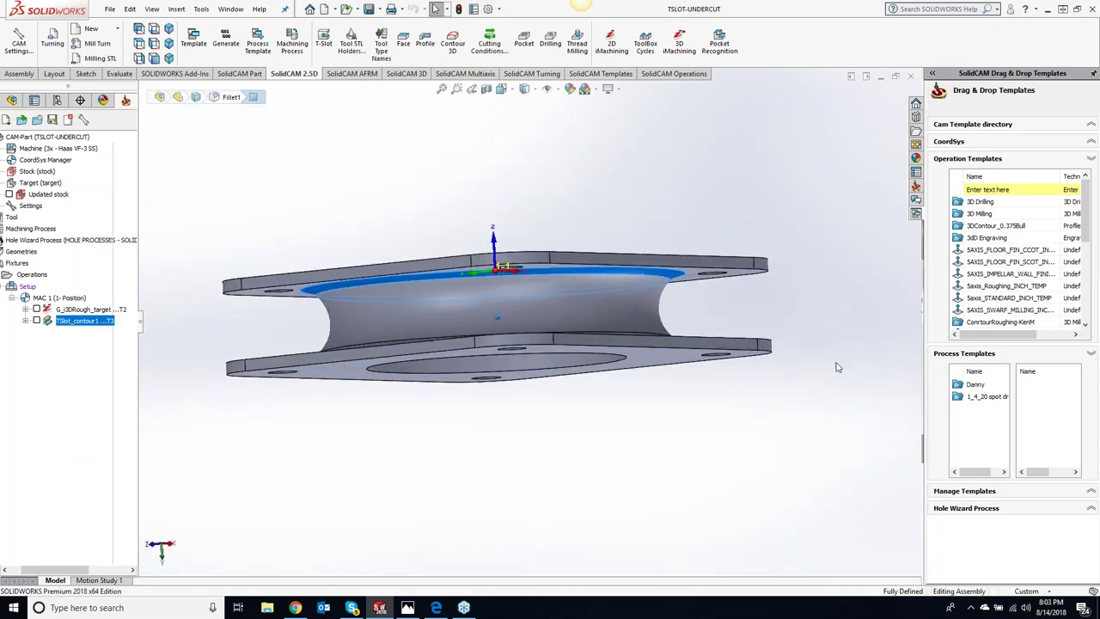
click(842, 338)
key(Down)
key(Down)
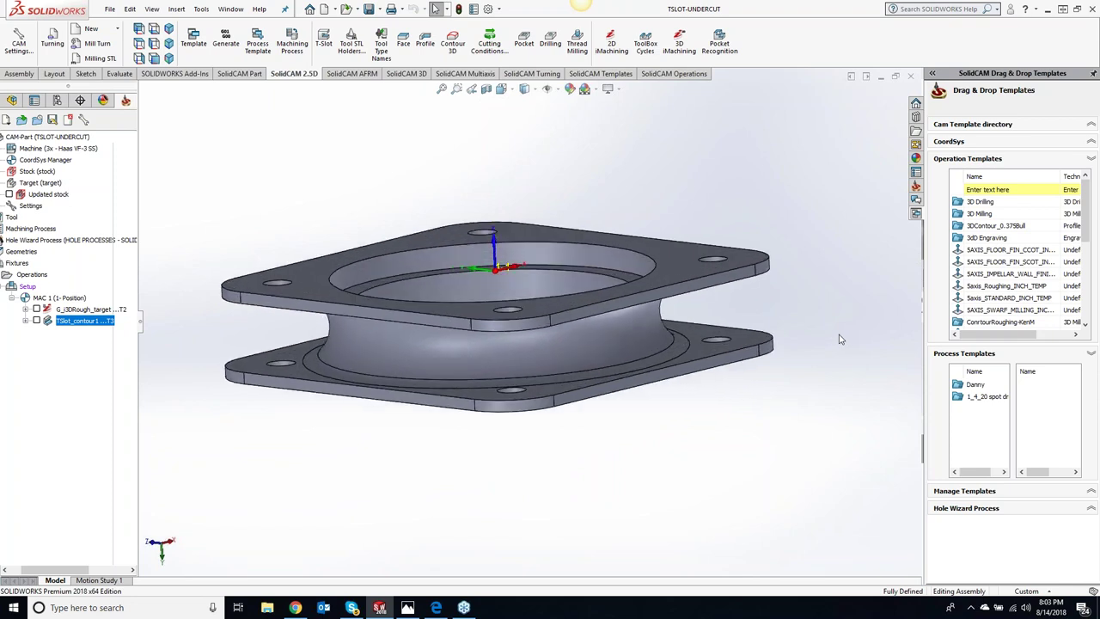
Check the top and bottom plate edges, clear the selection, and show the SolidCAM 3D commands.
click(730, 303)
click(729, 371)
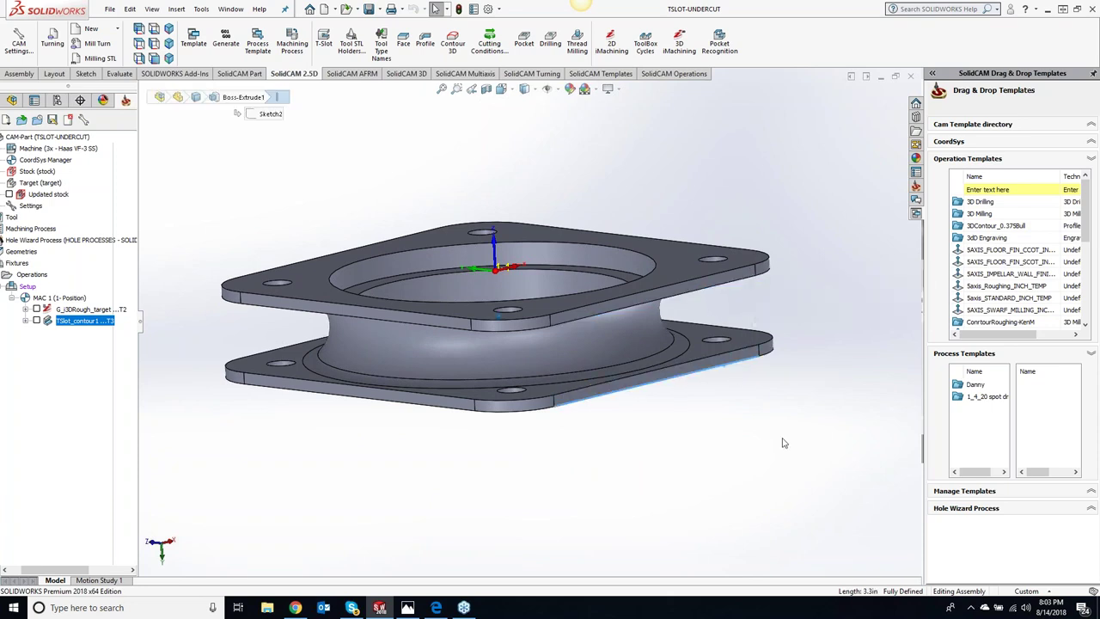
key(Down)
key(Down)
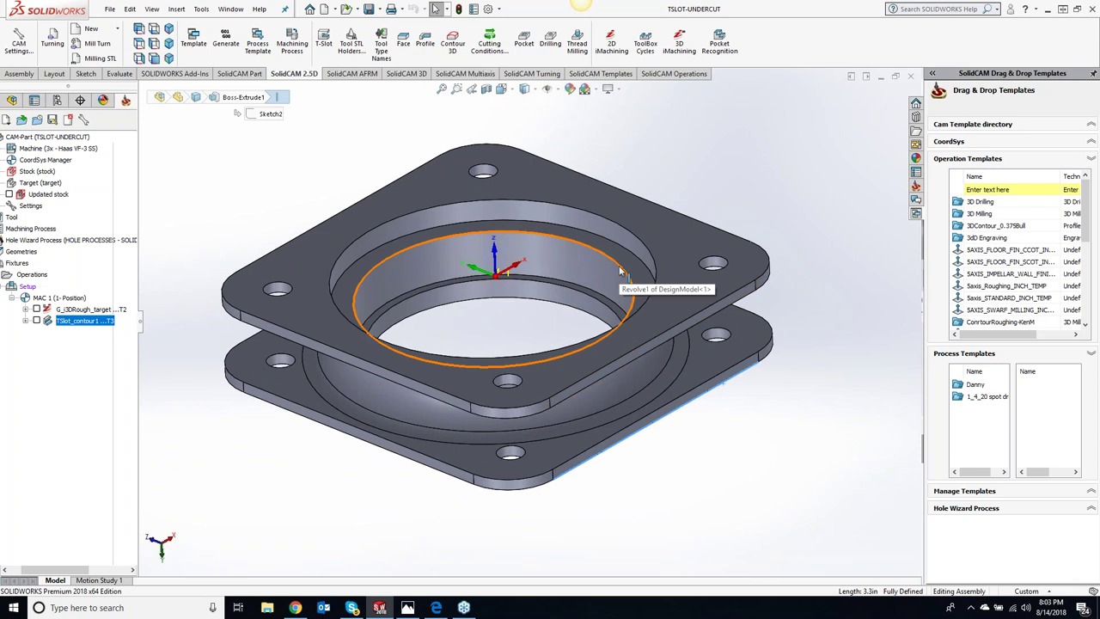
click(250, 206)
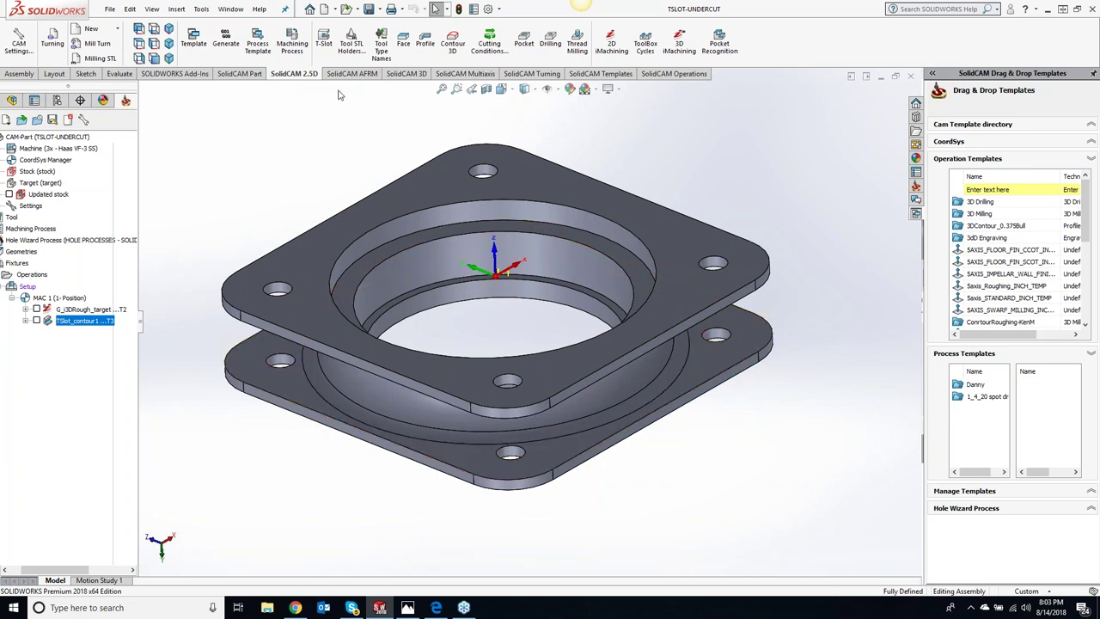
click(404, 74)
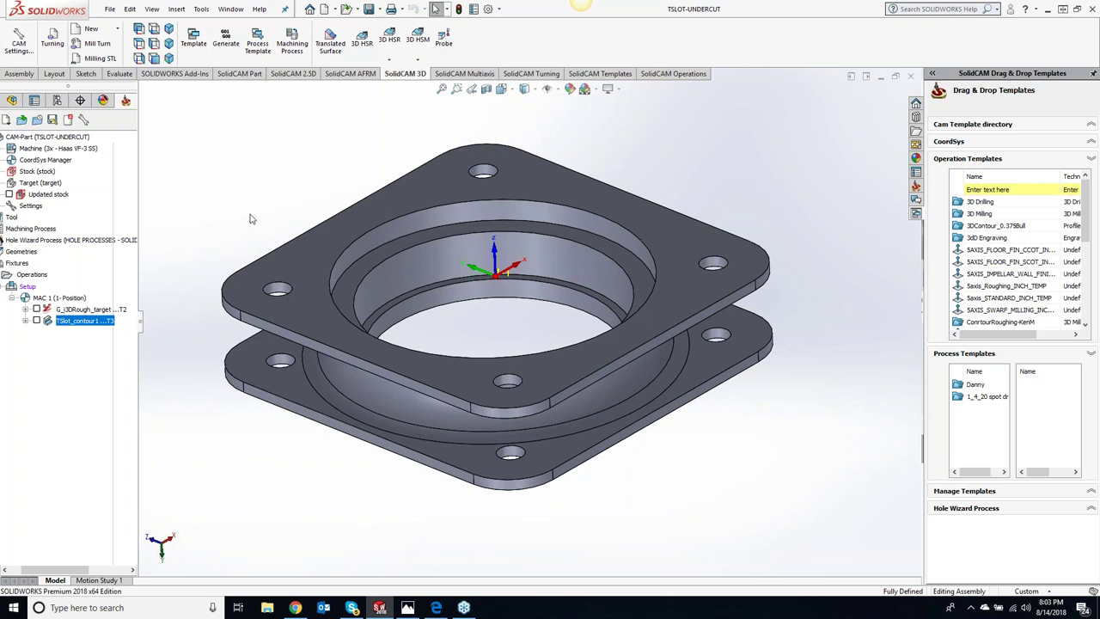
Add an HSS Parallel to Curve(s) milling operation from the operation's Add Milling Operation menu.
right_click(102, 323)
mouse_move(159, 29)
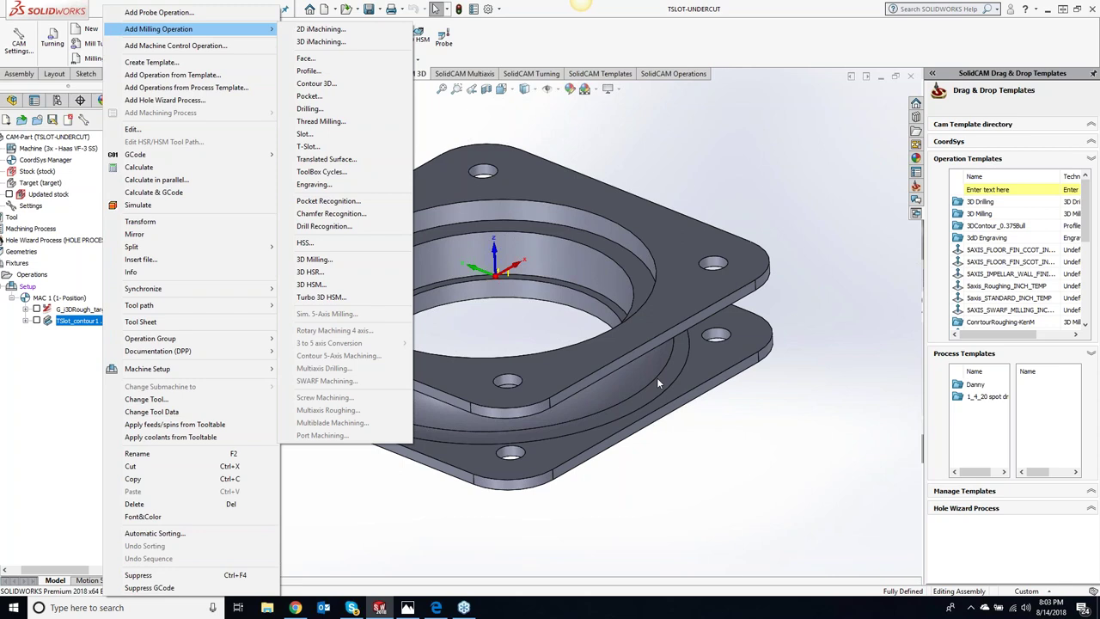
click(339, 244)
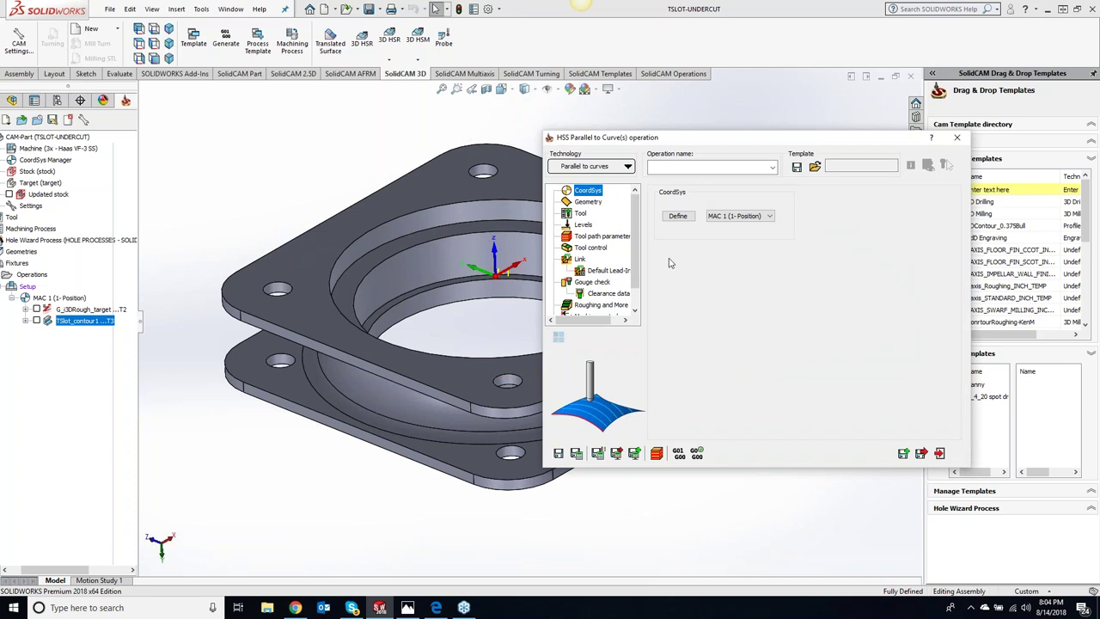
Define drive surface faces2 from the three inner undercut faces.
drag(686, 143, 178, 47)
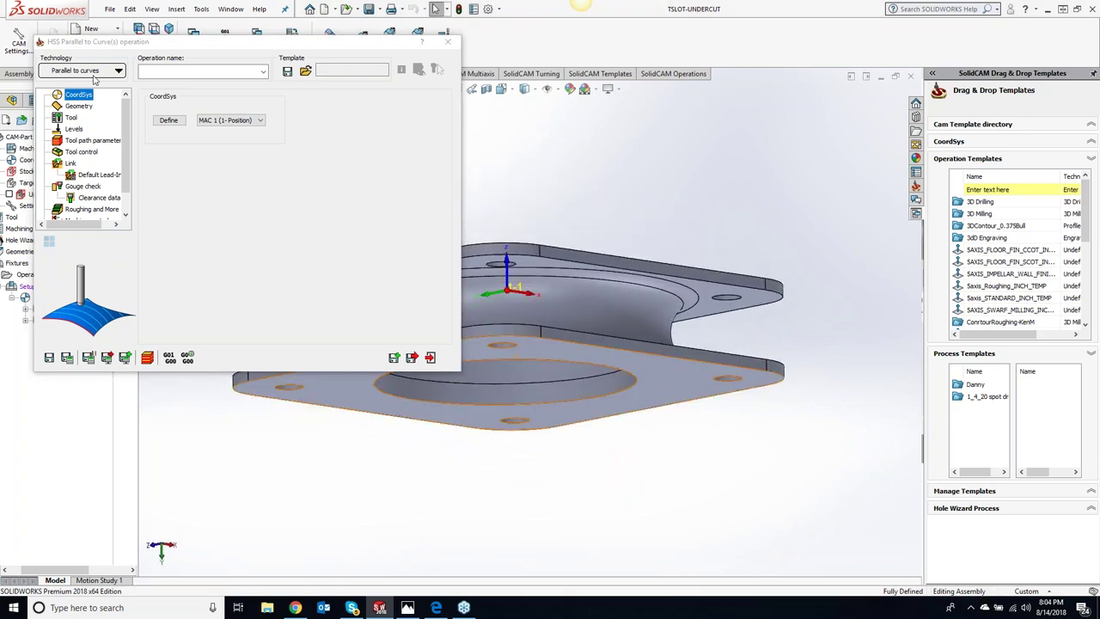
click(79, 105)
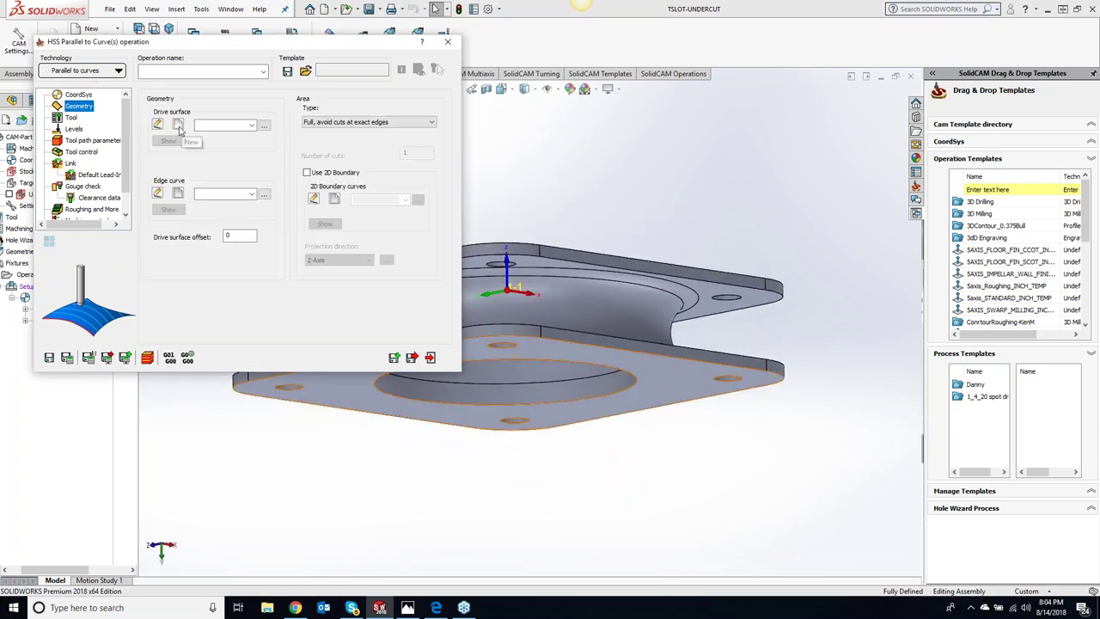
click(179, 125)
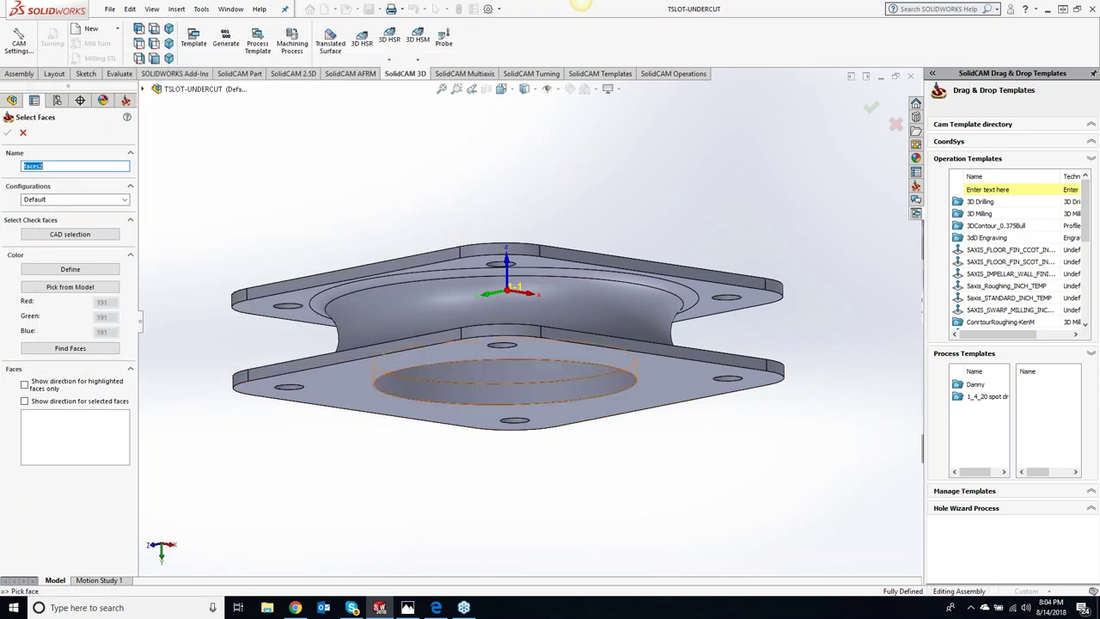
click(652, 299)
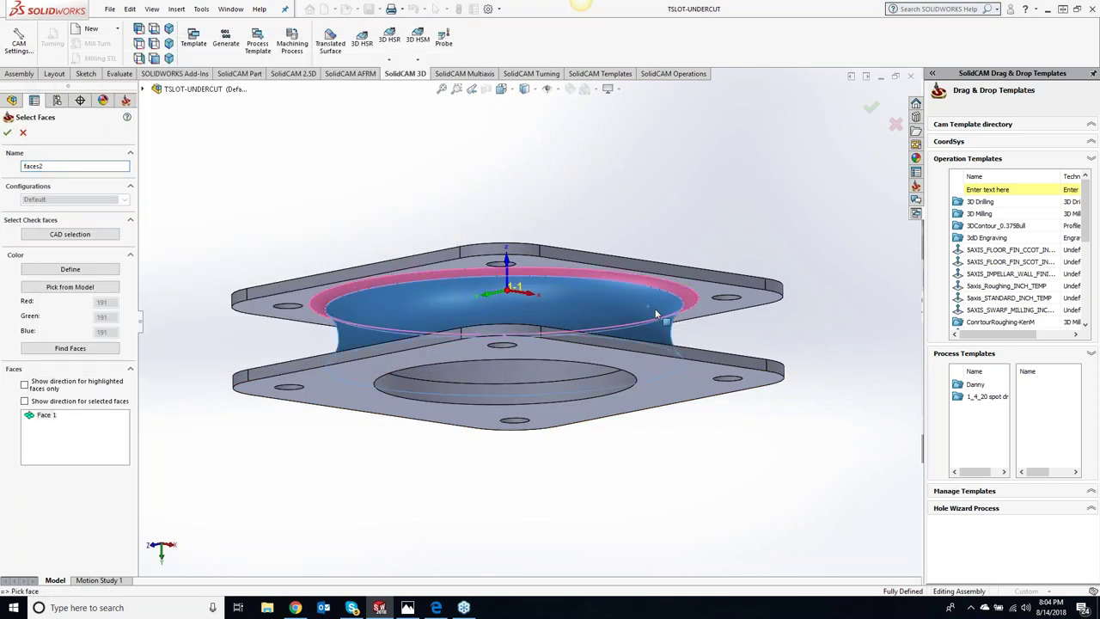
middle_drag(792, 367, 696, 387)
click(696, 387)
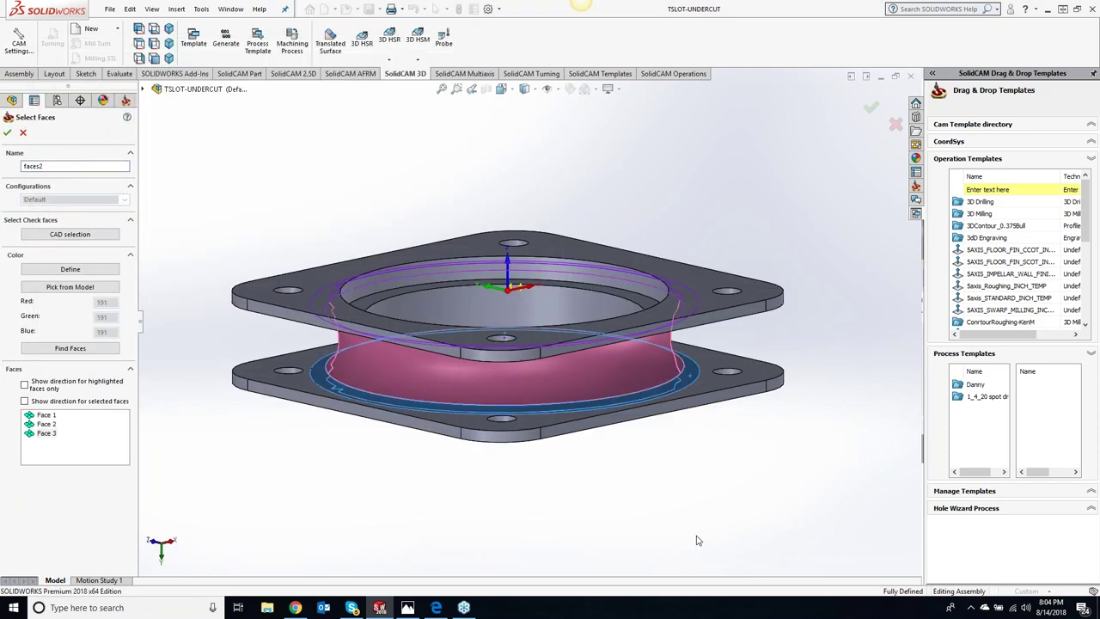
click(696, 386)
click(8, 133)
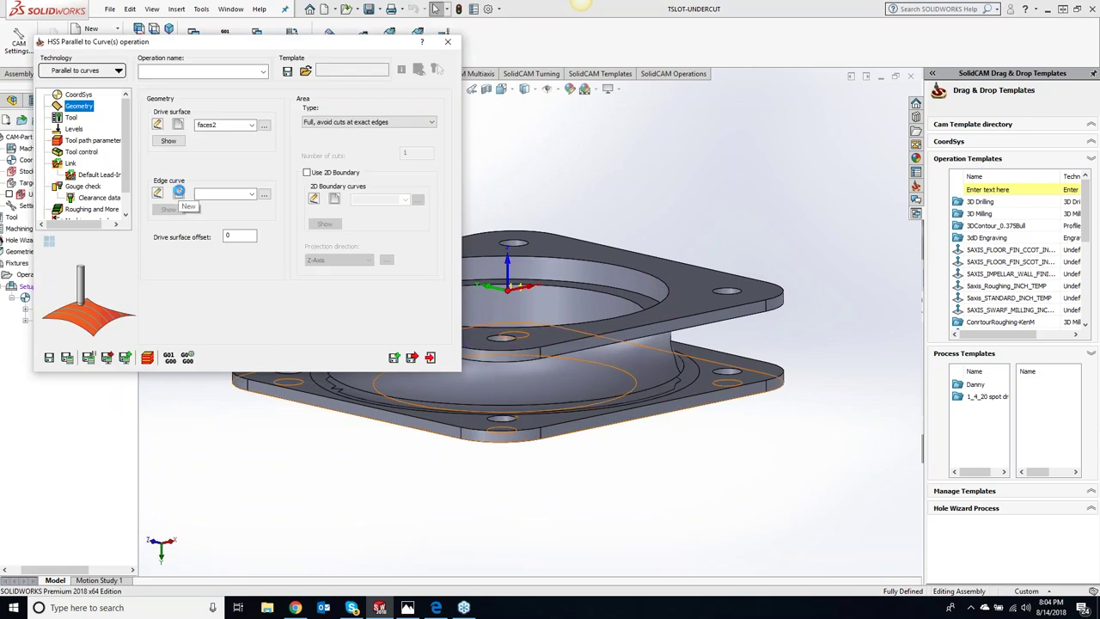
Define edge curve contour2 by chaining the lower circular edge.
click(179, 191)
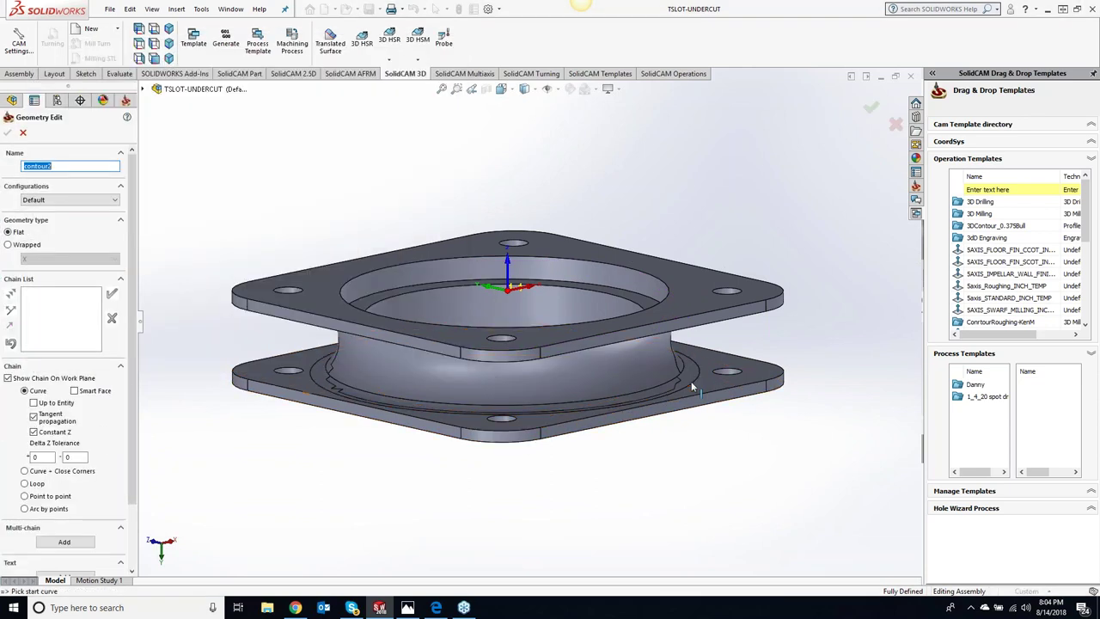
click(691, 382)
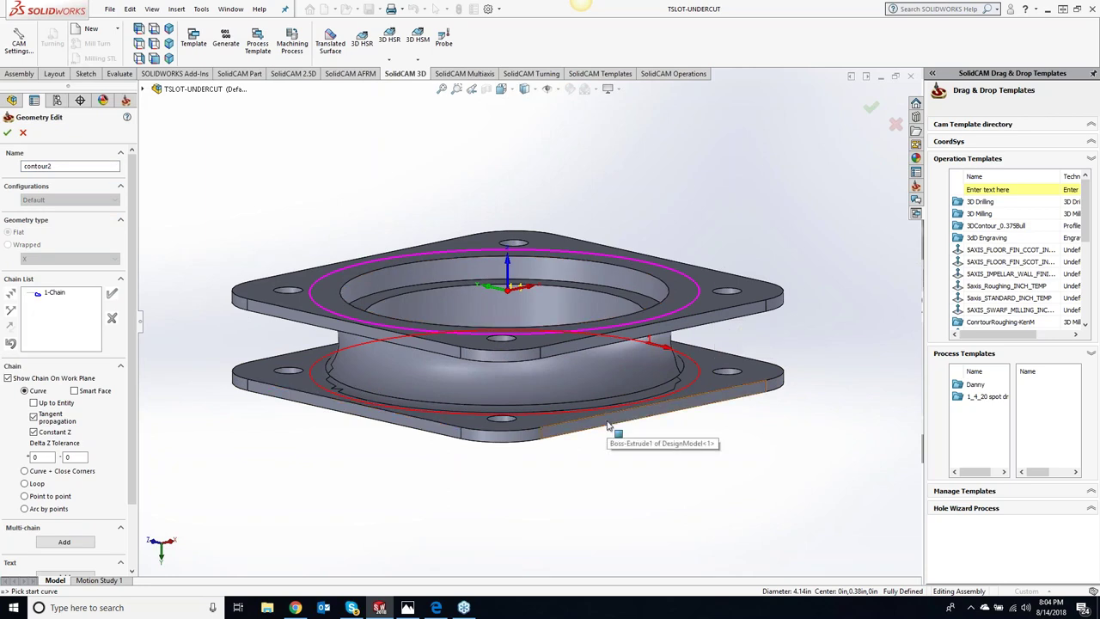
click(6, 133)
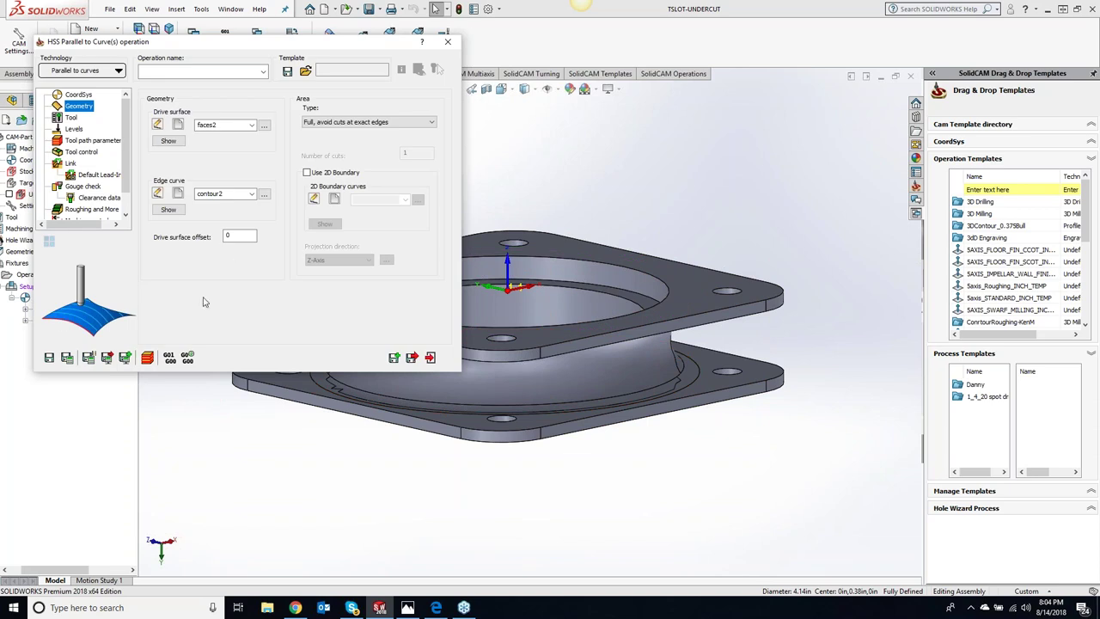
Compare tools 3 and 1, then assign tool 1, the undercut slot mill.
click(71, 118)
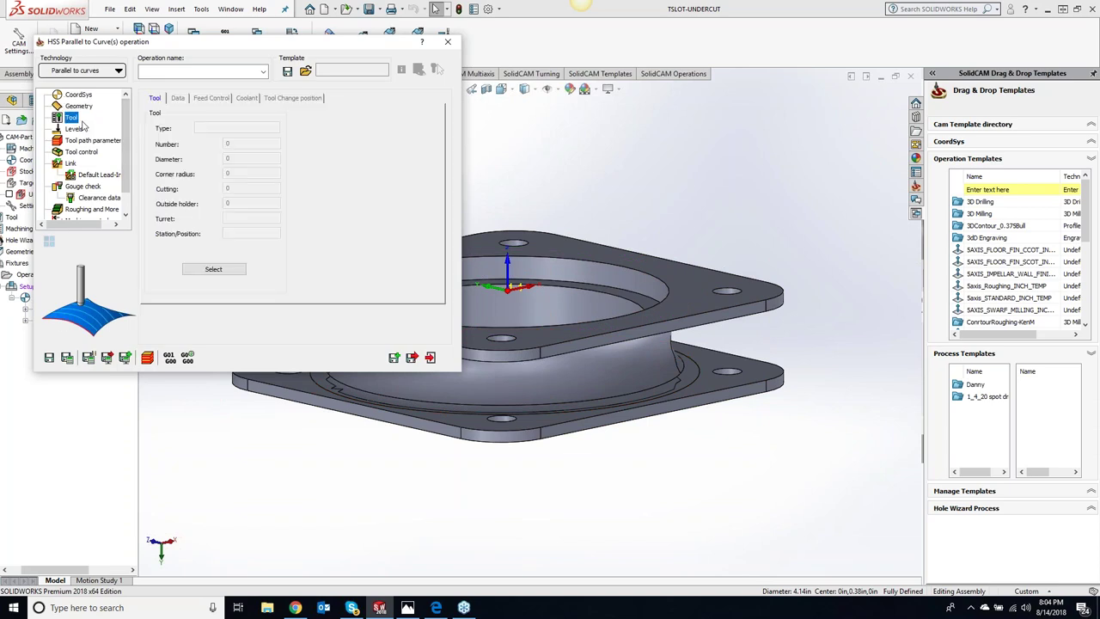
click(213, 269)
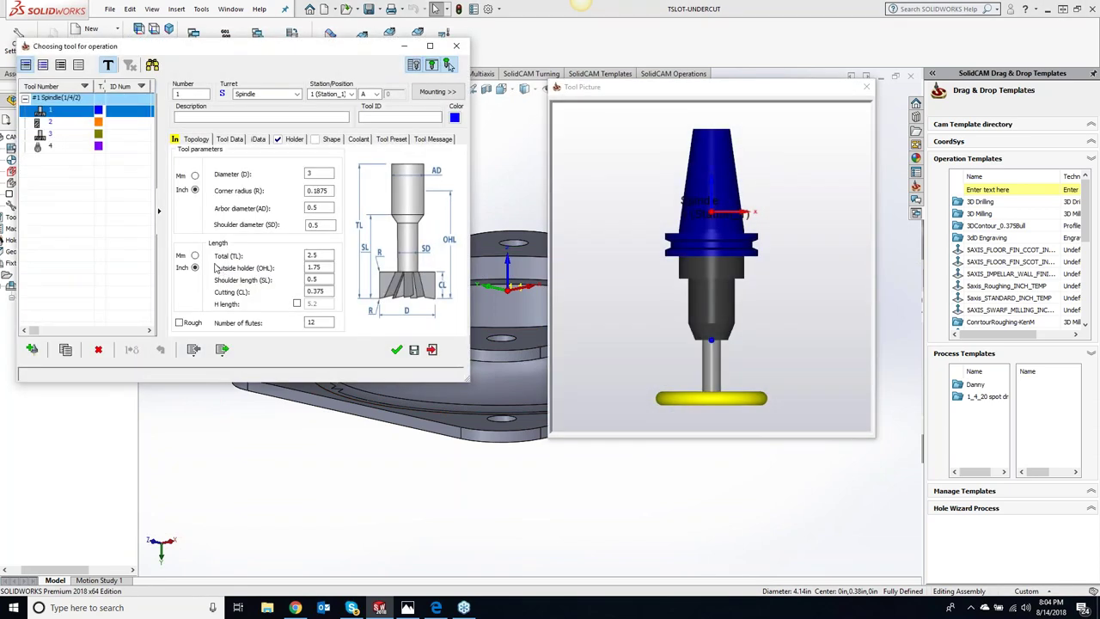
click(60, 136)
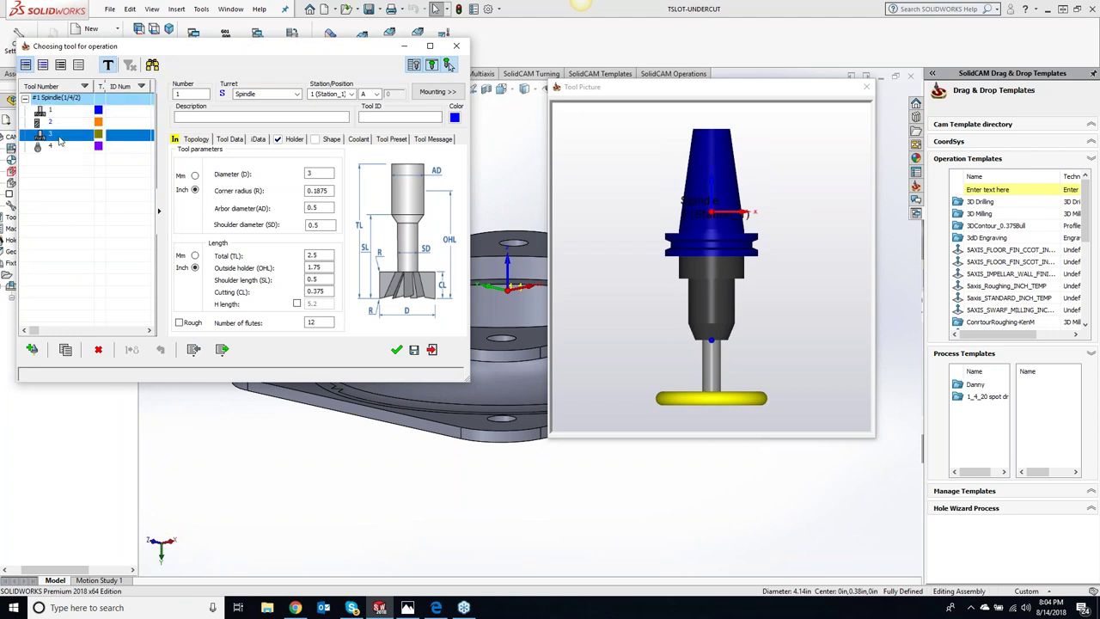
click(52, 114)
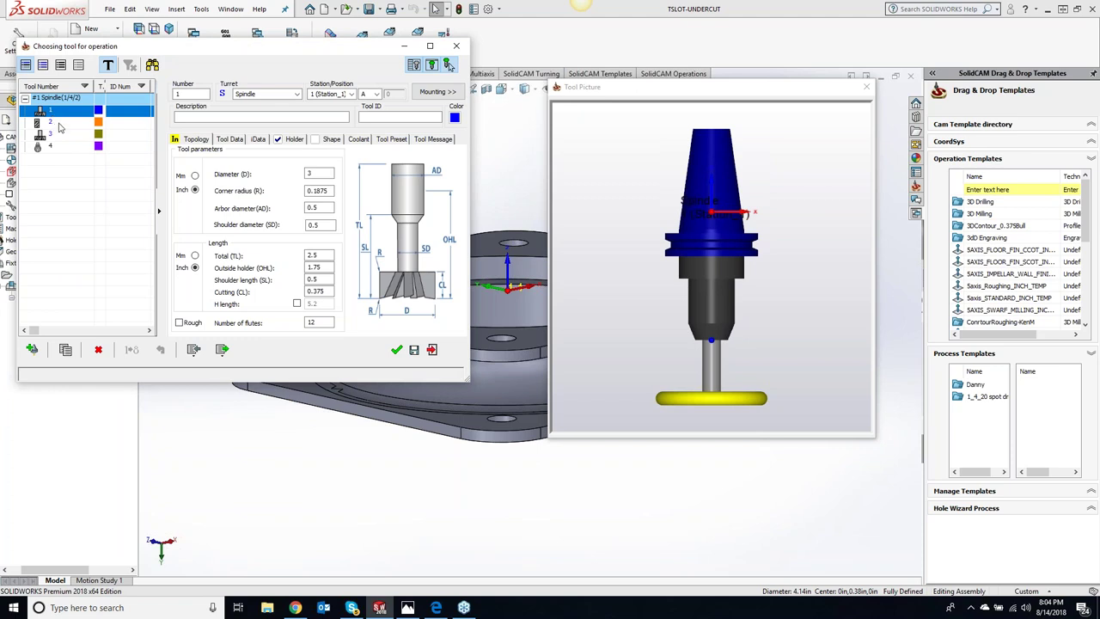
click(396, 349)
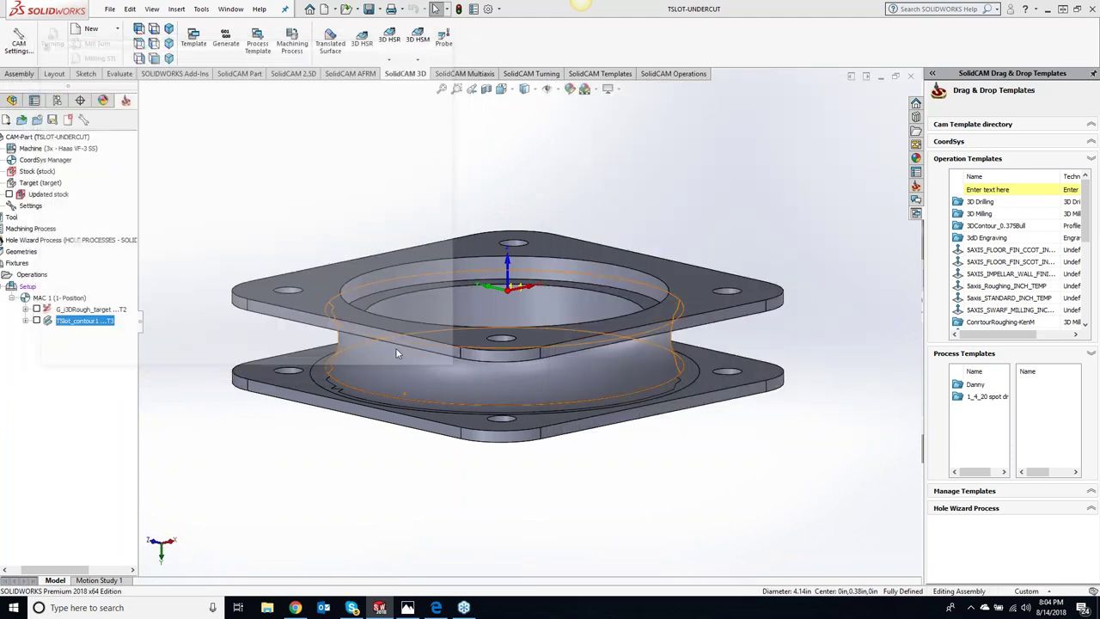
Set Maximum step over to 0.05 in the Advanced tool path parameters.
click(74, 129)
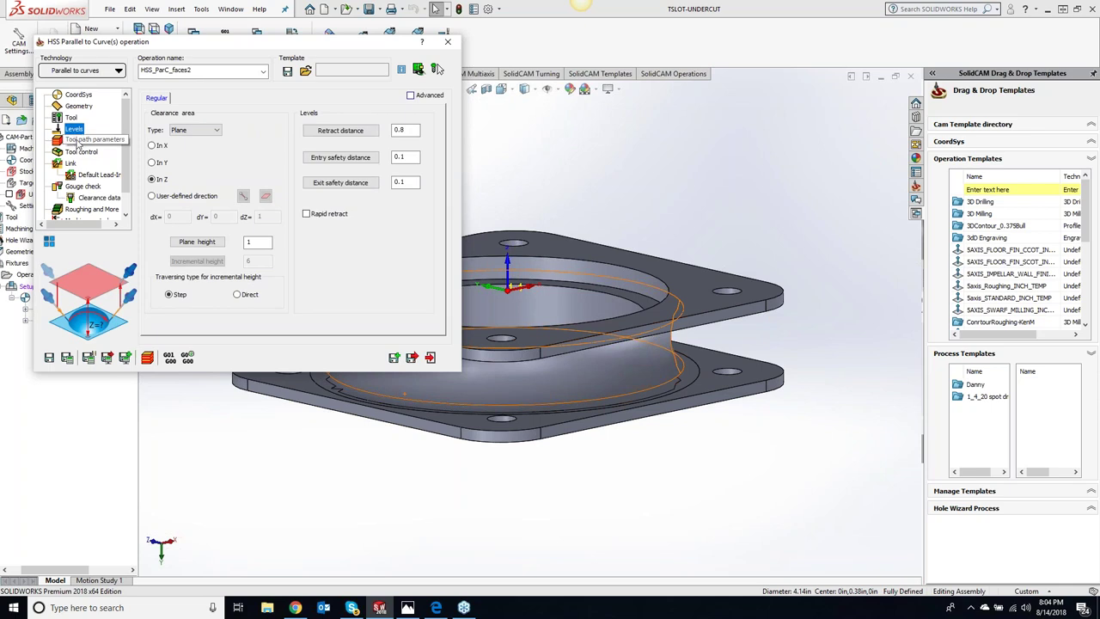
click(78, 140)
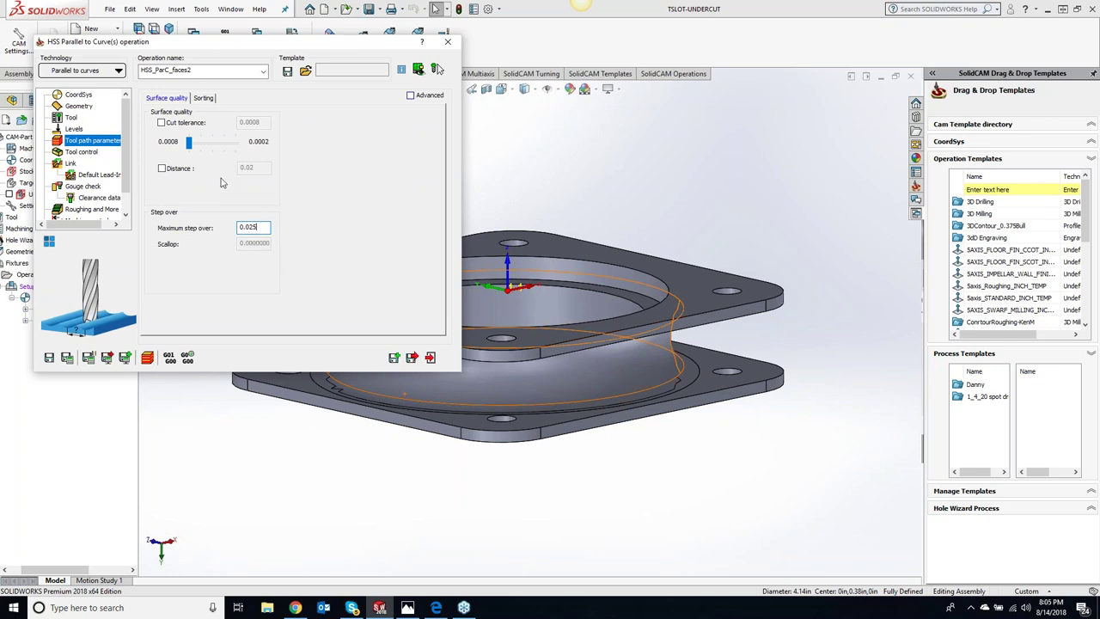
click(410, 96)
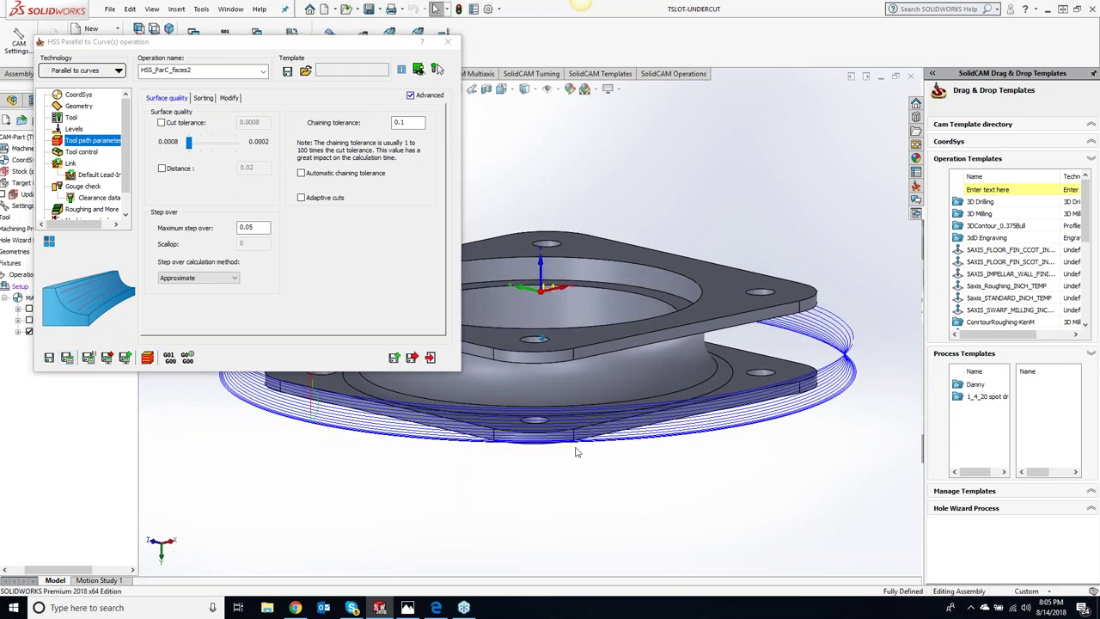
Roll up the dialog and view the toolpath rings head-on, then isometric.
middle_drag(594, 519, 515, 387)
double_click(307, 43)
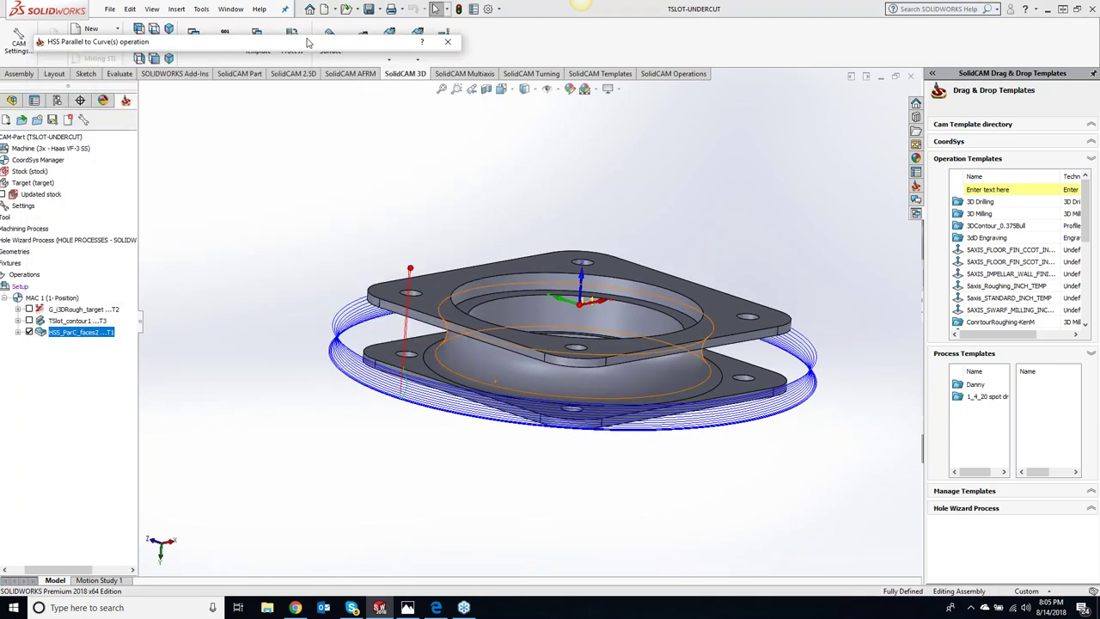
key(ctrl+8)
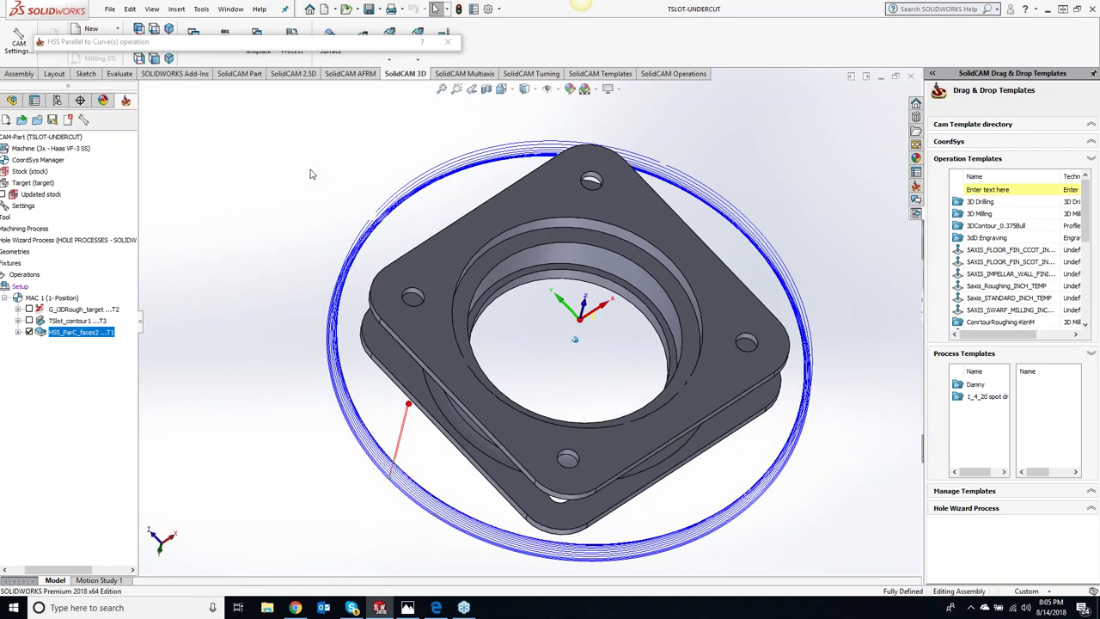
mouse_move(326, 203)
middle_down()
mouse_move(453, 404)
mouse_move(365, 381)
middle_up()
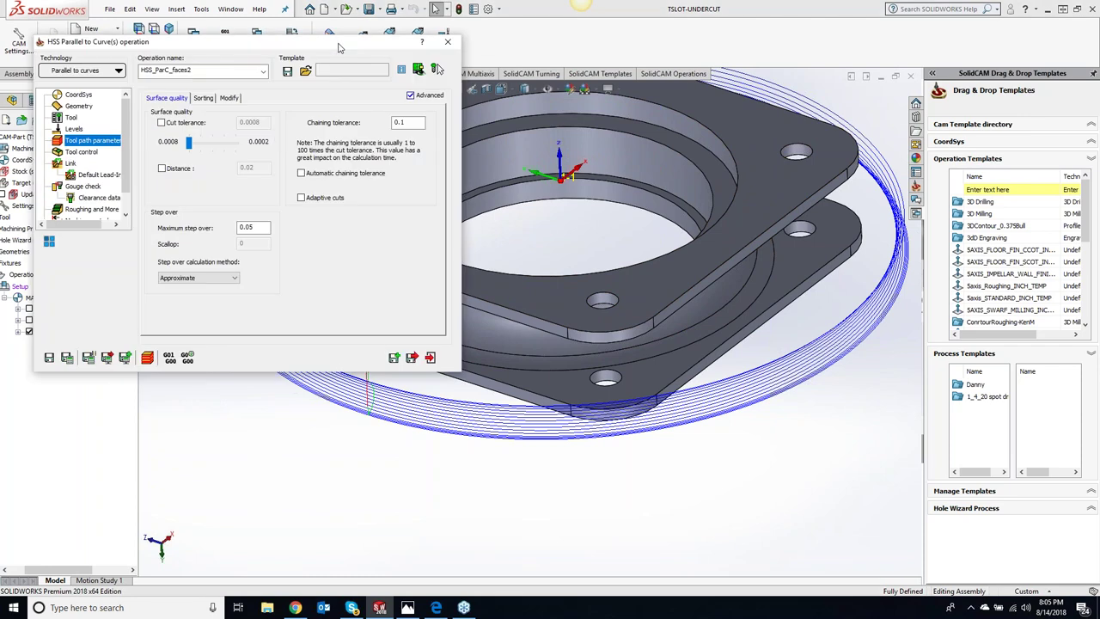
Set the cutting method to Spiral, save and calculate, and launch the simulation.
click(204, 98)
click(229, 125)
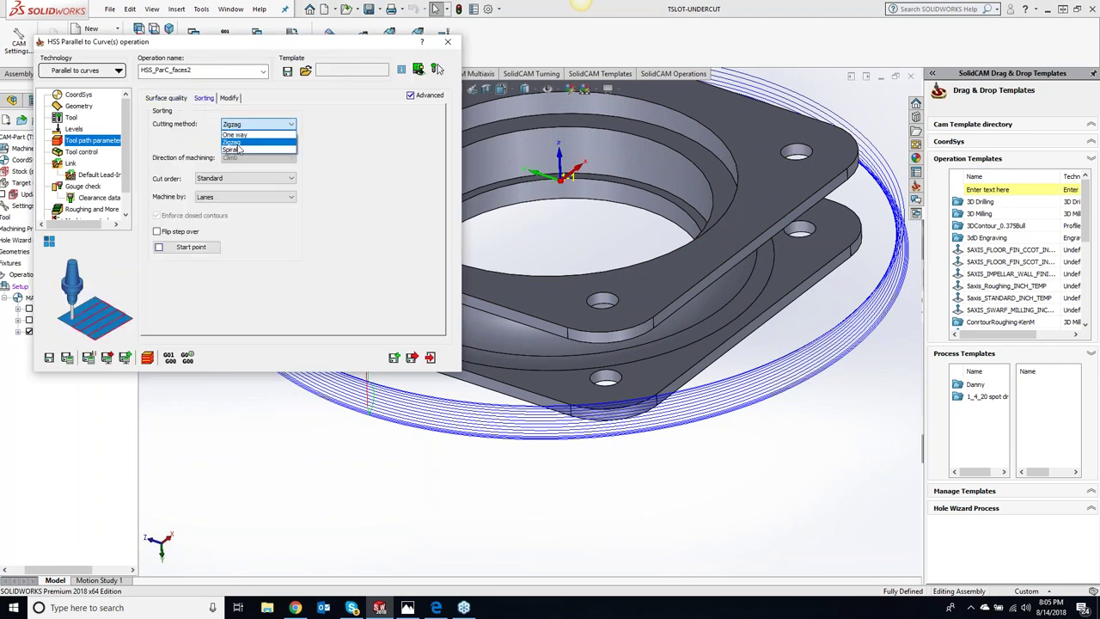
click(239, 150)
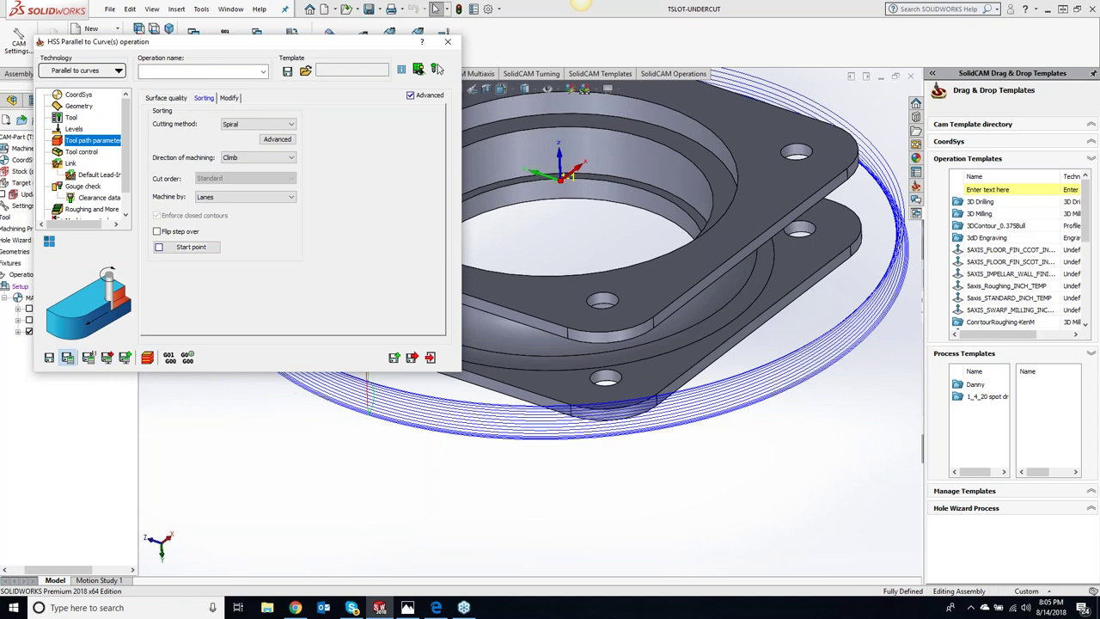
click(438, 69)
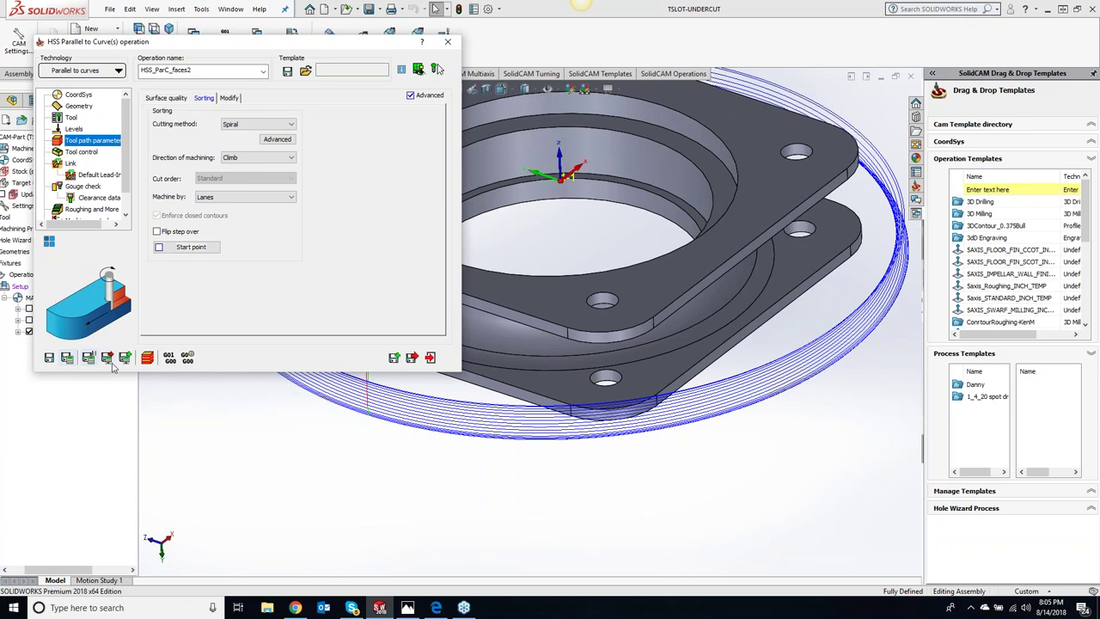
click(438, 68)
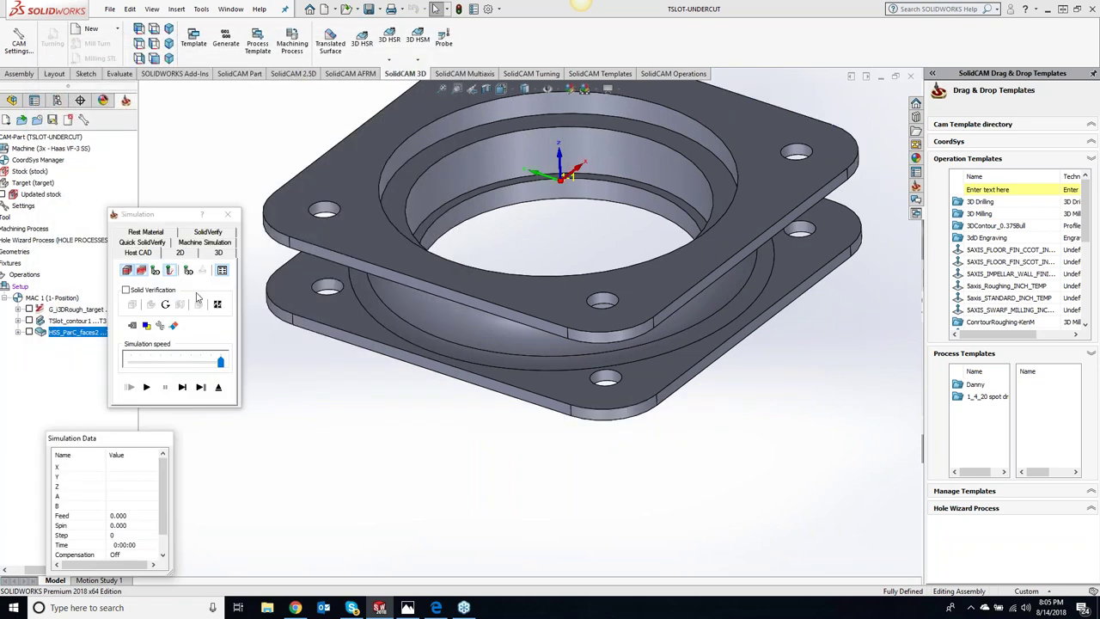
Play SolidVerify, decline the G0 rapid-move crash warning, and close the simulation.
click(209, 232)
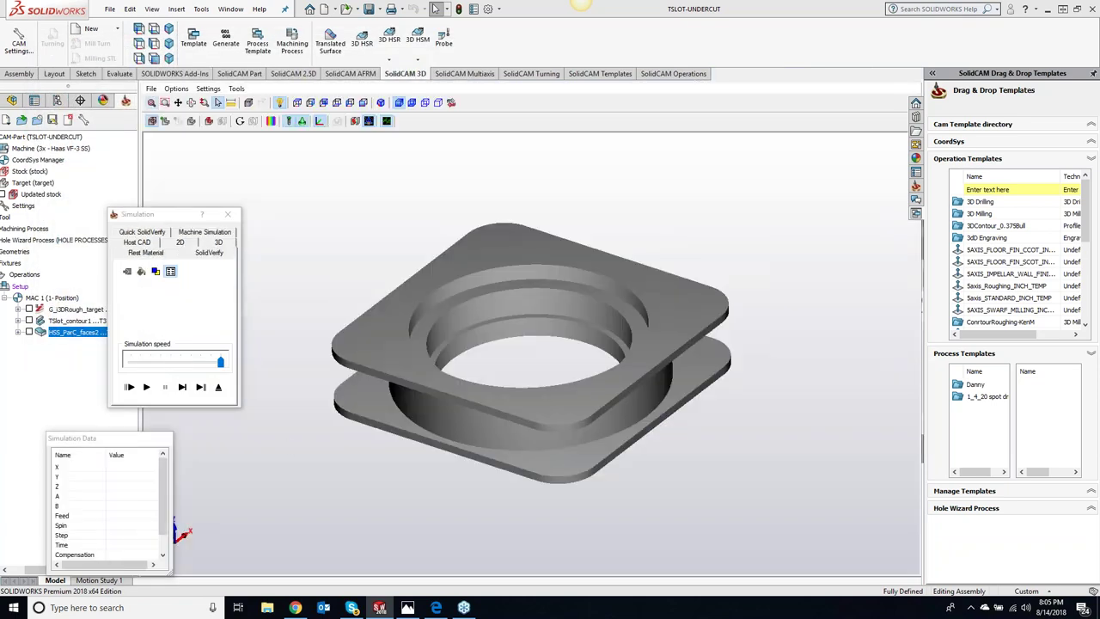
click(147, 388)
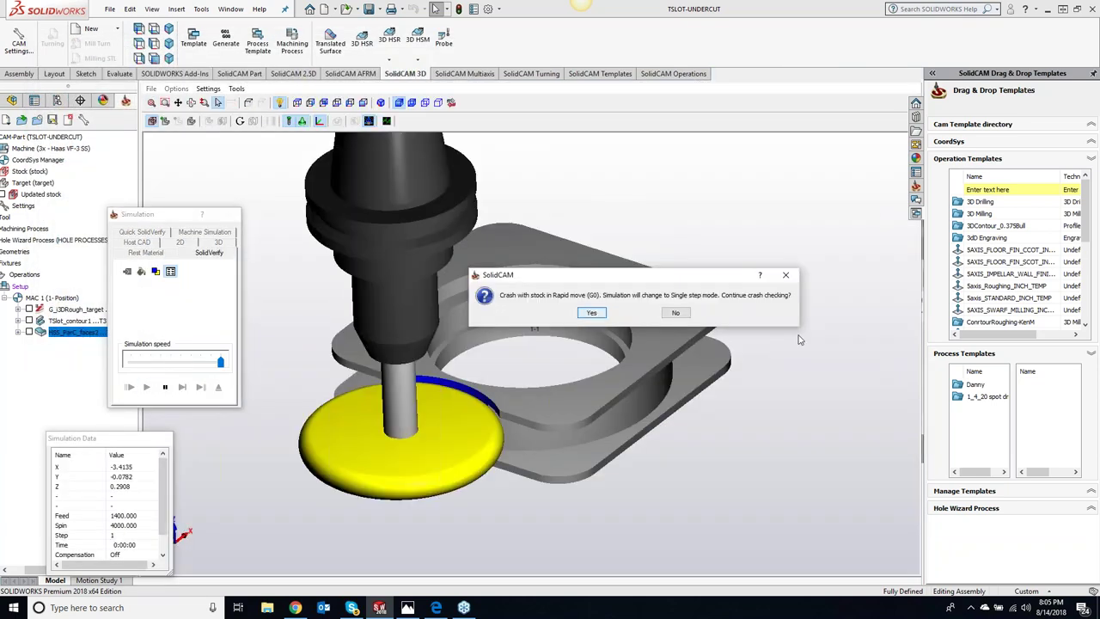
click(678, 313)
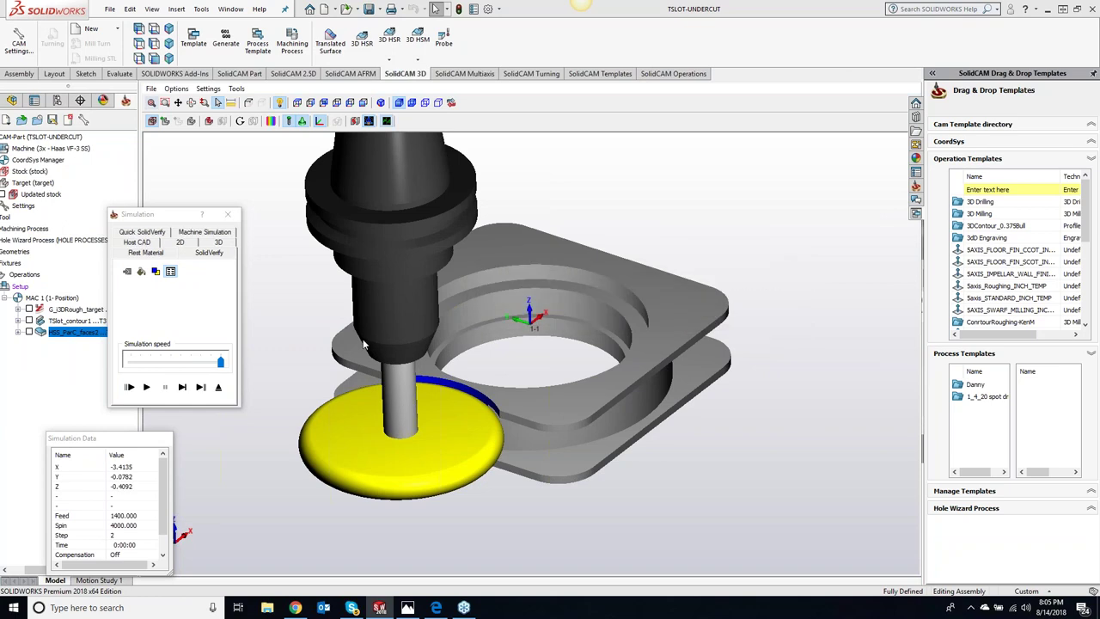
click(226, 215)
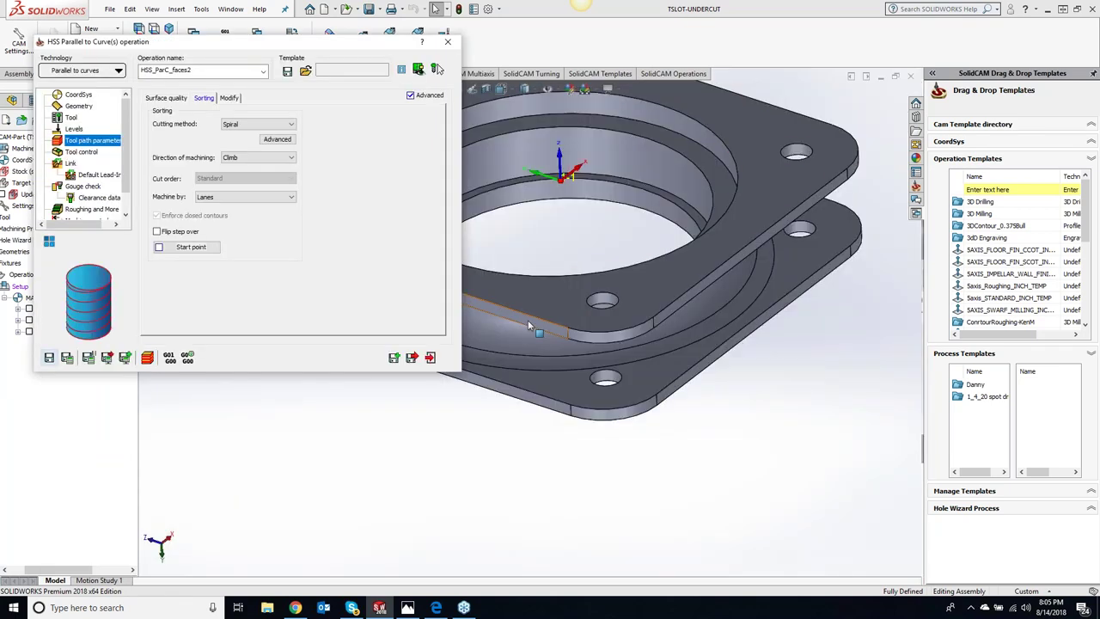
Turn on Use Lead-In and Use Lead-Out on the Link page and preview the toolpath.
click(71, 164)
click(333, 126)
click(337, 136)
click(363, 206)
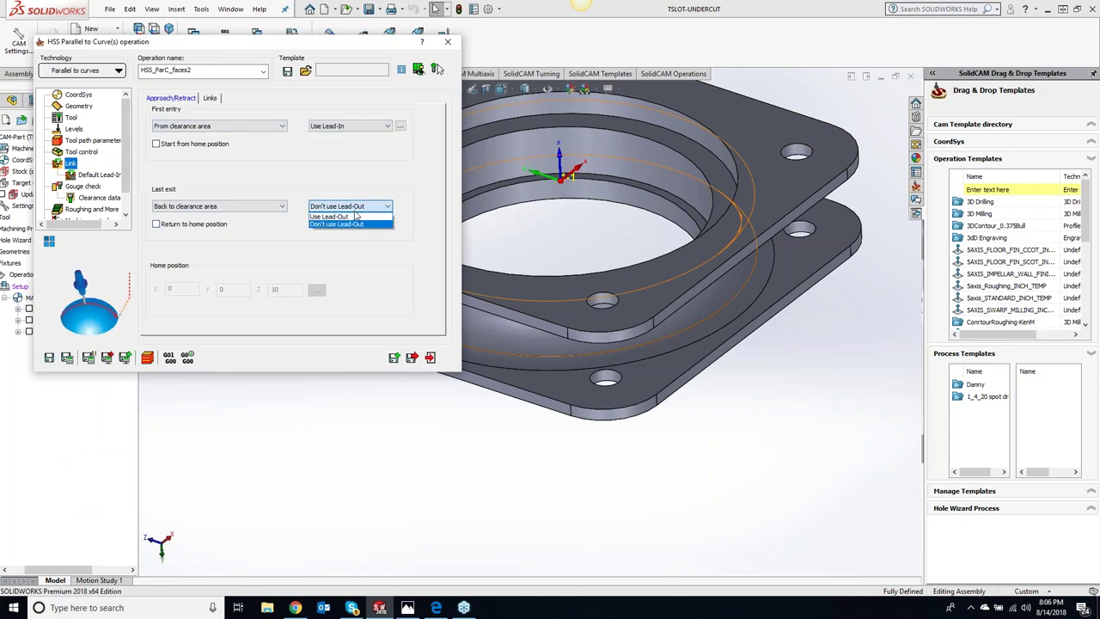
click(354, 218)
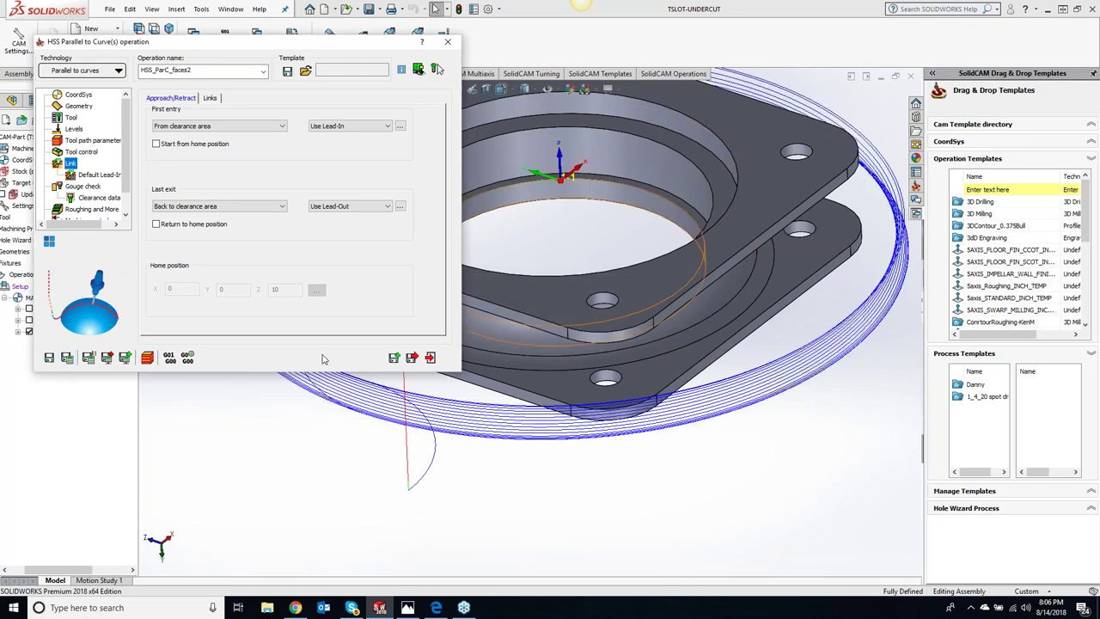
double_click(300, 45)
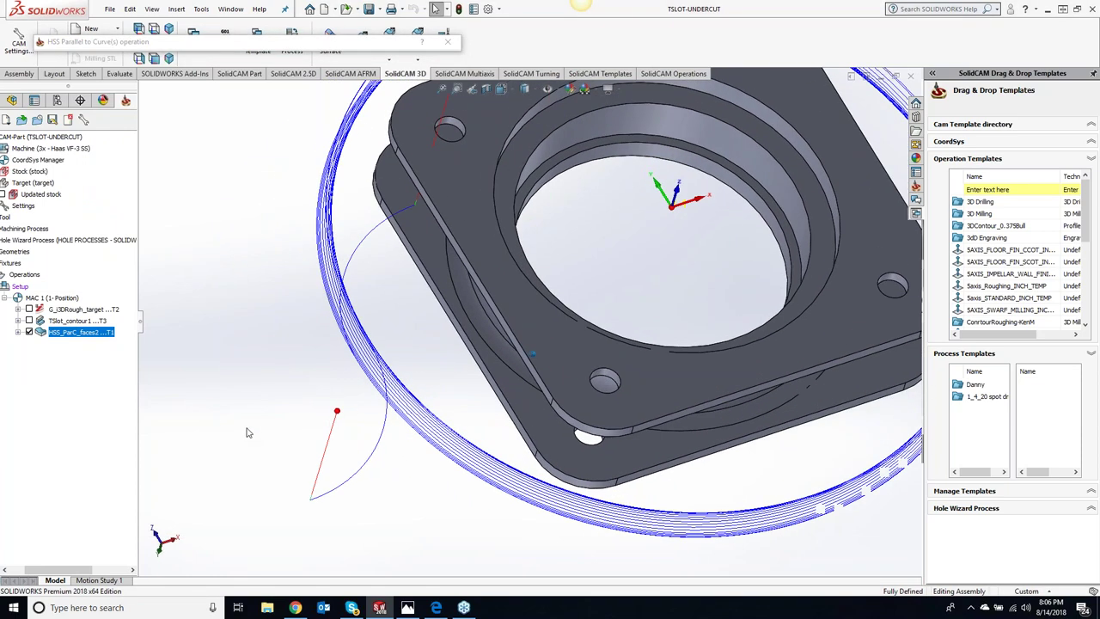
double_click(322, 43)
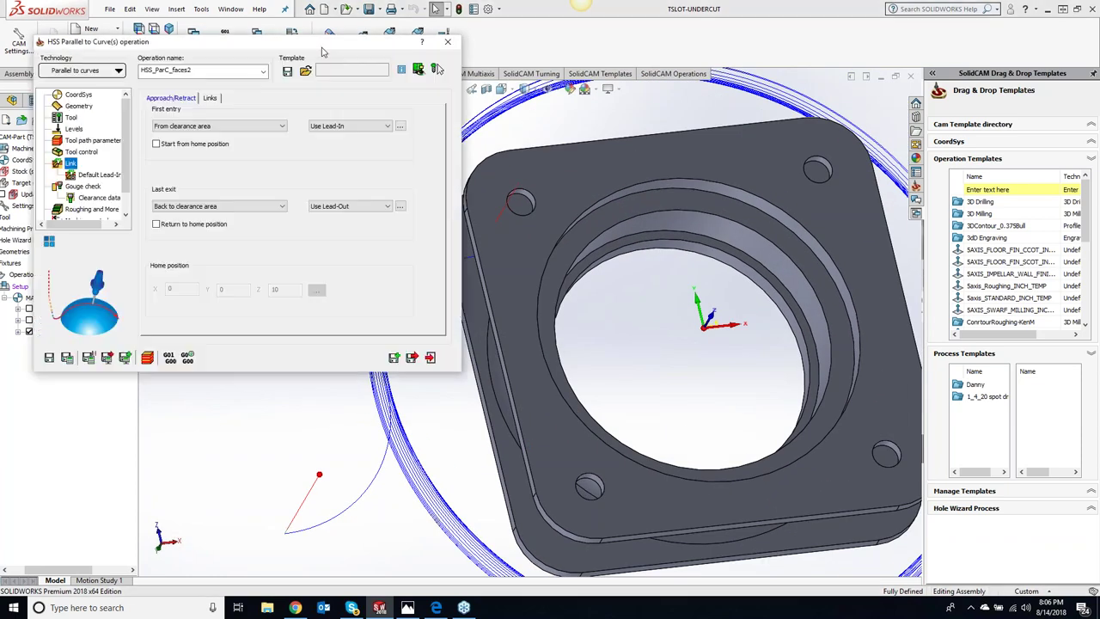
Use a custom 90° tangential-arc lead-out, recalculate, and launch the simulation.
click(400, 207)
click(208, 75)
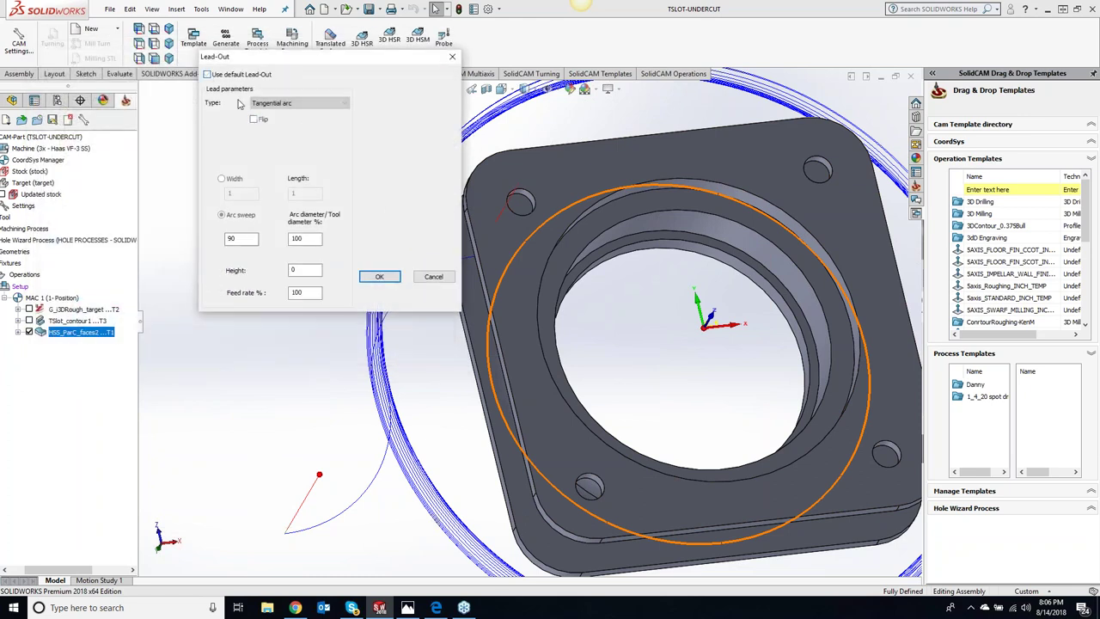
click(379, 278)
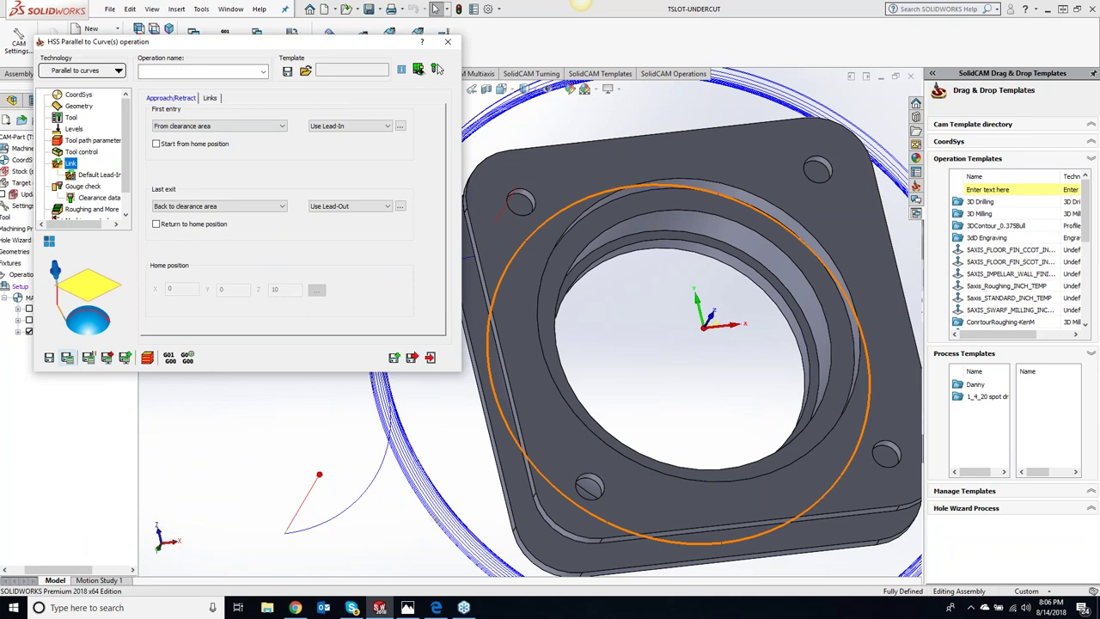
click(68, 358)
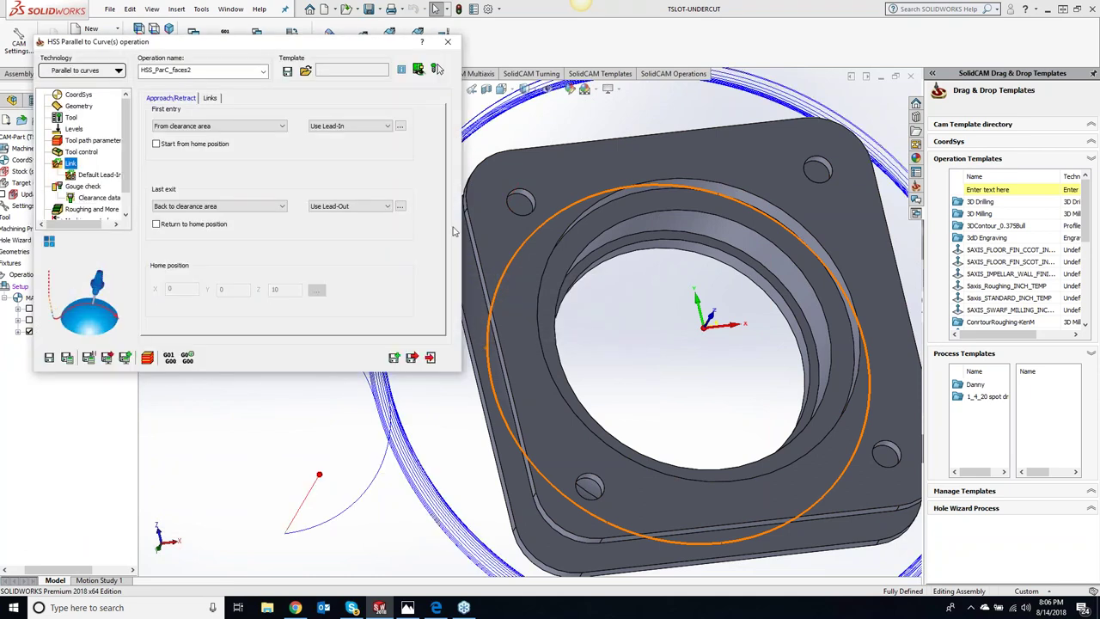
click(146, 359)
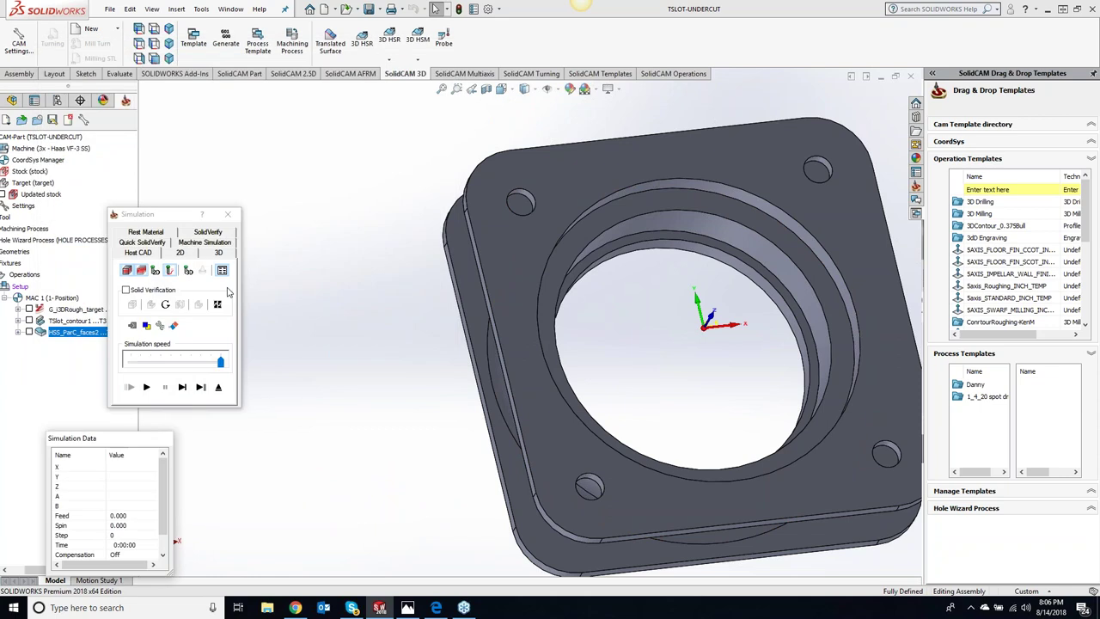
Run the SolidVerify simulation of the undercut pass, then bring the SolidCAM website forward in Chrome.
click(209, 234)
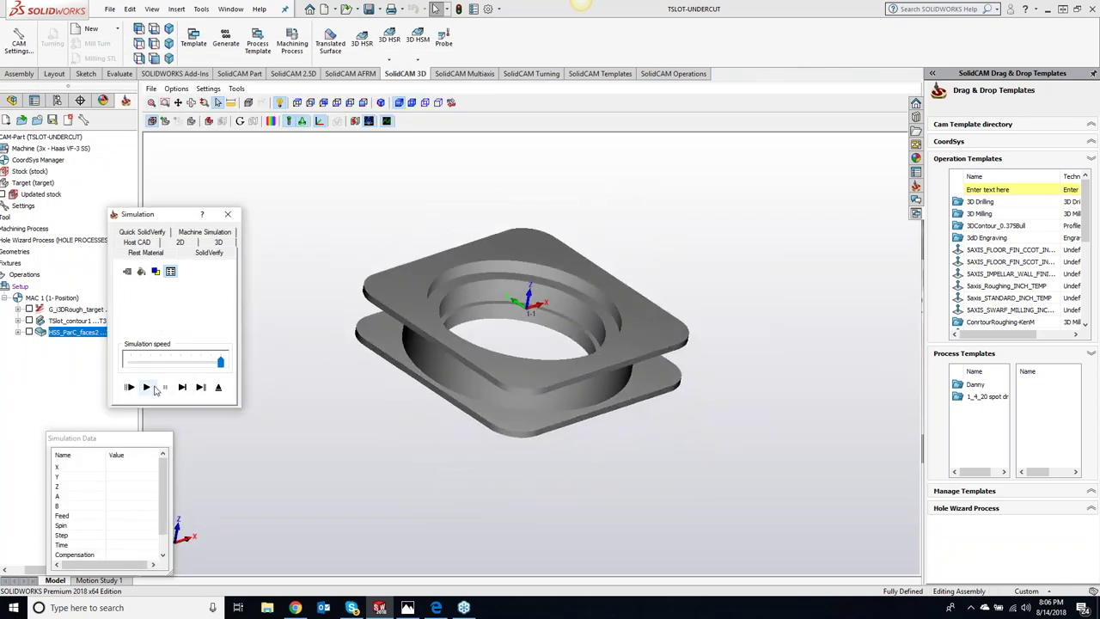
click(148, 387)
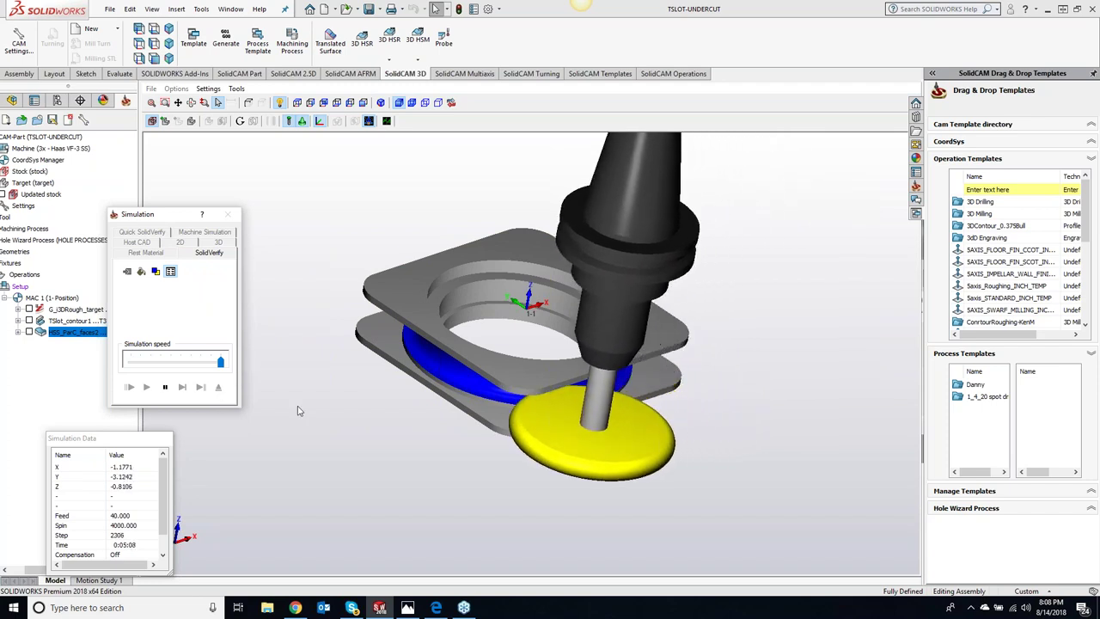
click(296, 608)
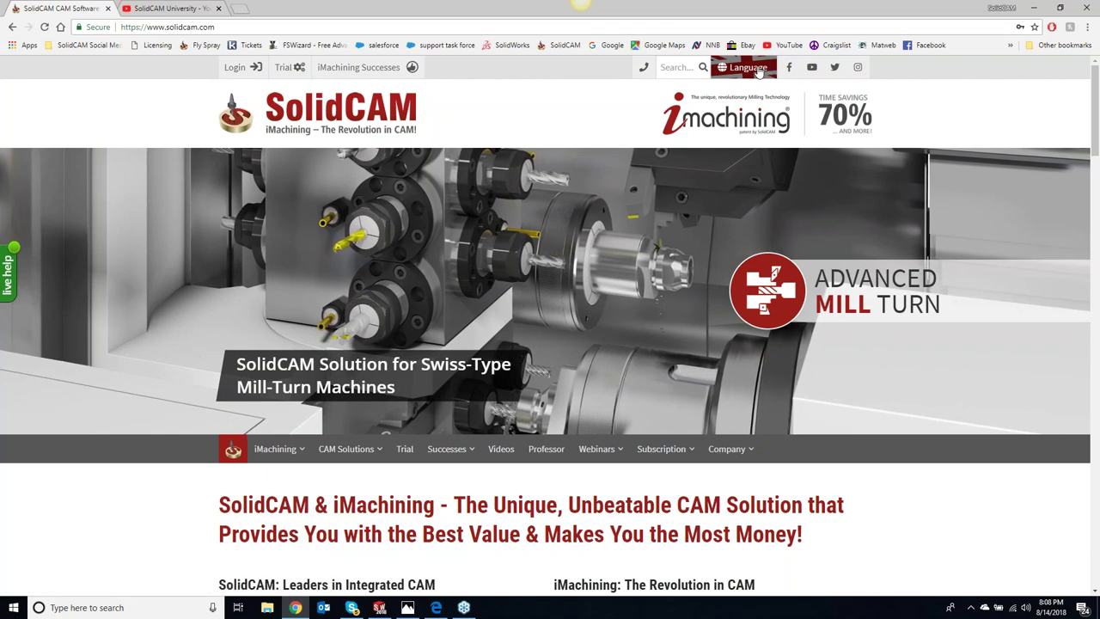
Switch the SolidCAM site to US English and open the Professor training videos.
click(755, 70)
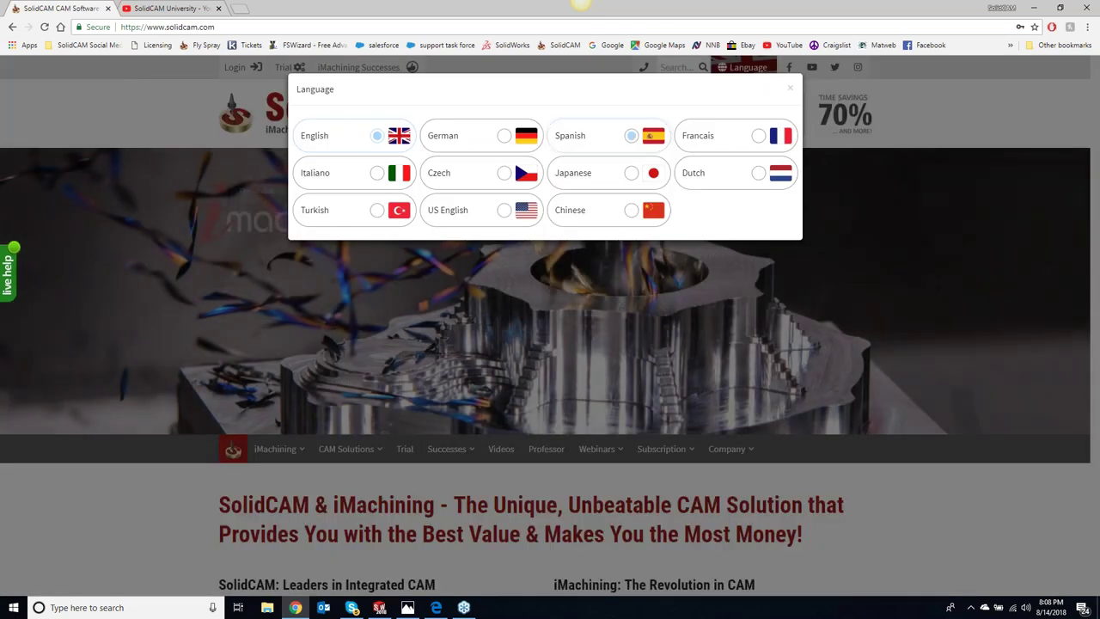
click(485, 214)
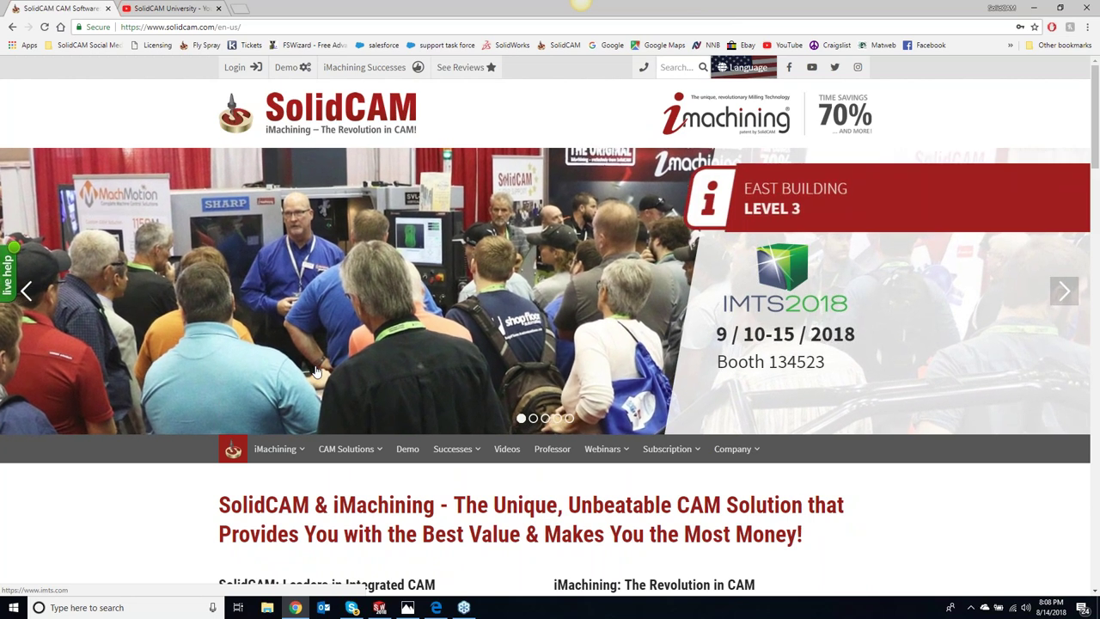
click(550, 448)
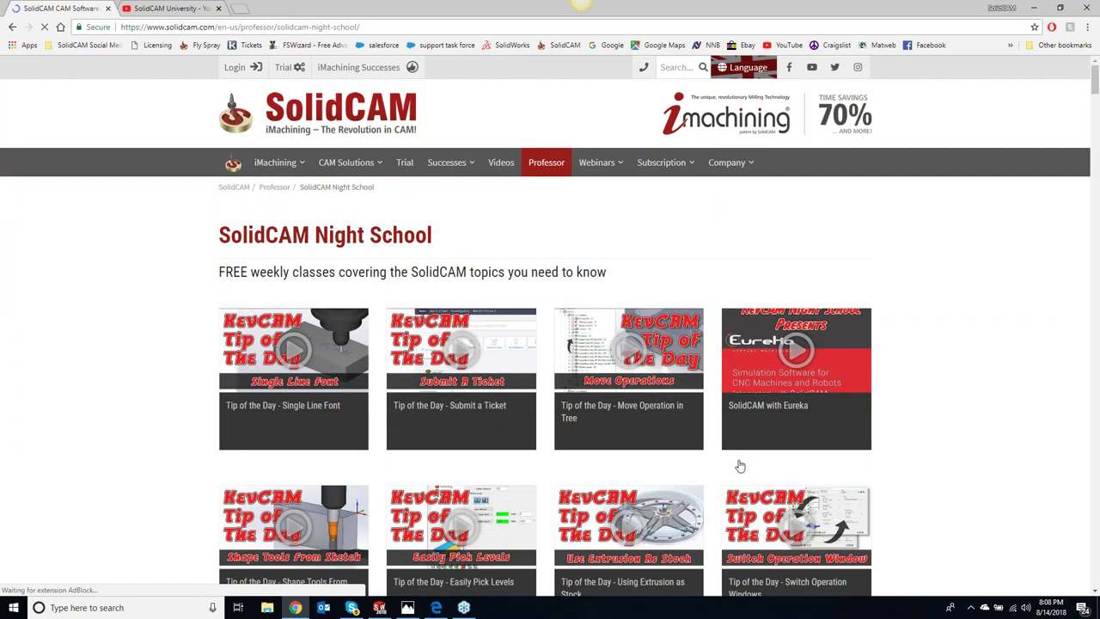
Browse the SolidCAM Night School video list, then minimize Chrome.
scroll(722, 416, down, 1)
scroll(722, 416, down, 2)
scroll(722, 416, down, 3)
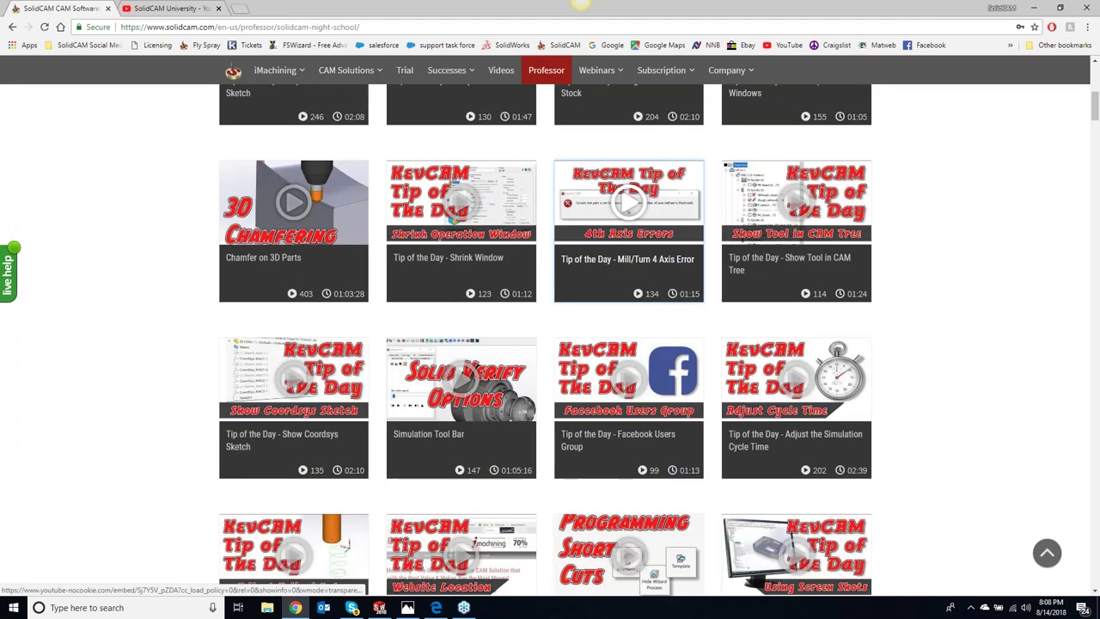
scroll(721, 416, down, 4)
scroll(550, 339, down, 4)
scroll(550, 339, down, 4)
scroll(550, 340, down, 4)
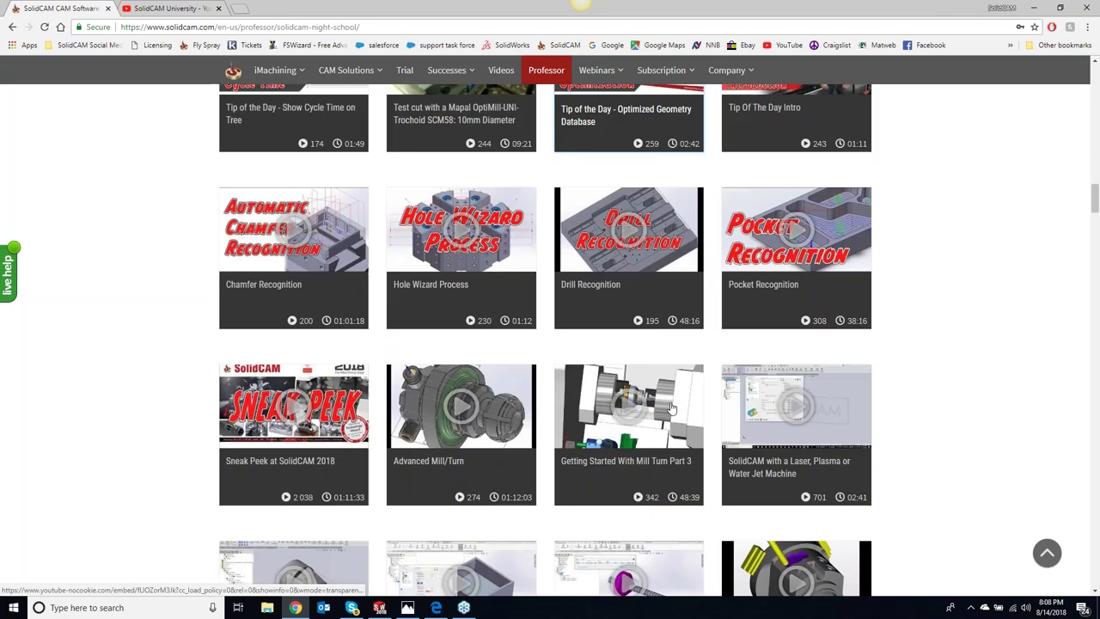
scroll(550, 339, down, 4)
scroll(671, 408, down, 3)
scroll(671, 408, down, 4)
scroll(671, 408, down, 4)
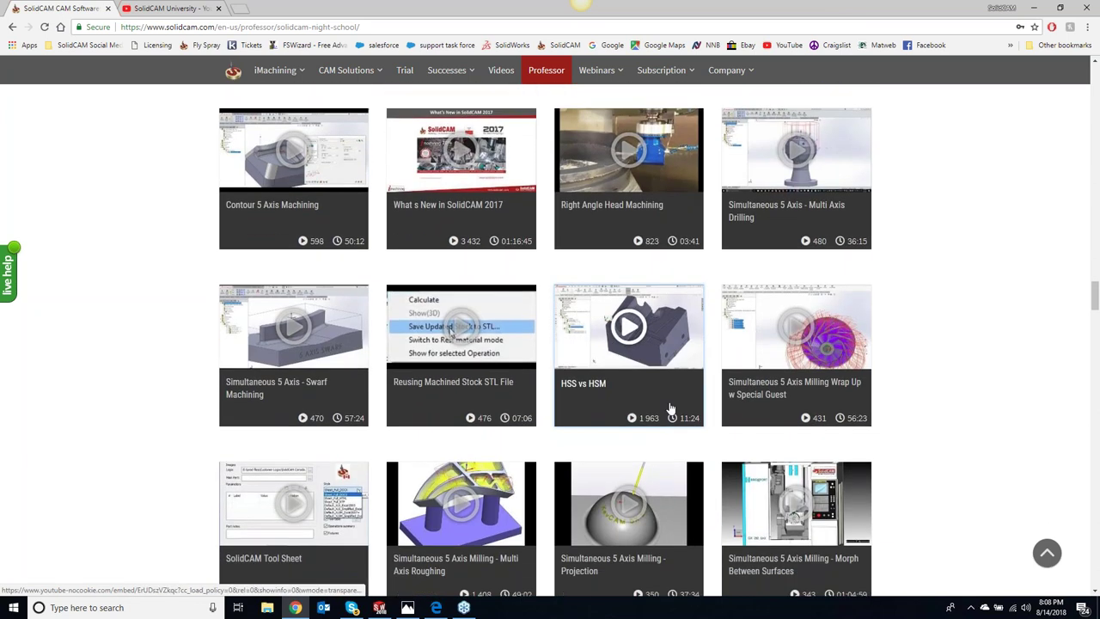
scroll(671, 409, down, 3)
scroll(671, 408, down, 2)
scroll(671, 408, down, 3)
scroll(669, 407, down, 2)
scroll(669, 408, down, 4)
scroll(668, 407, down, 4)
scroll(670, 408, down, 4)
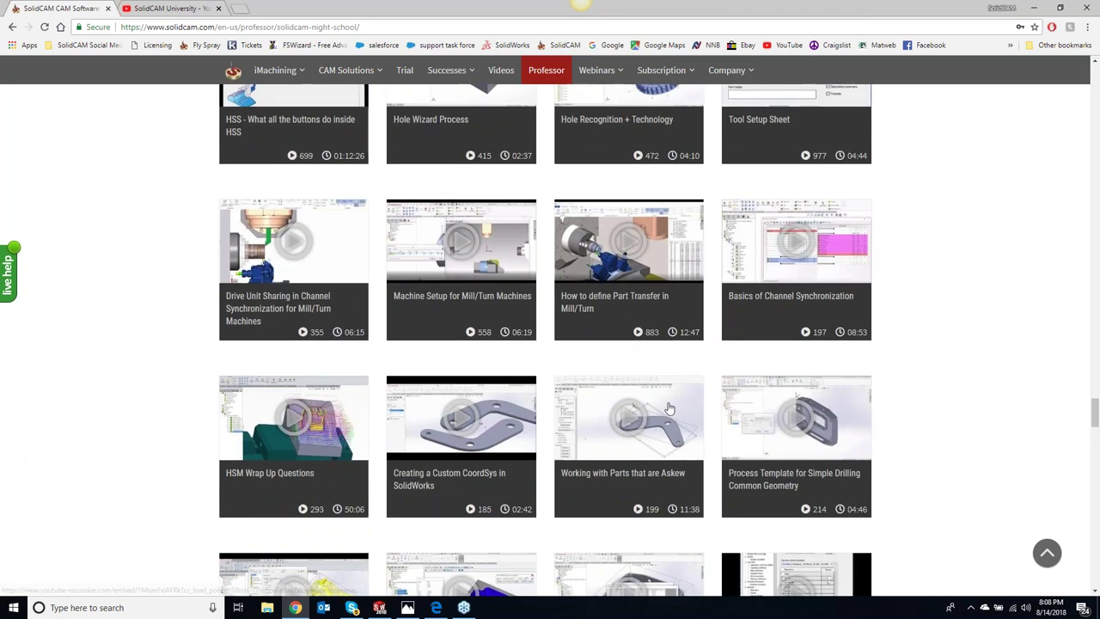
scroll(667, 410, up, 1)
scroll(665, 411, up, 5)
scroll(665, 411, up, 5)
scroll(665, 411, up, 5)
scroll(664, 411, up, 5)
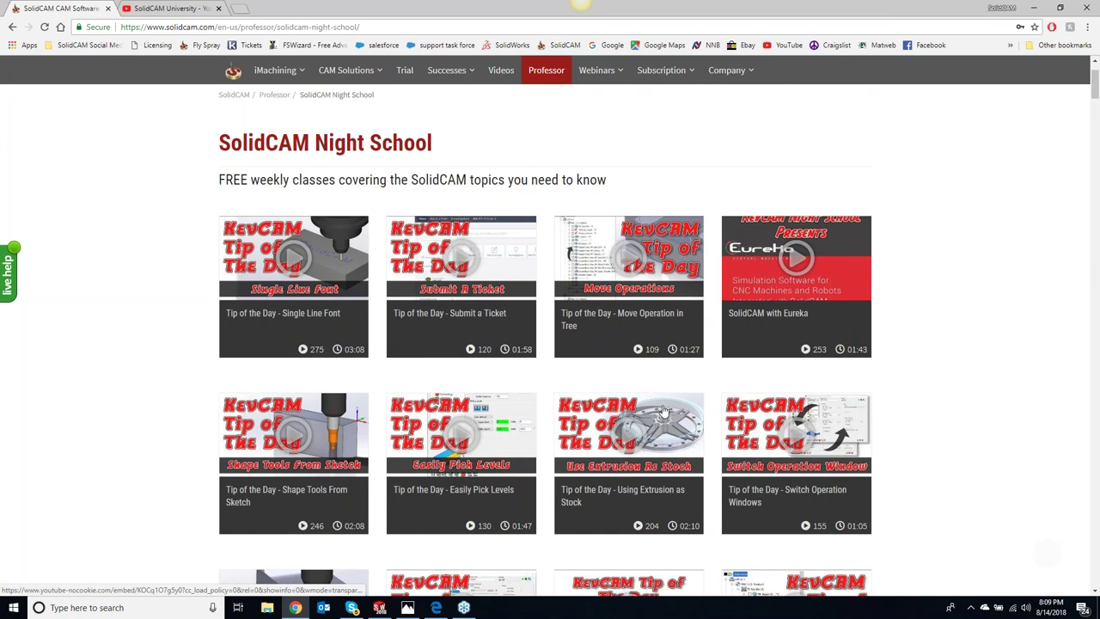
scroll(663, 411, up, 1)
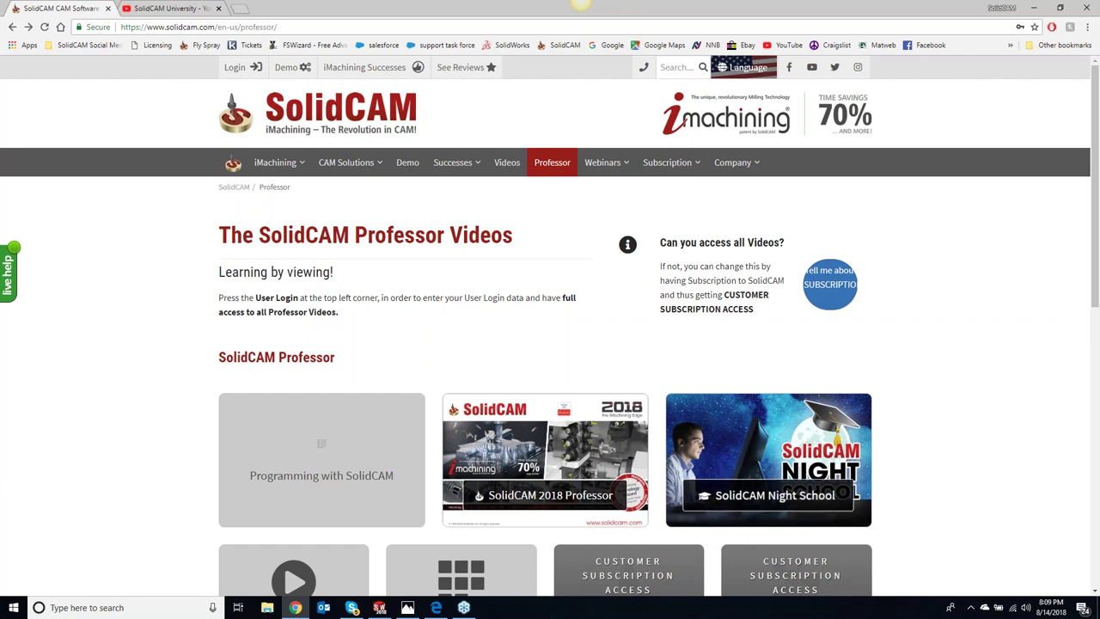
click(1036, 8)
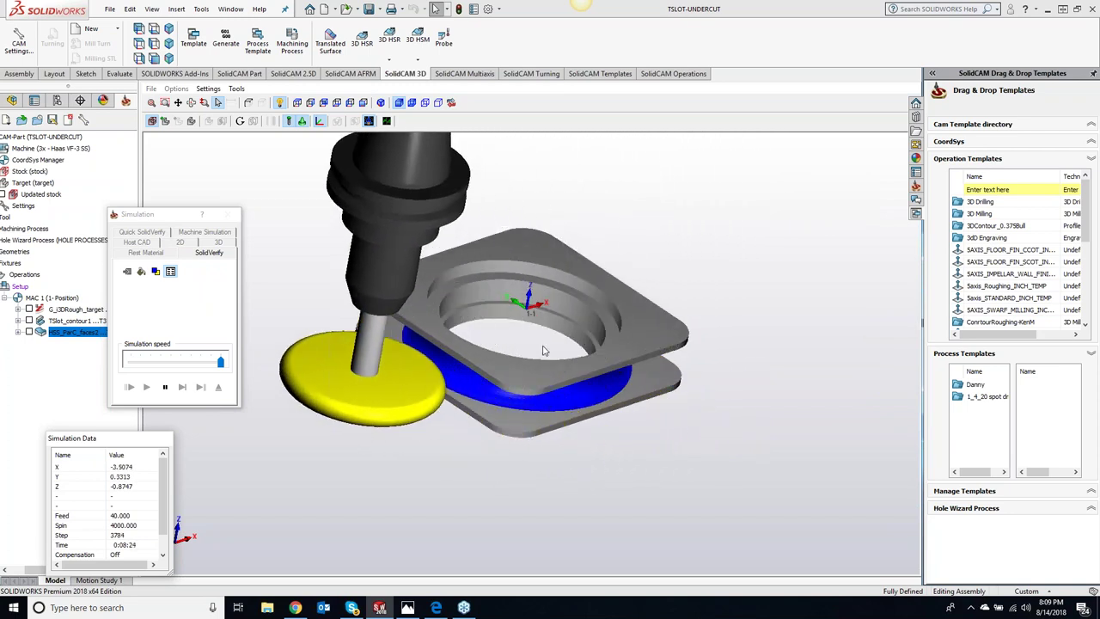
Orbit the simulated part edge-on, close the simulation and save the HSS_ParC_faces2 operation.
mouse_move(582, 449)
middle_down()
mouse_move(573, 317)
mouse_move(541, 286)
mouse_move(555, 364)
mouse_move(540, 364)
mouse_move(540, 404)
middle_up()
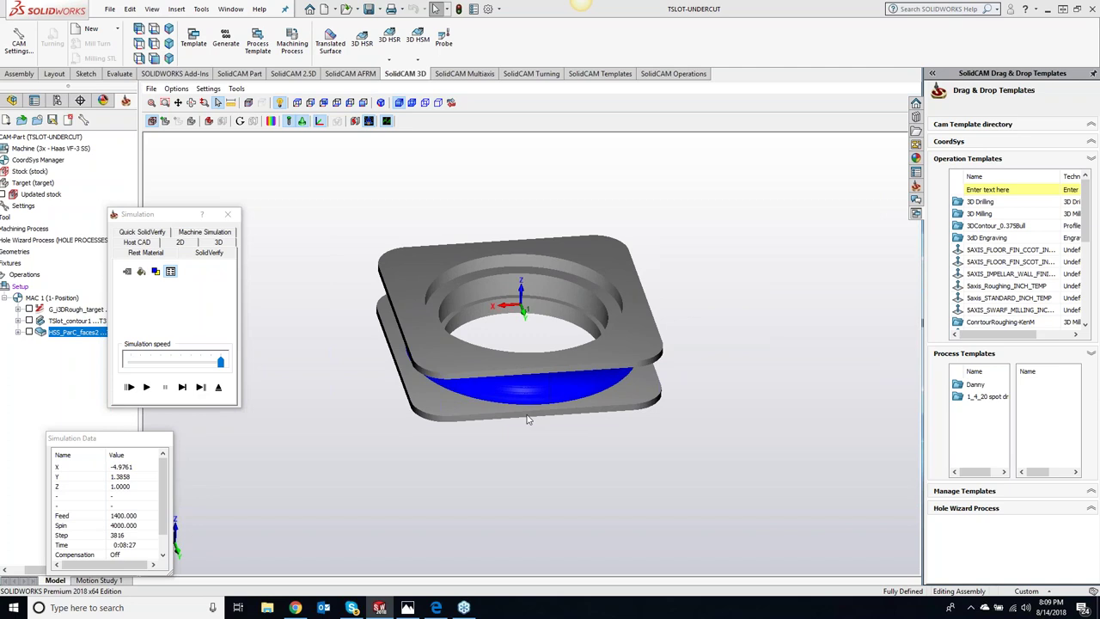
click(225, 214)
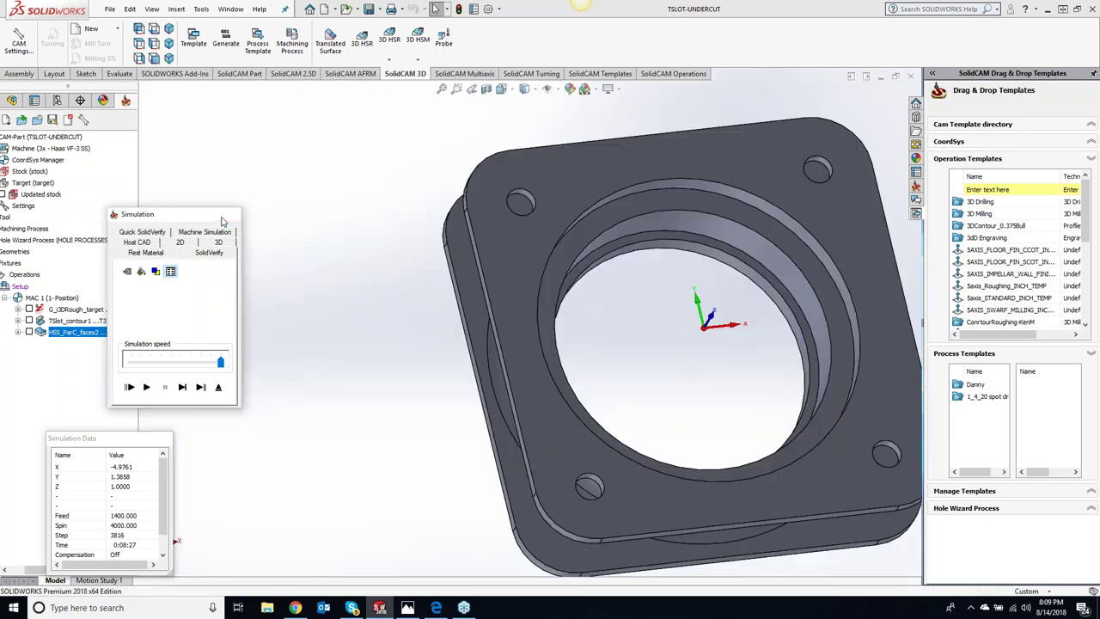
click(444, 46)
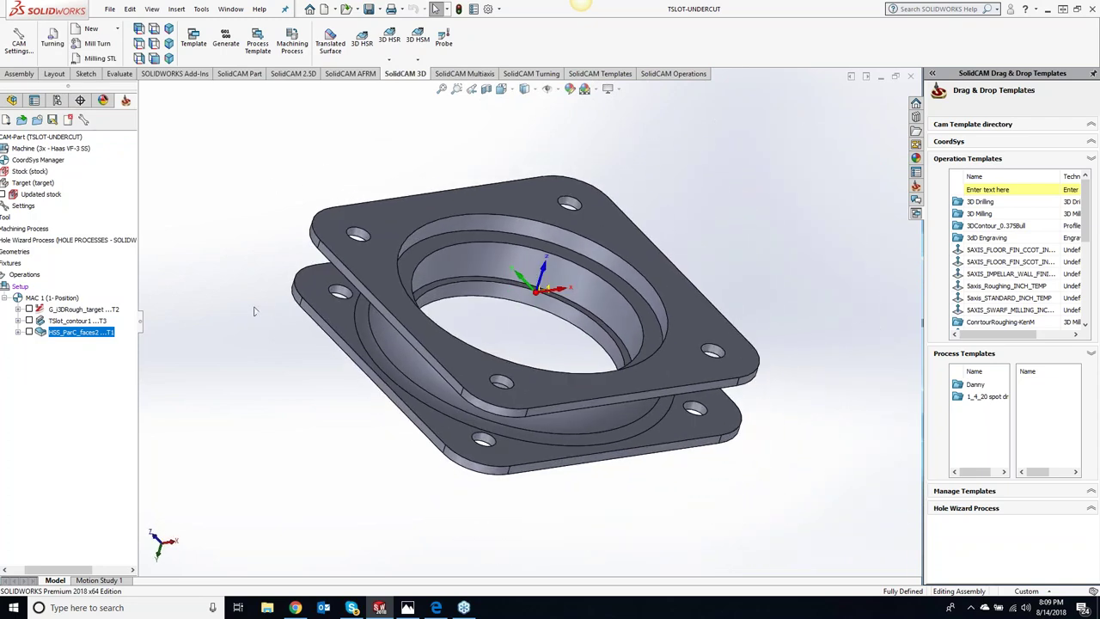
Widen the operation tree and inspect the flange faces by orbiting and selecting them.
drag(140, 205, 171, 206)
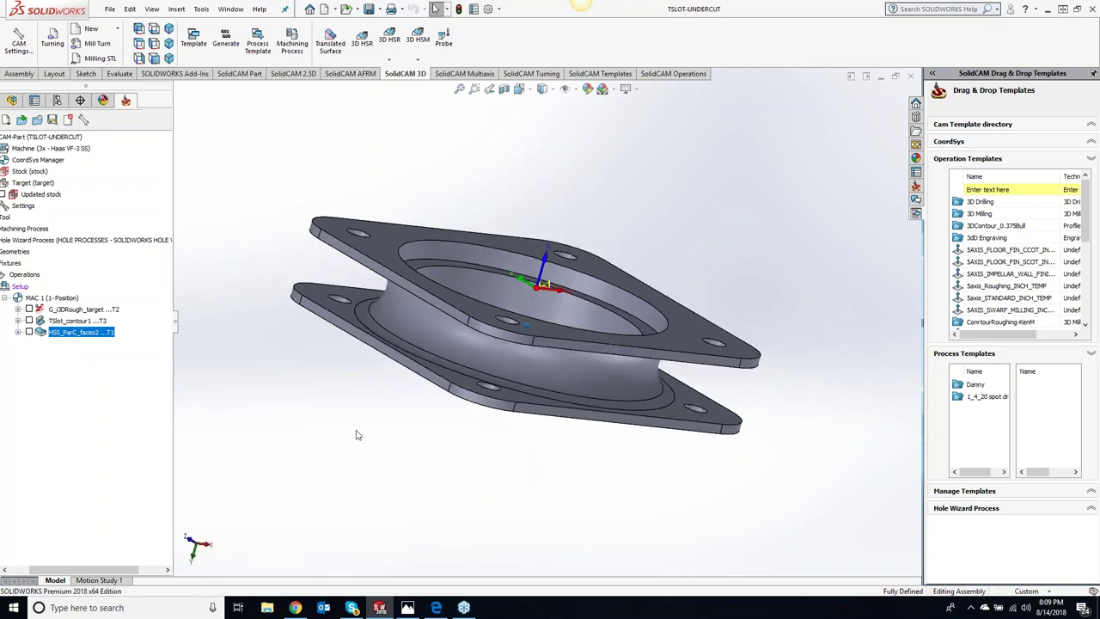
middle_drag(355, 455, 401, 381)
scroll(400, 382, down, 5)
scroll(401, 381, down, 2)
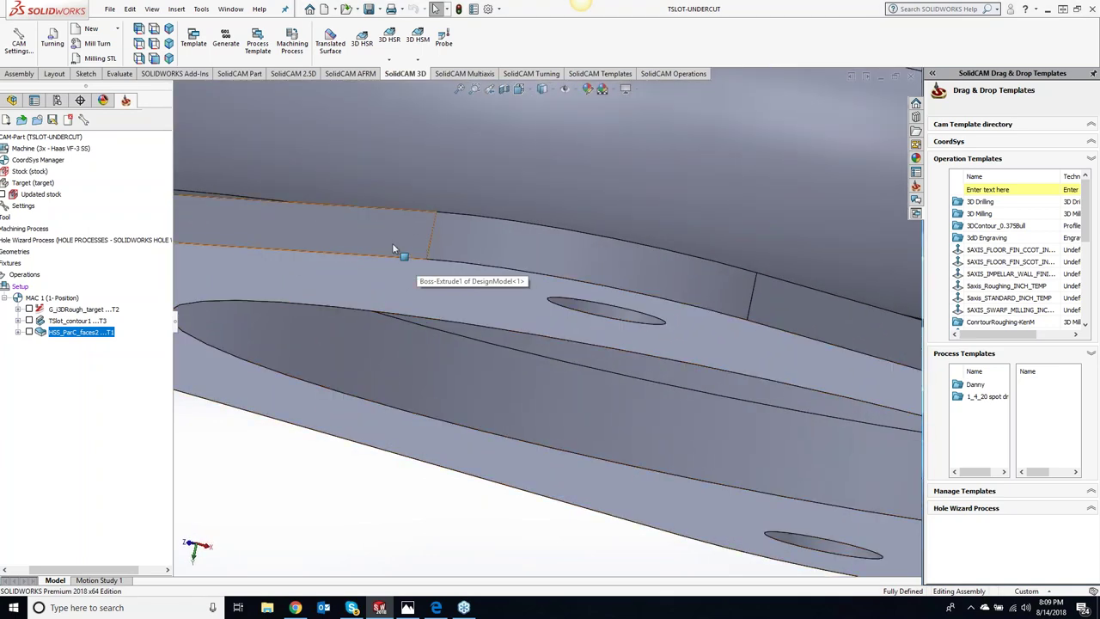
click(394, 251)
click(380, 282)
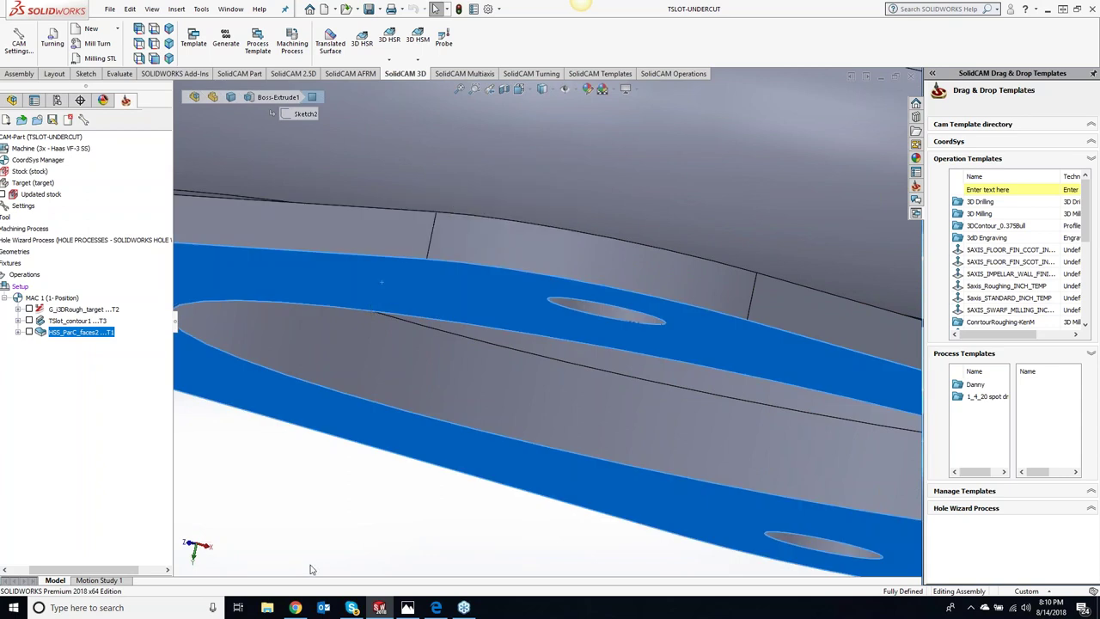
click(312, 570)
Tilt the view into the bore and show the part's design feature tree.
scroll(314, 445, up, 5)
scroll(324, 456, down, 2)
key(Down)
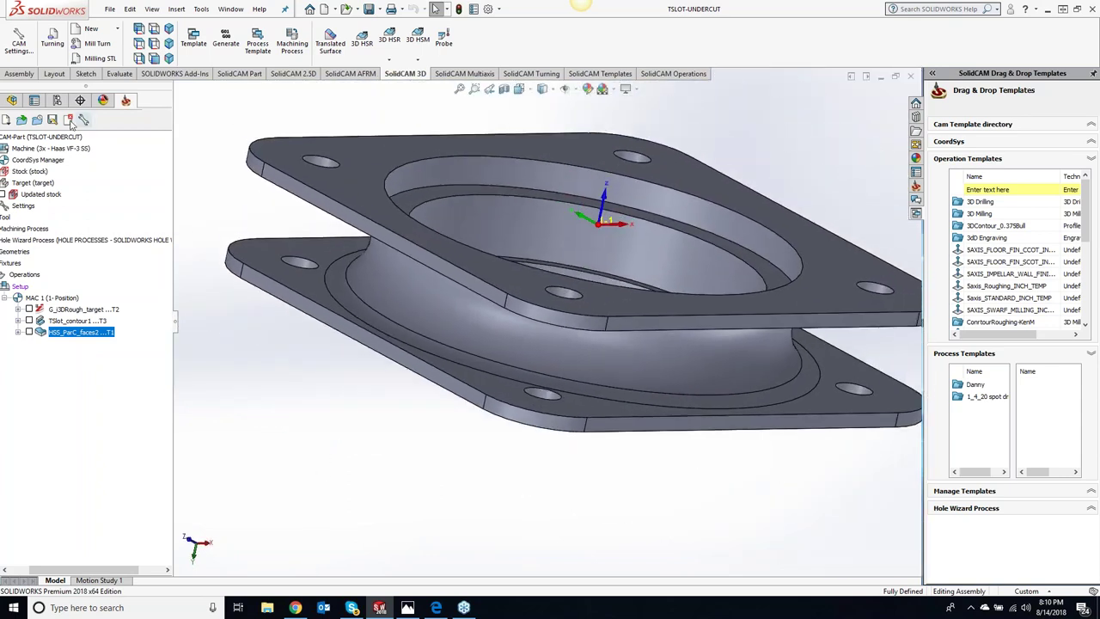
click(13, 103)
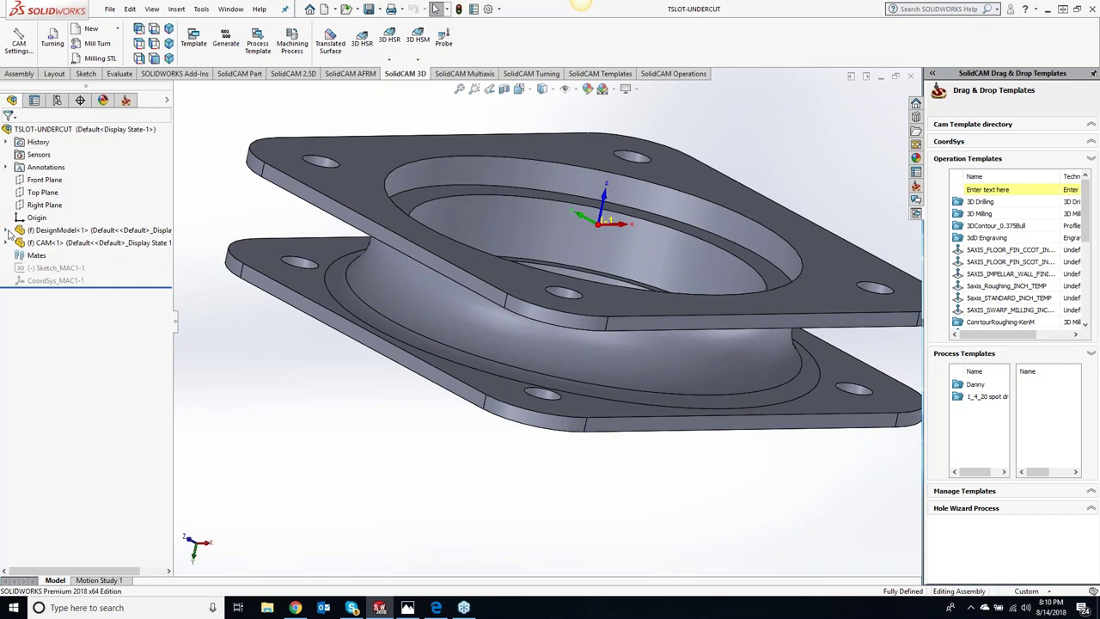
Edit DesignModel in place and chamfer three flange outline edges and the bore rim 0.005 in × 45°.
right_click(38, 233)
click(96, 199)
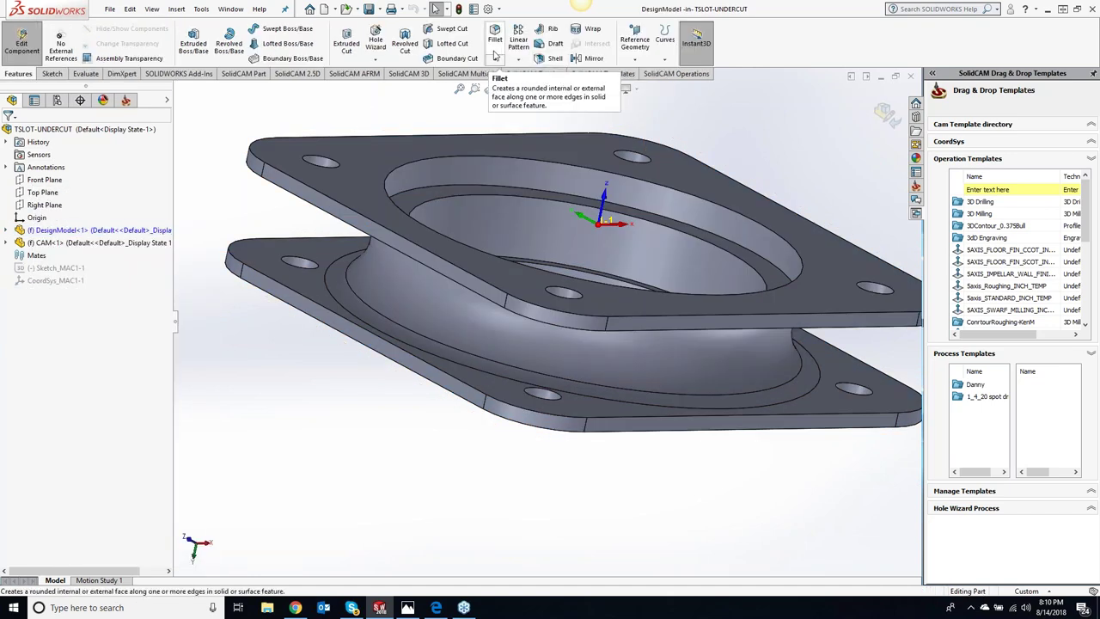
click(514, 87)
text(.005)
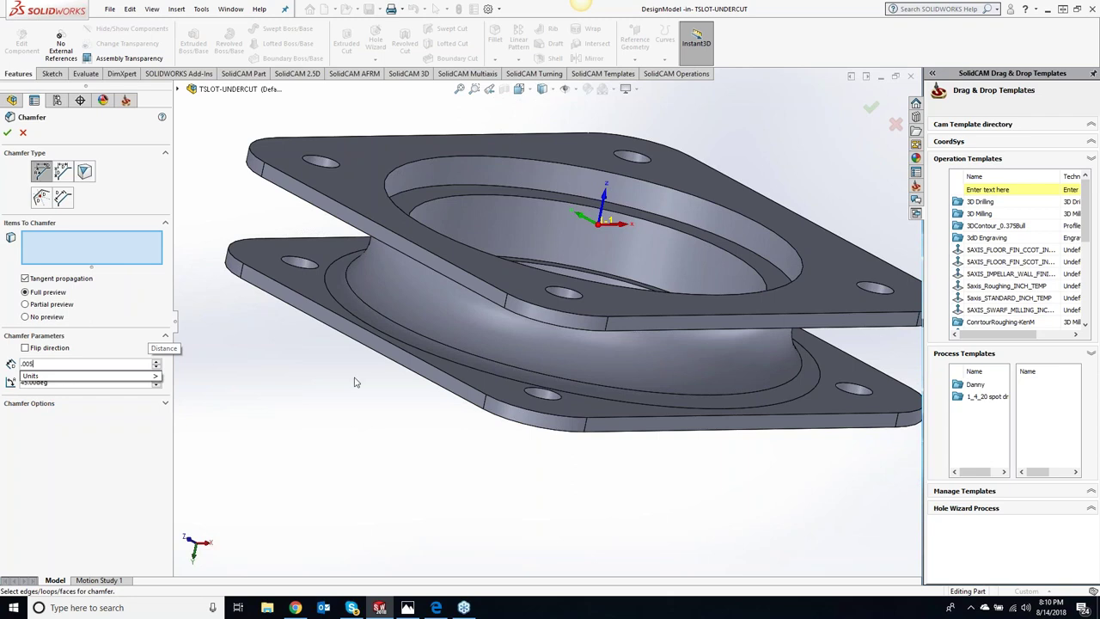
click(372, 354)
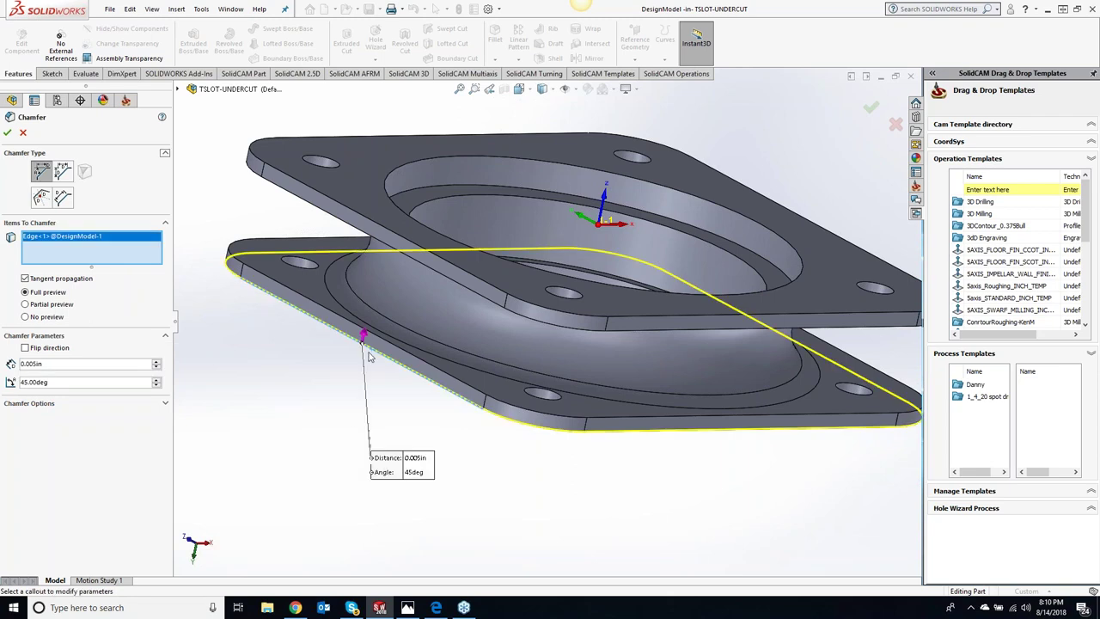
click(411, 357)
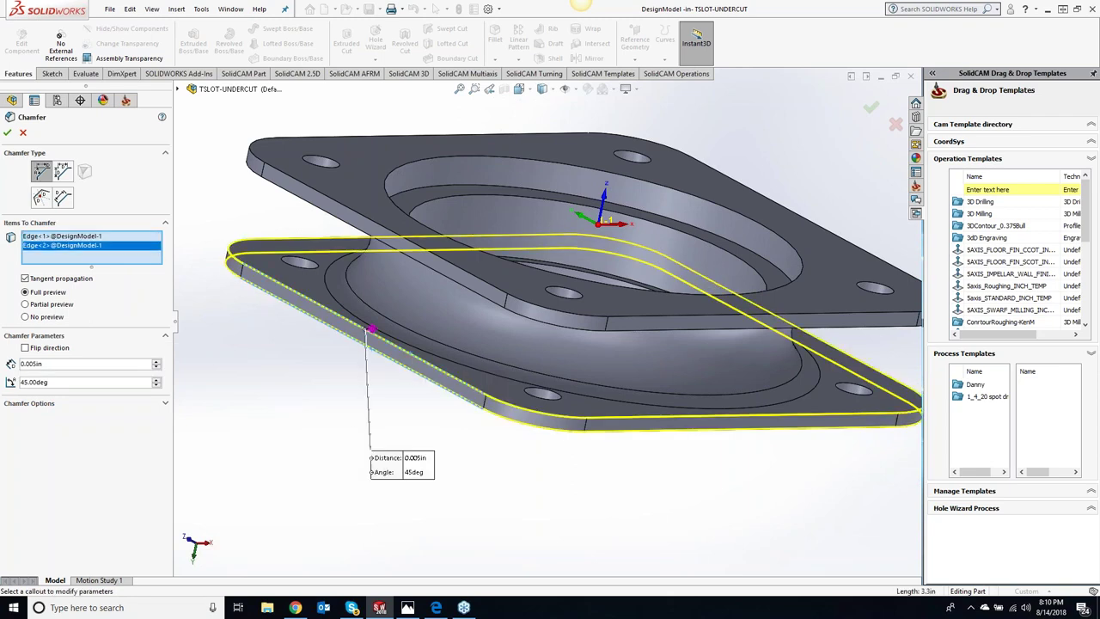
click(315, 211)
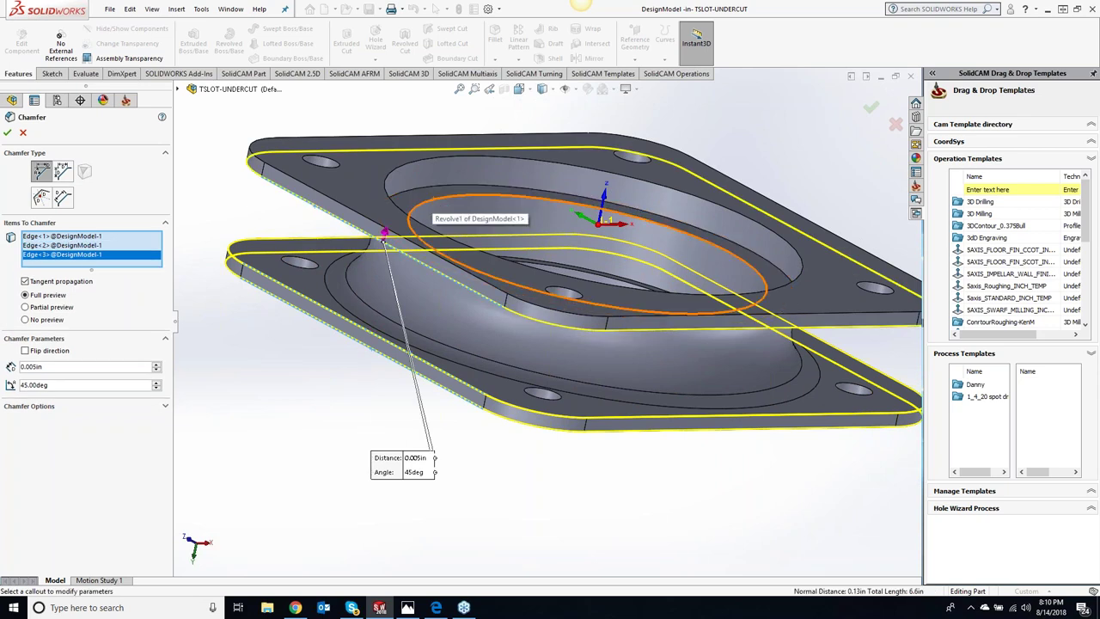
click(434, 197)
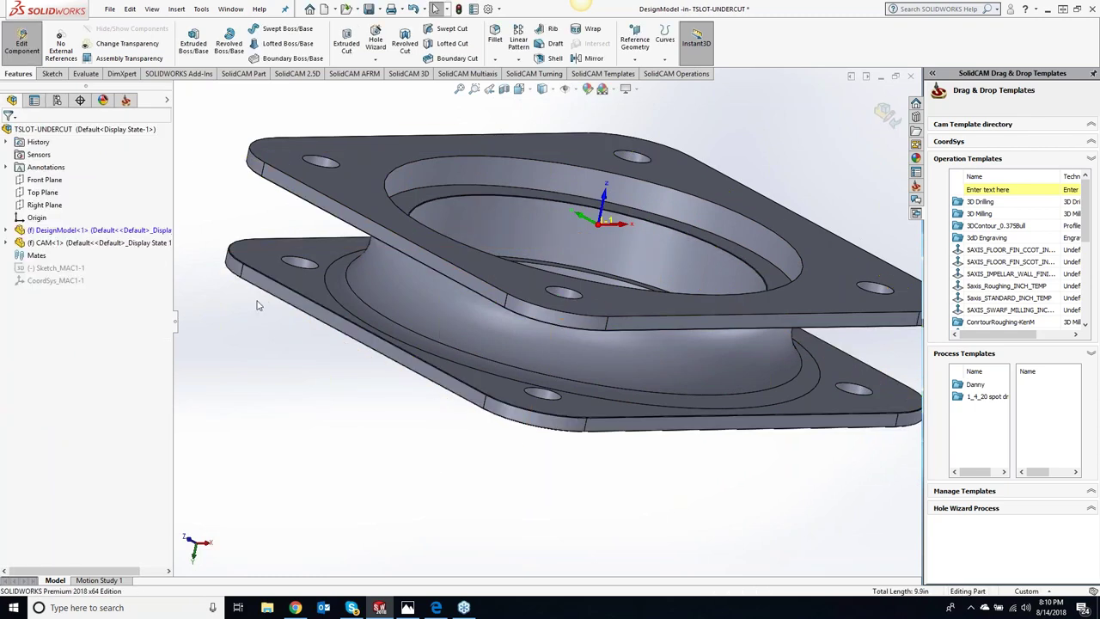
click(31, 55)
scroll(282, 290, up, 5)
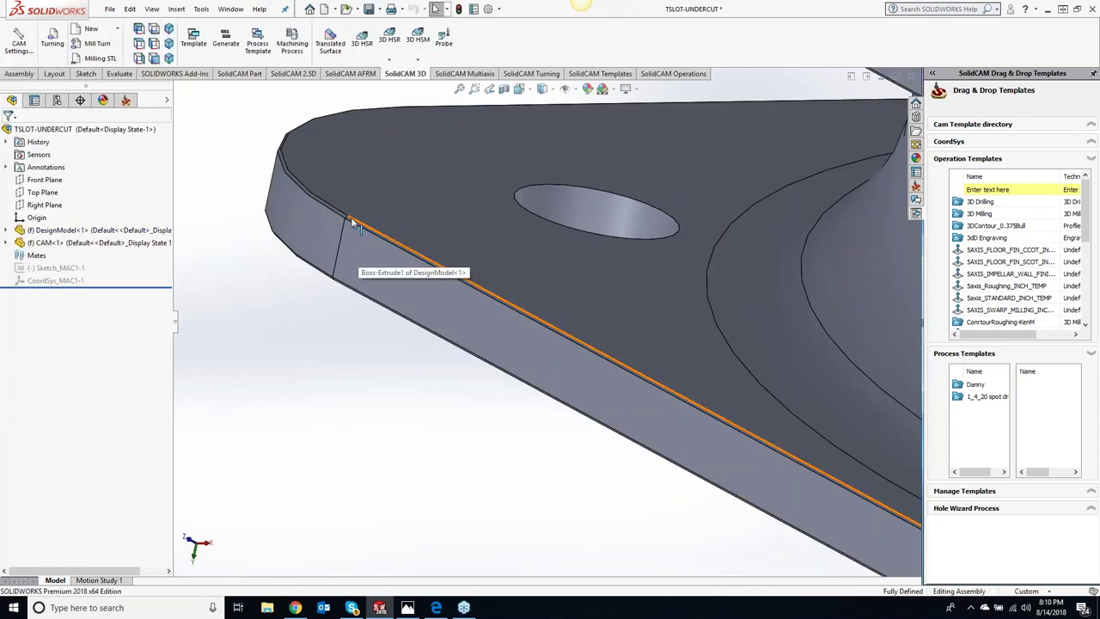
Zoom to fit the whole chamfered part and switch back to the SolidCAM operation tree.
scroll(378, 383, down, 3)
scroll(567, 421, down, 3)
scroll(764, 447, down, 2)
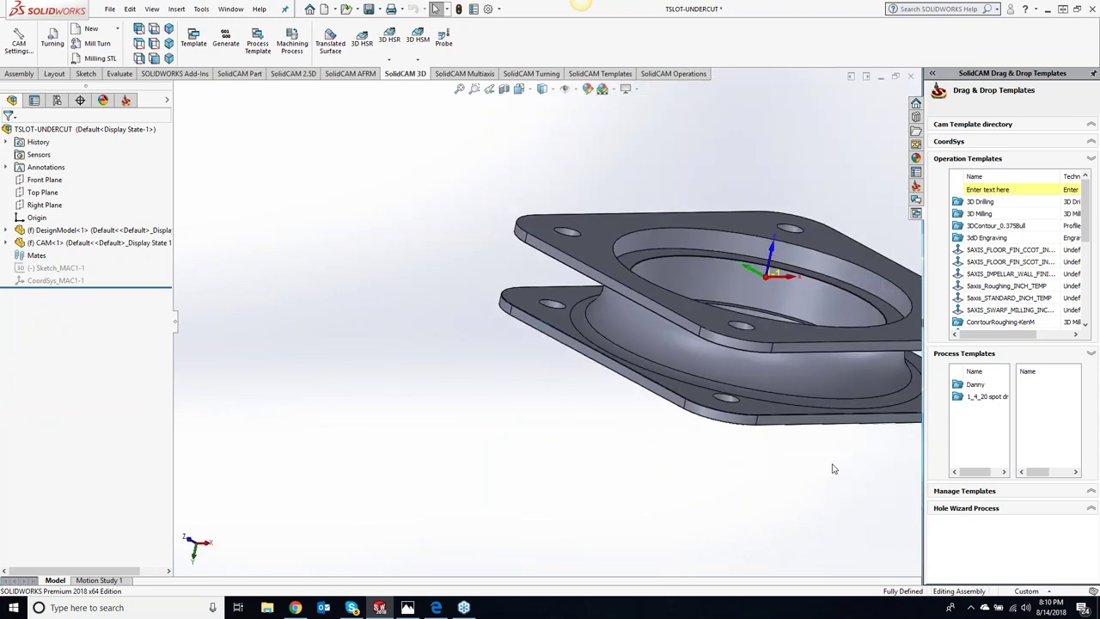
scroll(771, 441, down, 2)
key(f)
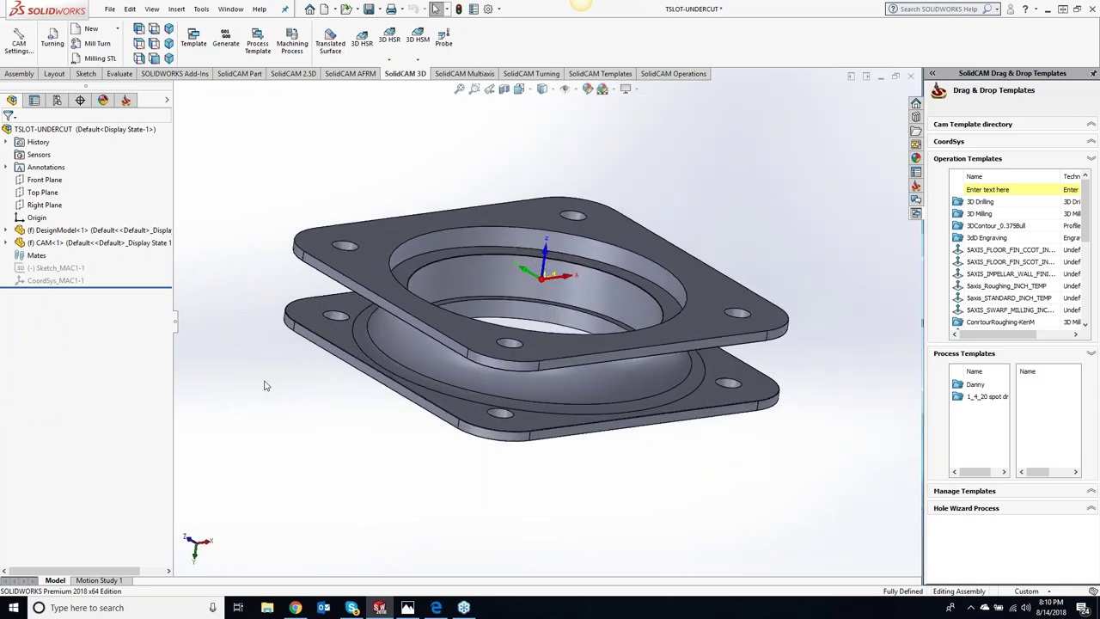
click(124, 101)
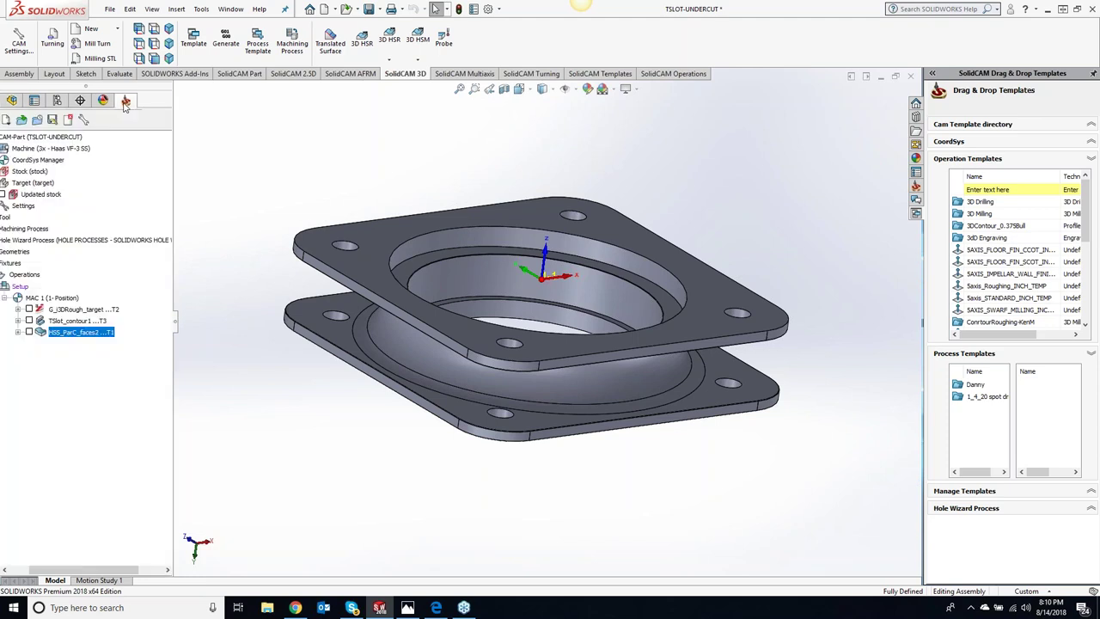
right_click(99, 339)
mouse_move(155, 29)
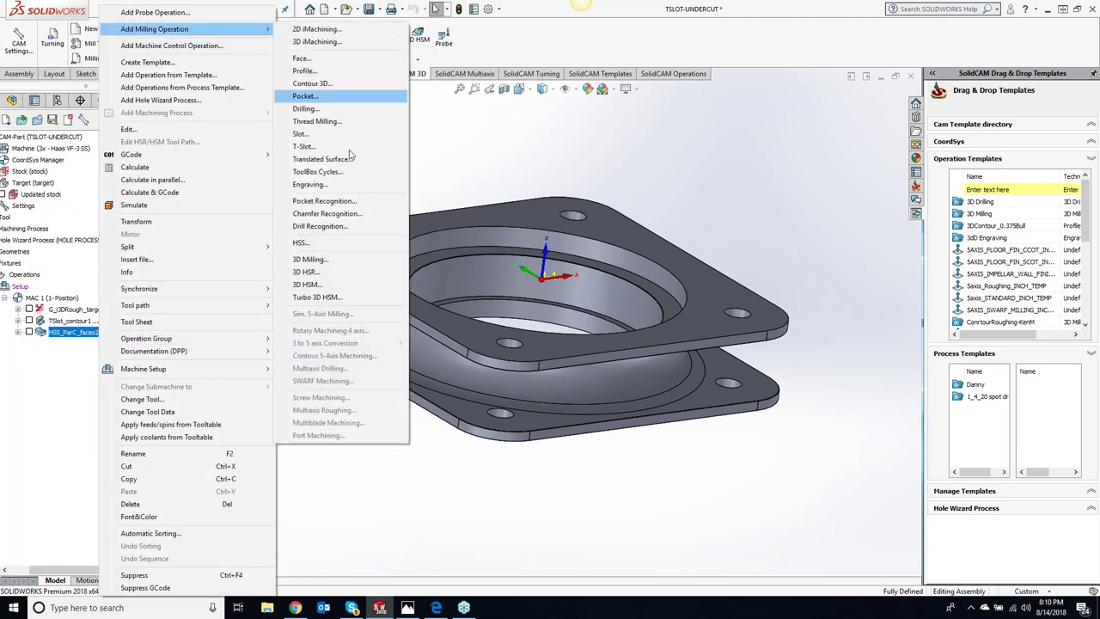
Add a new HSS milling operation and show its Geometry settings.
click(306, 247)
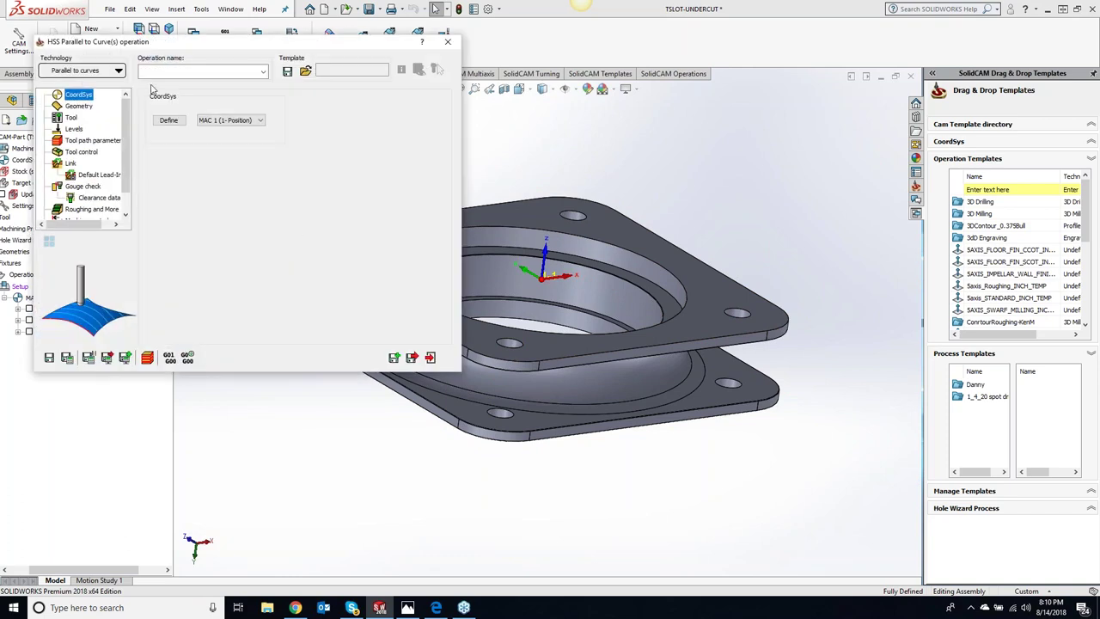
click(78, 106)
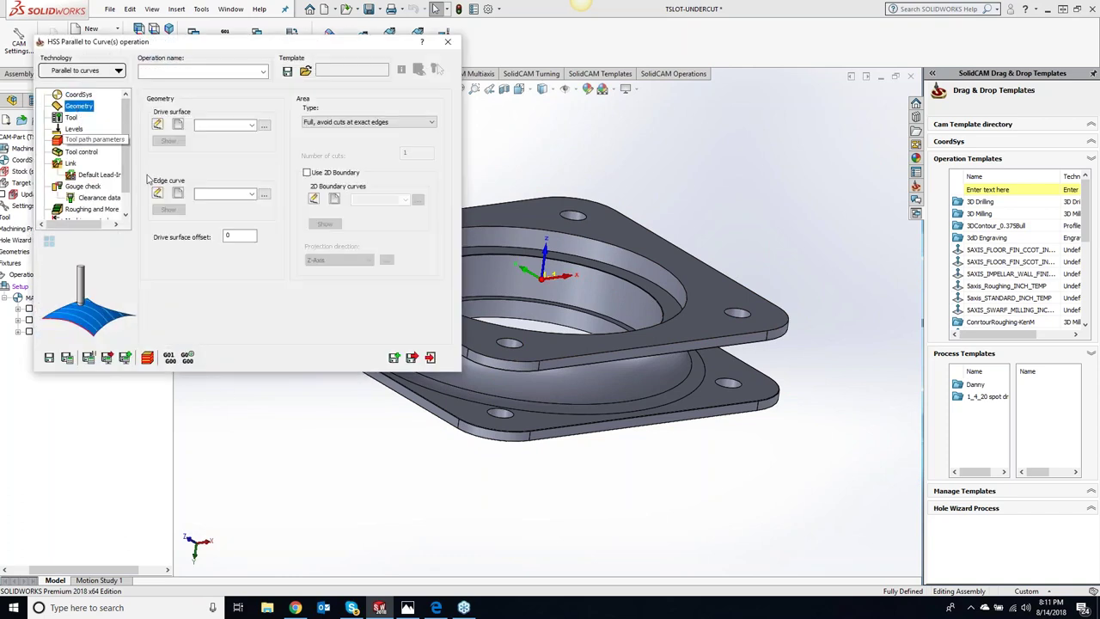
Start the drive surface selection and pick the first four thin undercut faces, Face 1–Face 4.
click(178, 125)
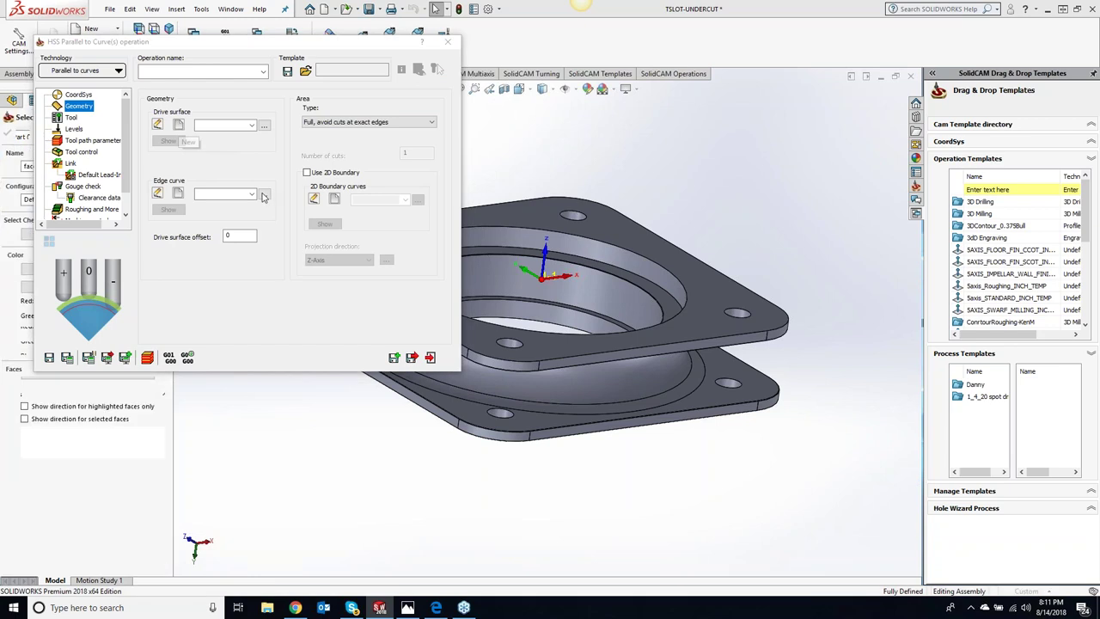
scroll(527, 450, down, 5)
mouse_move(527, 451)
middle_down()
mouse_move(469, 391)
mouse_move(525, 362)
mouse_move(491, 371)
mouse_move(406, 328)
middle_up()
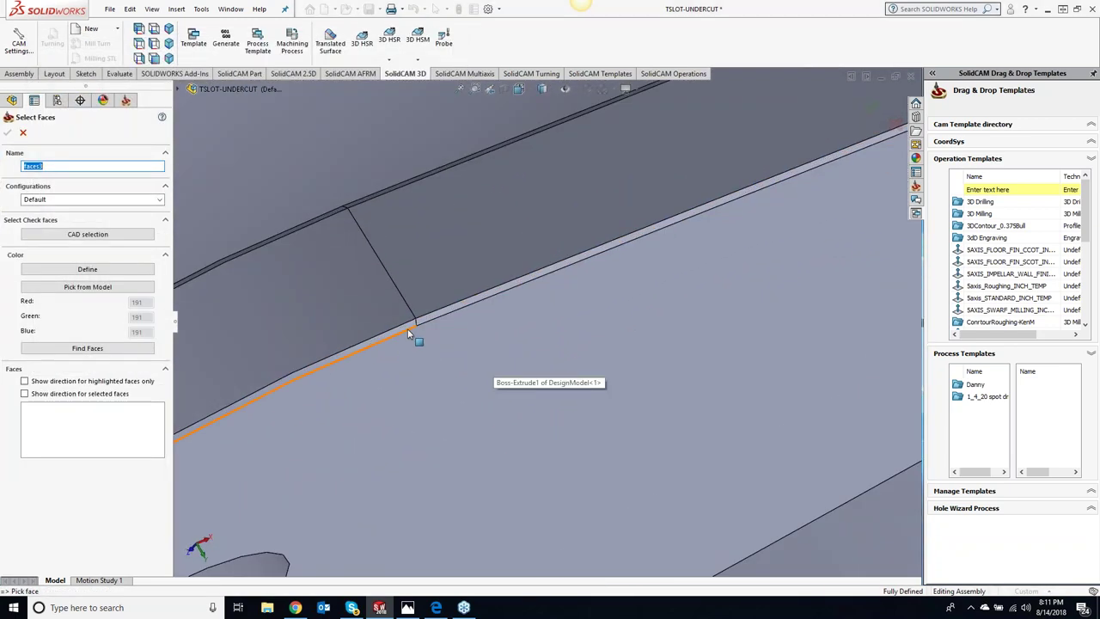
click(405, 327)
click(515, 323)
scroll(619, 325, up, 4)
scroll(668, 321, down, 3)
scroll(668, 321, down, 2)
middle_drag(667, 321, 534, 246)
scroll(533, 245, down, 2)
scroll(550, 253, down, 2)
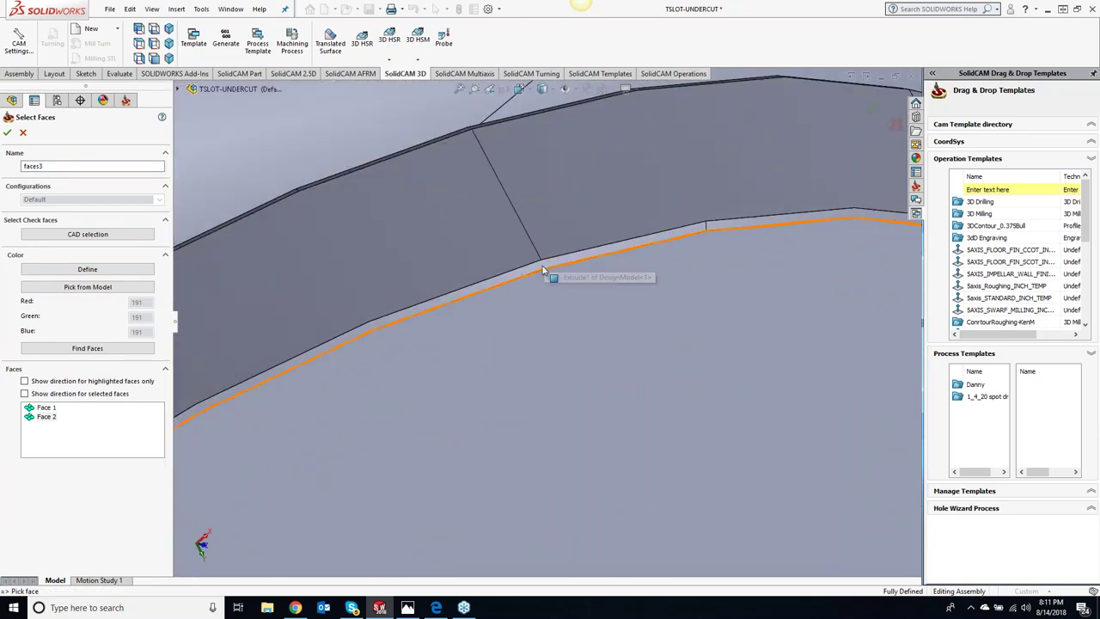
click(560, 277)
scroll(765, 277, up, 2)
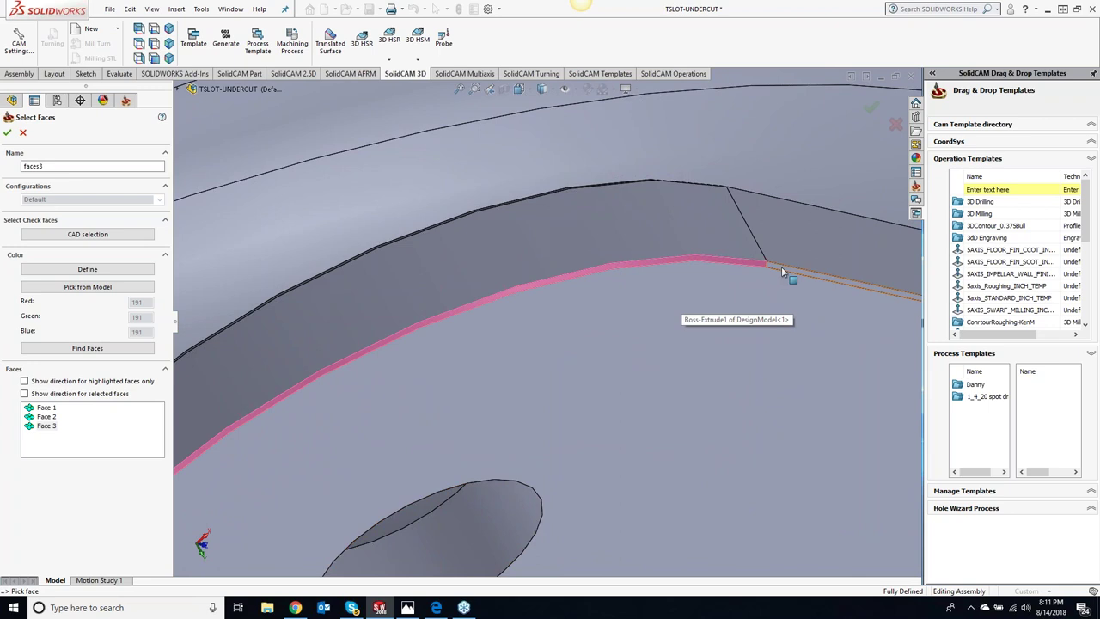
click(781, 266)
scroll(779, 328, up, 3)
scroll(779, 328, up, 4)
Pick undercut faces 5–8 around the plate and confirm all eight as drive surface faces3.
middle_drag(779, 328, 625, 337)
scroll(584, 309, down, 1)
scroll(520, 276, down, 2)
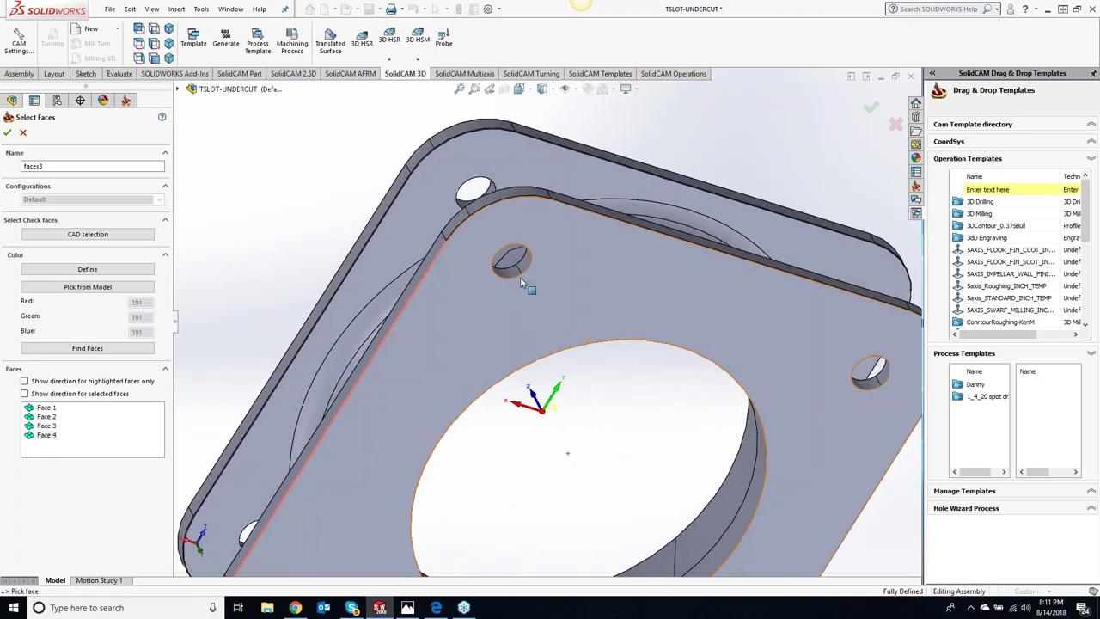
scroll(490, 231, down, 1)
scroll(480, 235, down, 2)
scroll(477, 243, down, 2)
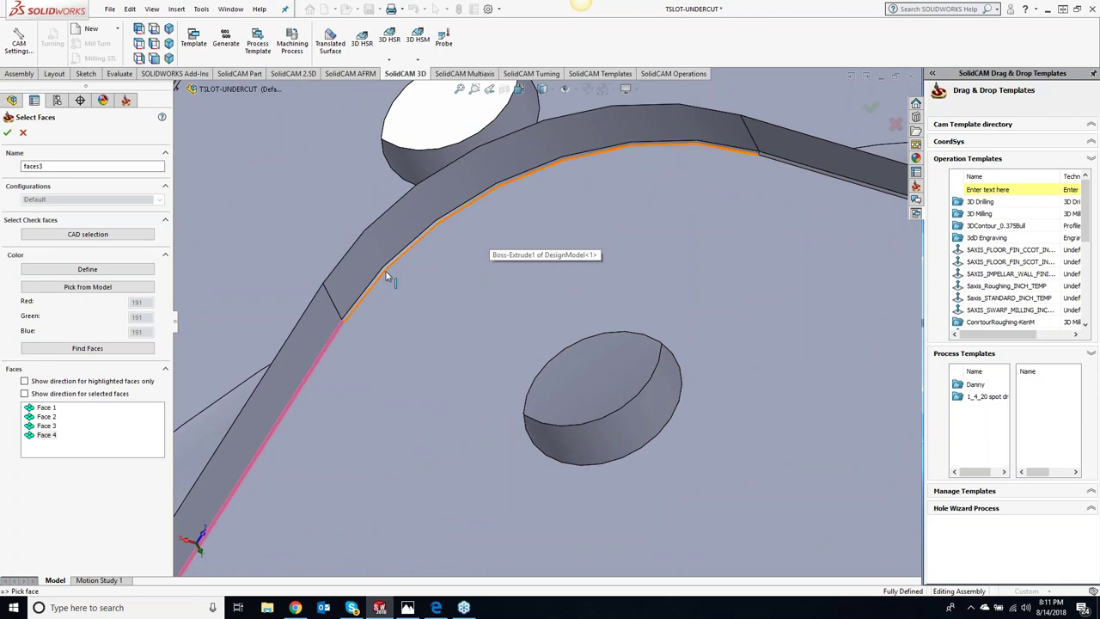
scroll(386, 275, down, 2)
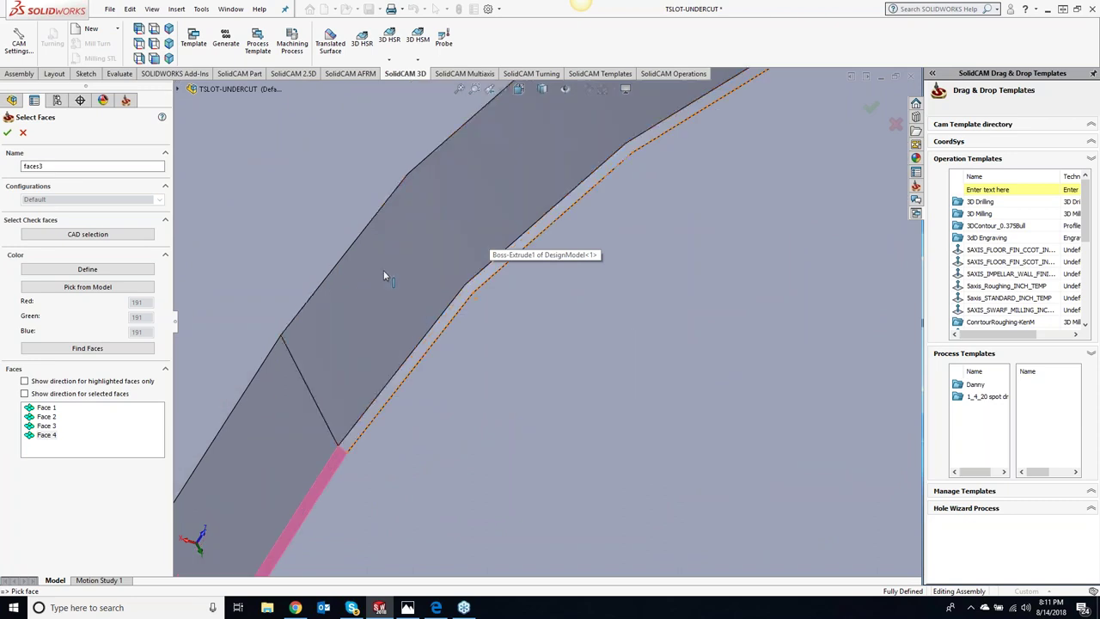
click(444, 331)
scroll(488, 347, up, 2)
scroll(489, 348, up, 3)
scroll(731, 316, down, 3)
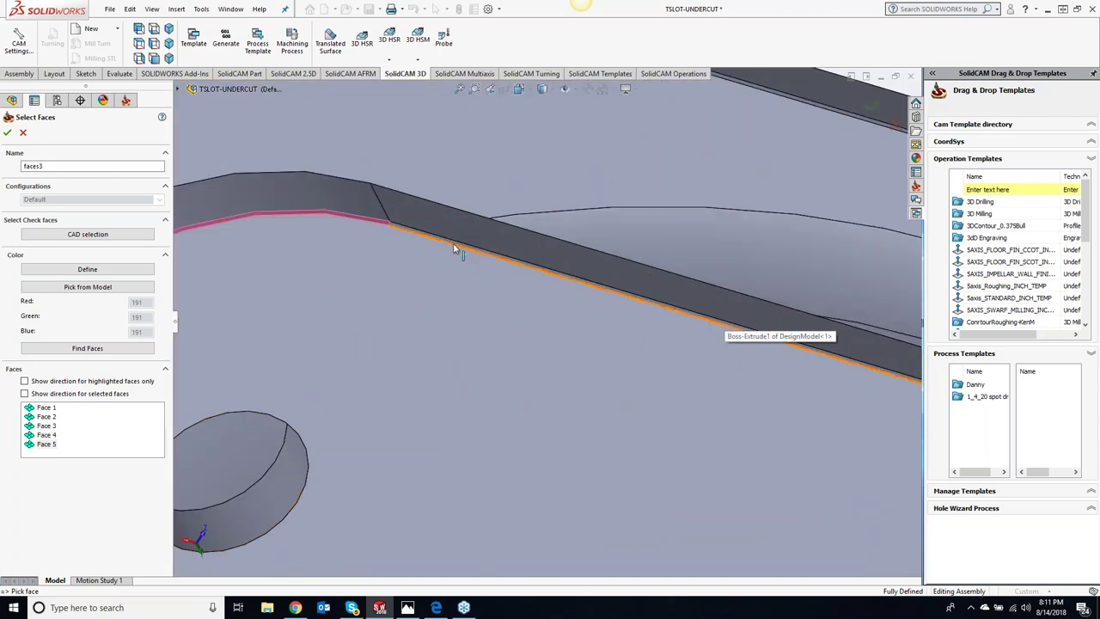
scroll(455, 248, down, 1)
click(429, 256)
scroll(675, 422, up, 3)
scroll(676, 422, up, 5)
middle_drag(675, 422, 539, 284)
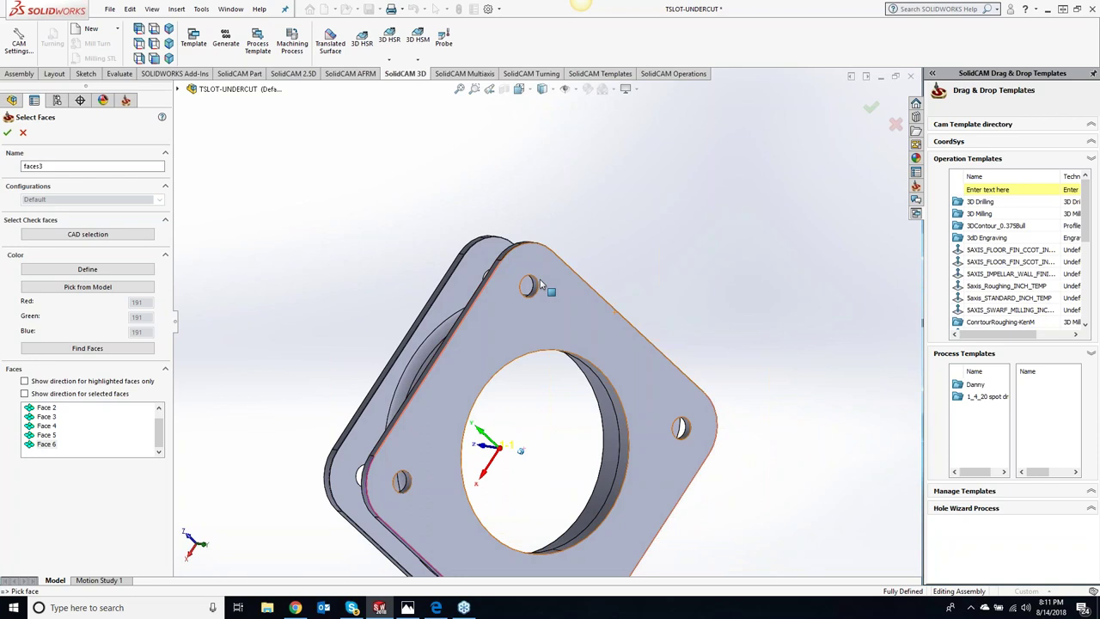
scroll(540, 284, down, 3)
scroll(482, 263, down, 3)
scroll(434, 256, down, 2)
scroll(434, 256, down, 2)
scroll(411, 291, up, 1)
click(423, 285)
scroll(516, 305, up, 3)
scroll(618, 340, up, 2)
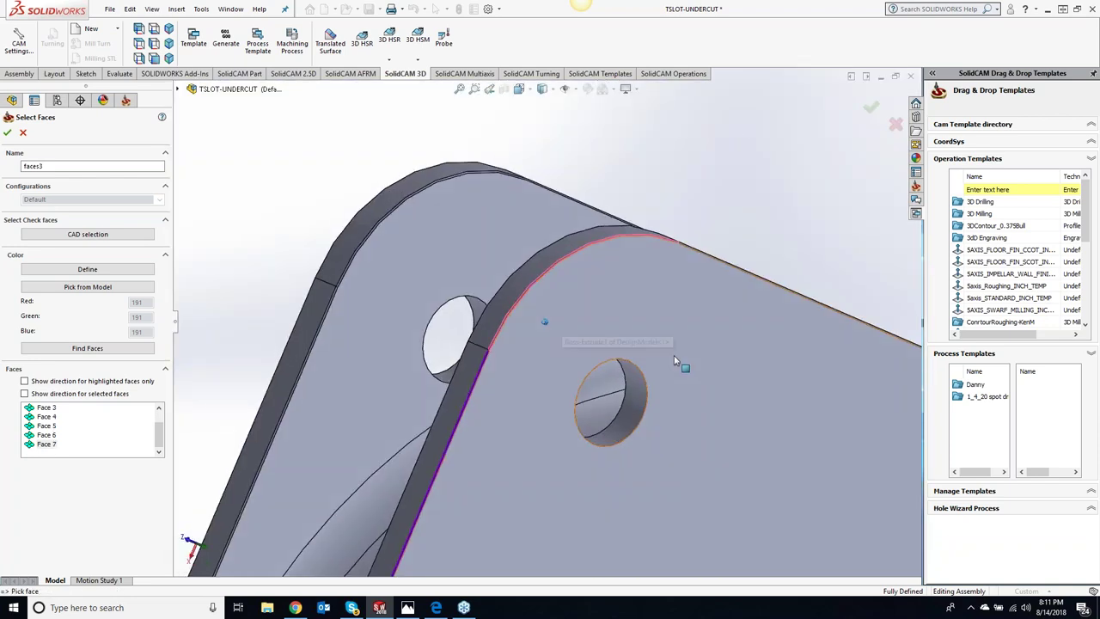
scroll(675, 361, down, 2)
scroll(619, 312, down, 3)
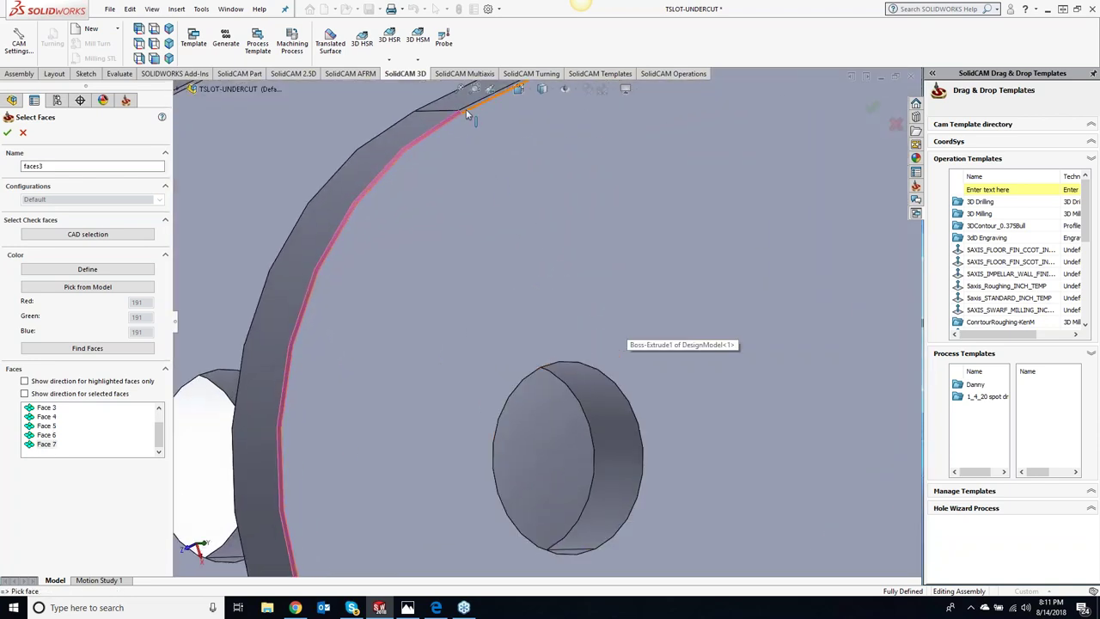
scroll(481, 137, down, 3)
scroll(503, 258, down, 1)
click(506, 290)
scroll(662, 331, up, 3)
scroll(653, 344, up, 2)
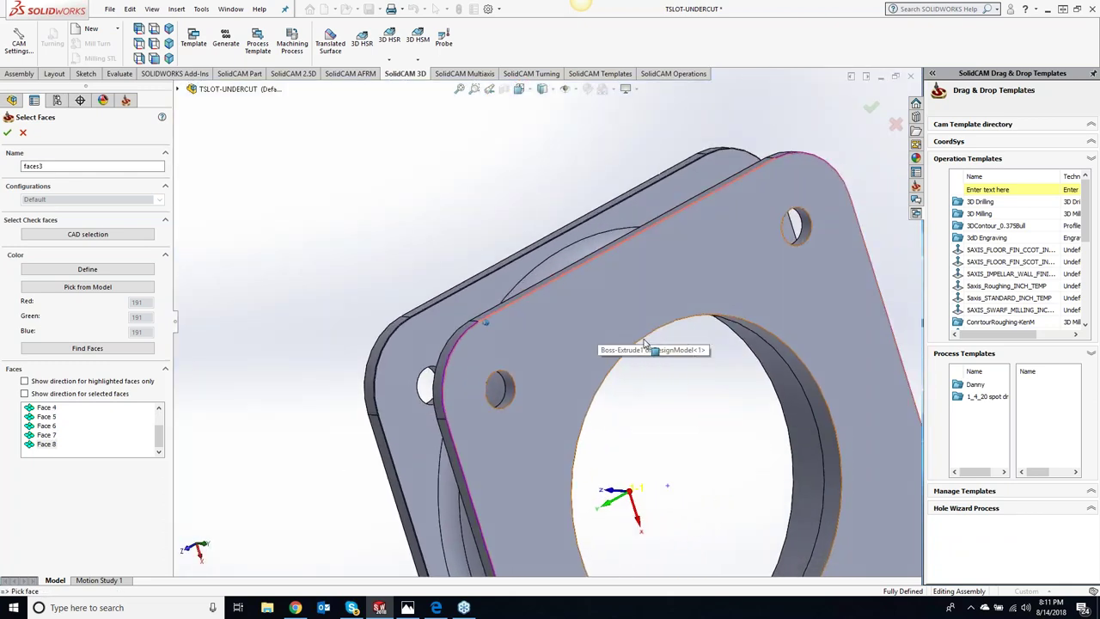
key(ctrl+7)
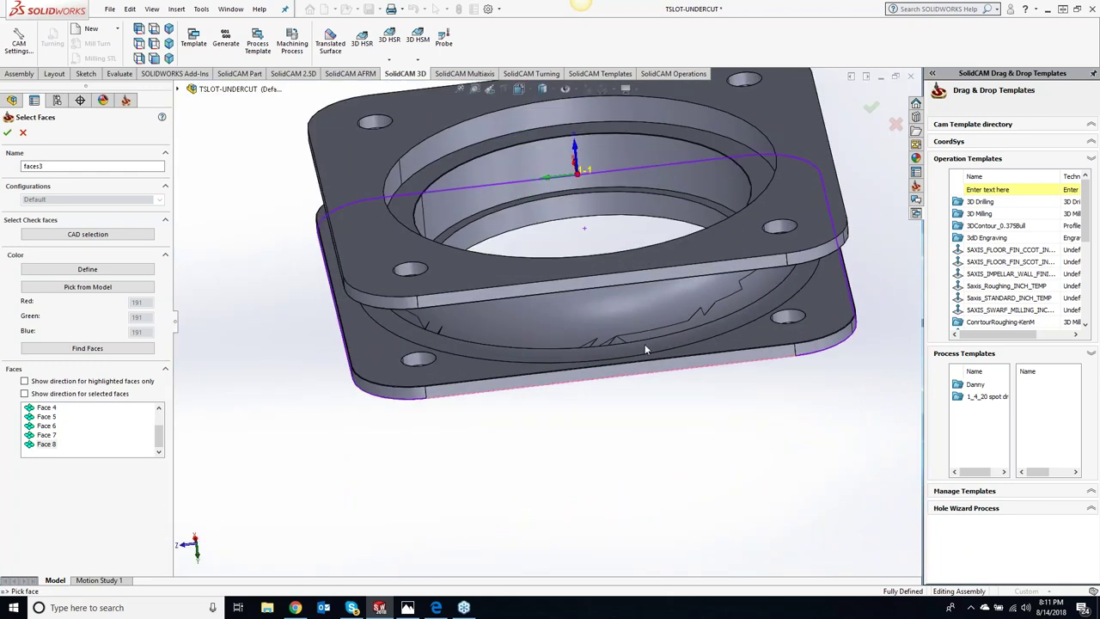
click(8, 132)
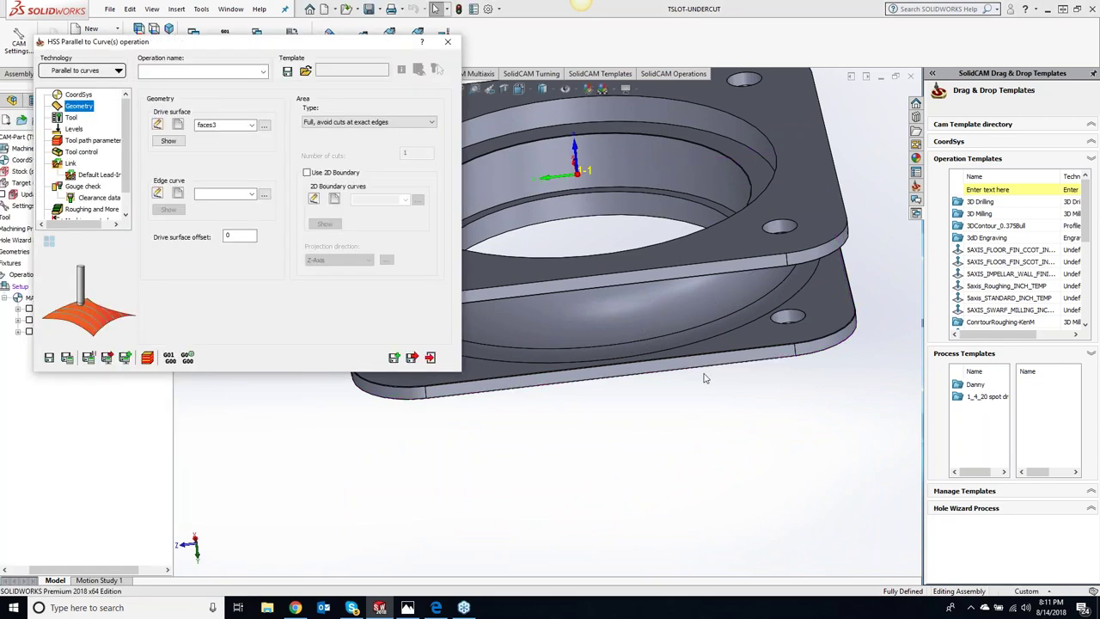
Display faces3 on the part and define the lower edge chain as edge curve contour3.
click(723, 271)
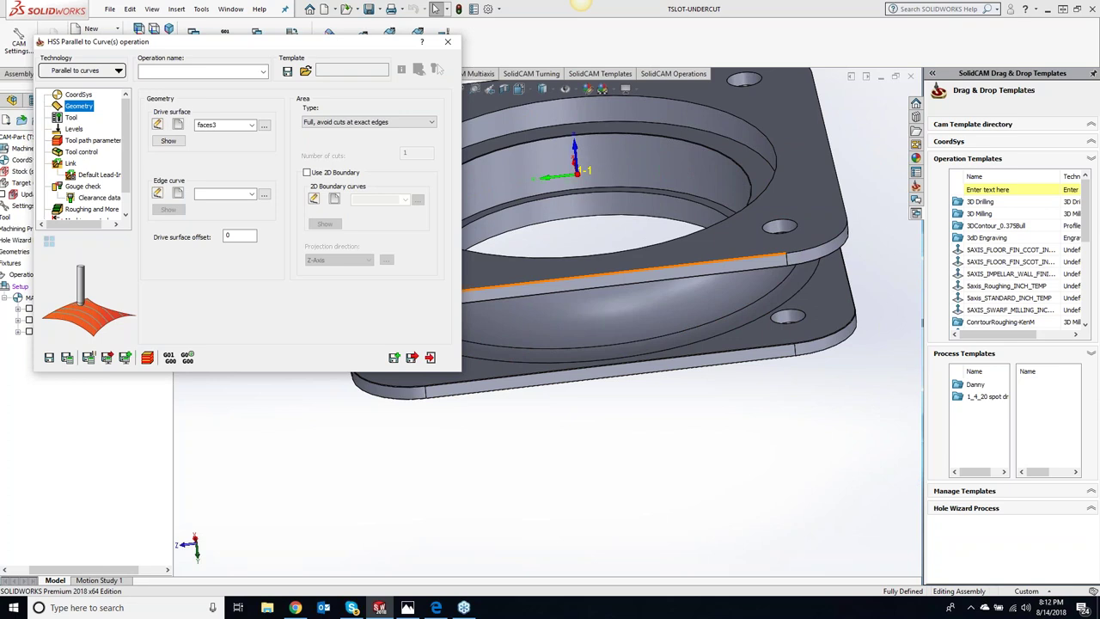
click(712, 263)
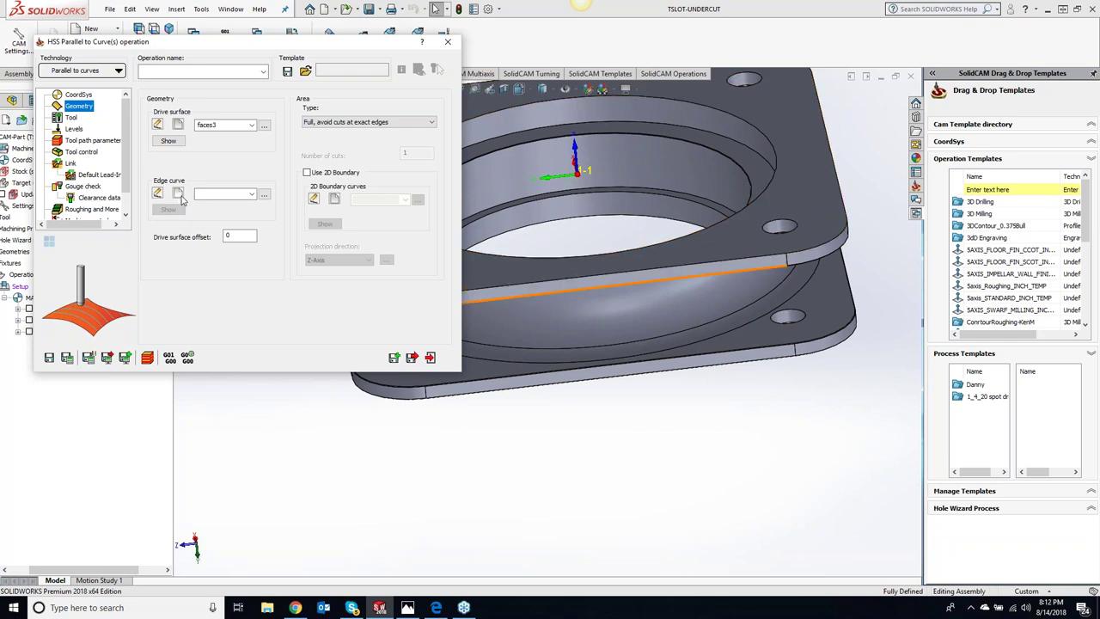
click(460, 399)
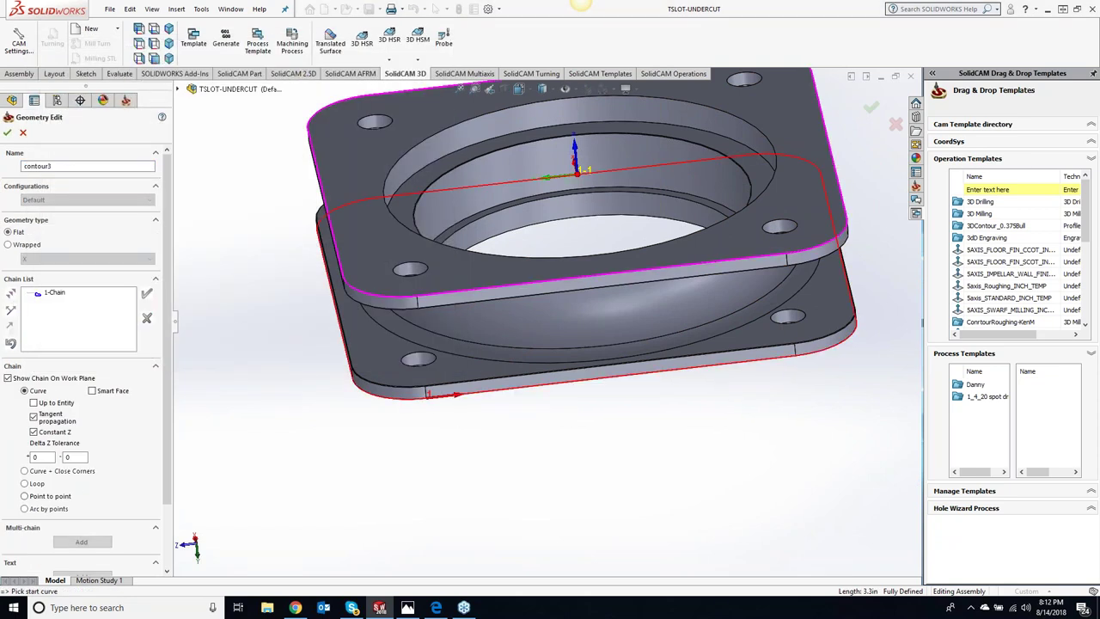
click(7, 133)
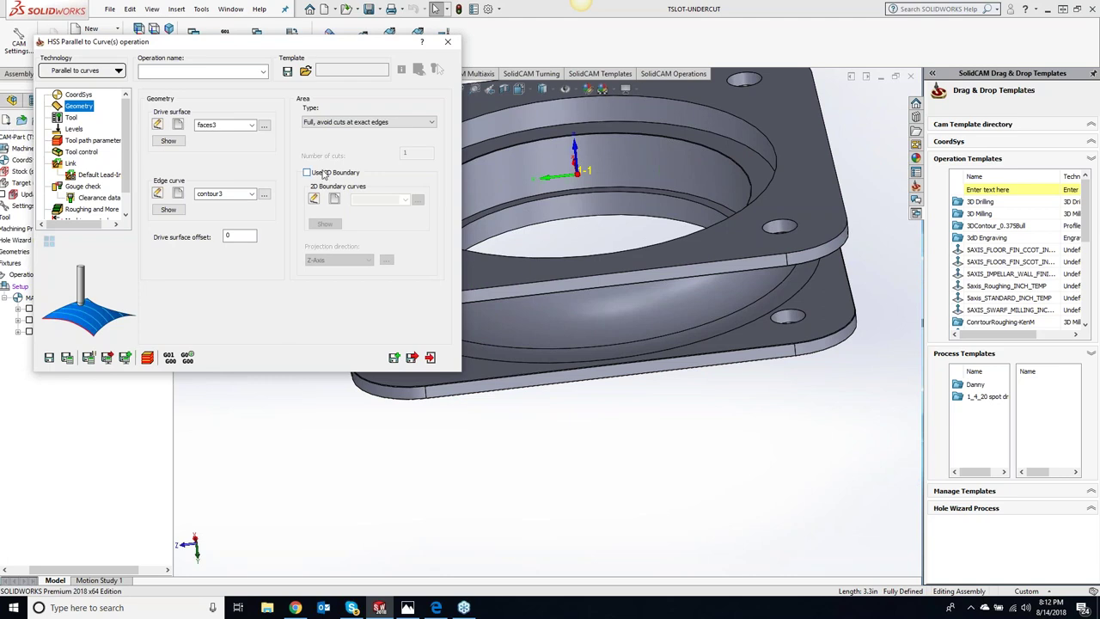
Set the area type to 'Determined by number of cuts' with 1 cut.
click(602, 509)
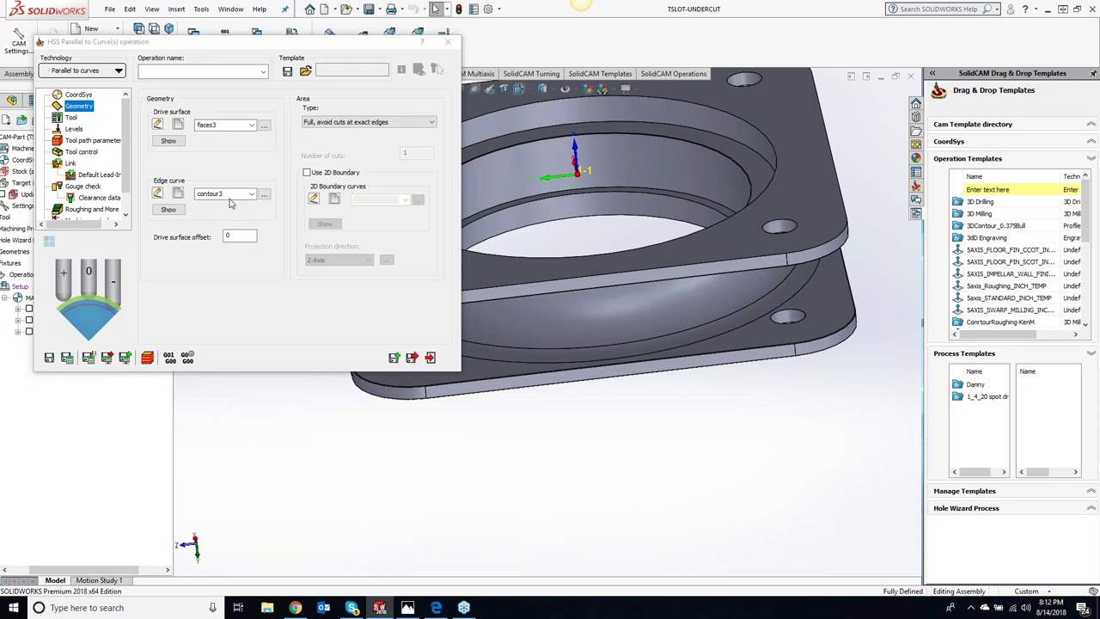
click(369, 124)
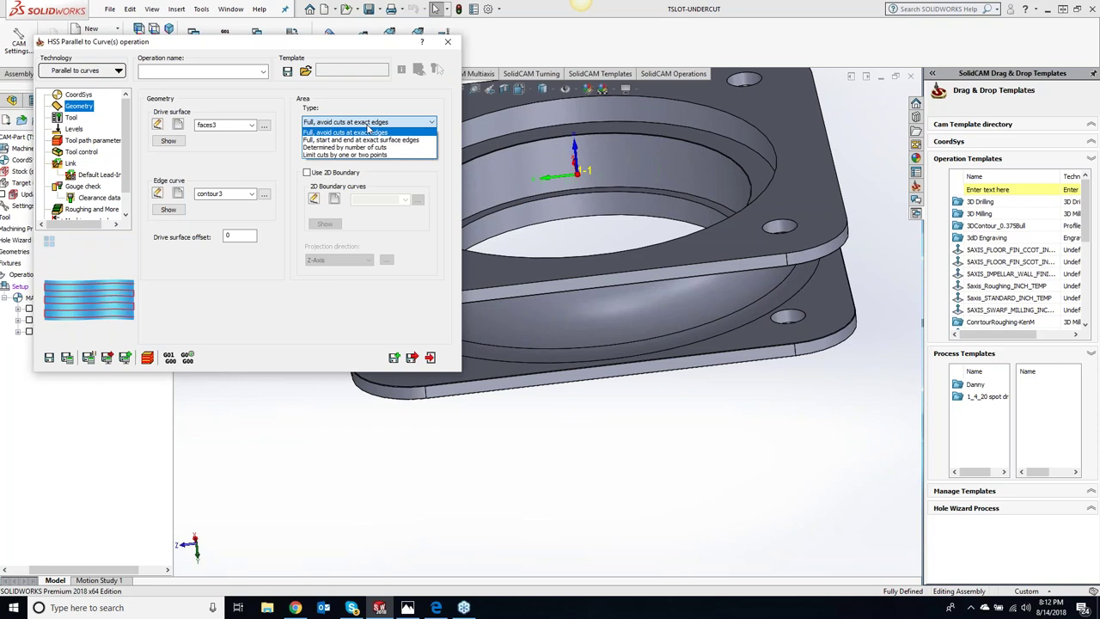
click(368, 147)
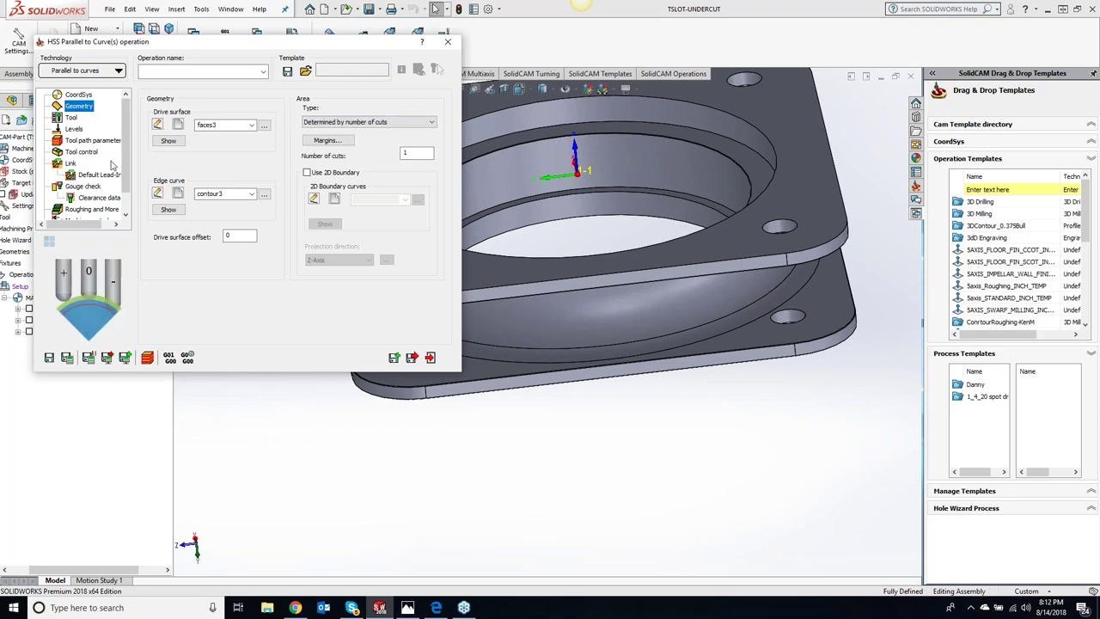
click(69, 119)
Assign tool 4, the 0.5-inch lollipop mill, to the operation.
click(194, 278)
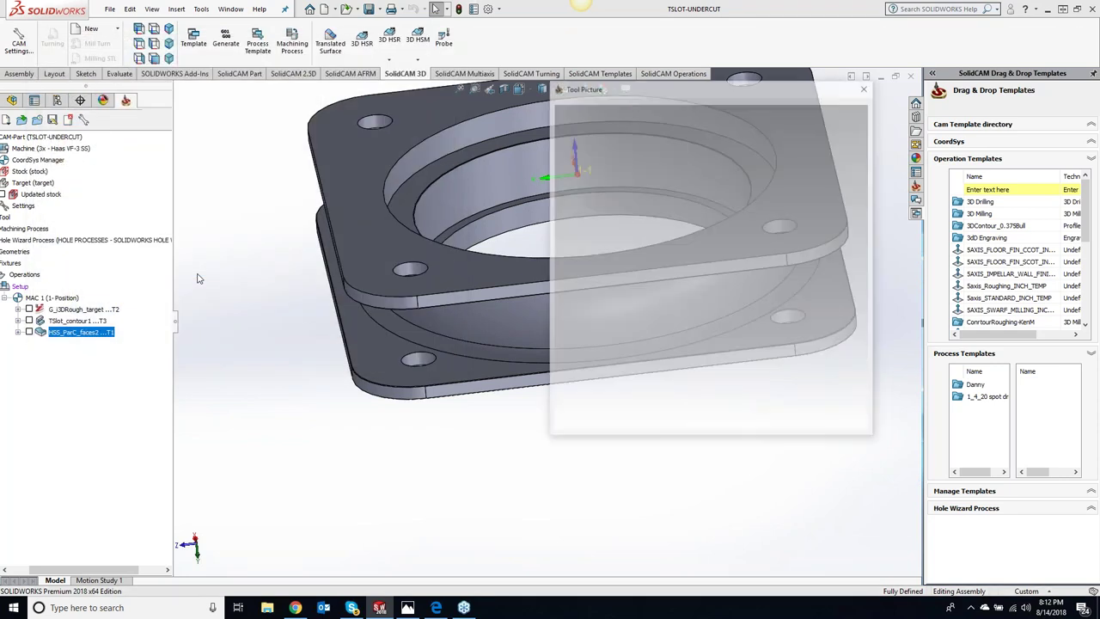
click(65, 148)
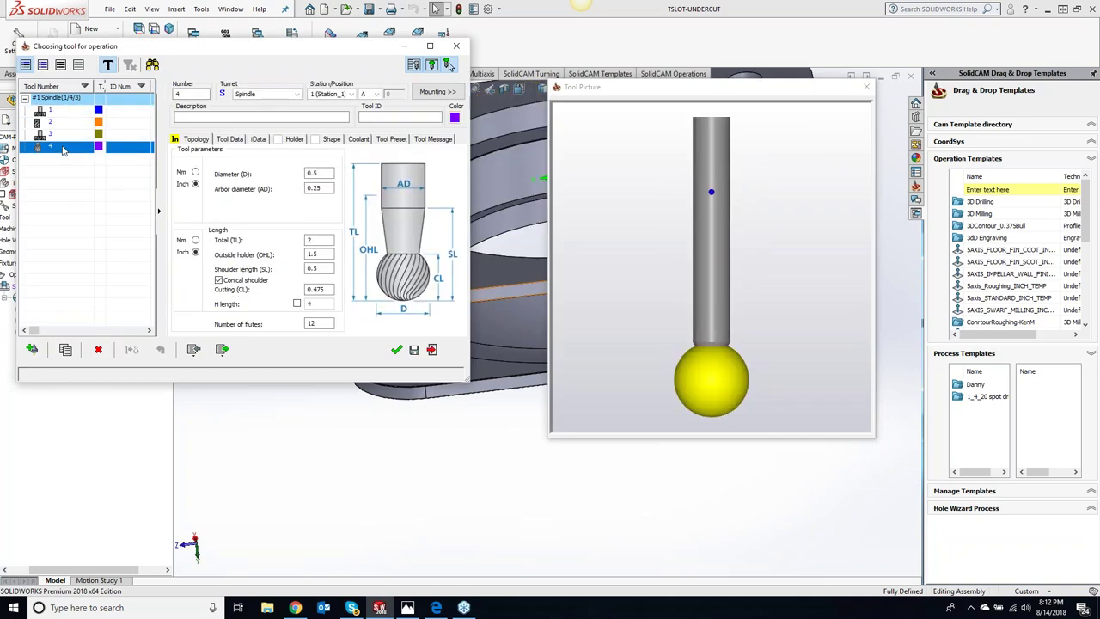
click(664, 329)
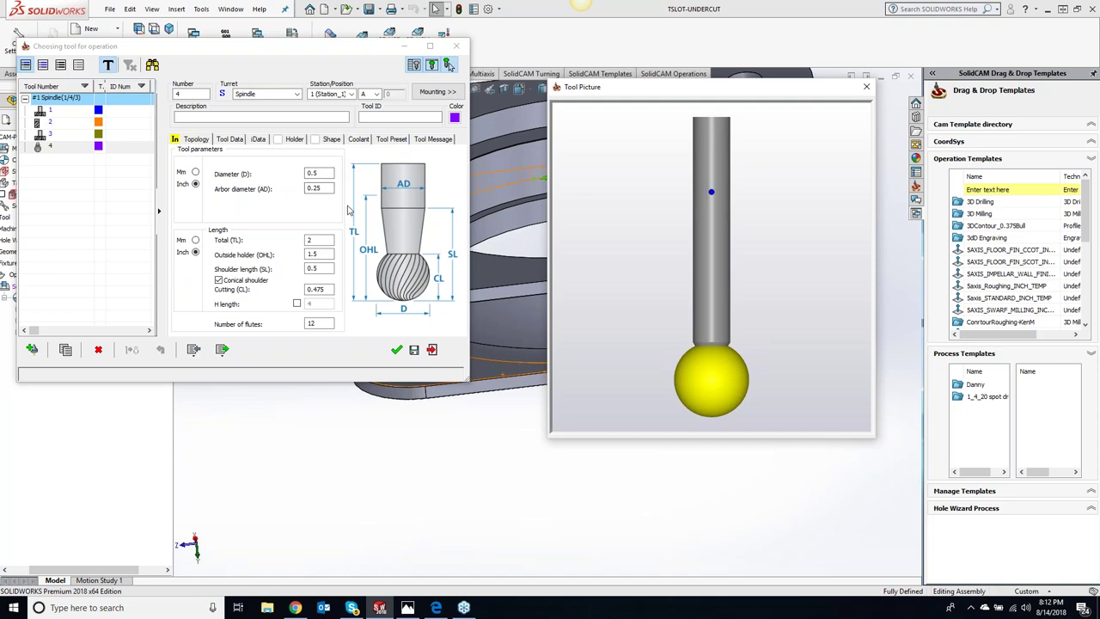
click(395, 351)
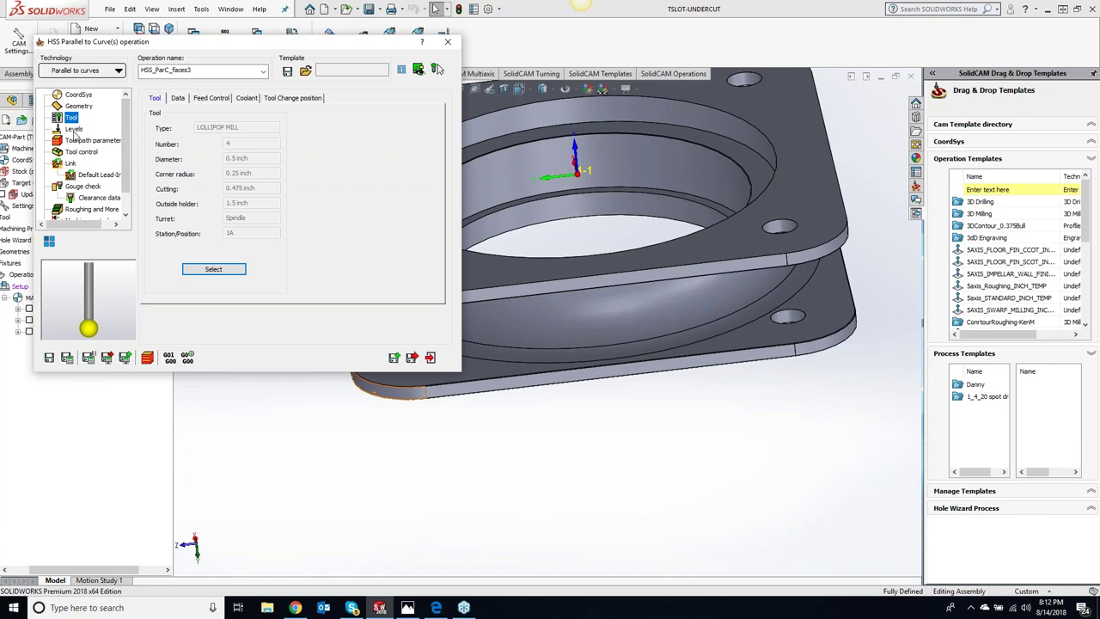
Set a 0.05 maximum step over, then save, calculate and simulate HSS_ParC_faces3.
click(75, 130)
click(76, 140)
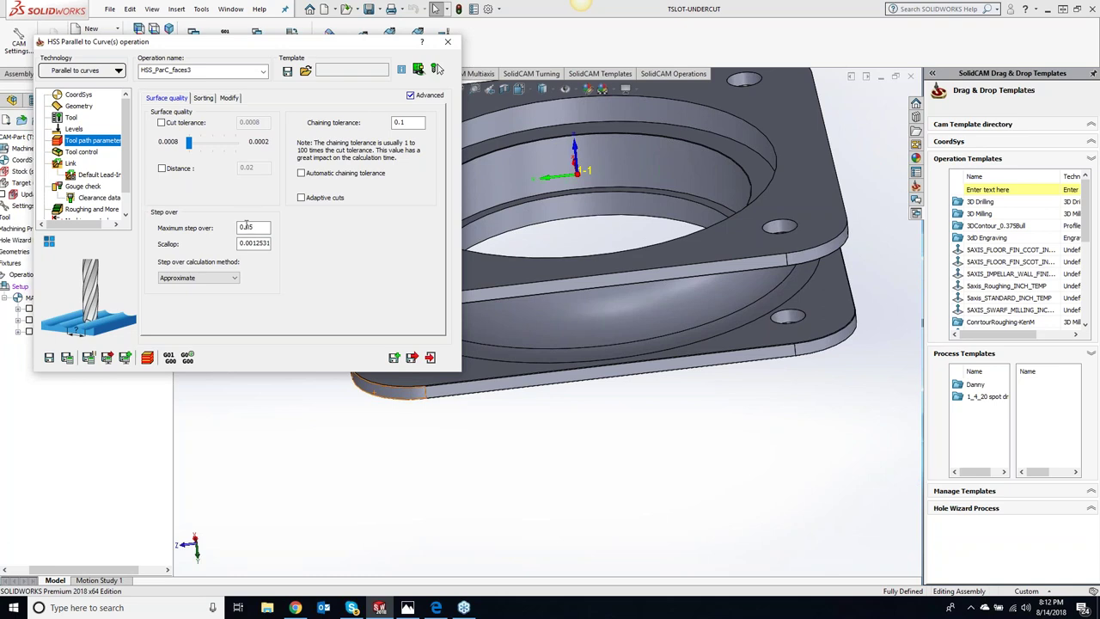
click(68, 358)
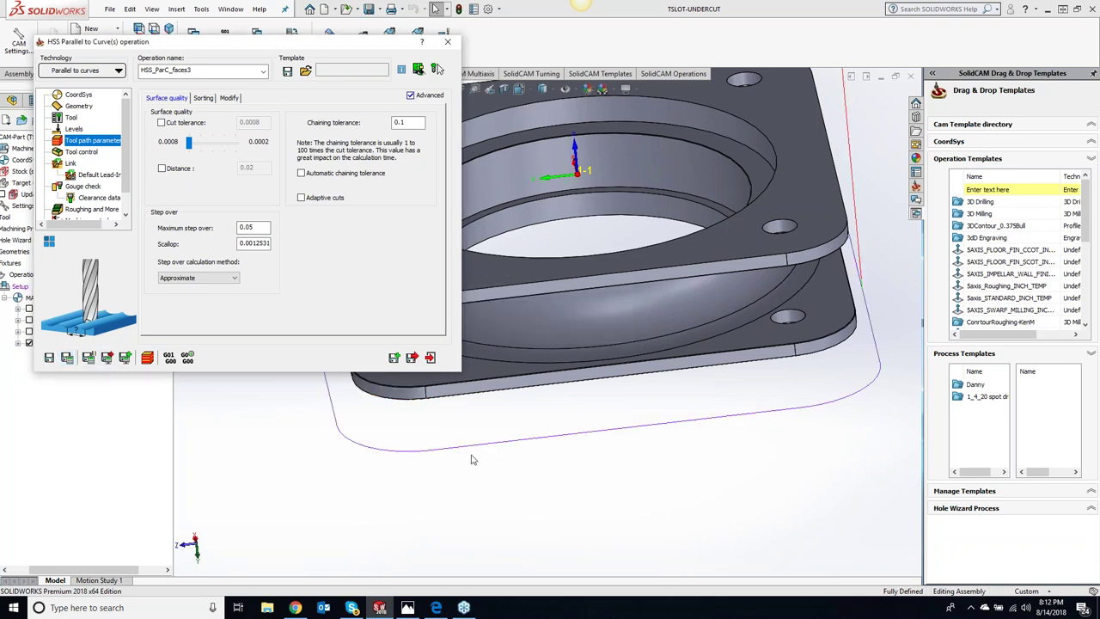
click(147, 359)
Play the HSS_ParC_faces3 toolpath in SolidVerify, then close the simulation window.
click(209, 236)
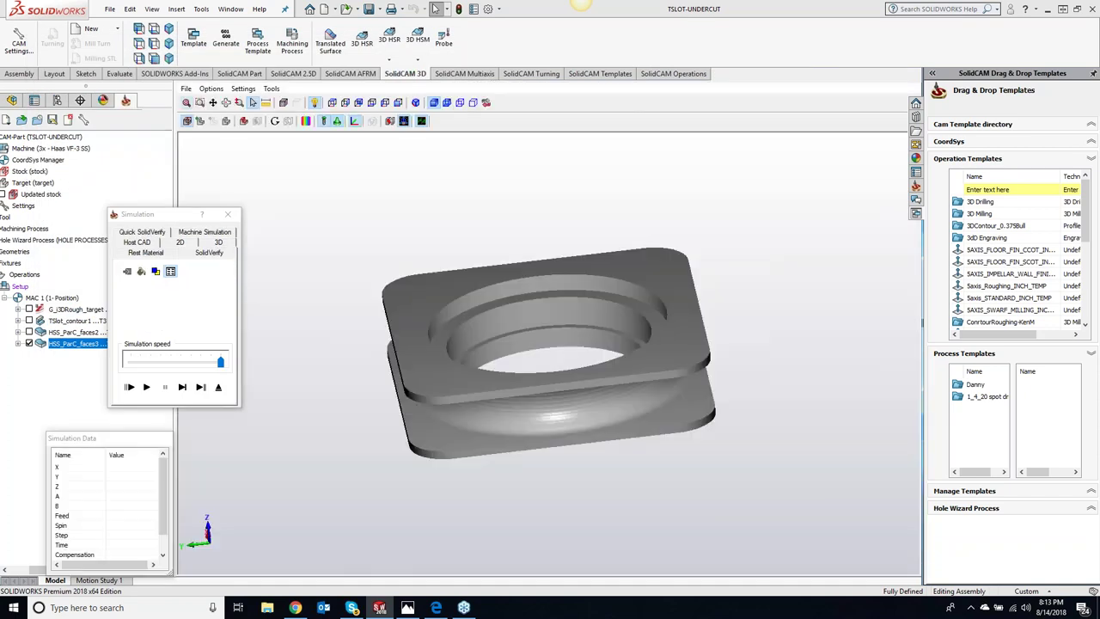
click(182, 388)
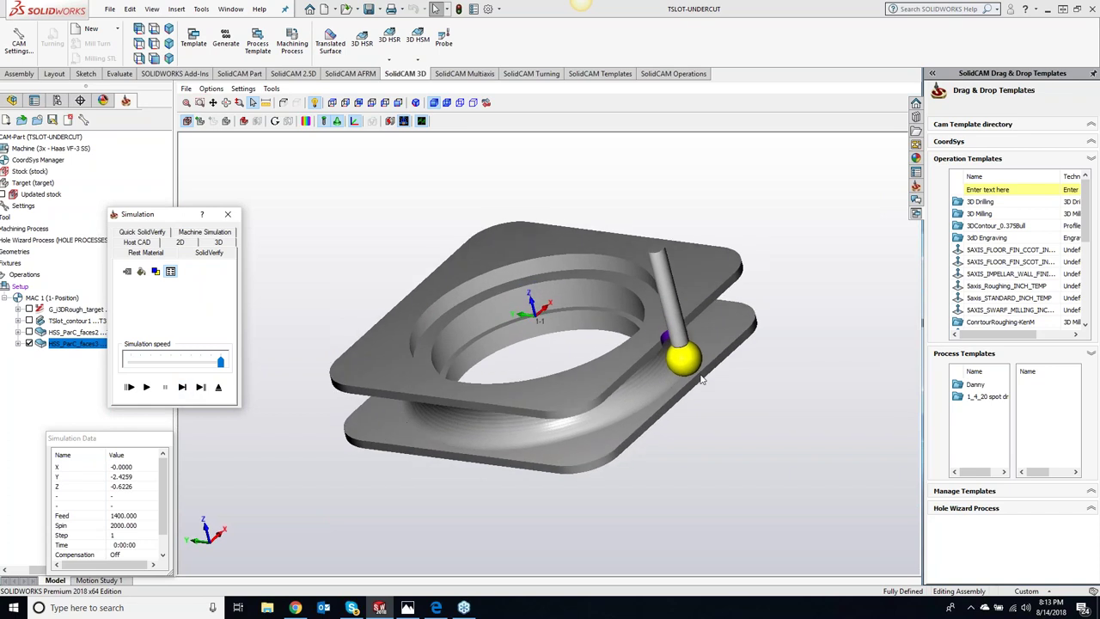
click(228, 214)
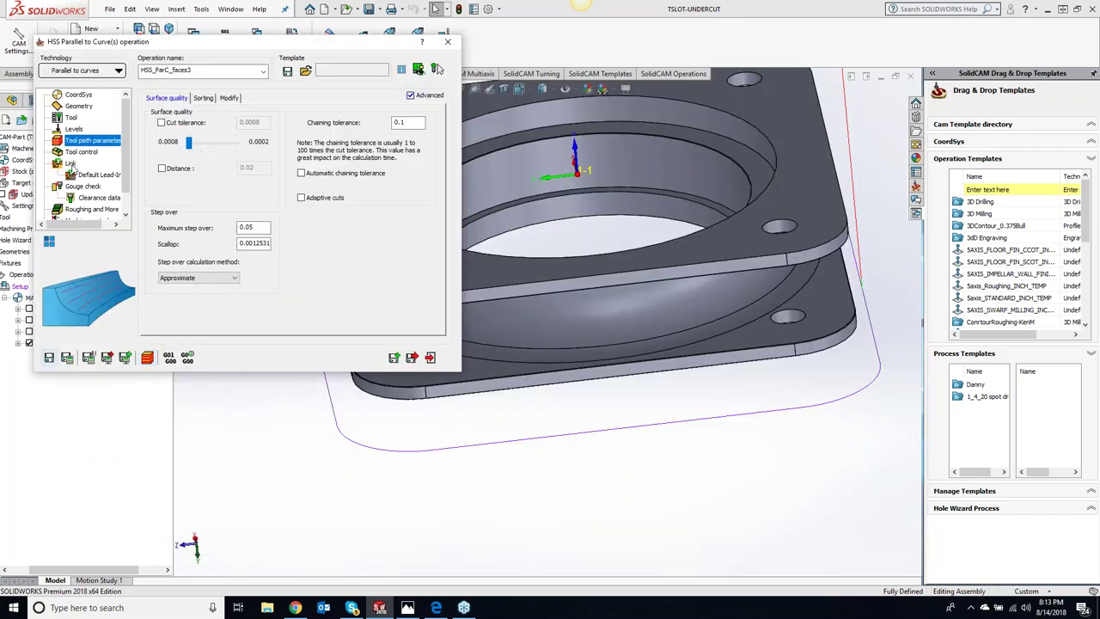
Set First entry to Use Lead-In and Last exit to Use Lead-Out for HSS_ParC_faces3.
click(888, 335)
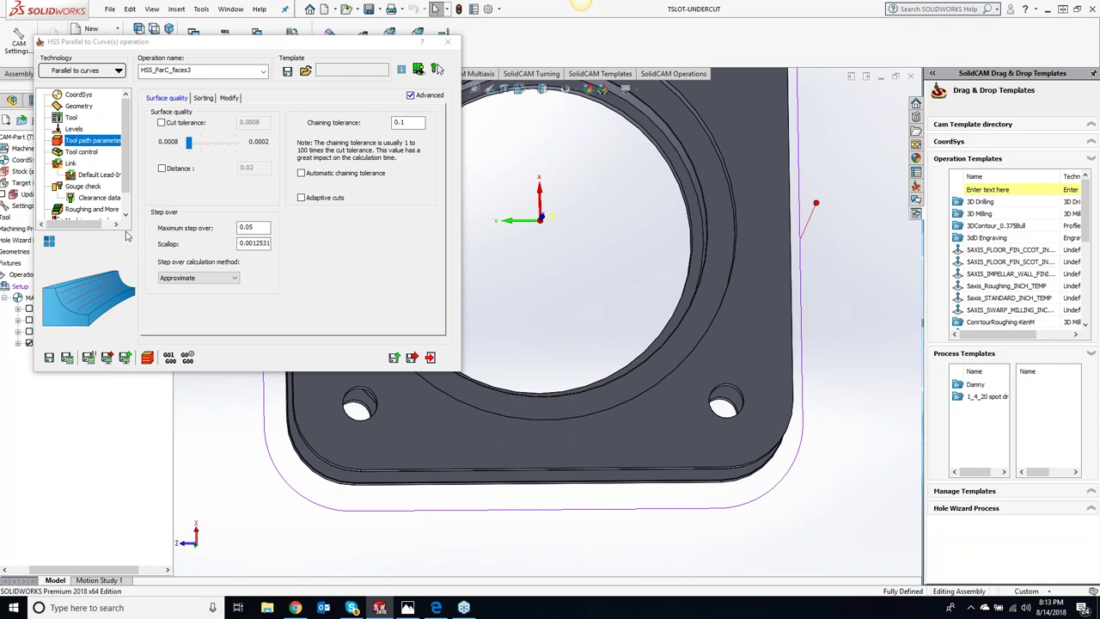
click(70, 163)
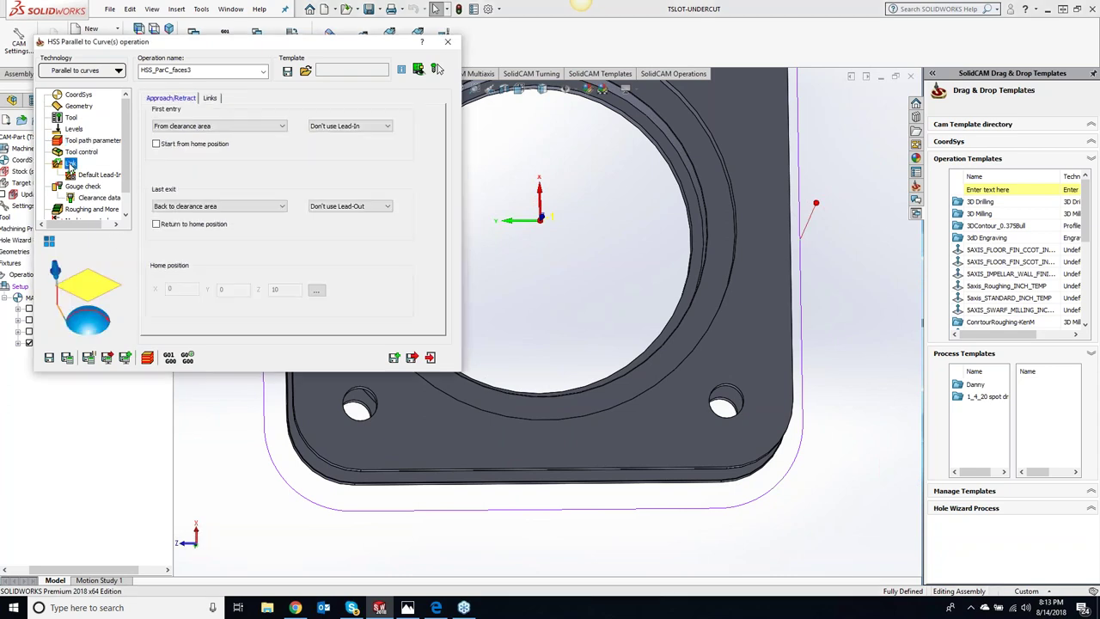
click(361, 126)
click(344, 136)
click(361, 206)
click(343, 217)
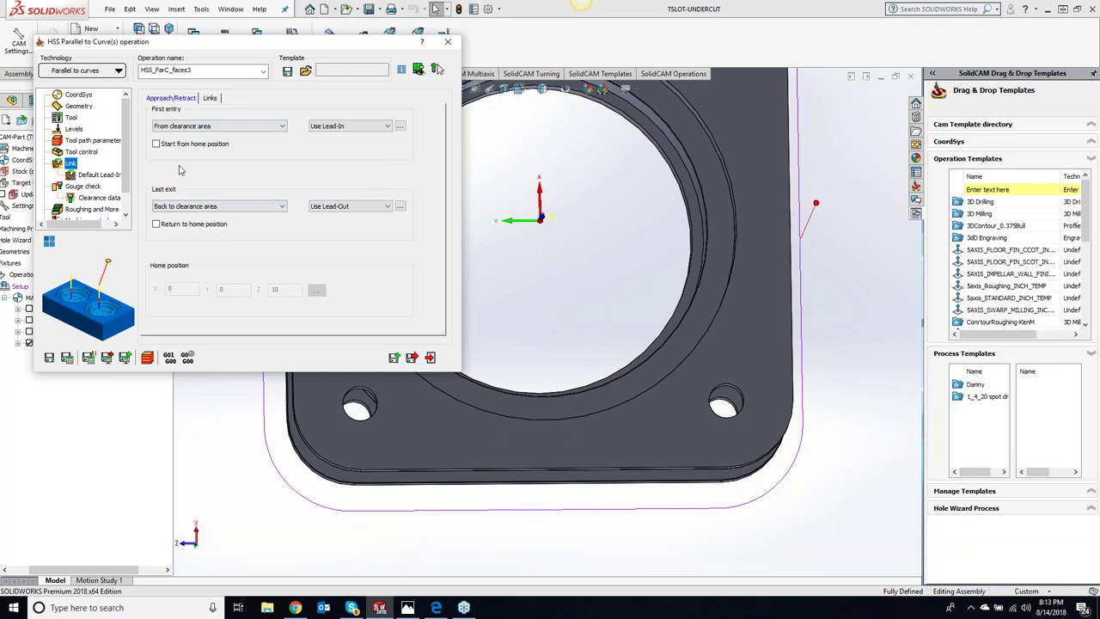
Preview the toolpath with lead arcs and load the SolidVerify simulation.
click(67, 357)
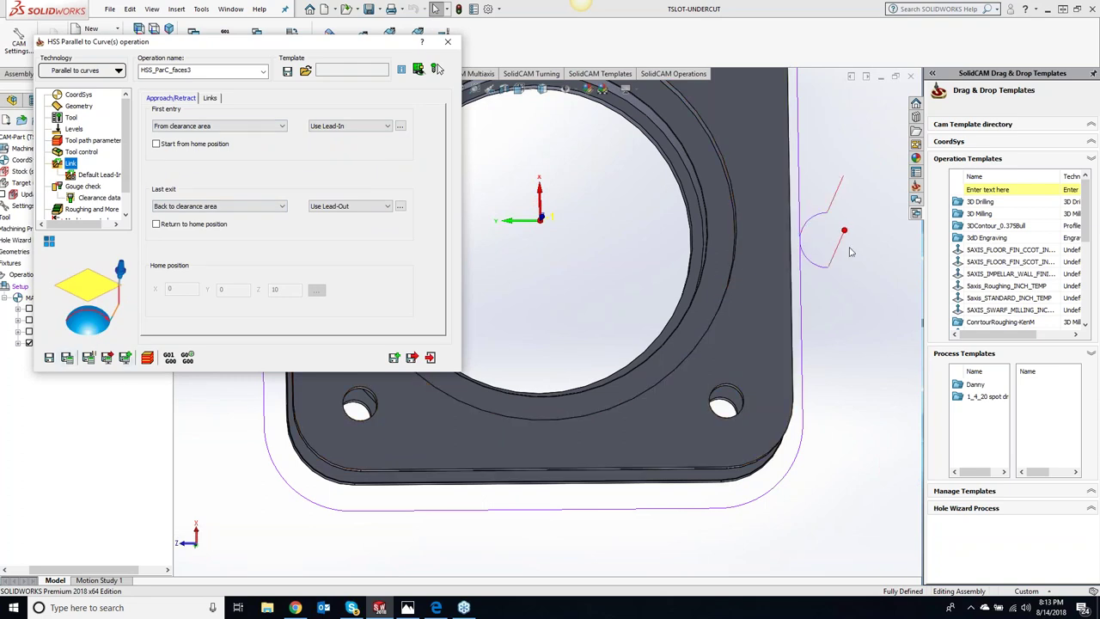
click(147, 358)
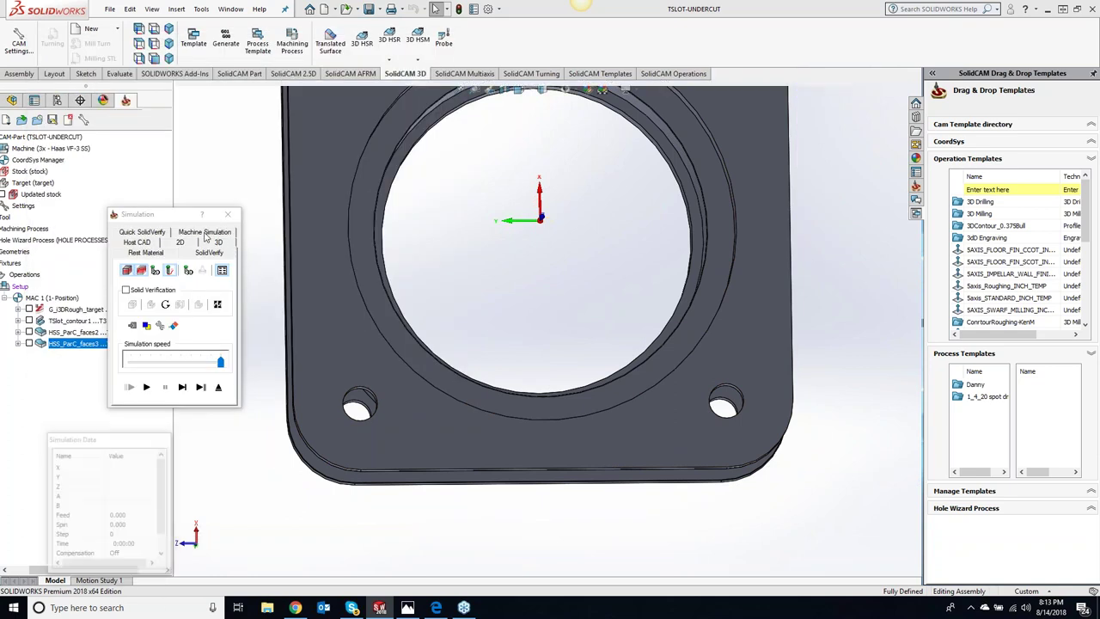
click(208, 251)
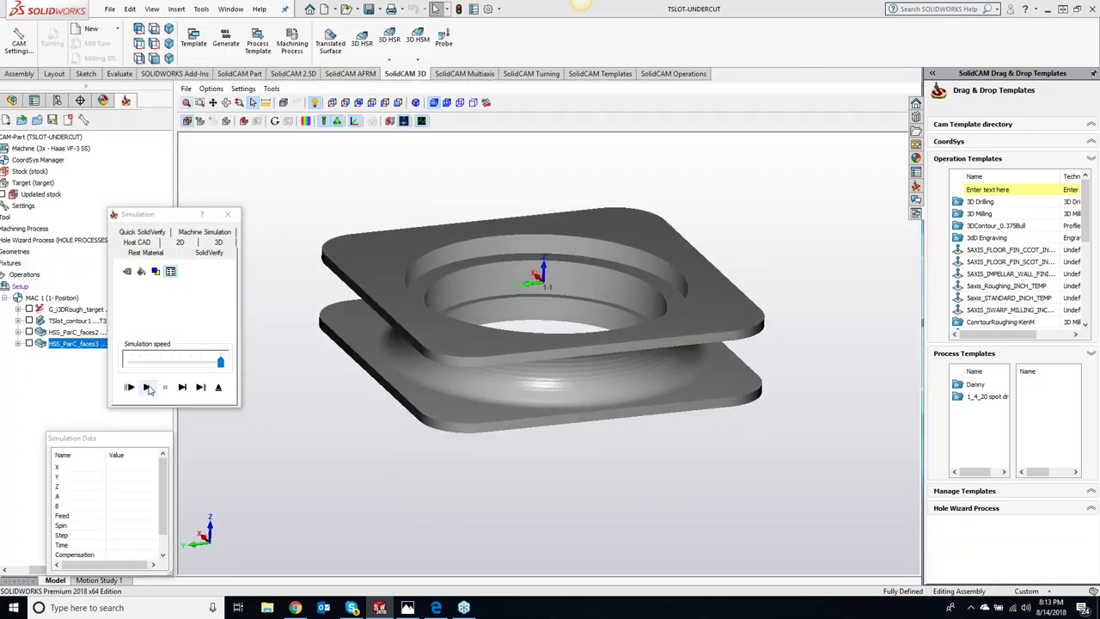
Play the lead-in/lead-out toolpath at reduced speed, inspect the groove, then close the simulation and operation.
drag(217, 367, 144, 377)
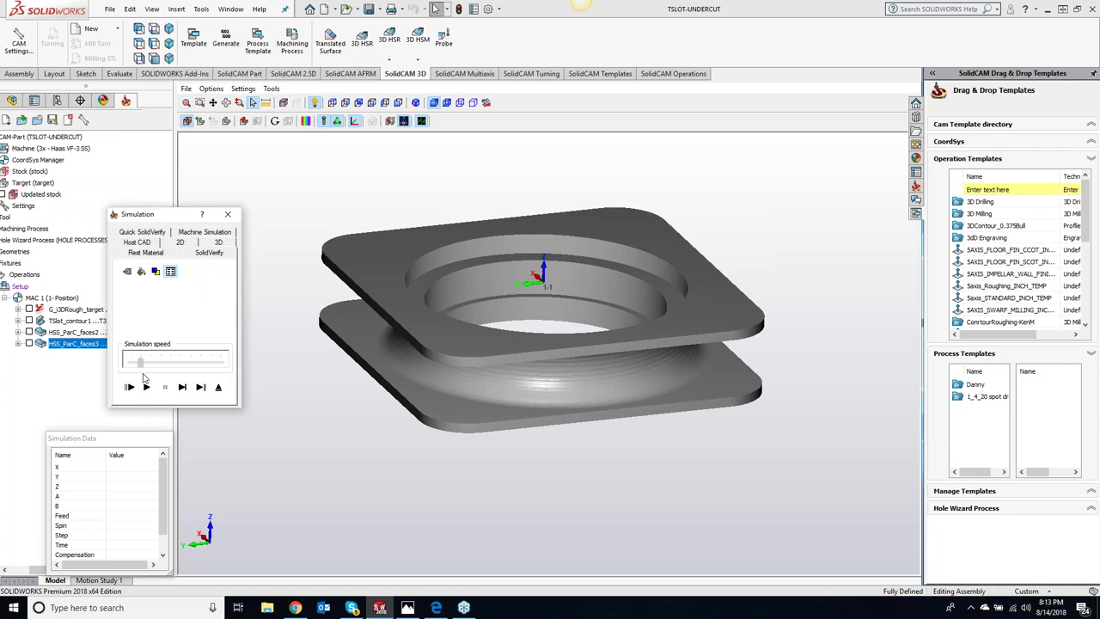
click(147, 387)
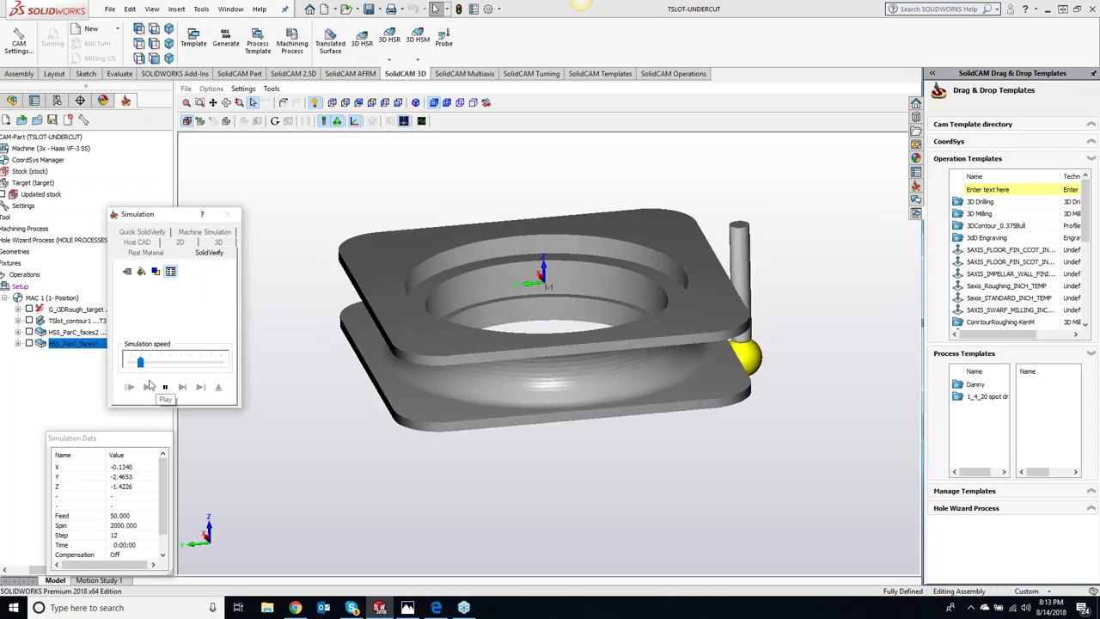
mouse_move(602, 413)
middle_down()
mouse_move(803, 319)
mouse_move(749, 331)
mouse_move(715, 304)
mouse_move(639, 302)
mouse_move(791, 246)
mouse_move(773, 261)
mouse_move(786, 284)
middle_up()
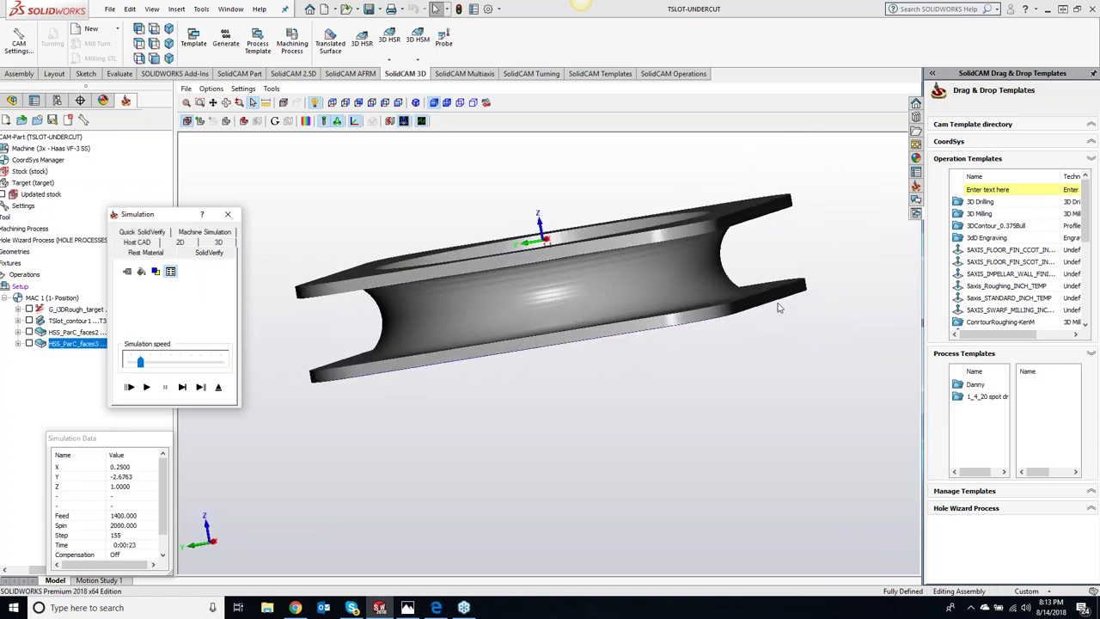
mouse_move(779, 307)
middle_down()
mouse_move(668, 304)
mouse_move(564, 274)
middle_up()
scroll(667, 303, down, 3)
scroll(669, 309, down, 4)
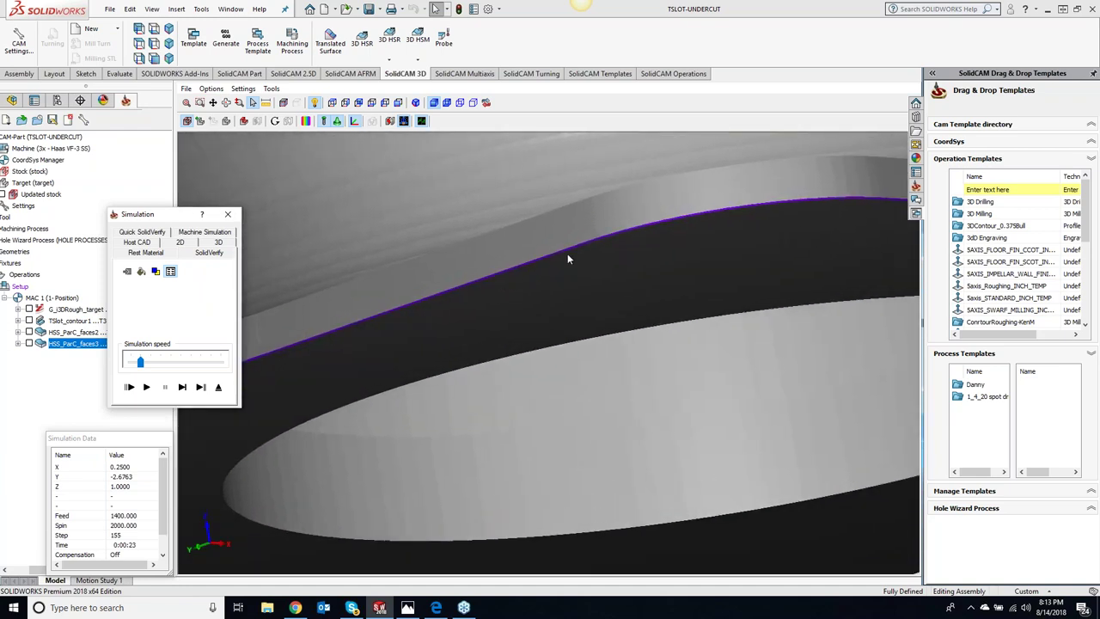
scroll(666, 231, up, 3)
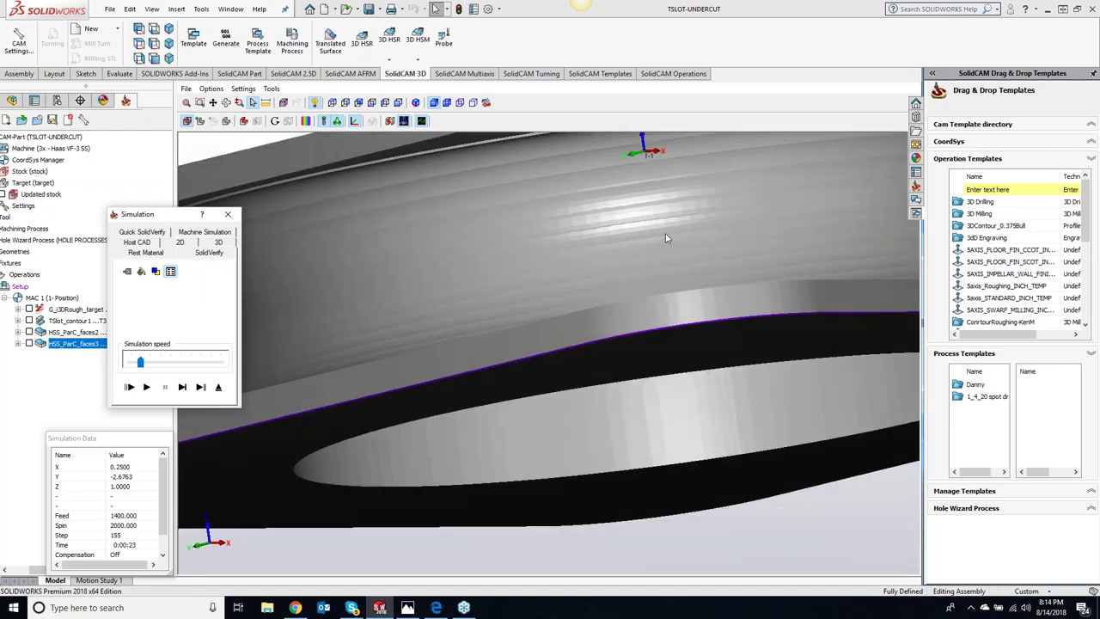
scroll(664, 236, up, 3)
scroll(661, 243, up, 2)
scroll(661, 244, up, 2)
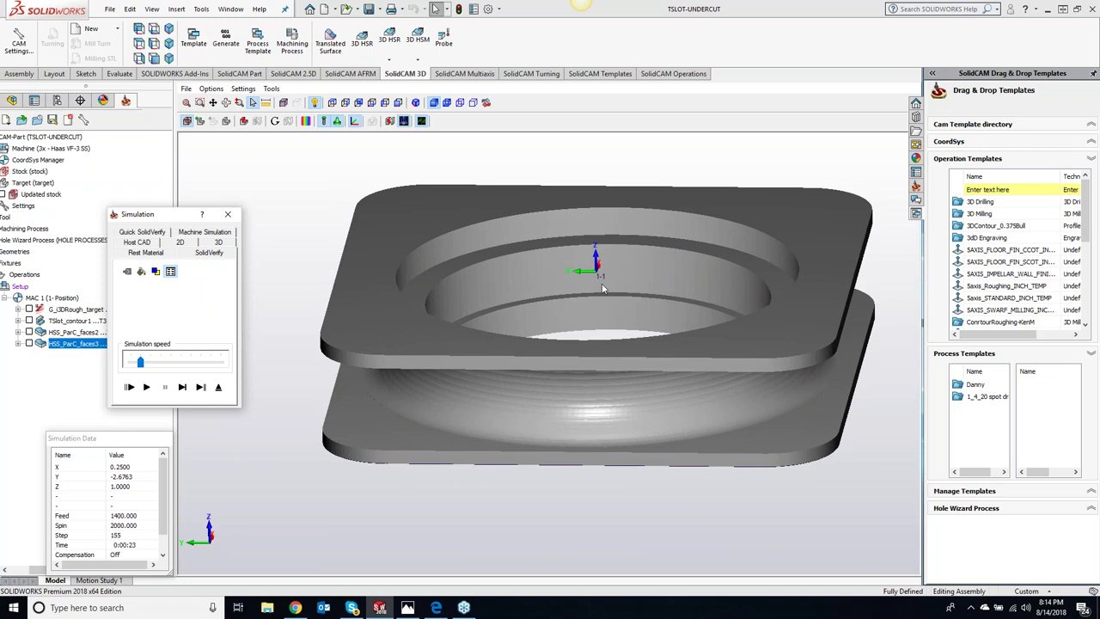
click(228, 214)
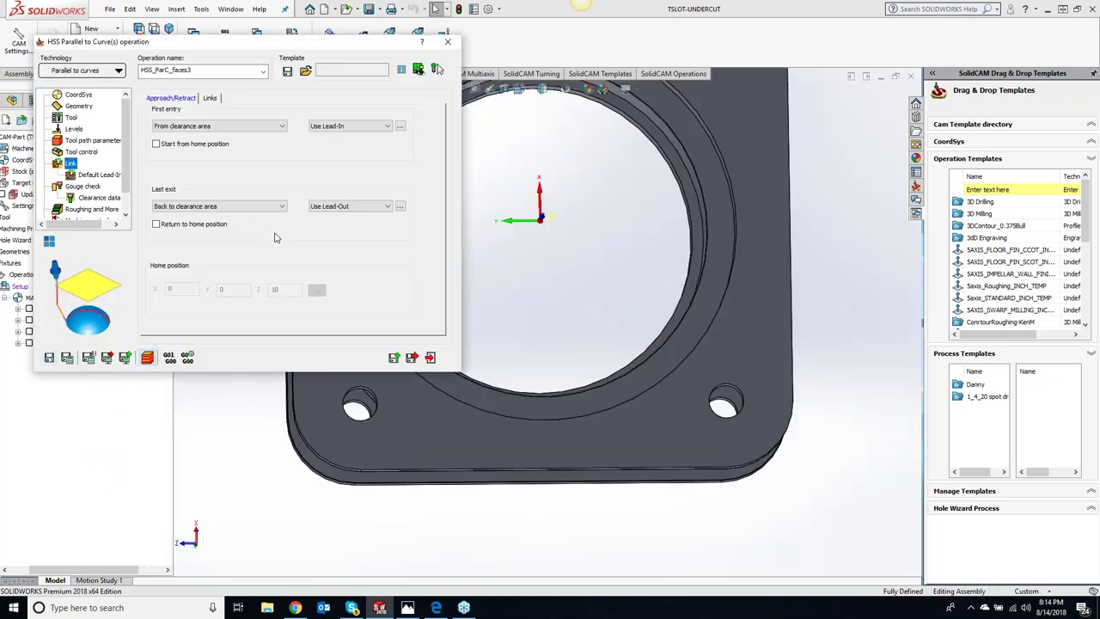
click(394, 357)
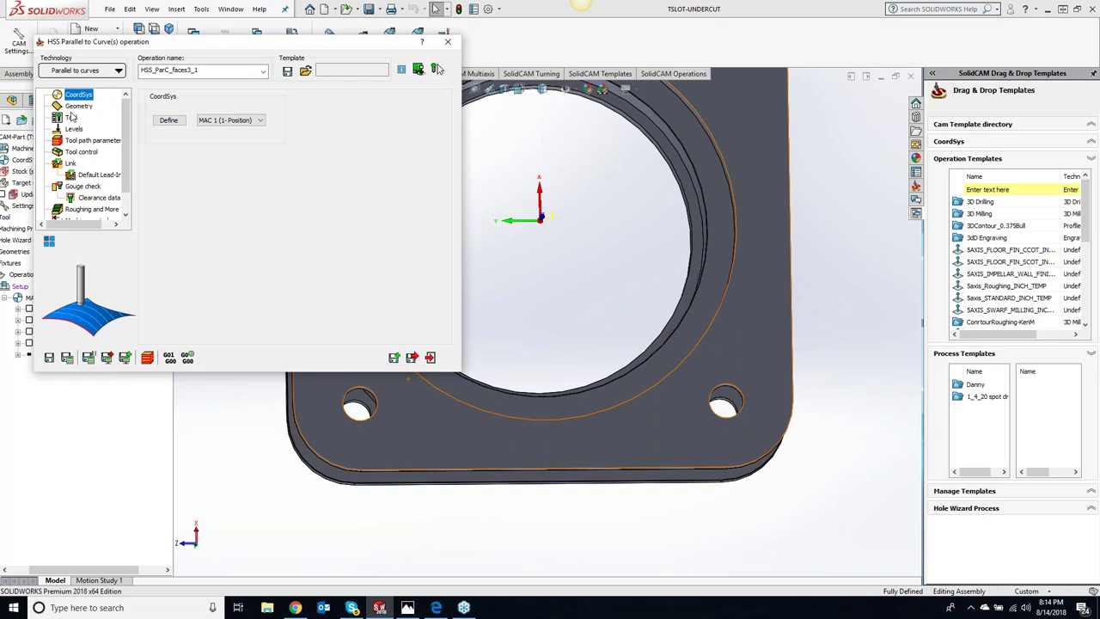
Start a new drive-face set and pick the first four edge strip faces around the plate.
click(79, 106)
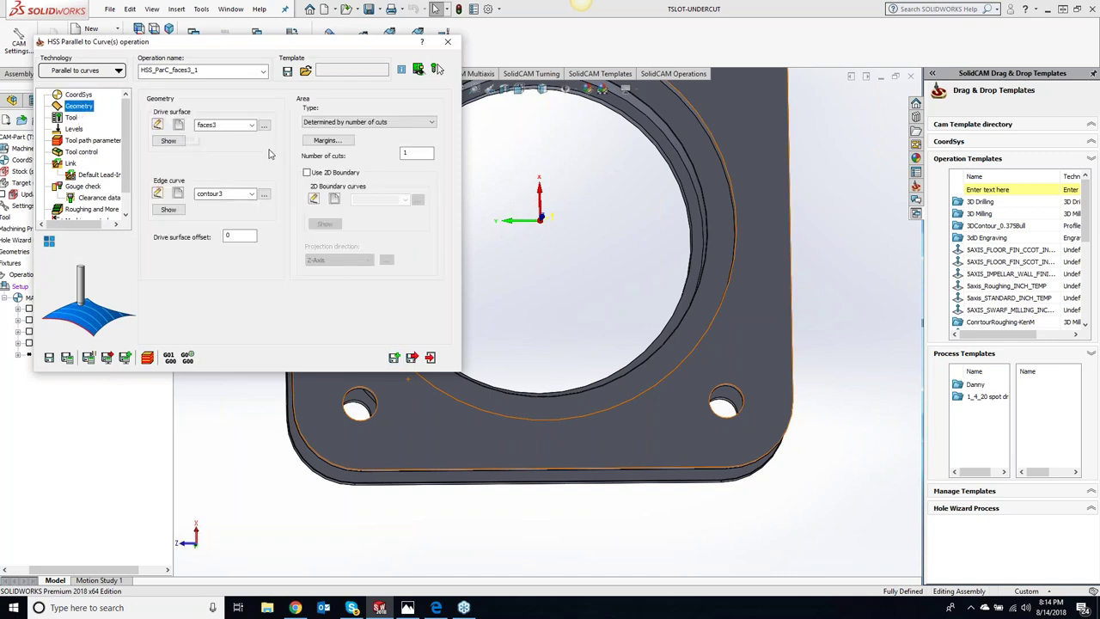
click(157, 125)
mouse_move(237, 376)
middle_down()
mouse_move(401, 462)
mouse_move(558, 446)
middle_up()
scroll(346, 427, down, 5)
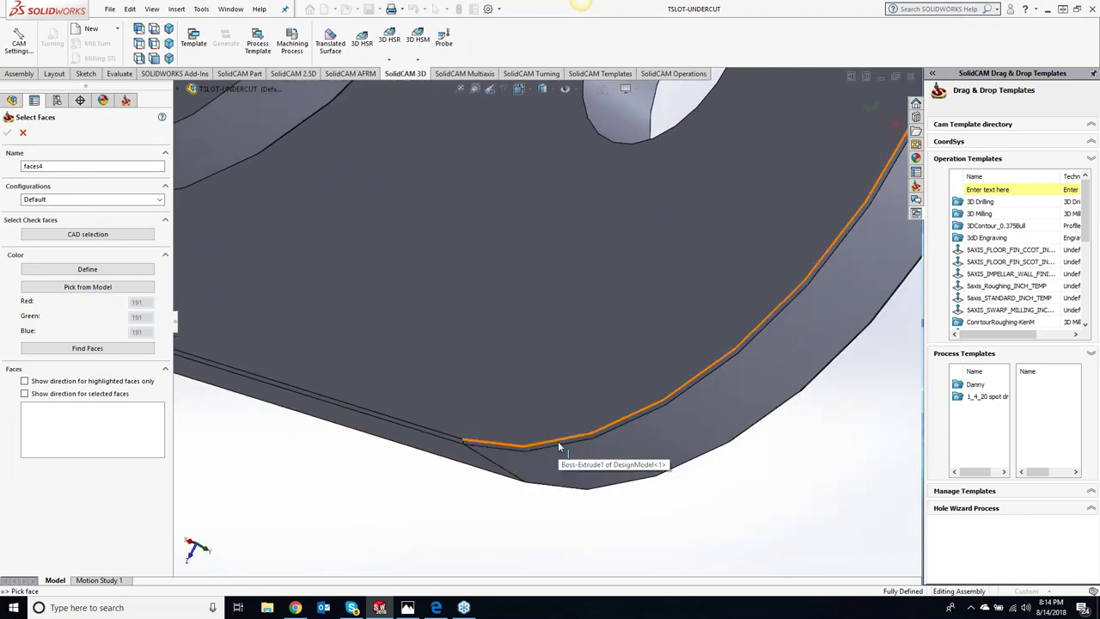
mouse_move(563, 446)
middle_down()
mouse_move(550, 413)
mouse_move(533, 426)
middle_up()
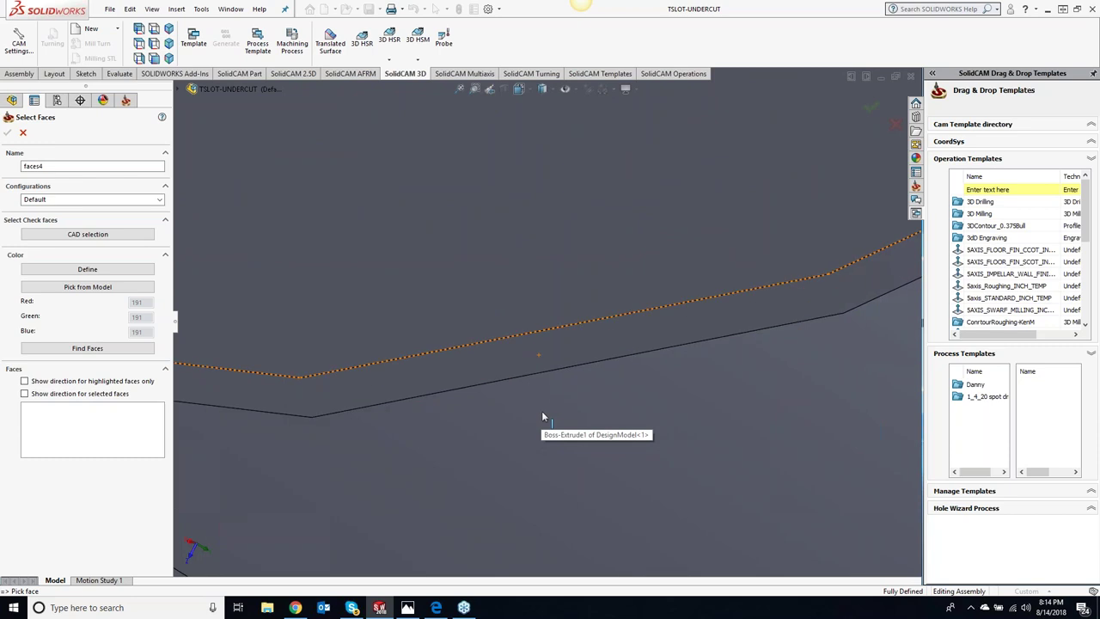
click(507, 391)
middle_drag(506, 380, 412, 302)
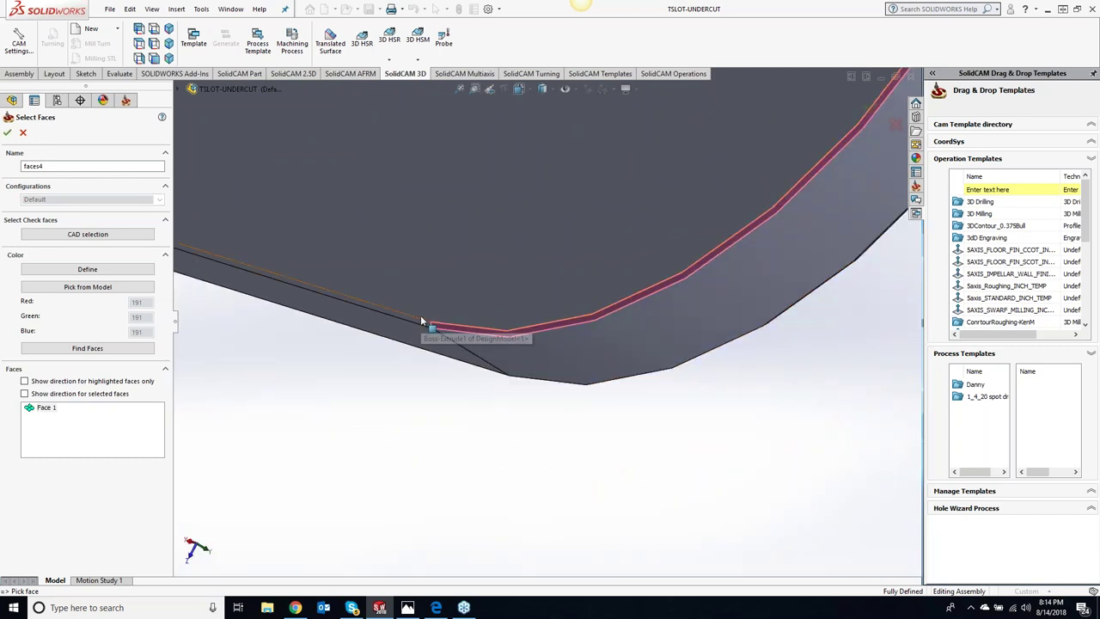
scroll(455, 318, down, 3)
click(546, 337)
scroll(546, 336, up, 3)
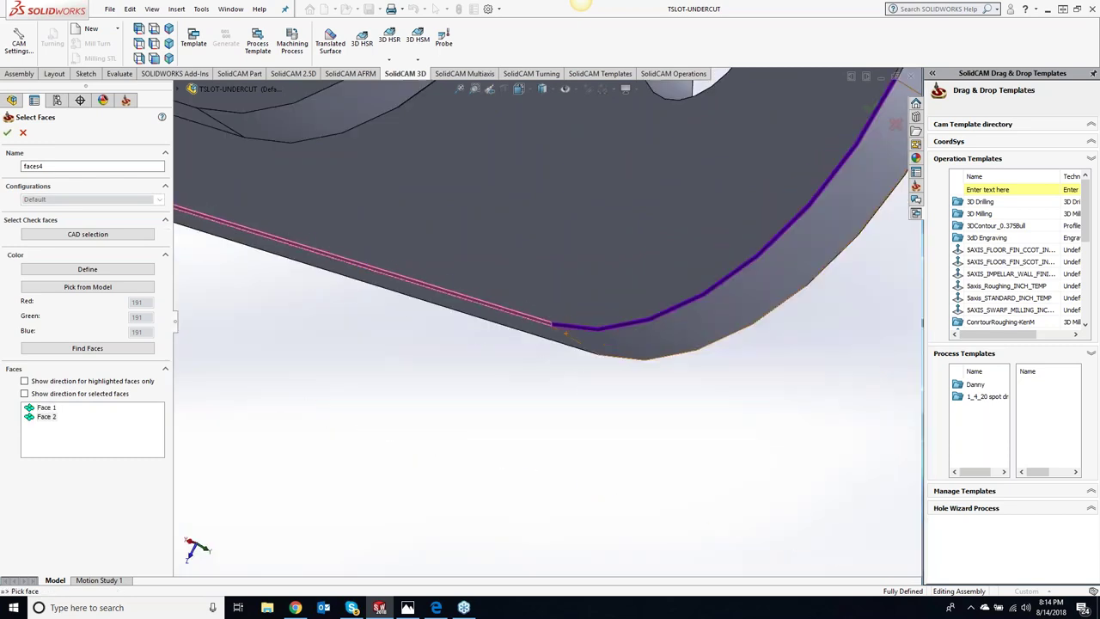
scroll(717, 235, up, 2)
scroll(717, 235, down, 2)
scroll(491, 373, down, 2)
scroll(430, 389, down, 2)
click(431, 389)
scroll(431, 389, up, 3)
middle_drag(514, 459, 535, 375)
scroll(527, 375, down, 2)
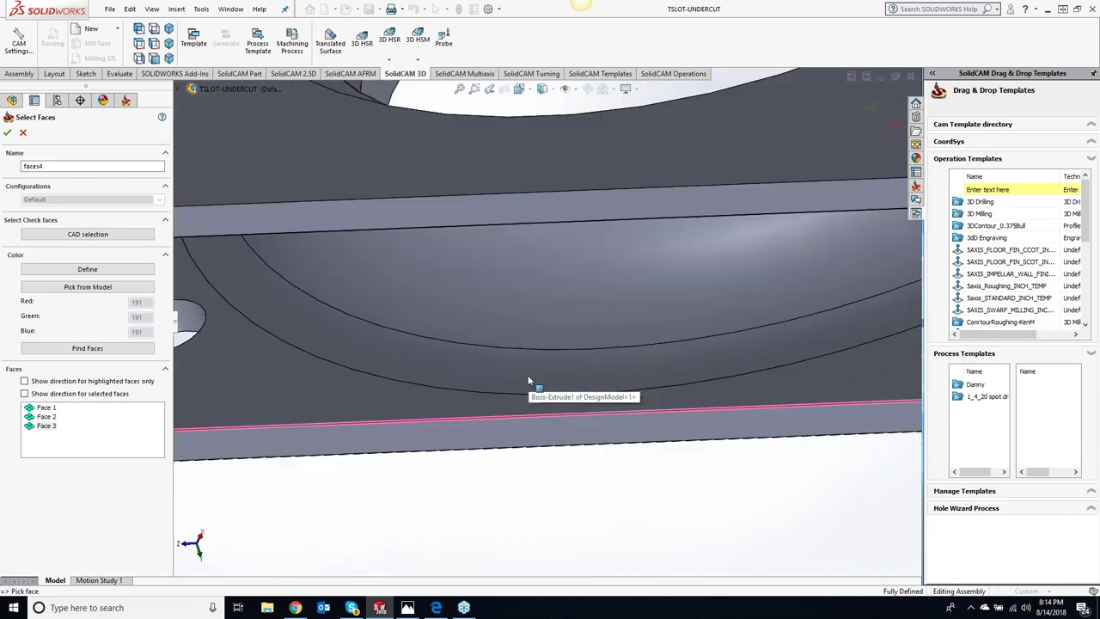
scroll(528, 376, up, 3)
scroll(558, 430, down, 3)
click(412, 239)
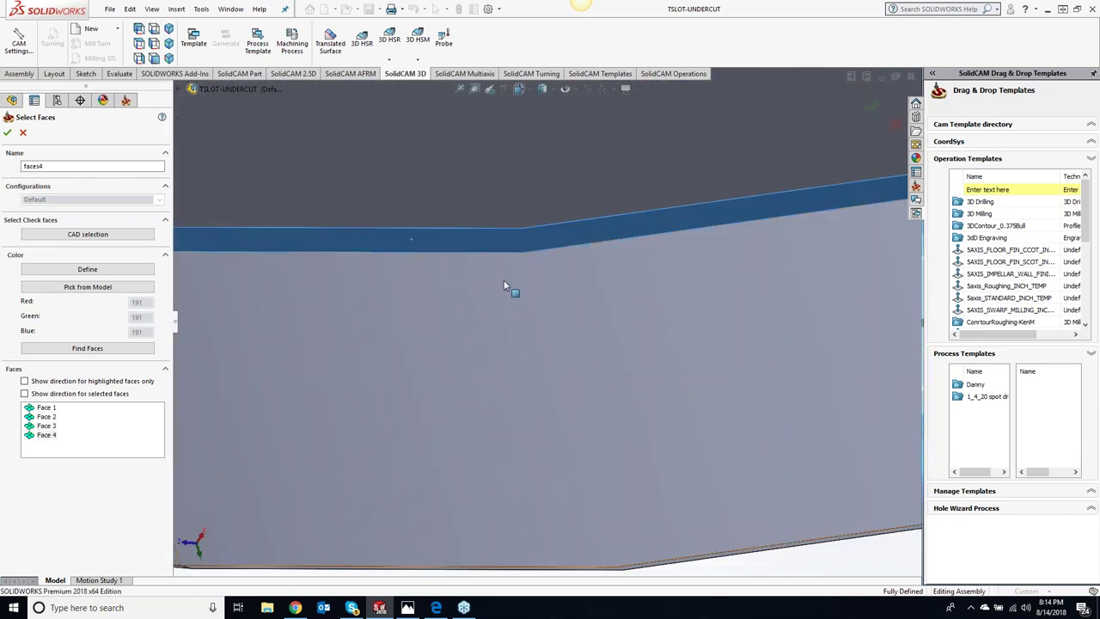
Add four more edge strip faces and confirm the selection as faces4.
scroll(589, 314, up, 3)
scroll(559, 322, down, 1)
scroll(555, 323, down, 2)
scroll(516, 319, down, 1)
scroll(485, 317, down, 3)
click(476, 389)
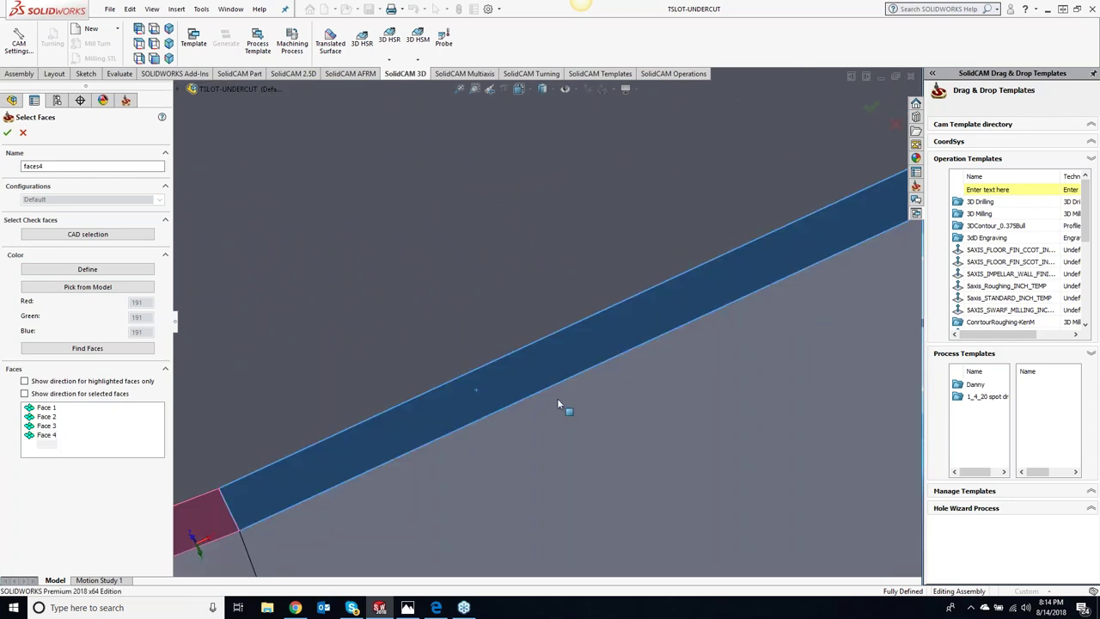
scroll(557, 403, up, 5)
middle_drag(504, 398, 606, 393)
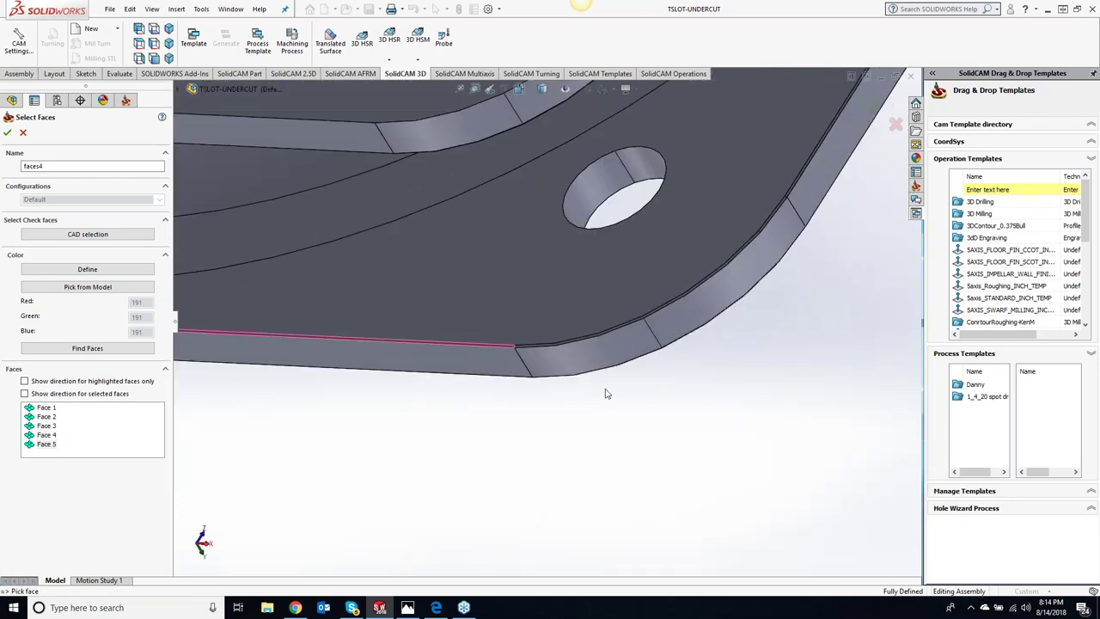
scroll(603, 361, down, 2)
scroll(555, 289, down, 2)
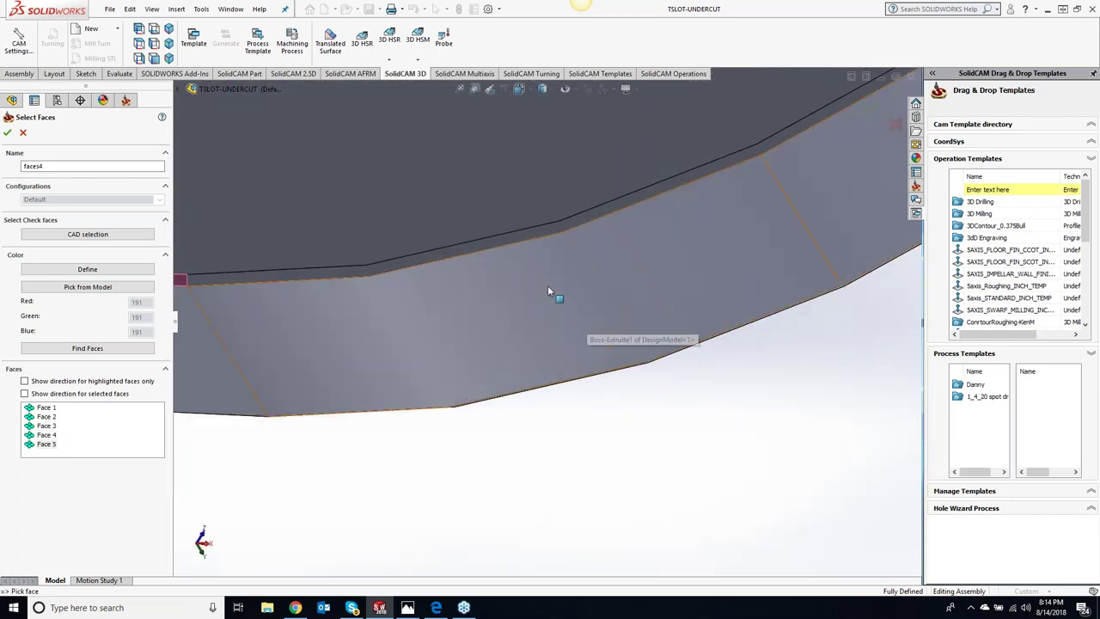
click(475, 248)
scroll(559, 288, up, 3)
scroll(464, 313, up, 1)
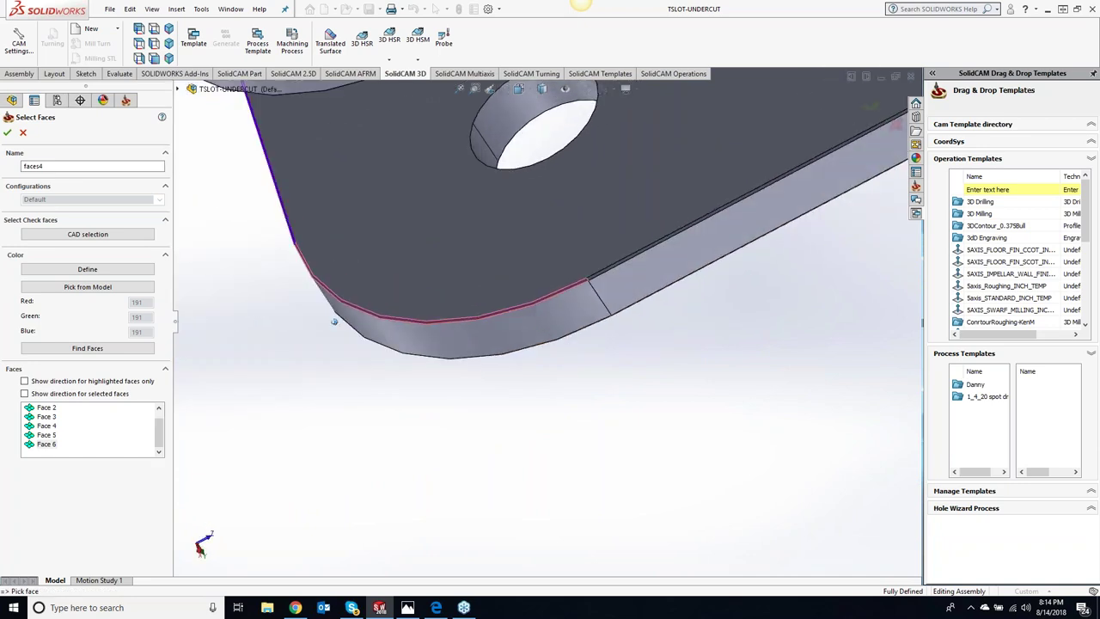
scroll(586, 301, down, 3)
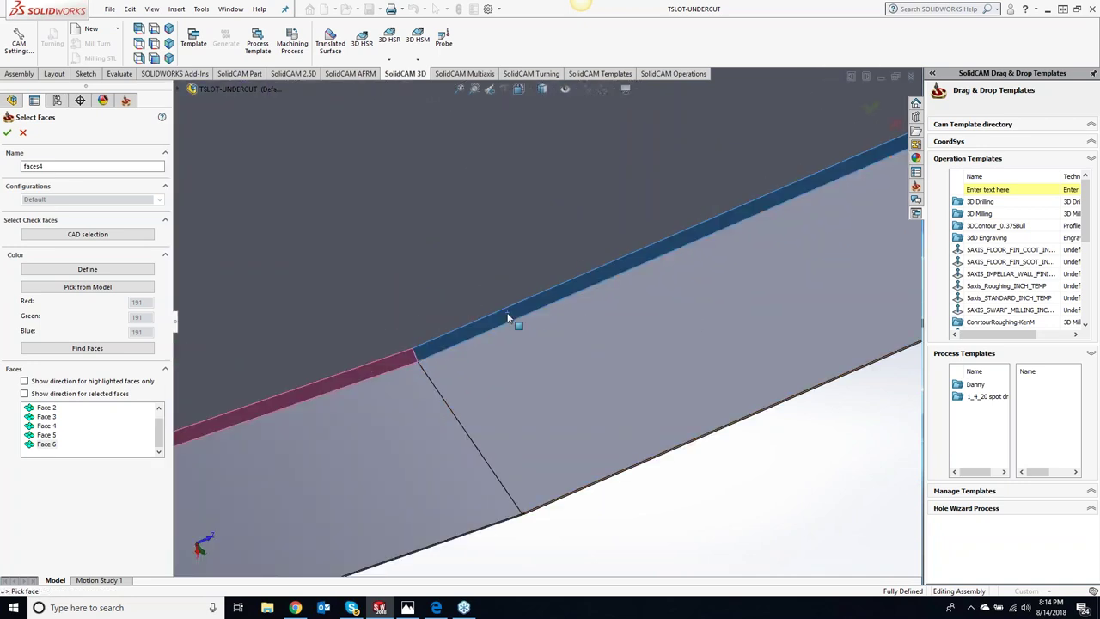
click(508, 318)
scroll(572, 344, up, 3)
scroll(590, 380, down, 2)
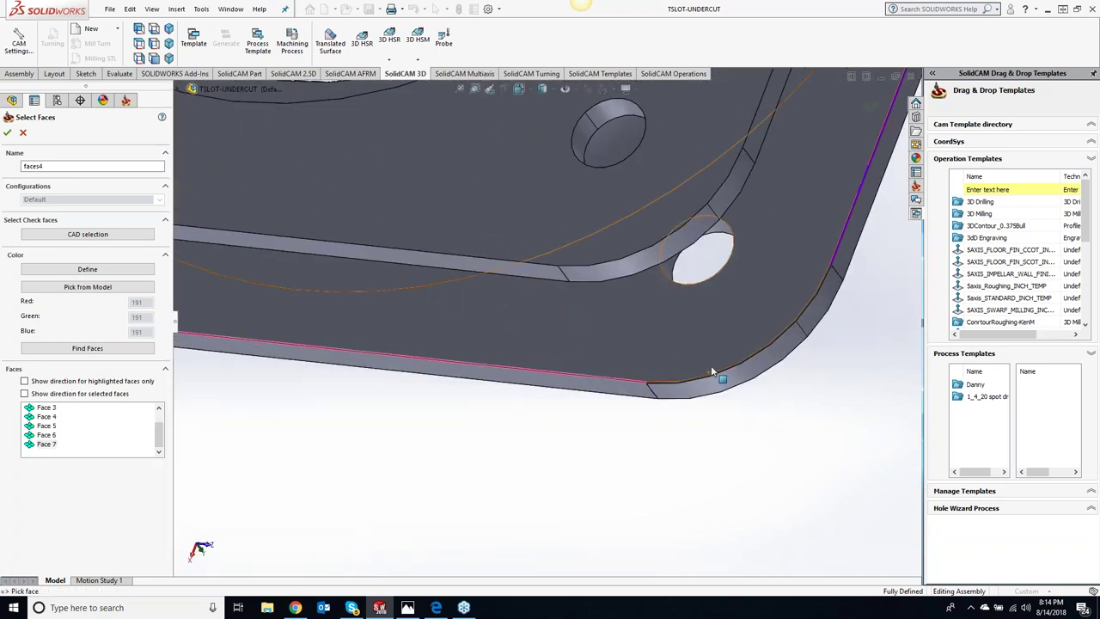
scroll(710, 365, down, 1)
scroll(662, 354, down, 1)
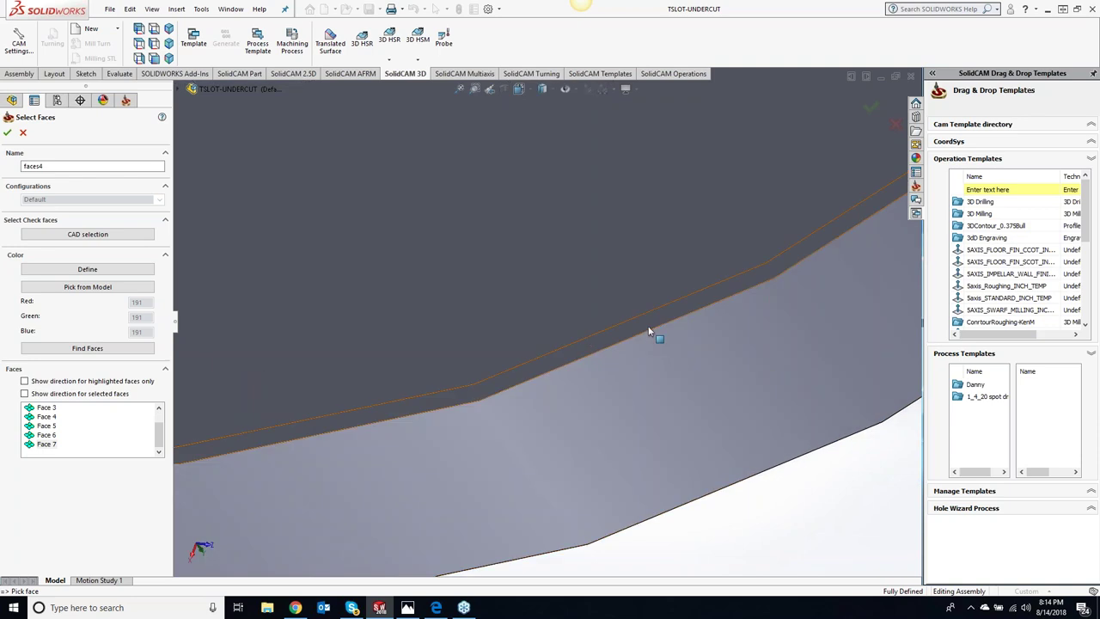
click(727, 369)
scroll(727, 368, up, 2)
scroll(670, 381, up, 1)
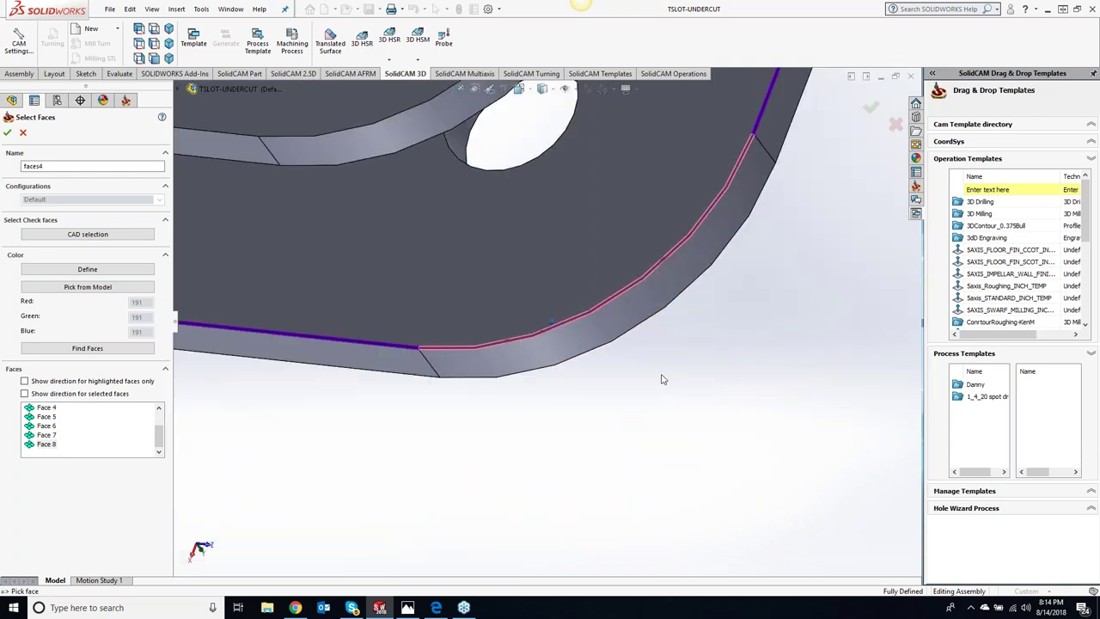
scroll(662, 379, up, 2)
scroll(602, 344, up, 1)
click(7, 133)
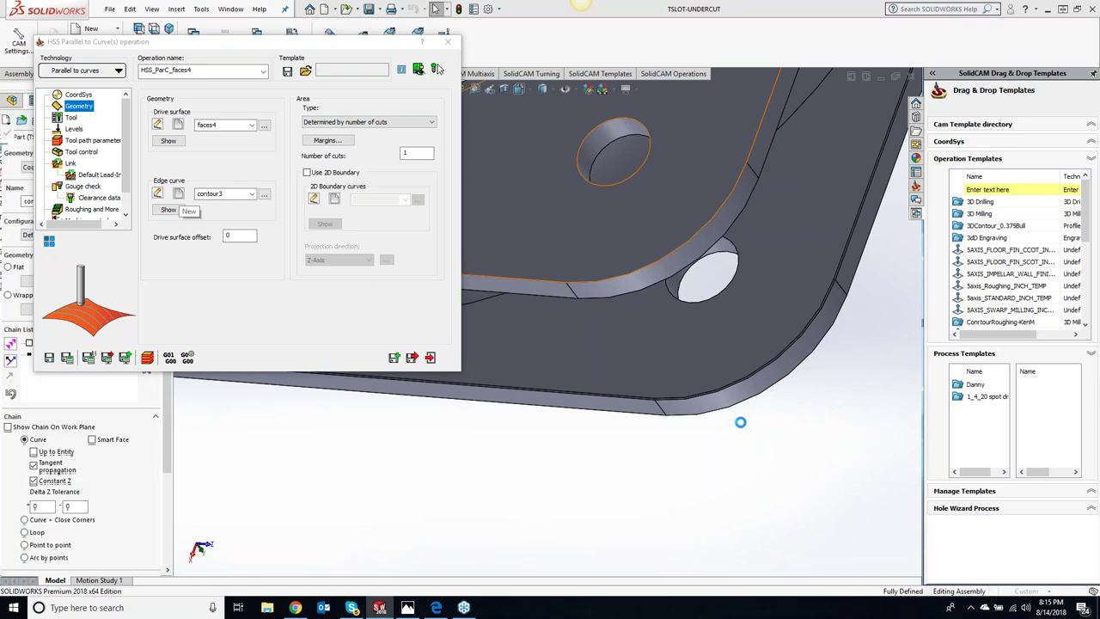
Set the lower edge chain as contour4, calculate HSS_ParC_faces4, and open SolidVerify.
click(623, 404)
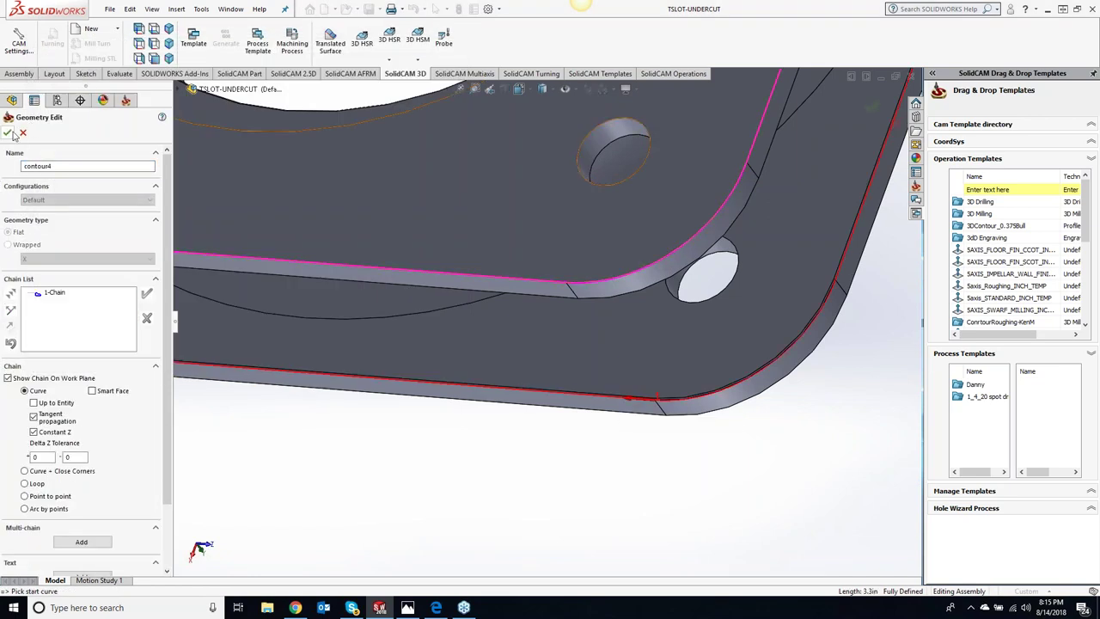
click(10, 133)
click(68, 359)
click(147, 357)
click(208, 232)
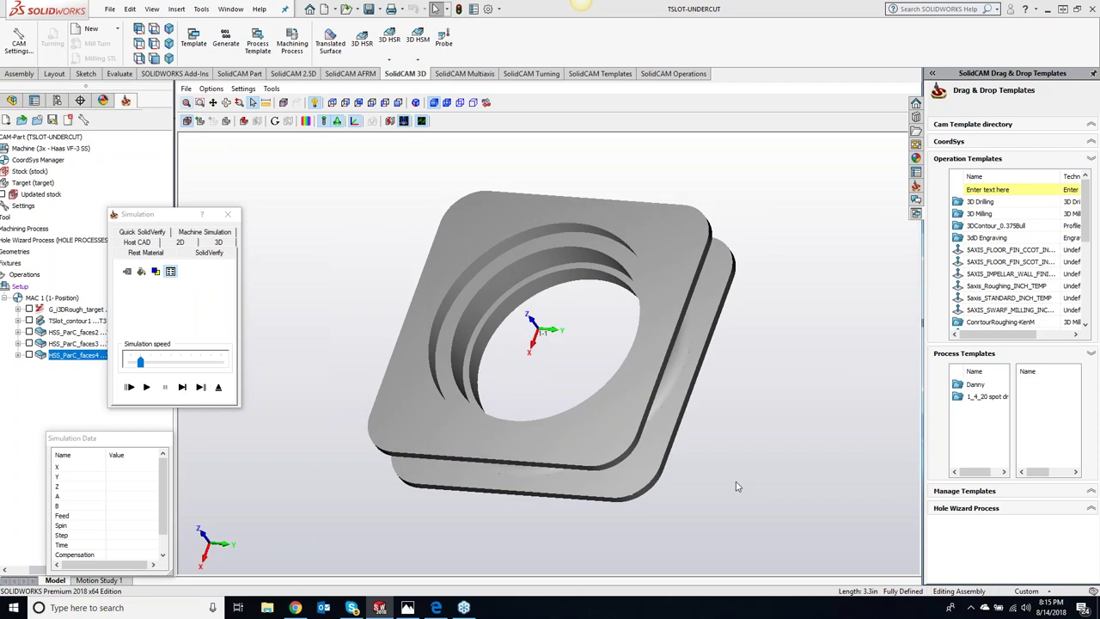
Play the HSS_ParC_faces4 undercut simulation from a lower oblique view, then close it.
middle_drag(516, 481, 505, 418)
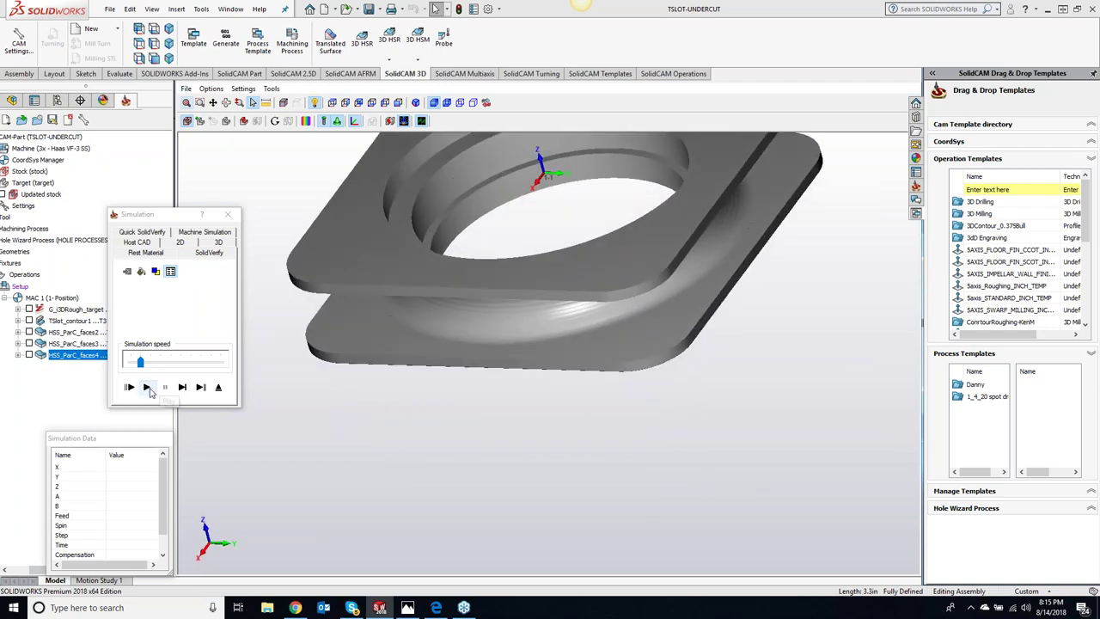
click(147, 387)
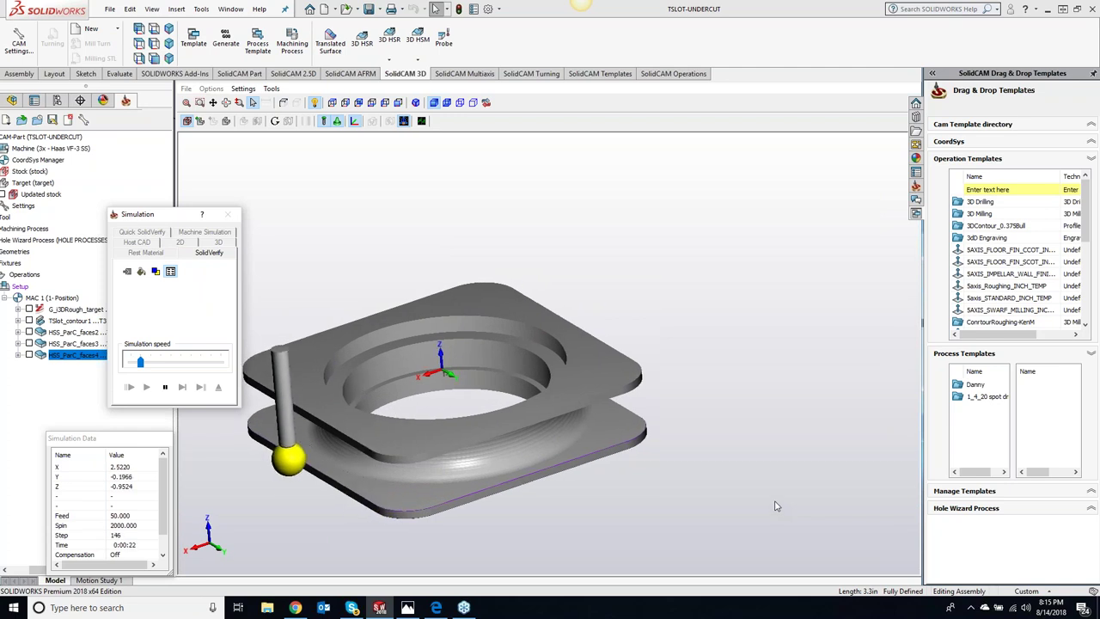
click(227, 214)
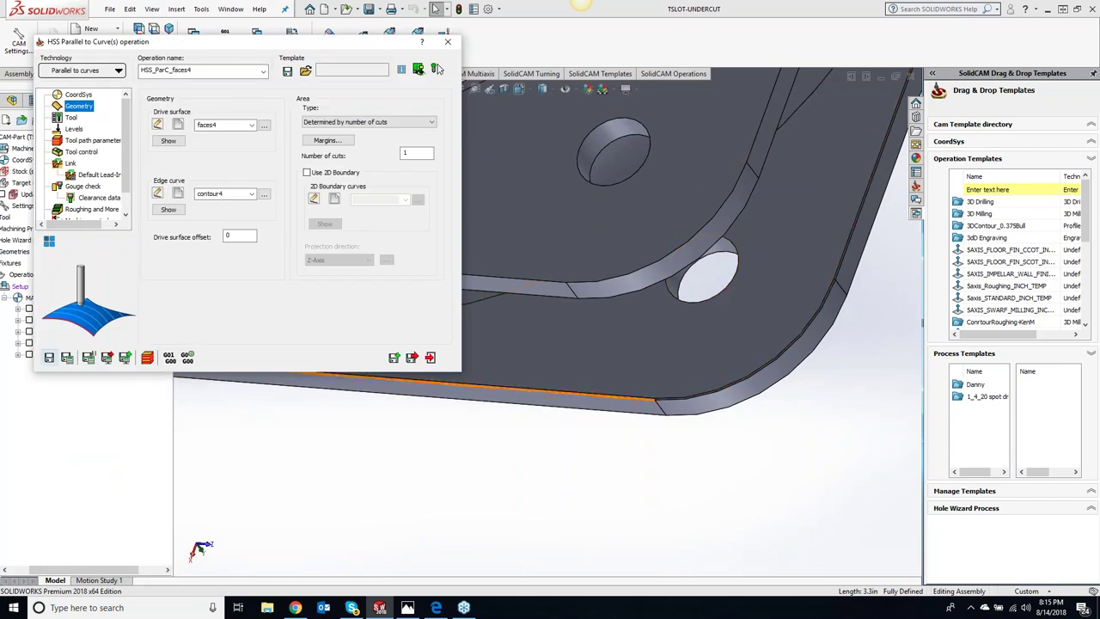
Save a copy of the undercut operation and pick the first six edge strip faces for a new drive surface.
click(394, 358)
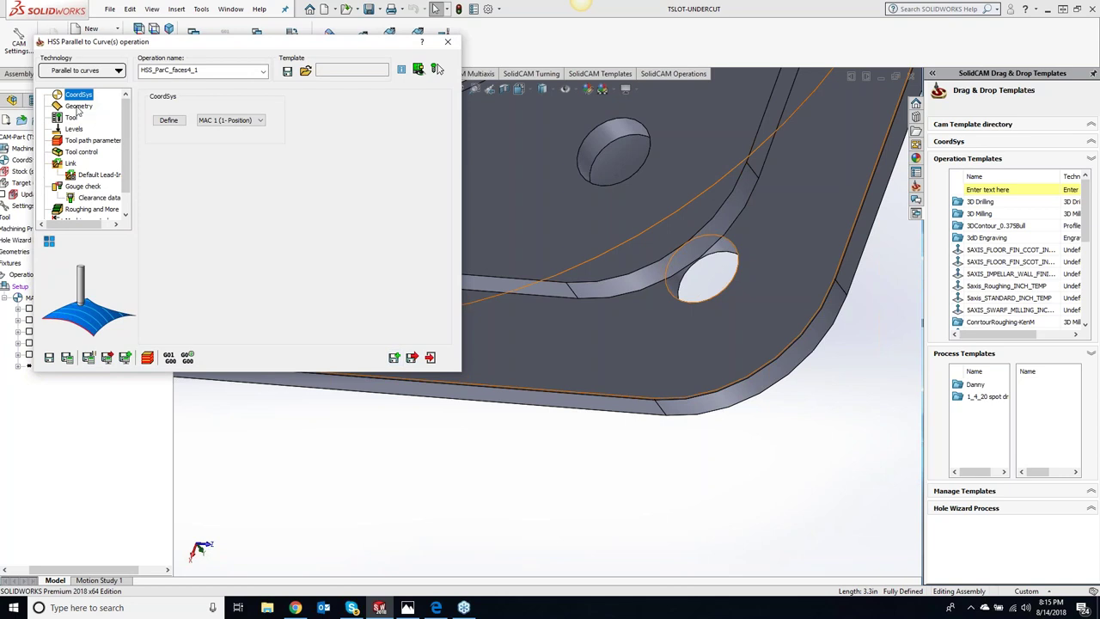
click(77, 107)
click(176, 125)
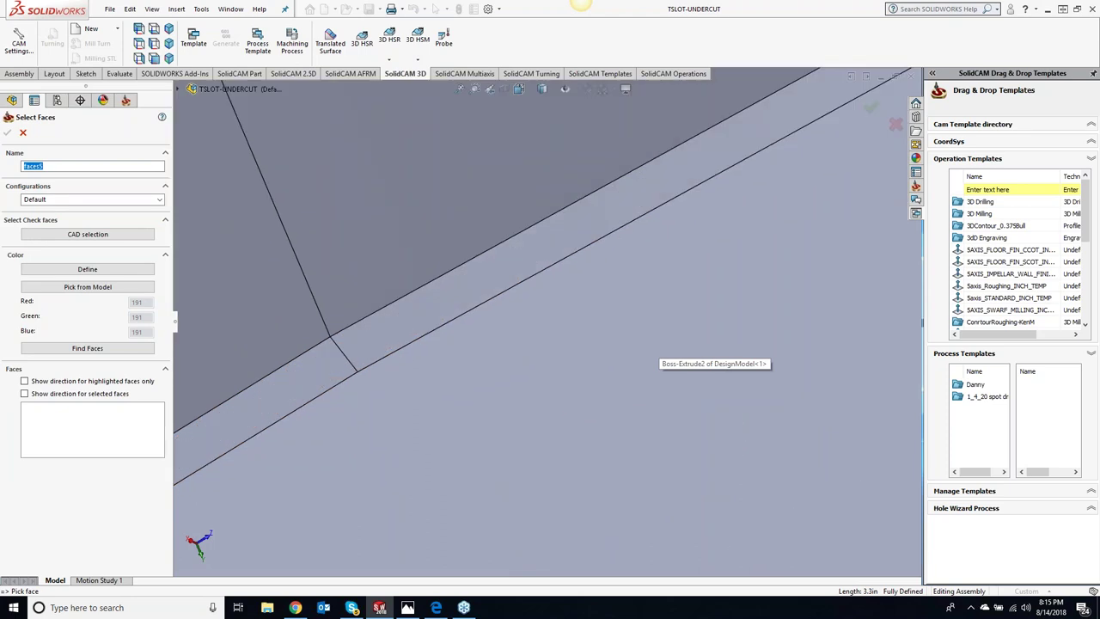
click(365, 351)
click(365, 350)
mouse_move(479, 378)
middle_down()
mouse_move(586, 366)
mouse_move(584, 287)
mouse_move(640, 394)
mouse_move(793, 263)
mouse_move(738, 389)
mouse_move(678, 314)
mouse_move(697, 289)
mouse_move(658, 270)
mouse_move(492, 237)
mouse_move(466, 283)
mouse_move(606, 336)
mouse_move(462, 326)
middle_up()
click(584, 287)
click(752, 280)
click(496, 295)
scroll(462, 326, down, 2)
scroll(625, 370, down, 3)
click(516, 293)
Add the remaining edge strip faces and confirm the eight-face drive surface faces5.
scroll(626, 336, up, 3)
mouse_move(626, 336)
middle_down()
mouse_move(541, 319)
mouse_move(634, 343)
middle_up()
scroll(633, 343, down, 3)
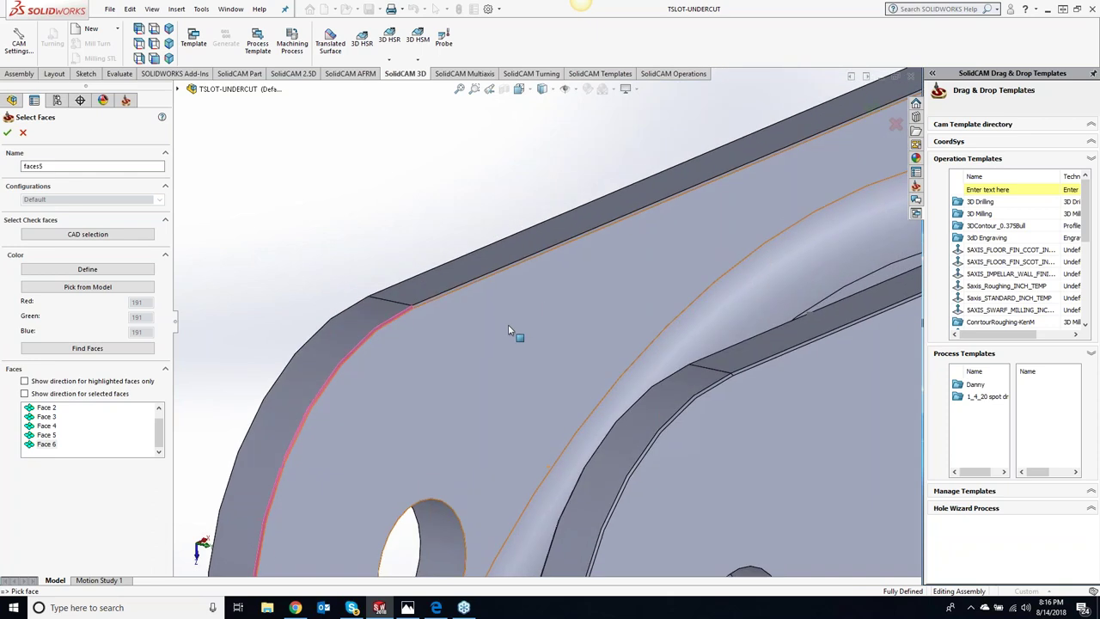
scroll(508, 324, down, 3)
click(382, 303)
scroll(550, 361, up, 3)
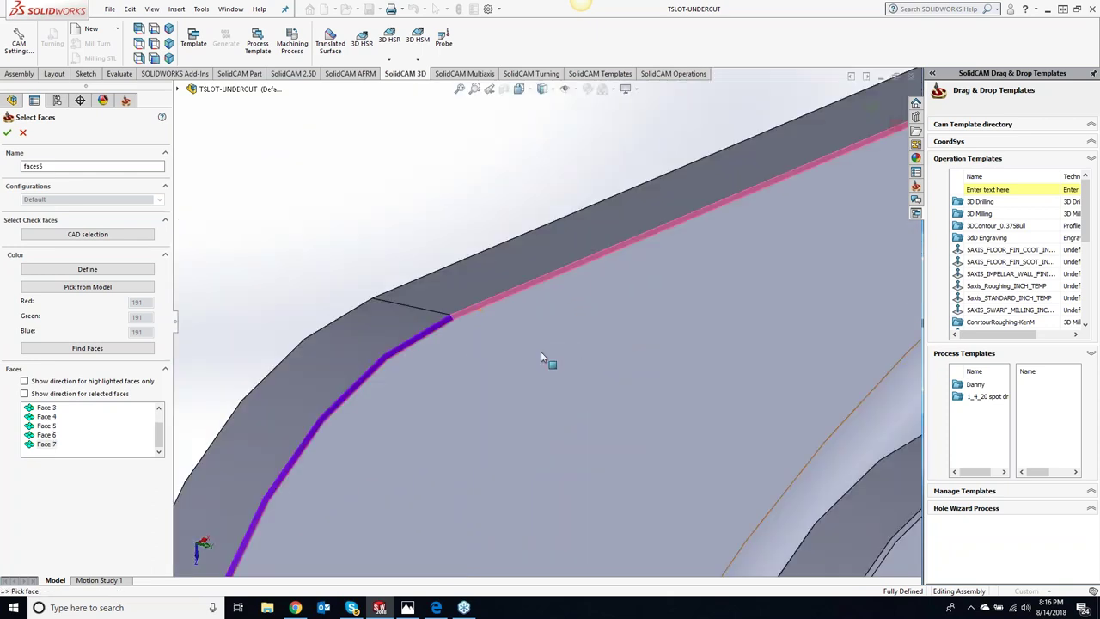
scroll(550, 352, up, 2)
middle_drag(551, 352, 550, 359)
scroll(550, 359, down, 2)
scroll(491, 209, up, 2)
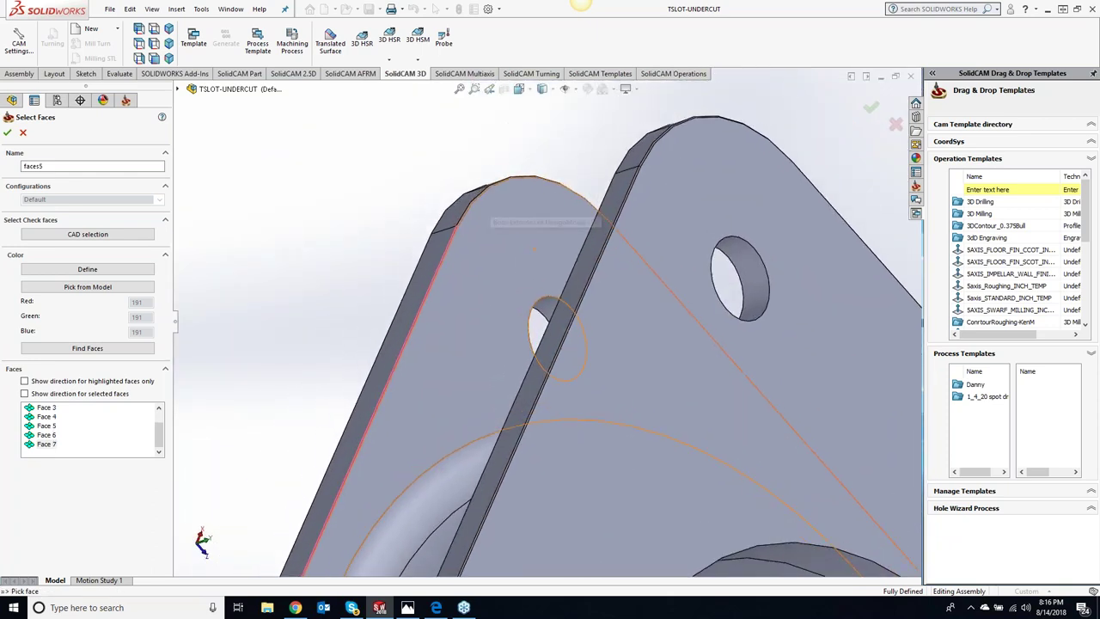
scroll(480, 226, down, 5)
click(333, 242)
scroll(416, 276, up, 3)
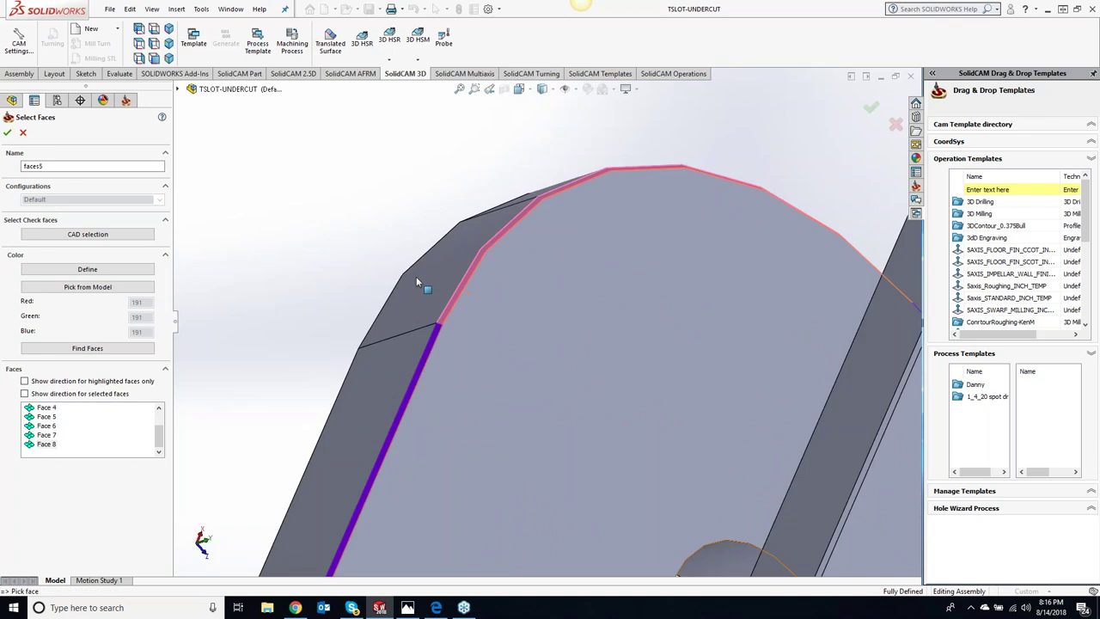
scroll(447, 292, up, 1)
scroll(461, 299, down, 2)
scroll(462, 297, down, 2)
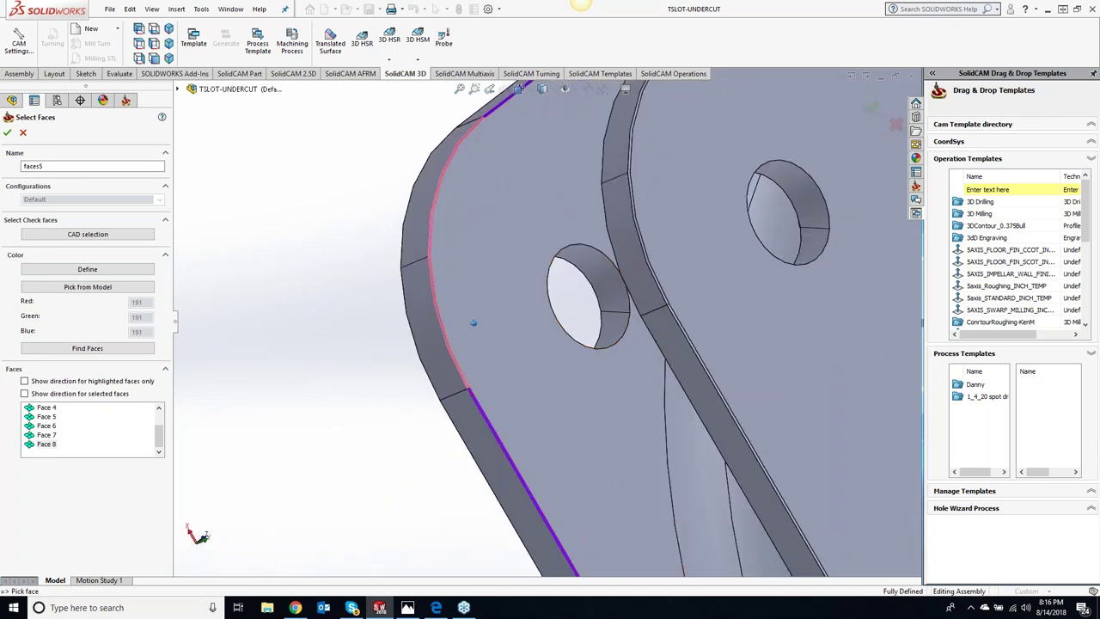
click(177, 90)
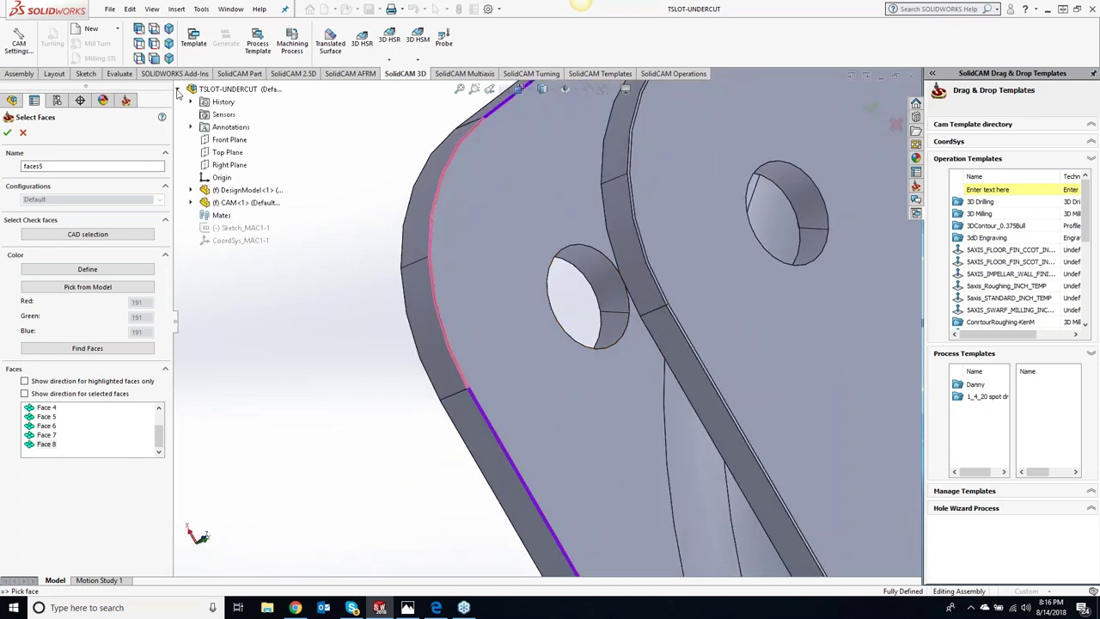
click(192, 190)
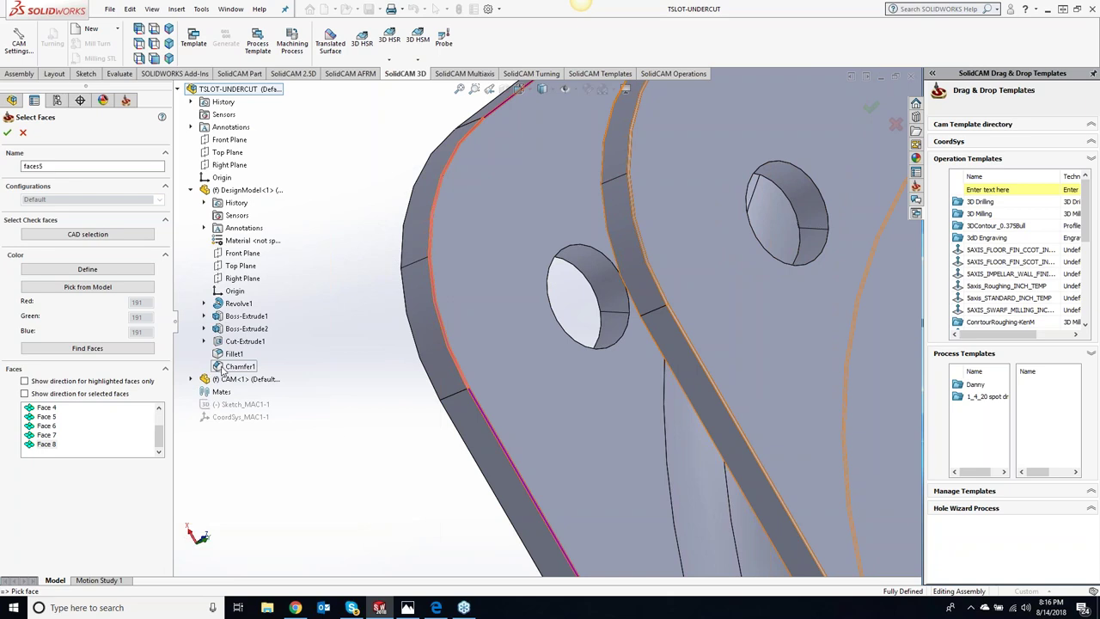
click(9, 133)
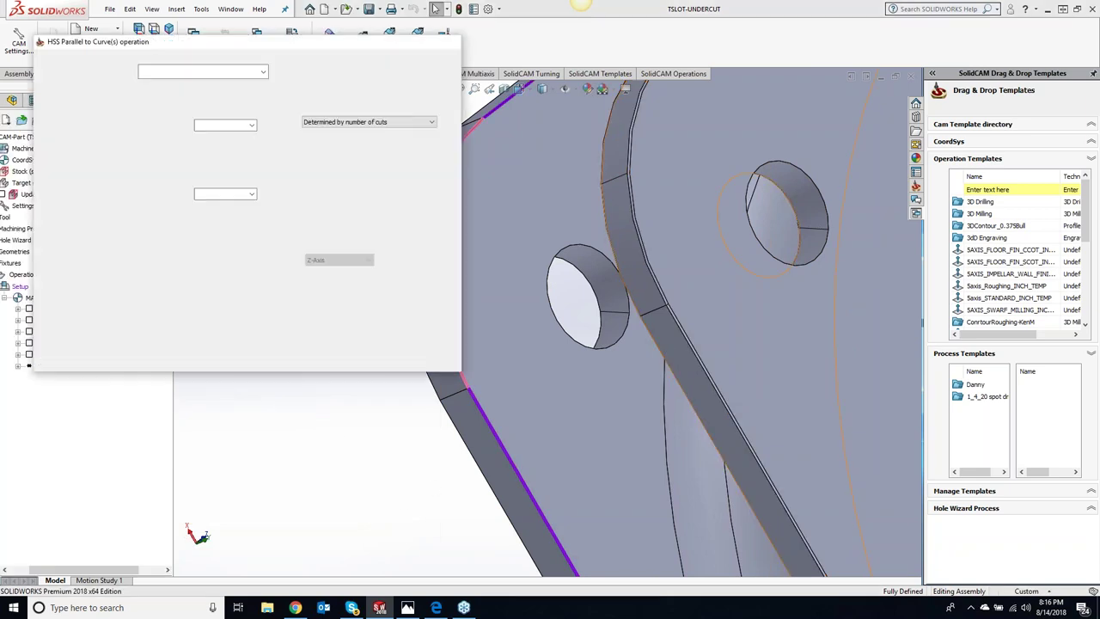
Pick the edge chain as contour5, calculate HSS_ParC_faces5, and open its simulation.
click(178, 193)
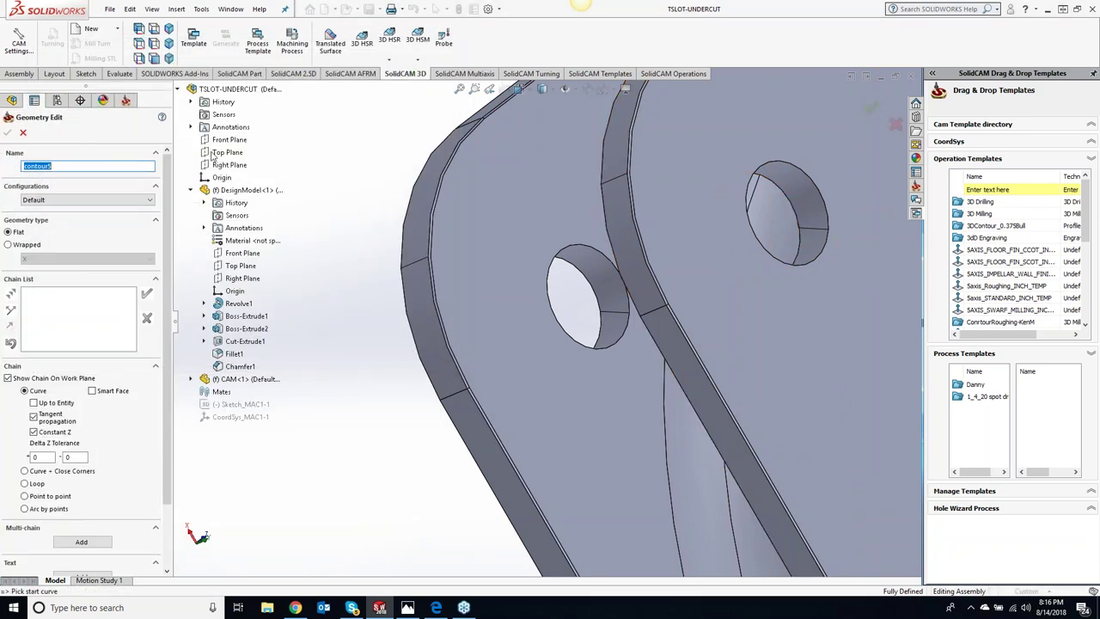
click(181, 96)
mouse_move(400, 226)
middle_down()
mouse_move(327, 226)
mouse_move(521, 295)
middle_up()
click(459, 324)
click(7, 133)
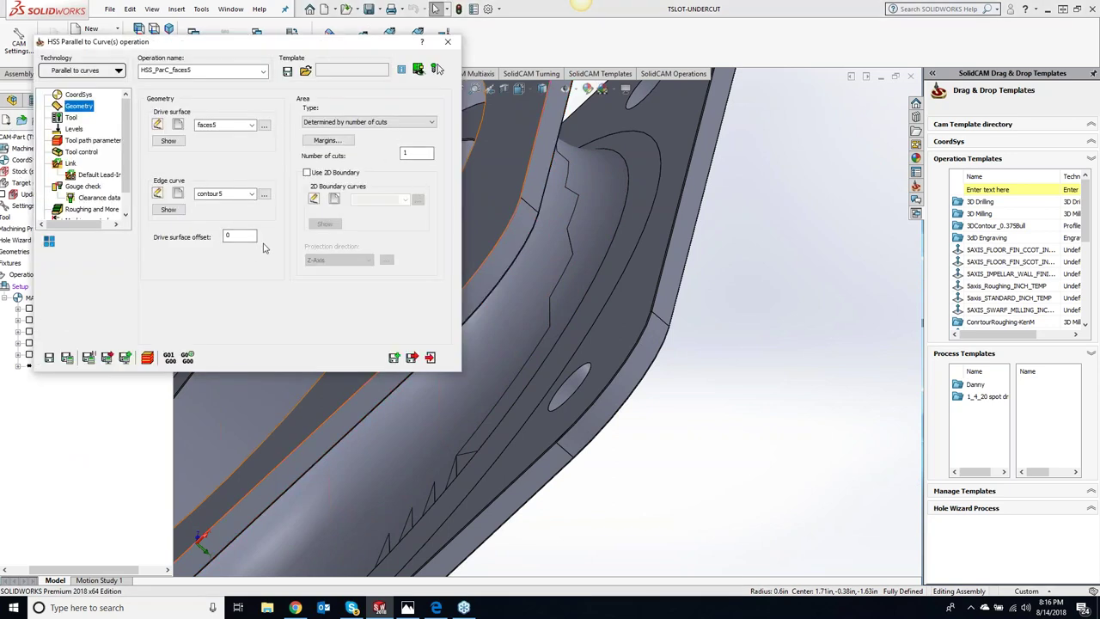
click(67, 357)
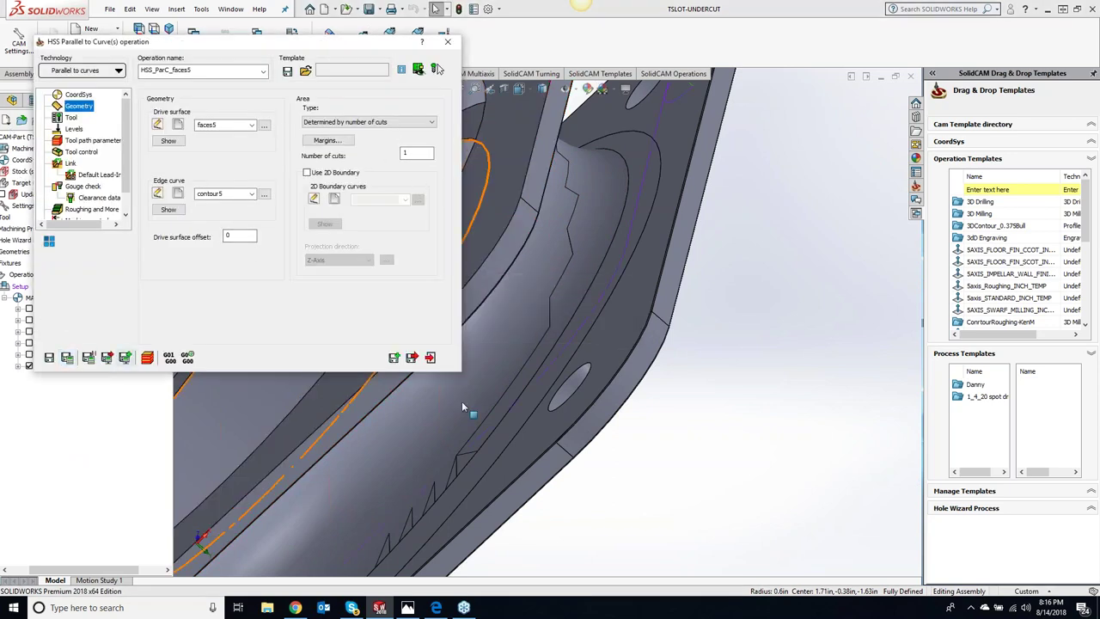
click(147, 358)
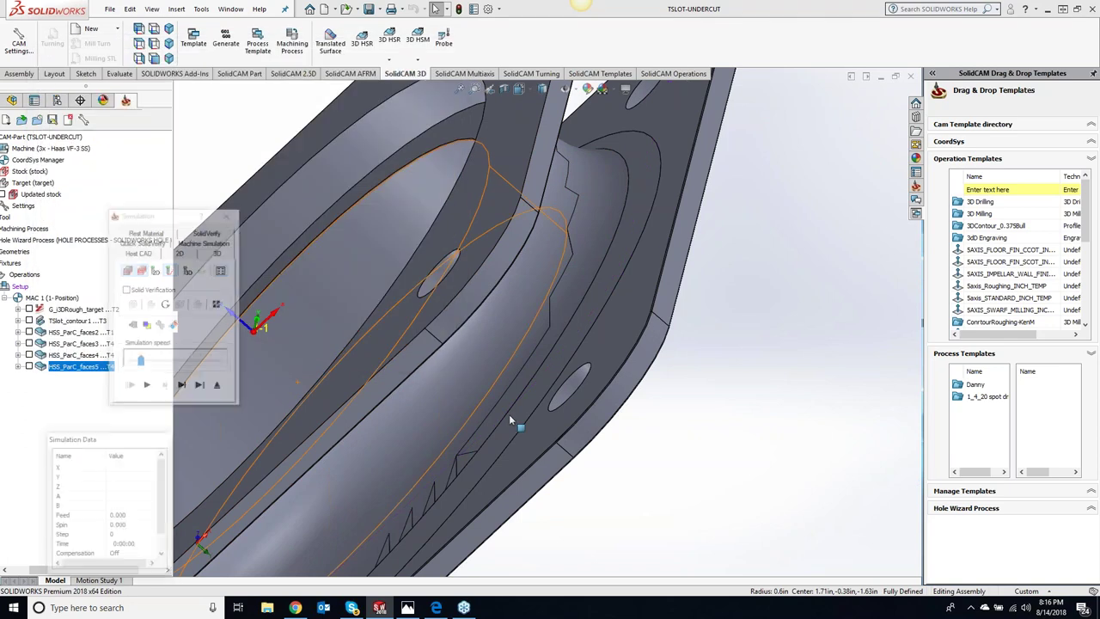
Run HSS_ParC_faces5 in SolidVerify, pause it at step 130, and close the simulation.
click(207, 232)
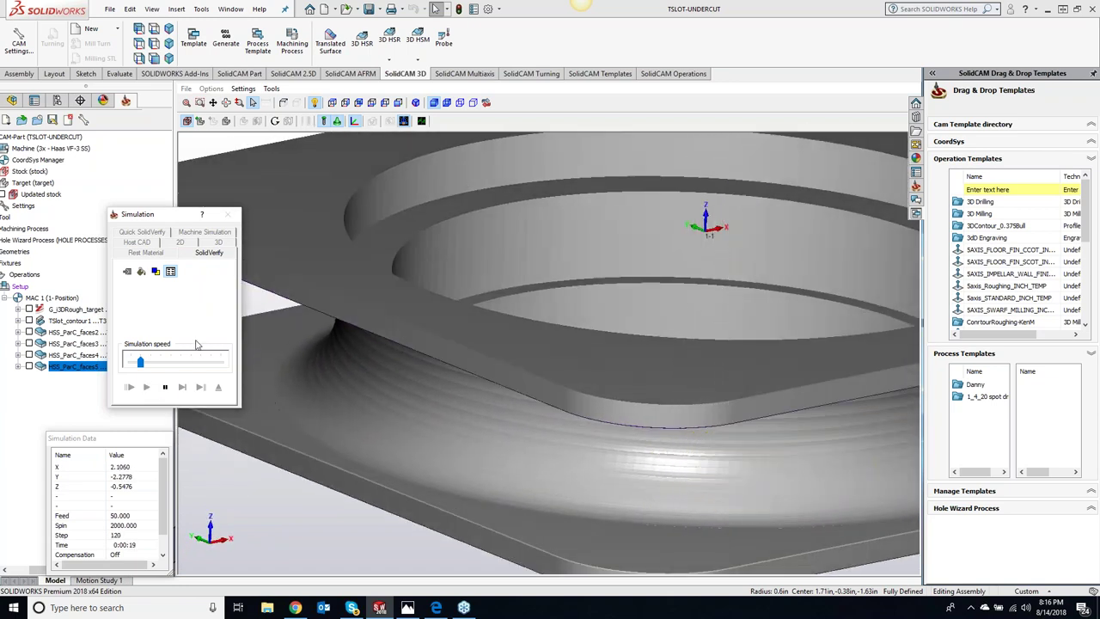
click(165, 388)
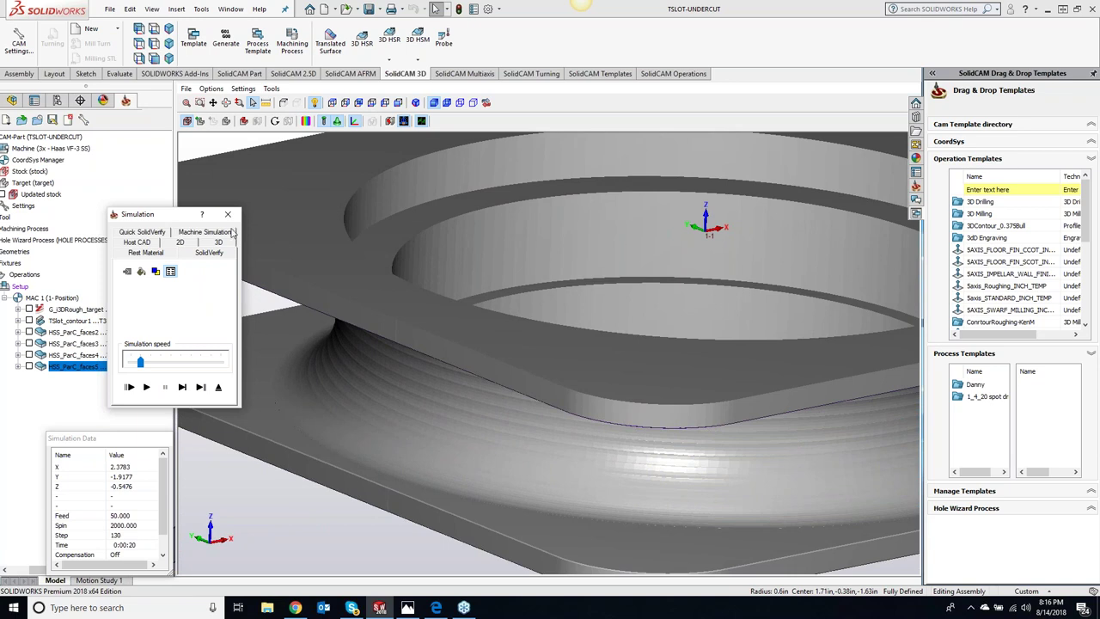
click(228, 214)
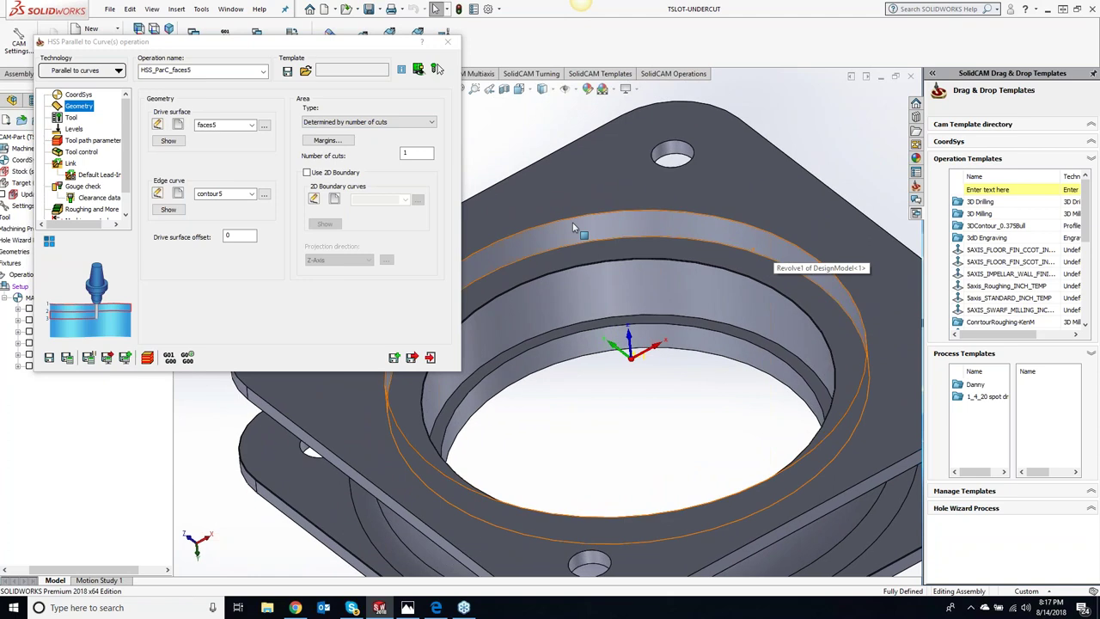
Copy the operation as HSS_ParC_faces5_1, adjust drive surface margins, and start a new drive-face set.
click(394, 357)
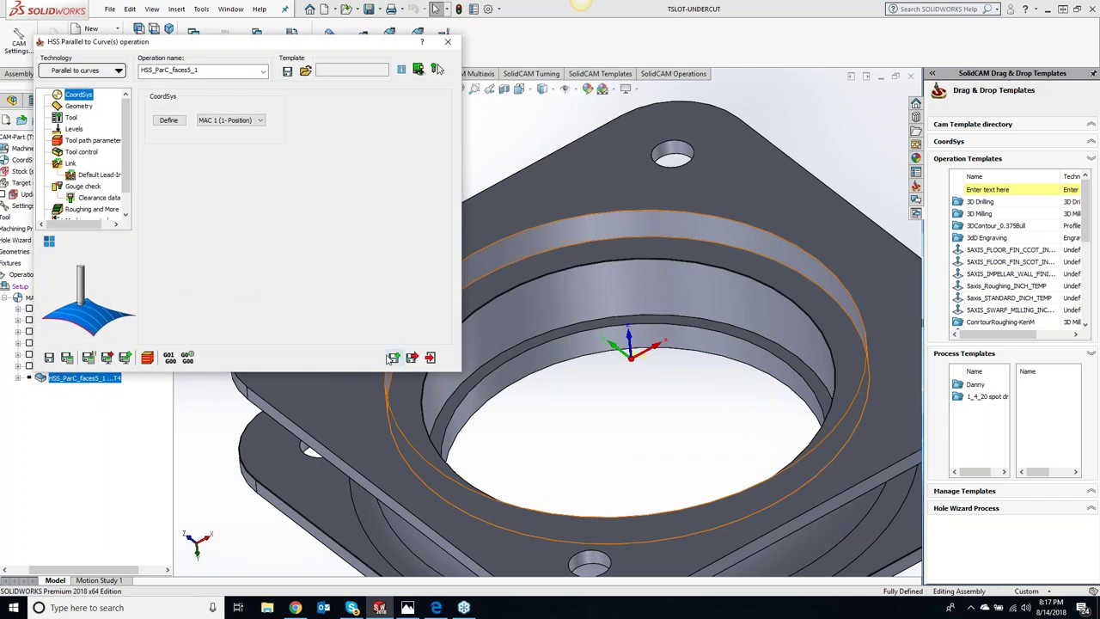
click(78, 105)
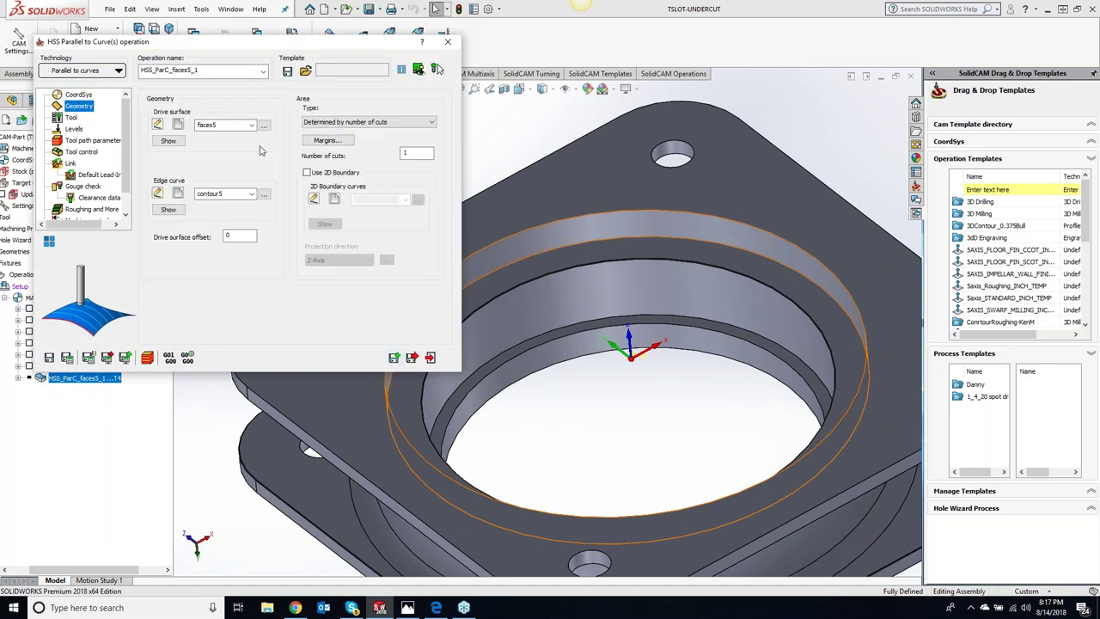
click(326, 141)
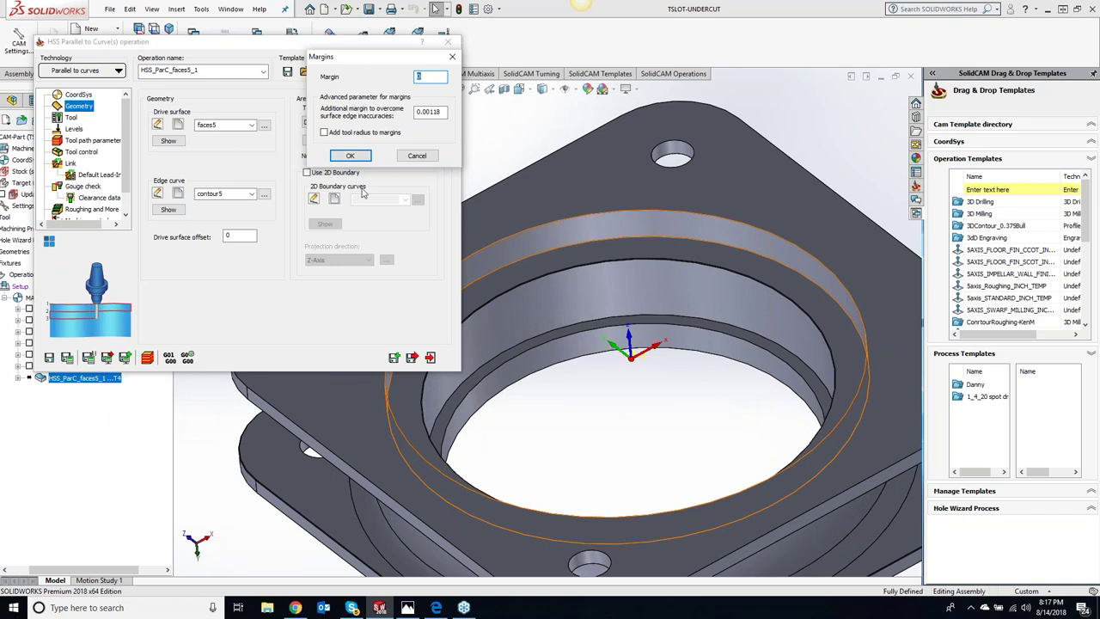
click(351, 155)
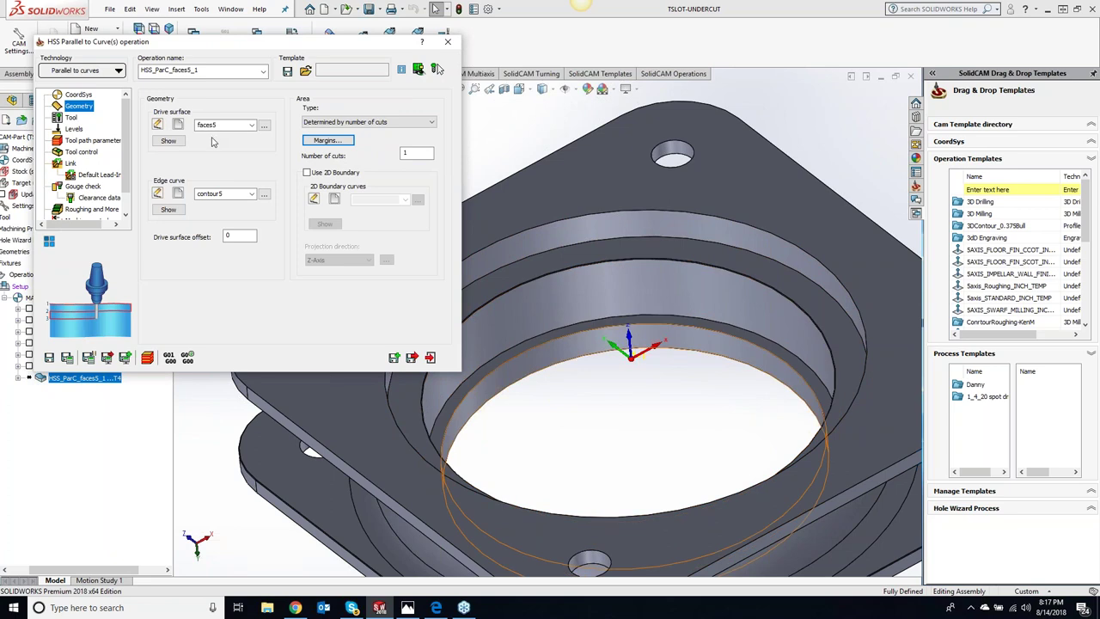
click(178, 124)
Set the pocket wall face as drive surface faces6 and start a new edge-curve geometry.
scroll(544, 276, down, 5)
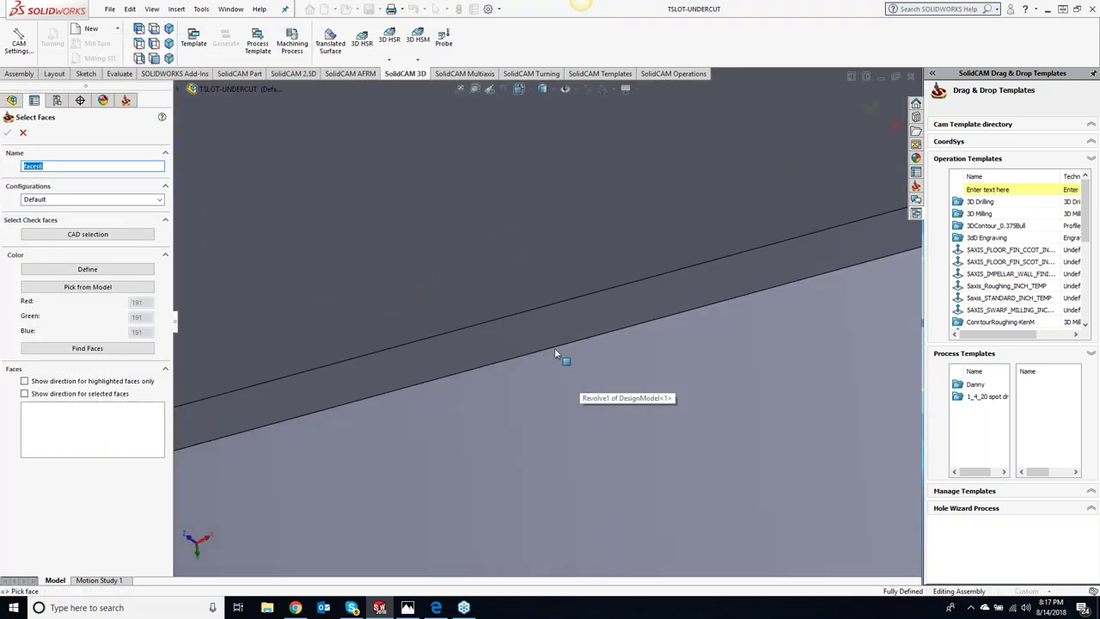
scroll(539, 327, down, 4)
click(540, 326)
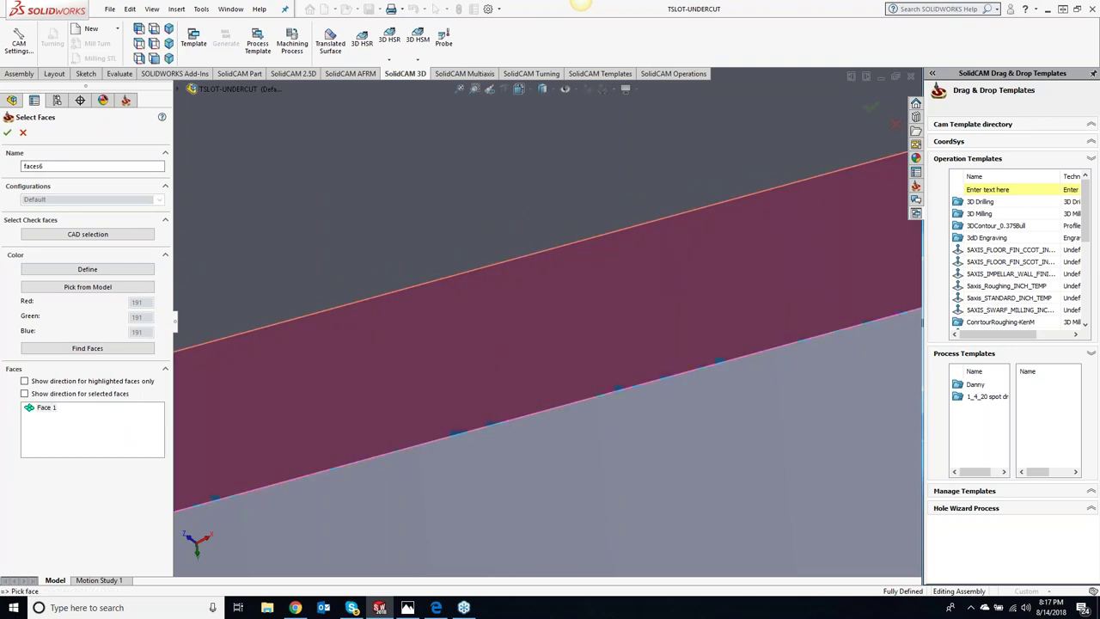
click(6, 131)
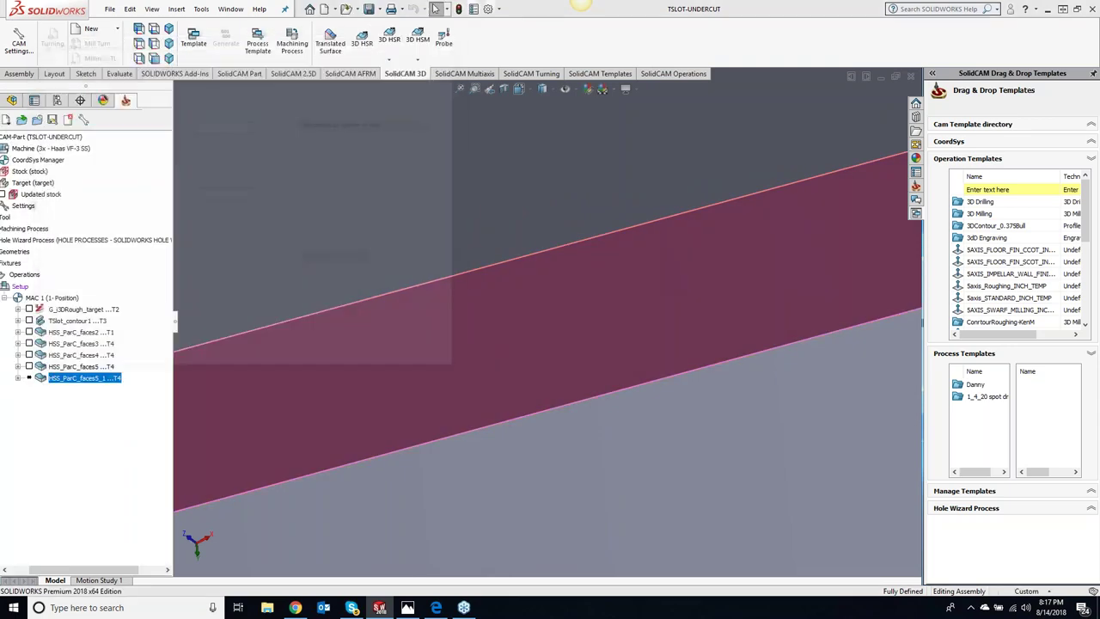
click(179, 193)
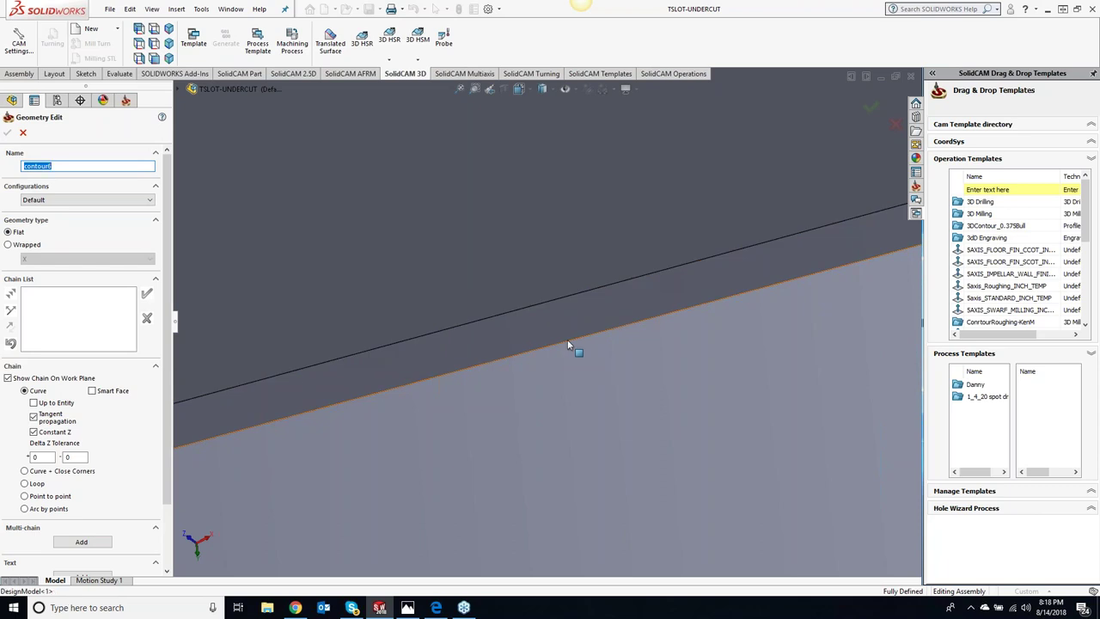
Chain the pocket's bottom edge loop as contour6, then save, calculate and close HSS_ParC_faces6.
click(613, 406)
scroll(613, 406, up, 3)
scroll(612, 406, up, 3)
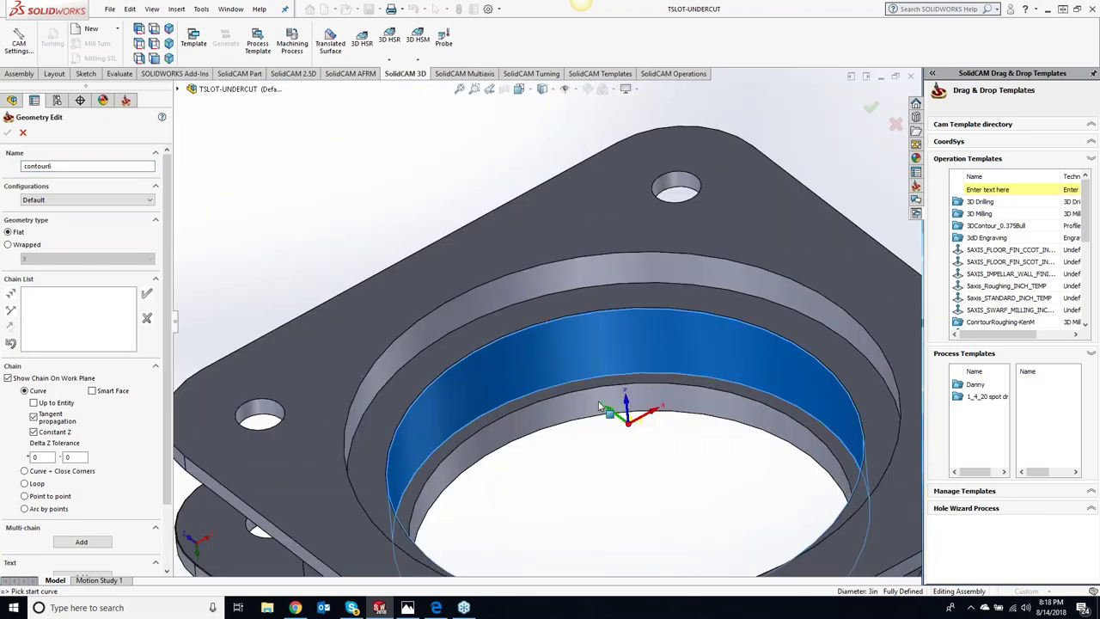
click(528, 330)
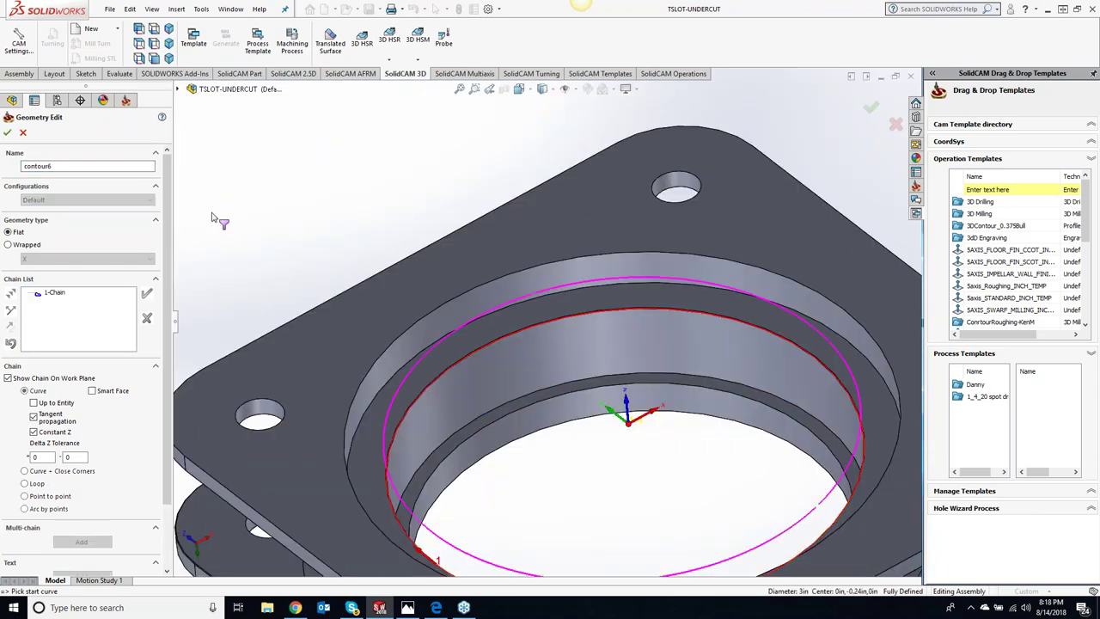
click(8, 132)
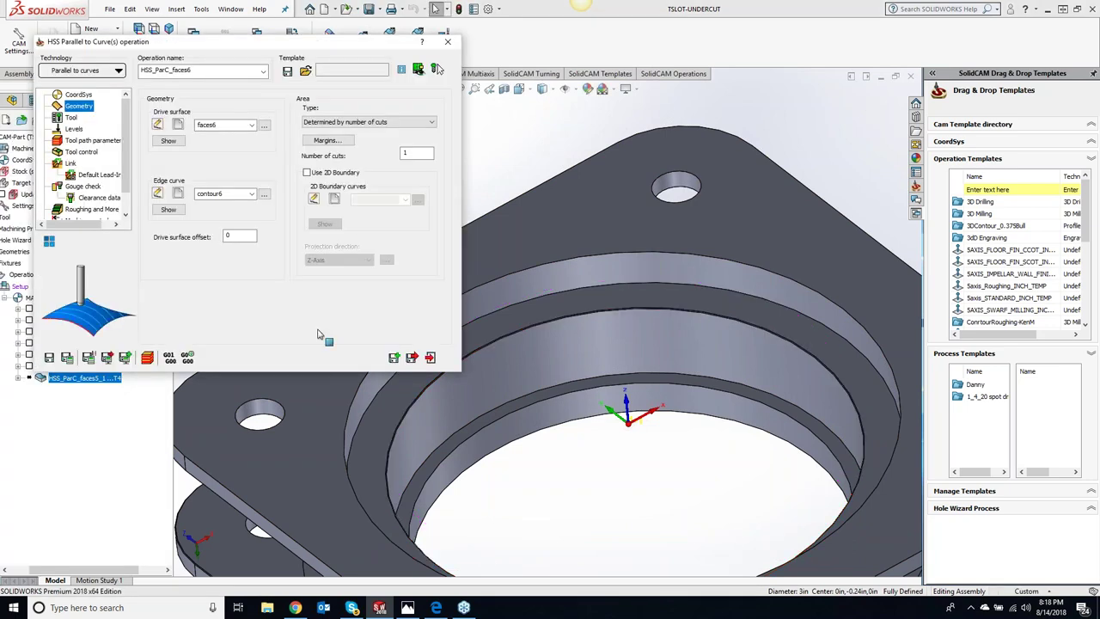
click(124, 358)
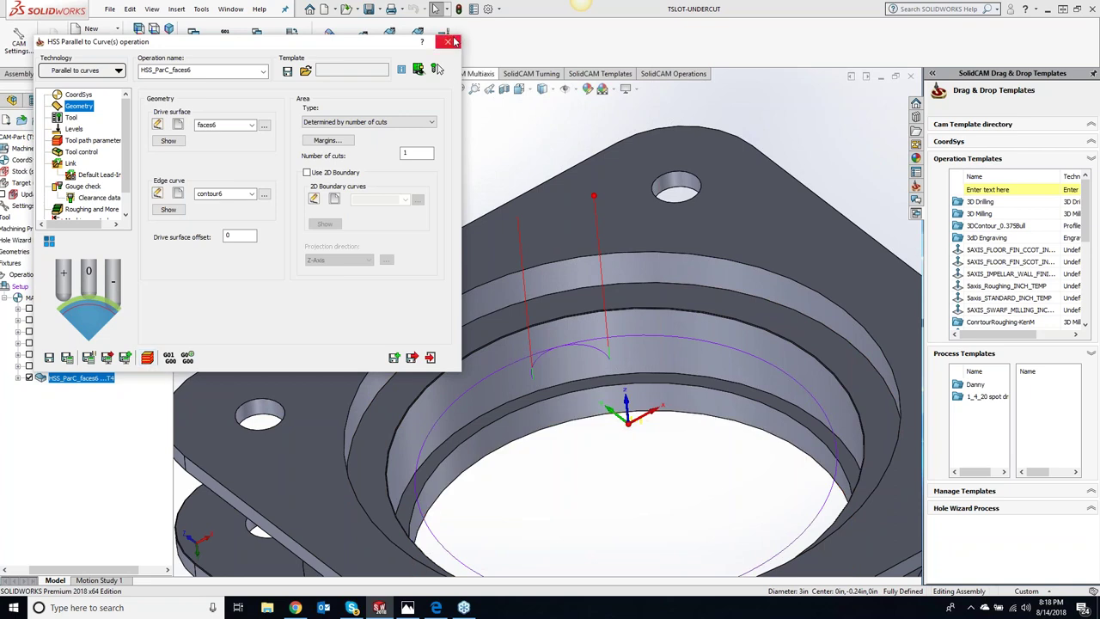
click(447, 41)
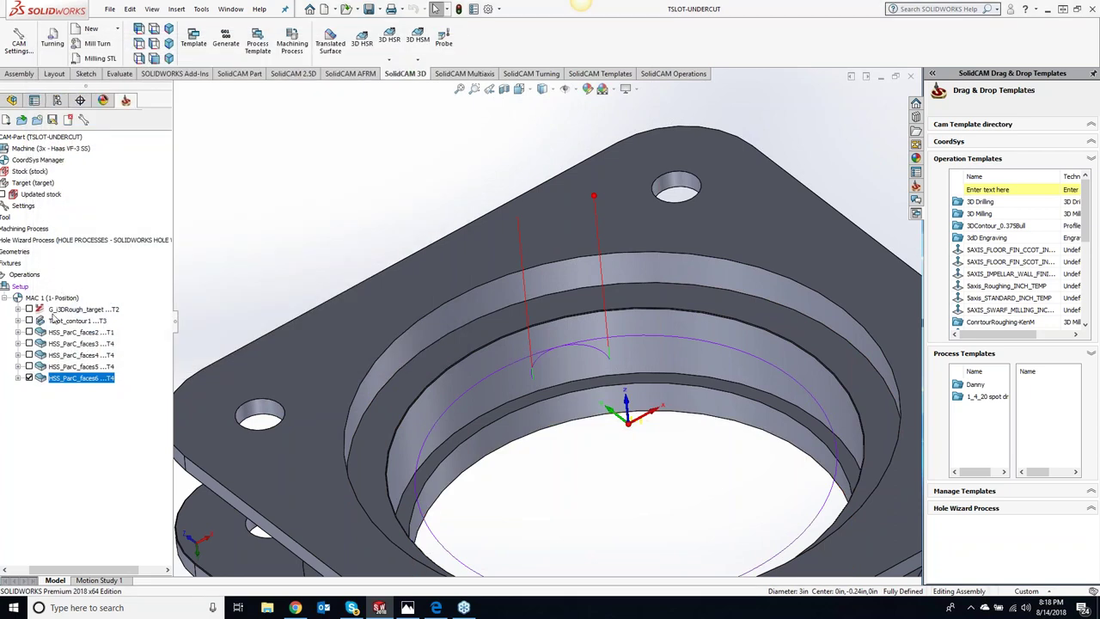
Simulate all operations and switch to the Haas VF-3 Machine Simulation view.
right_click(26, 274)
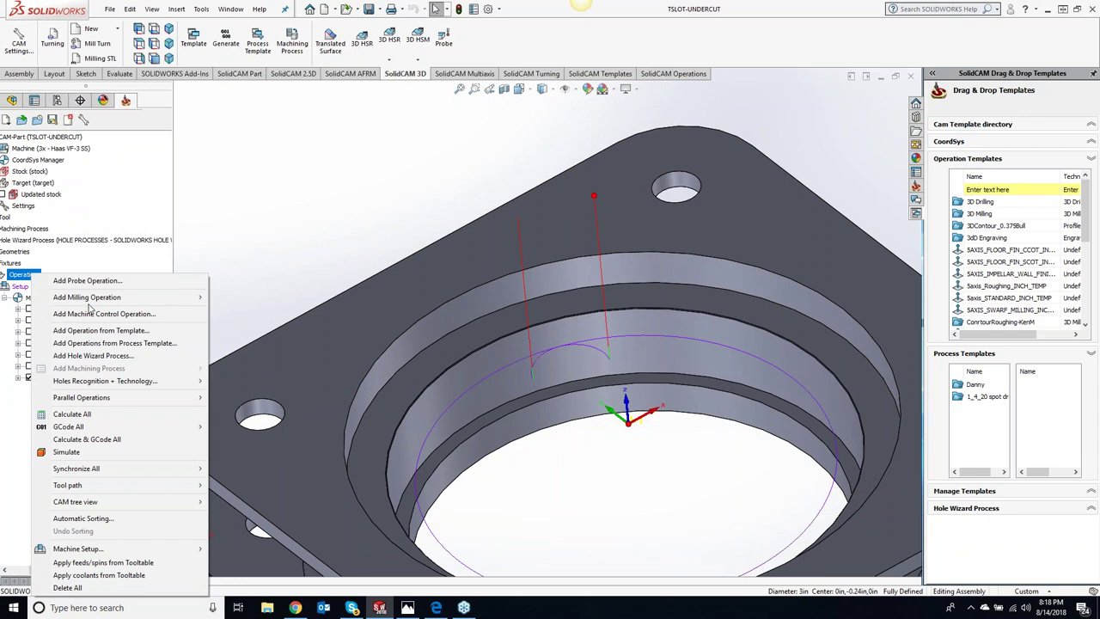
mouse_move(87, 296)
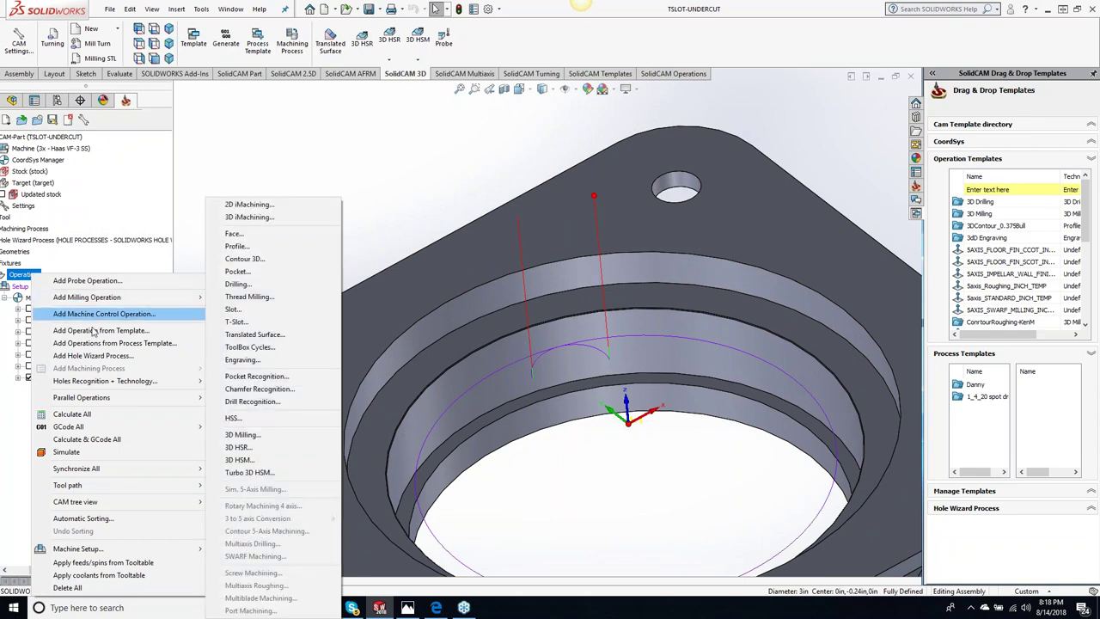
click(69, 451)
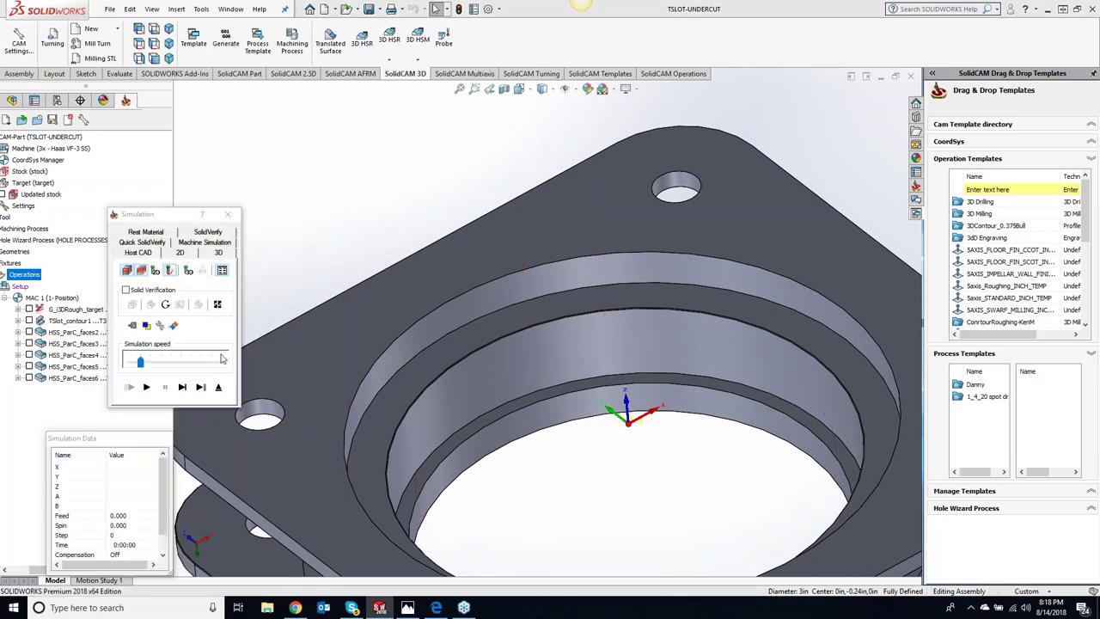
click(210, 232)
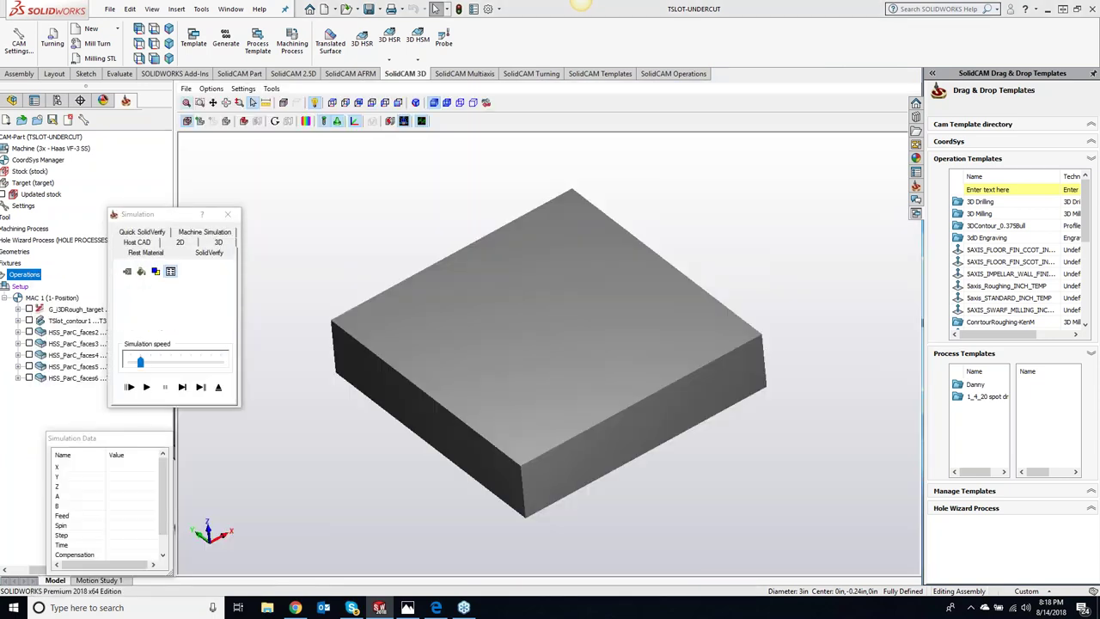
click(204, 232)
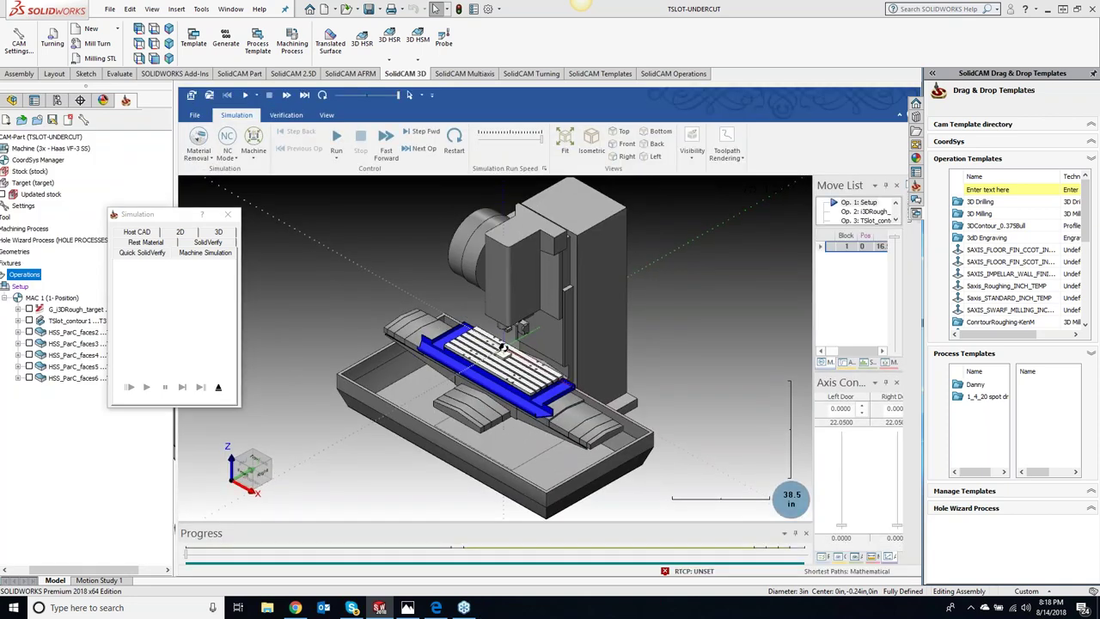
Zoom to the machine table and run the machine simulation at reduced speed.
scroll(516, 370, up, 2)
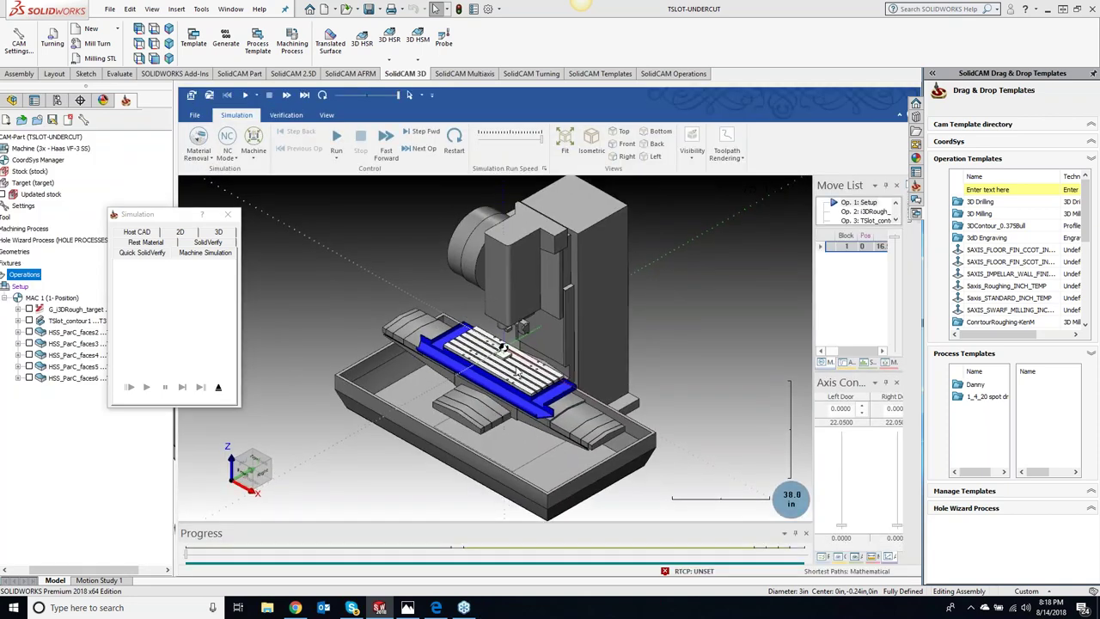
scroll(516, 370, up, 3)
scroll(516, 369, up, 3)
scroll(515, 370, up, 2)
drag(515, 371, 514, 404)
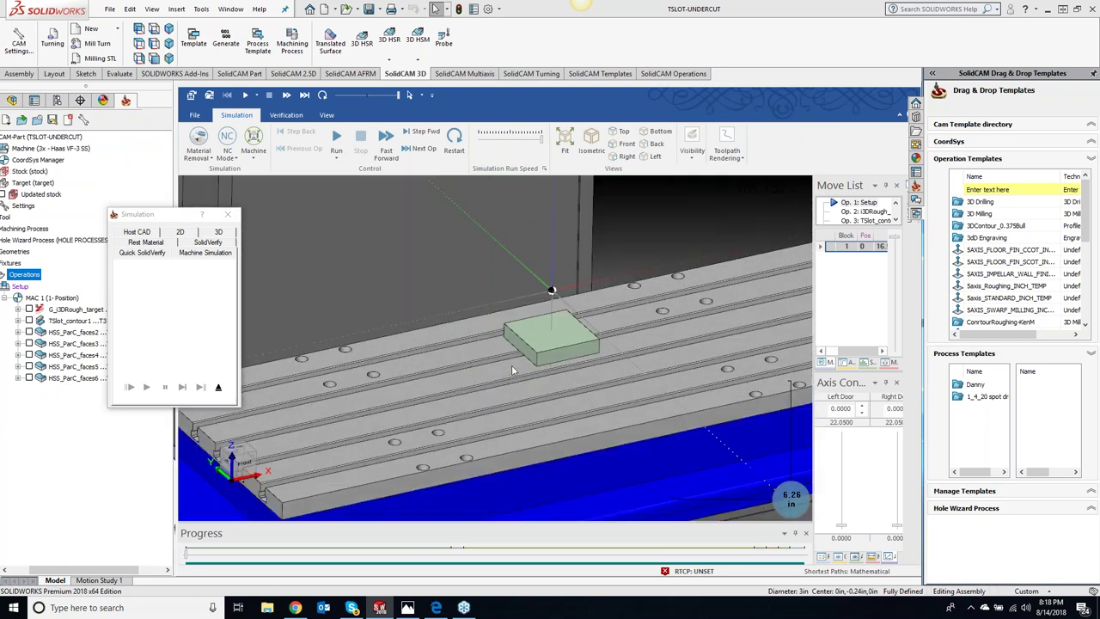
click(336, 157)
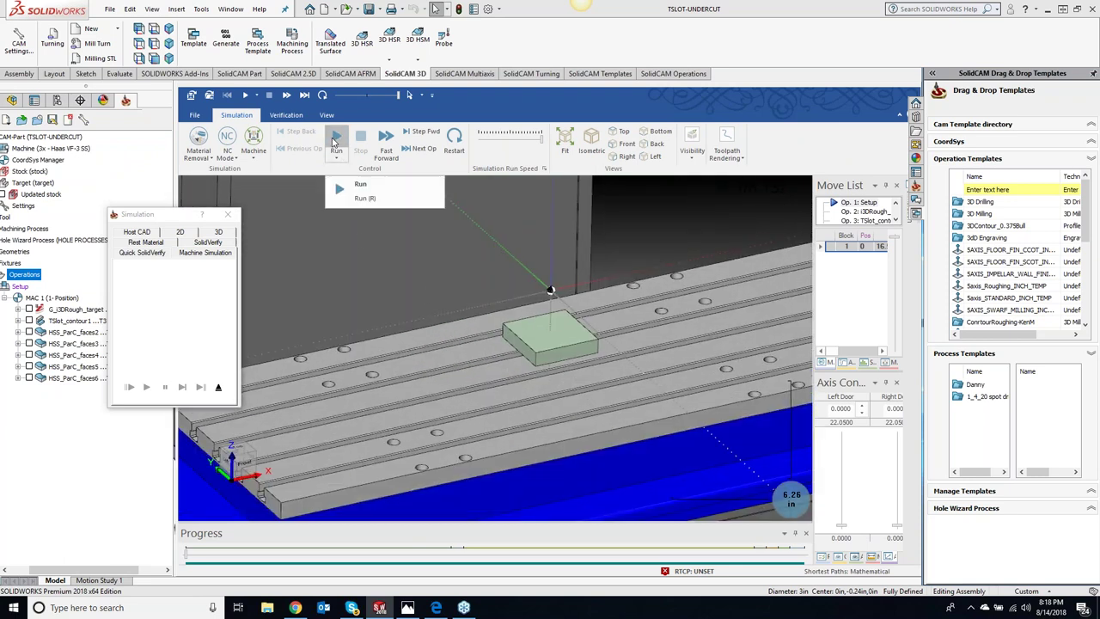
click(352, 183)
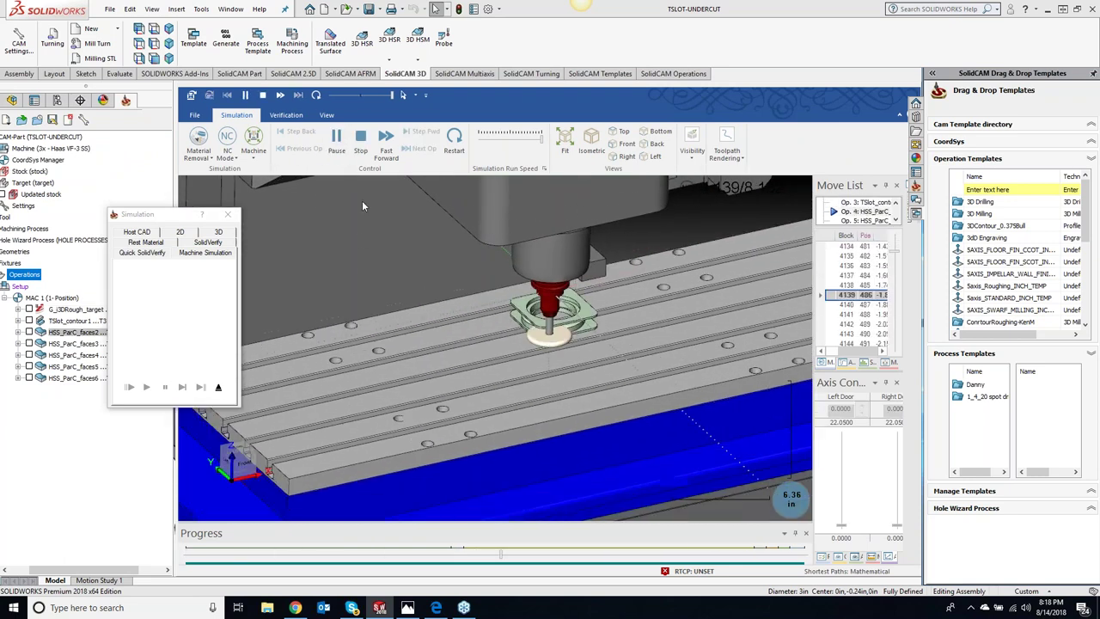
drag(392, 94, 373, 97)
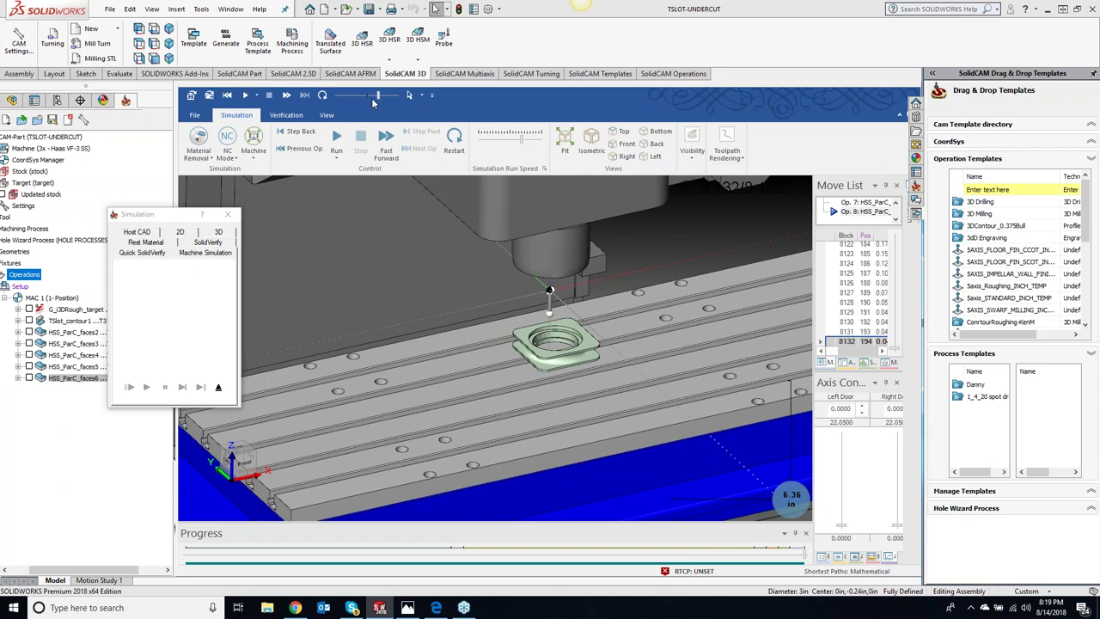
Inspect the machined undercut from the side, then exit the simulation via SolidVerify.
scroll(570, 330, up, 5)
scroll(574, 321, up, 3)
scroll(574, 321, down, 2)
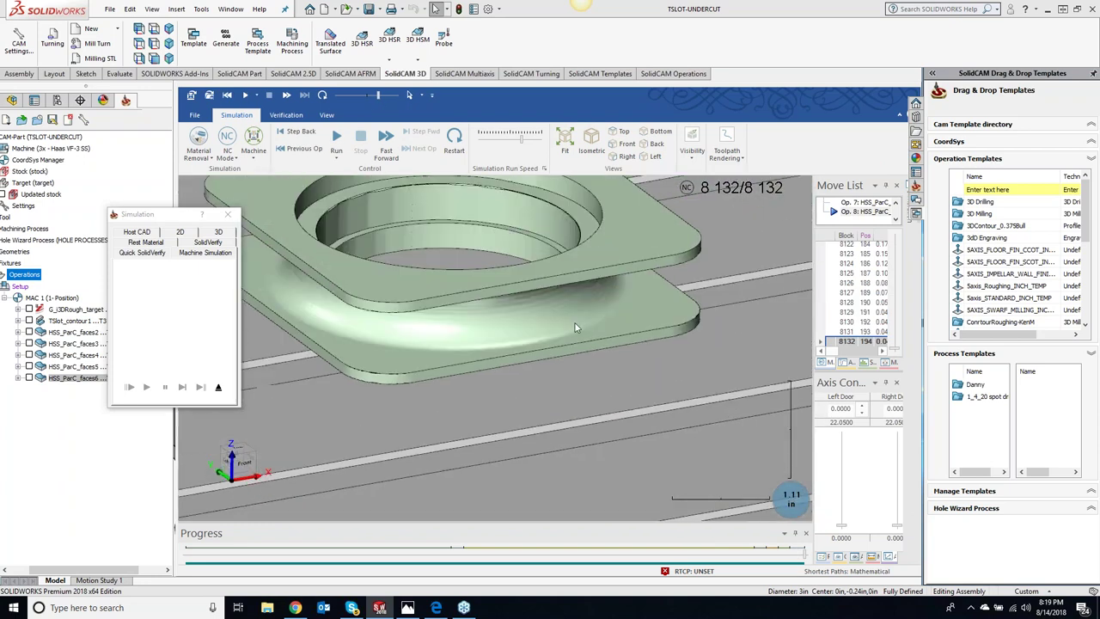
scroll(574, 326, up, 2)
scroll(560, 338, up, 2)
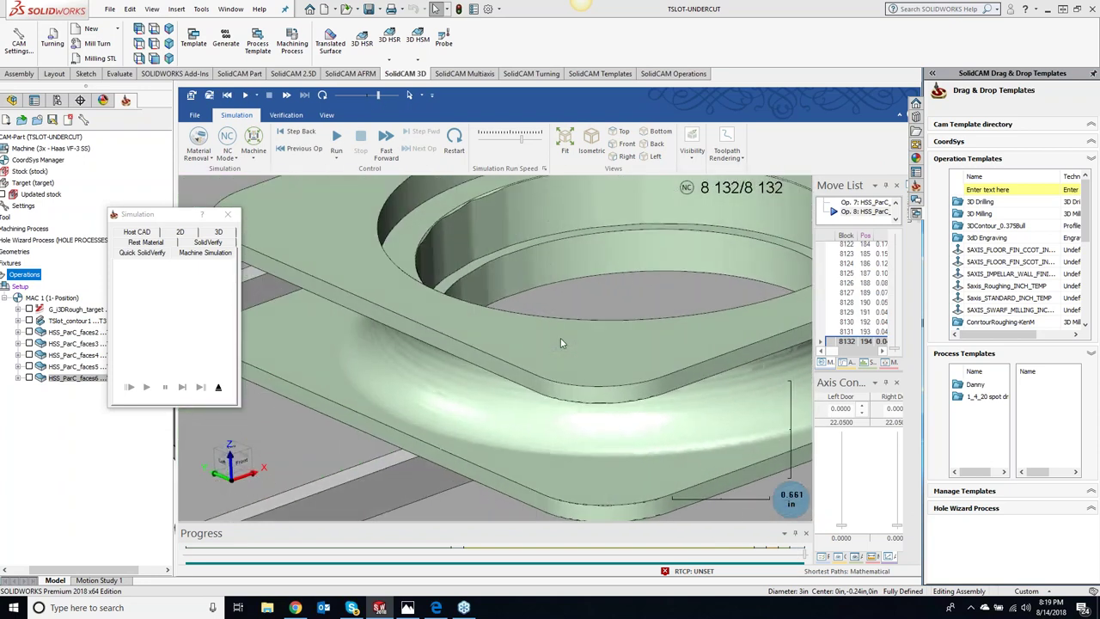
scroll(408, 344, down, 3)
scroll(408, 344, down, 2)
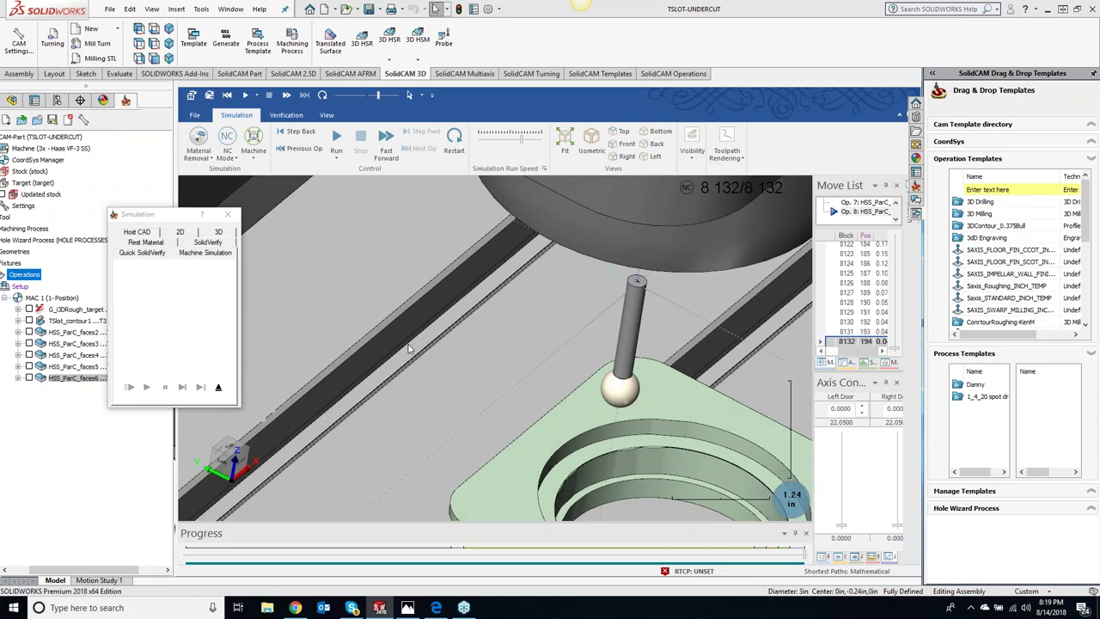
middle_drag(409, 348, 374, 296)
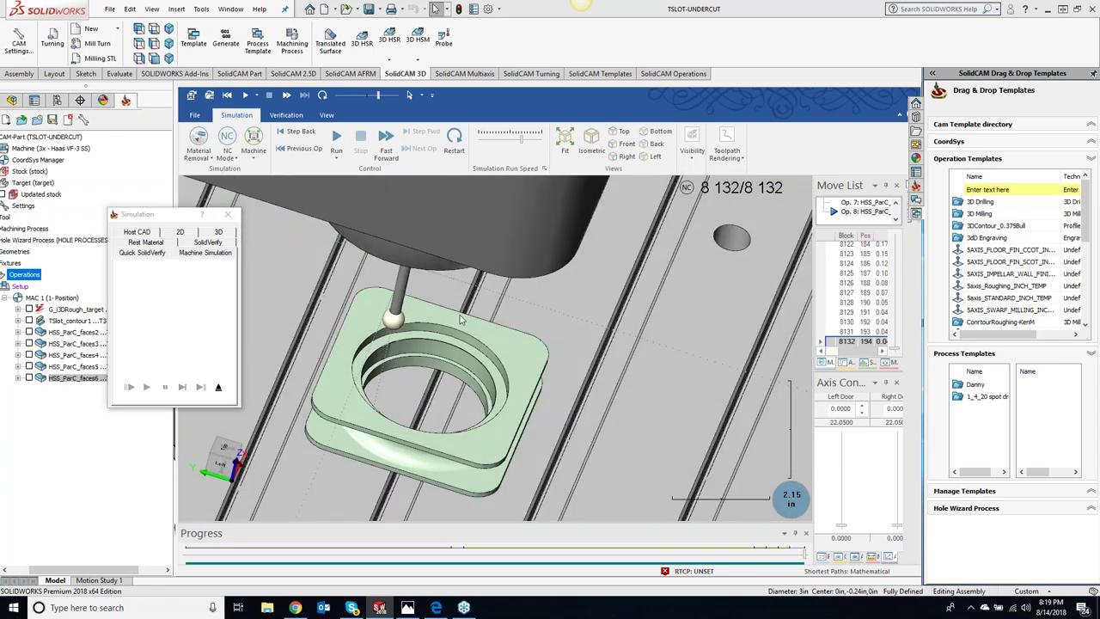
middle_drag(375, 297, 401, 256)
scroll(402, 256, up, 3)
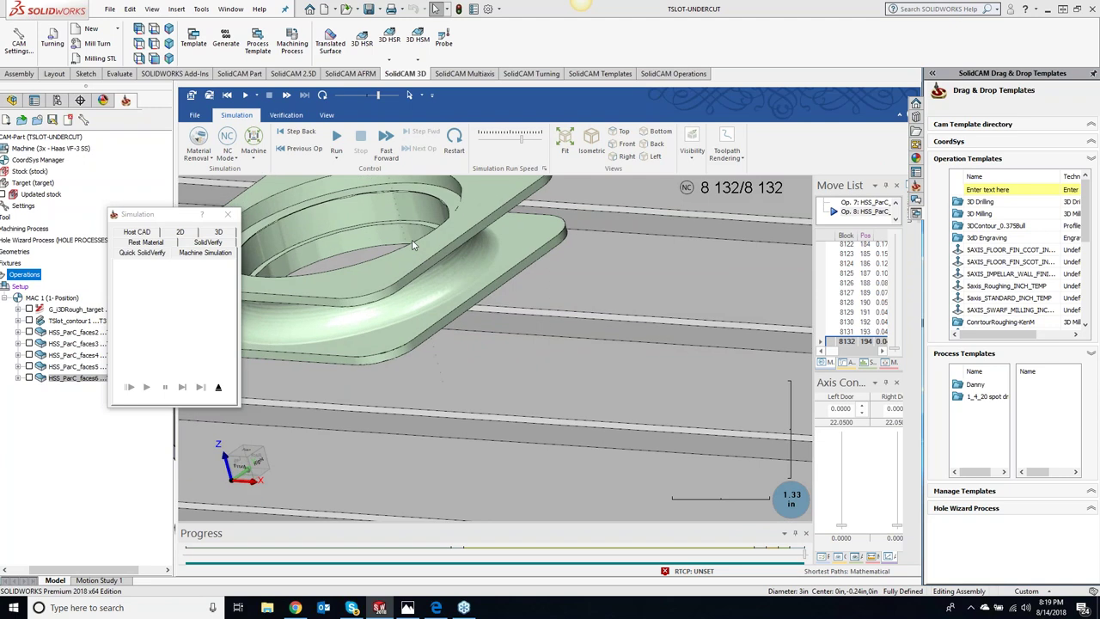
scroll(437, 211, up, 4)
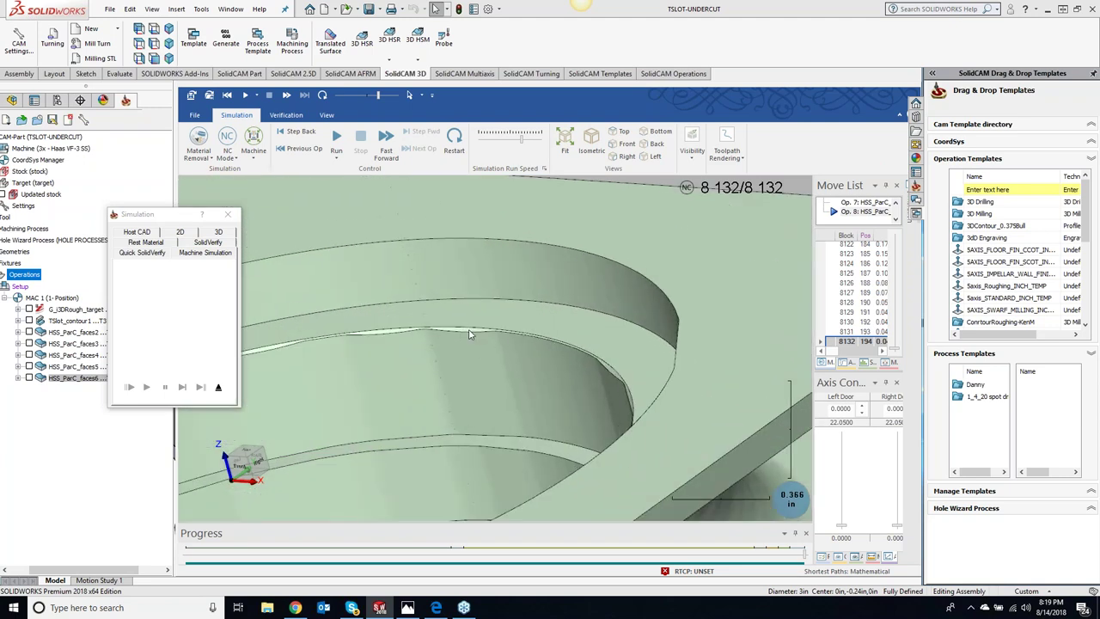
click(217, 244)
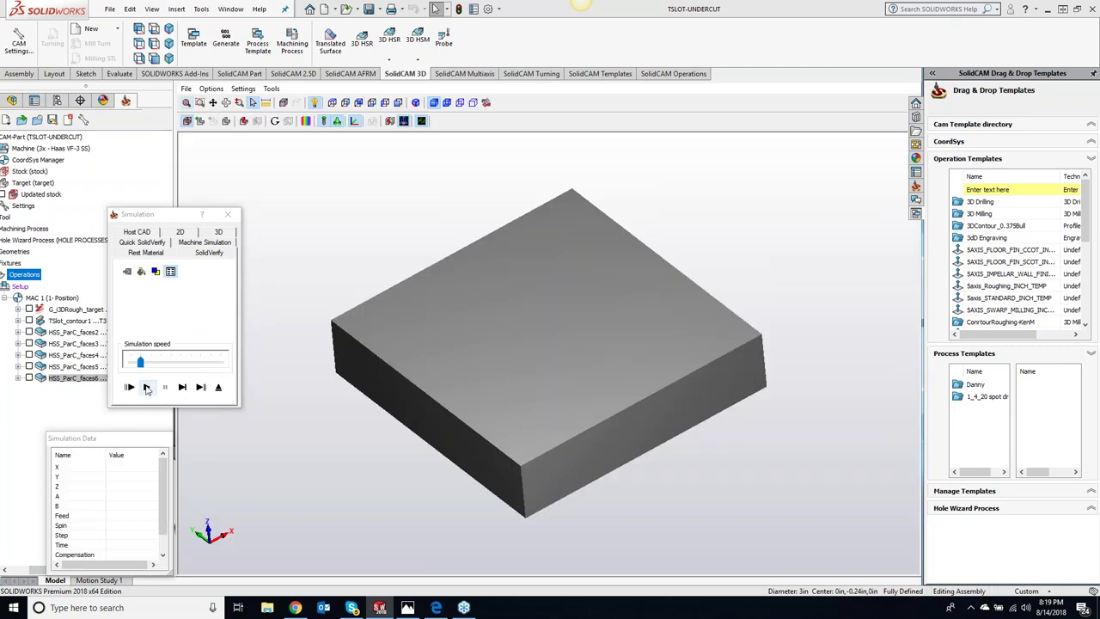
click(227, 214)
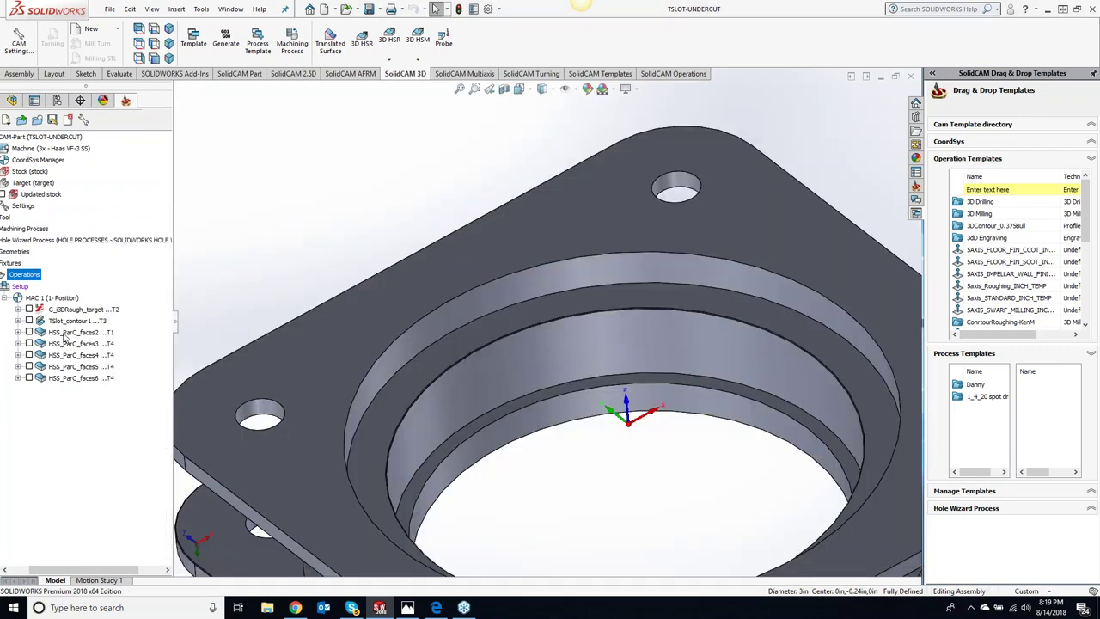
Select the HSS_ParC_faces3 through faces6 operations and simulate only those.
click(66, 334)
key(Down)
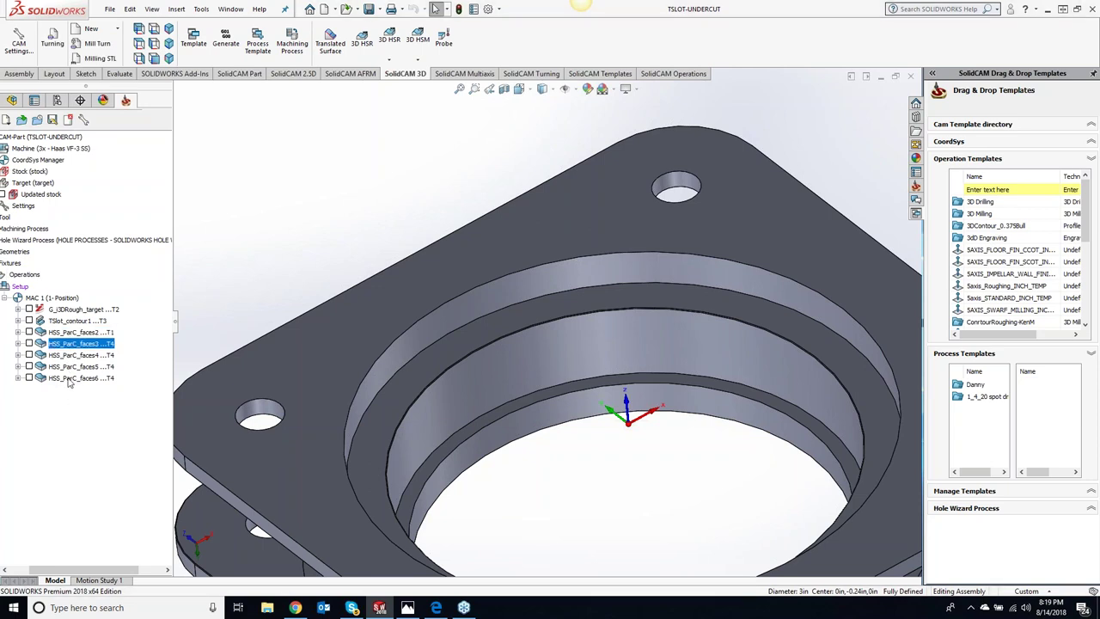
shift+click(68, 379)
right_click(69, 379)
click(115, 207)
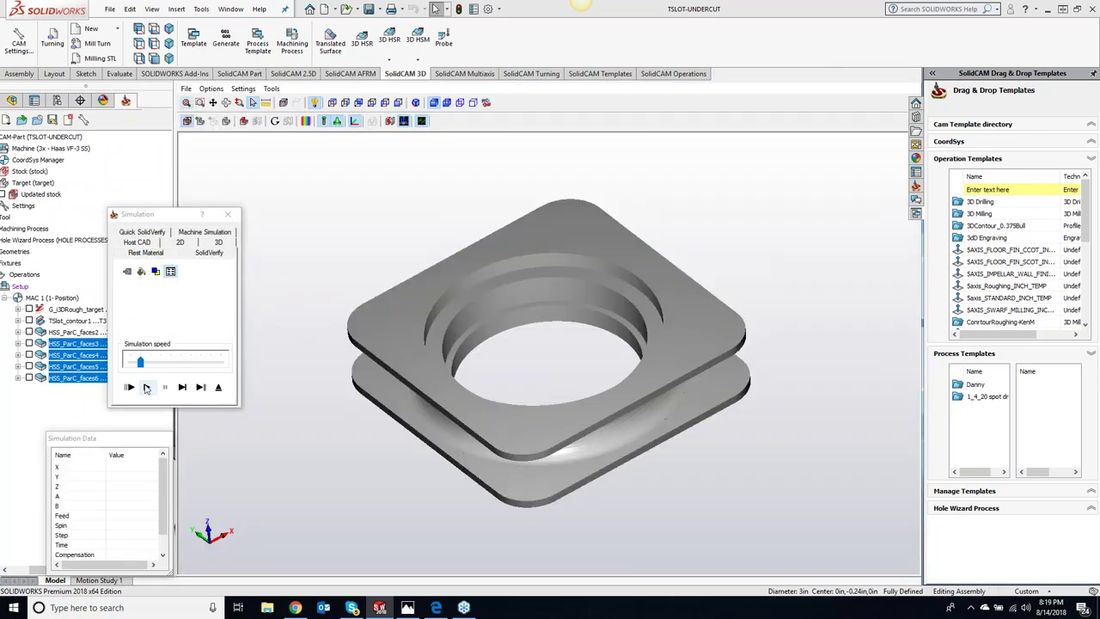
Play the SolidVerify run at higher speed, close it, and fit the part in view.
click(146, 387)
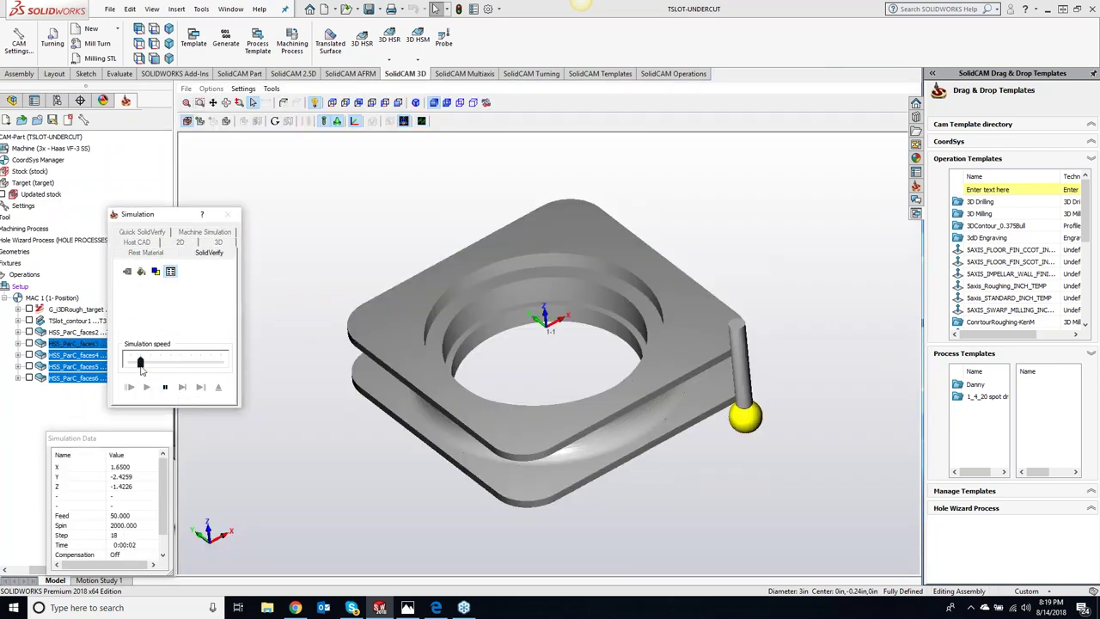
drag(140, 361, 159, 362)
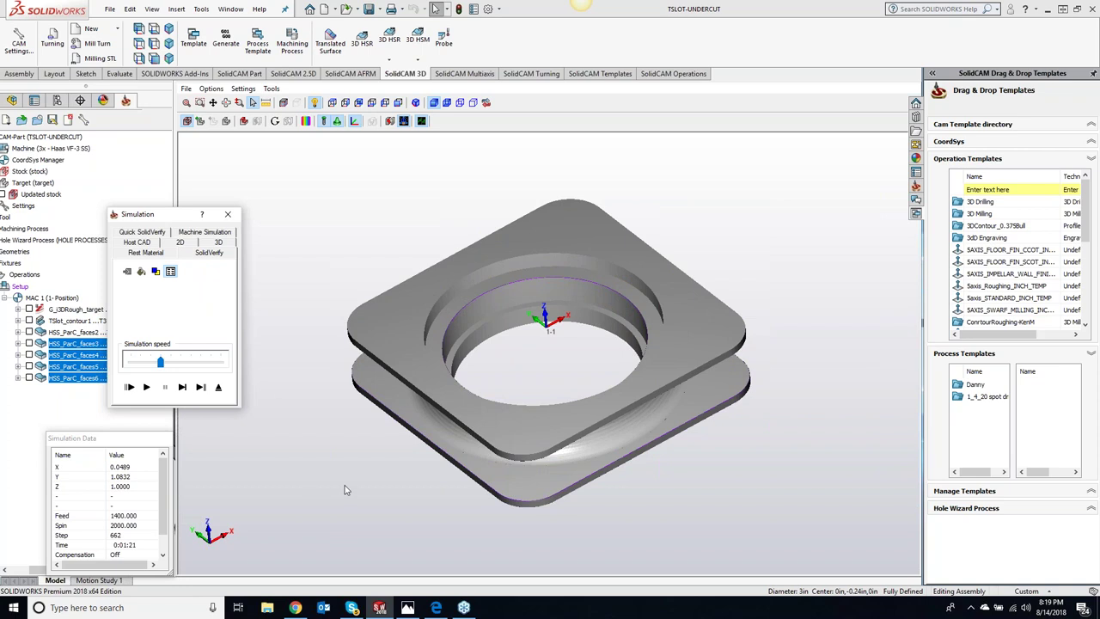
click(227, 215)
key(f)
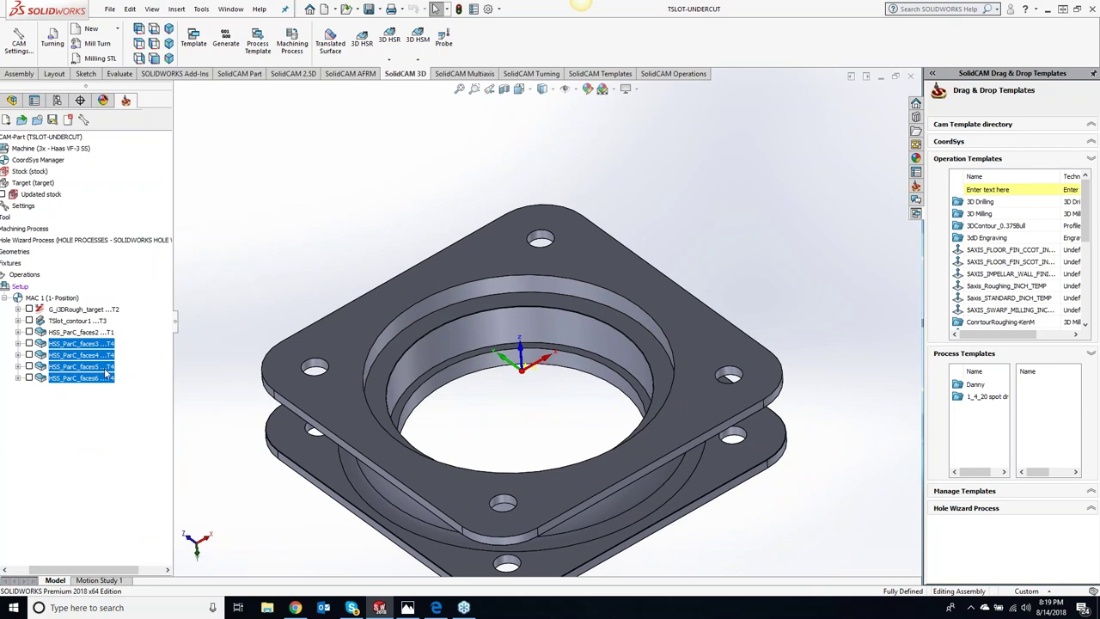
Show only the HSS_ParC_faces5 toolpath on the part and bring up its context menu.
click(57, 382)
click(30, 378)
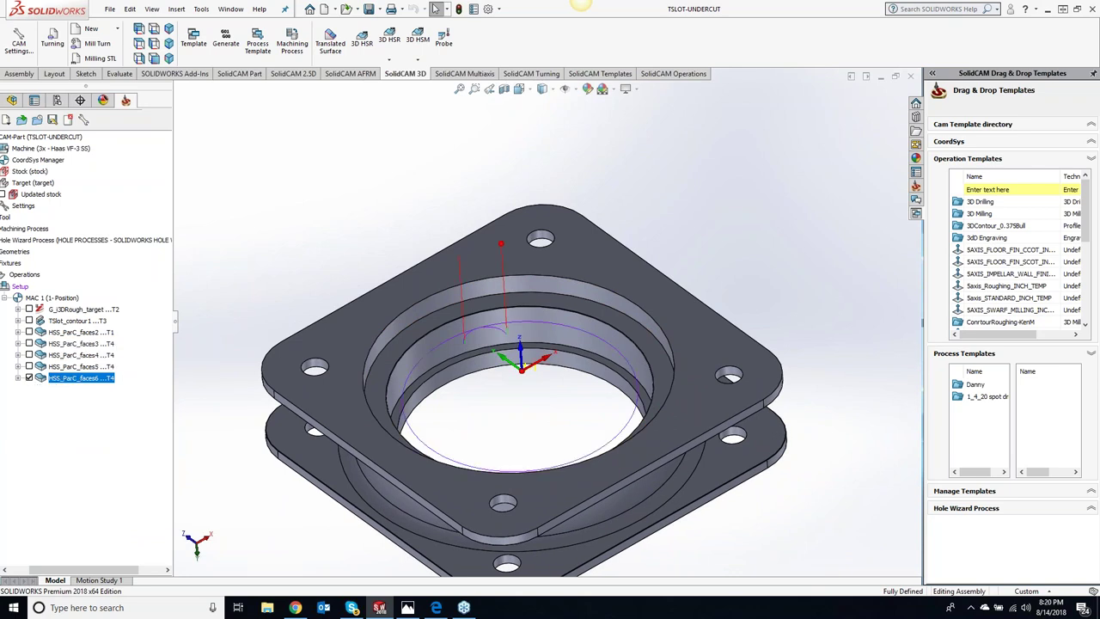
click(30, 378)
click(29, 366)
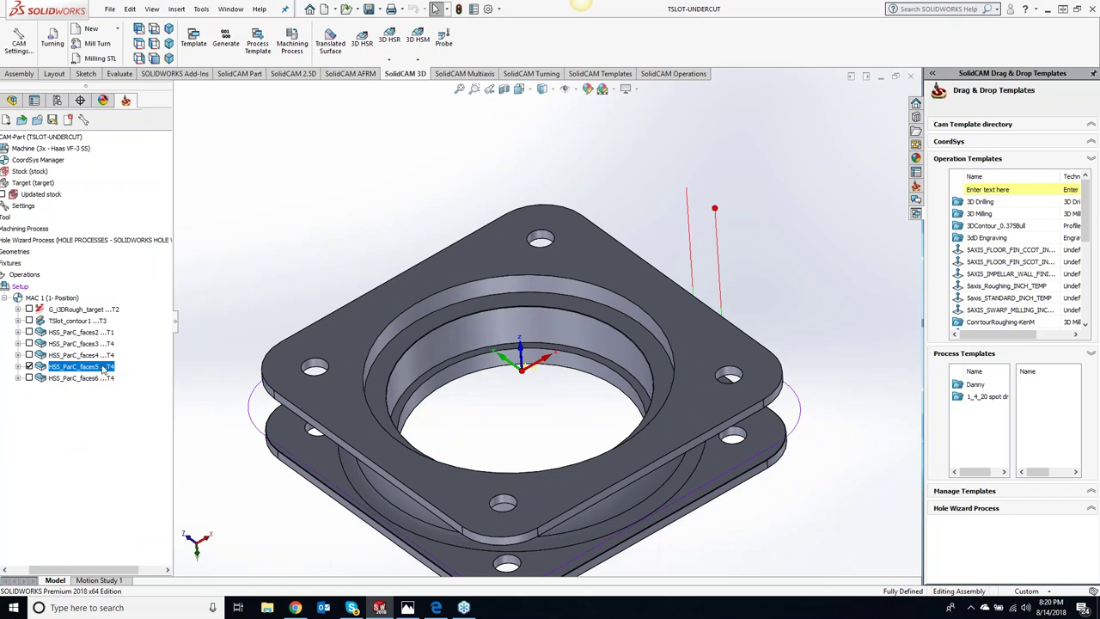
scroll(351, 404, up, 5)
scroll(616, 401, down, 2)
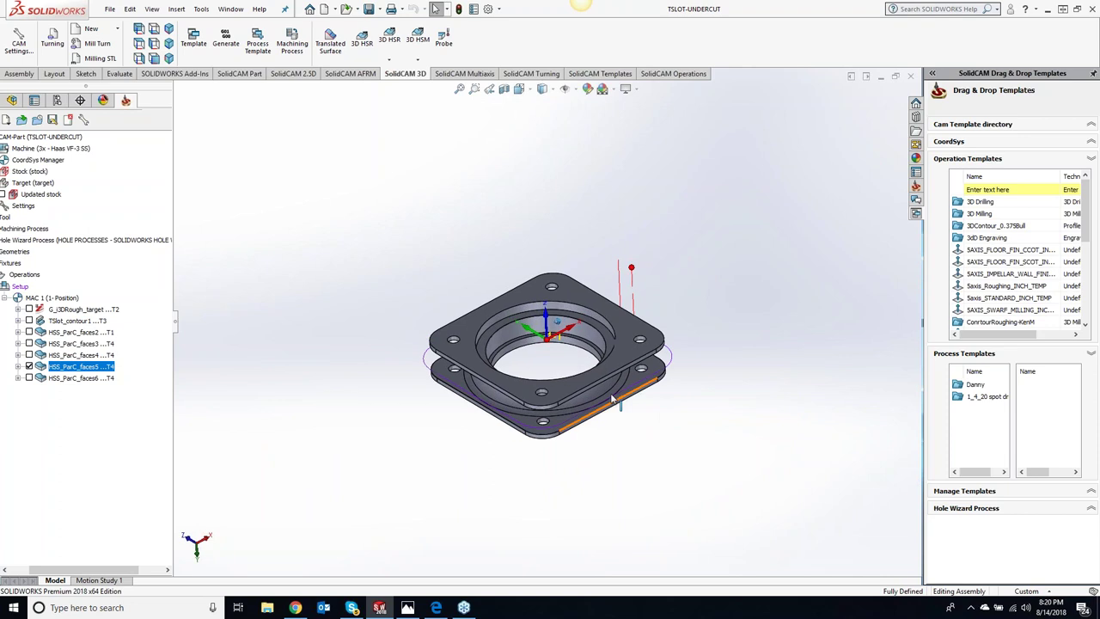
scroll(606, 398, down, 2)
right_click(86, 371)
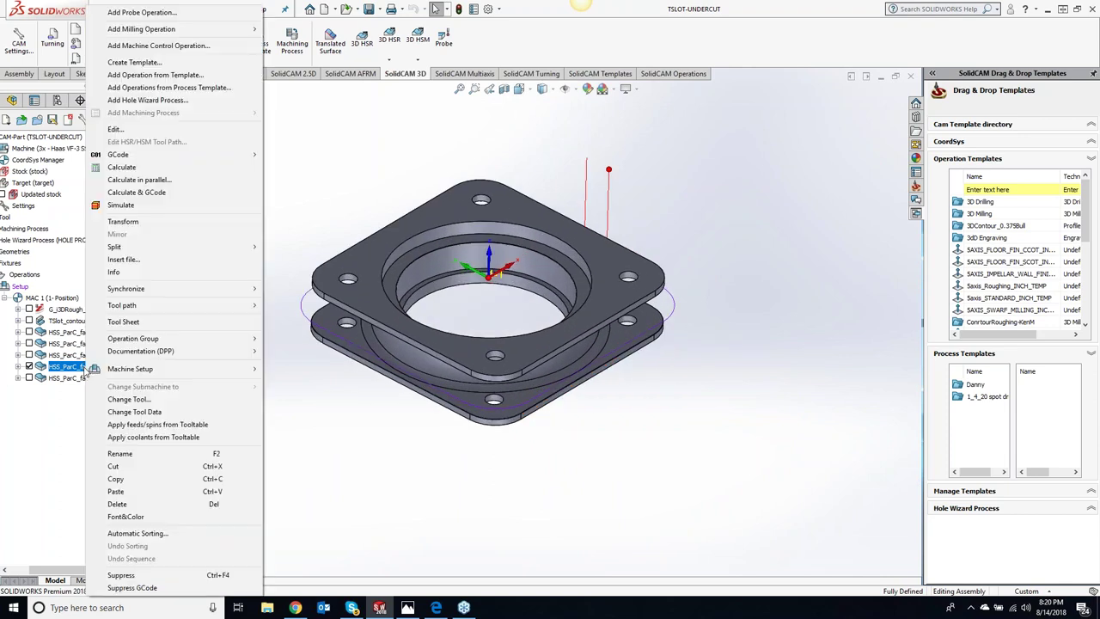
Edit HSS_ParC_faces5 and highlight its faces5 drive surface on the model.
click(177, 206)
click(230, 211)
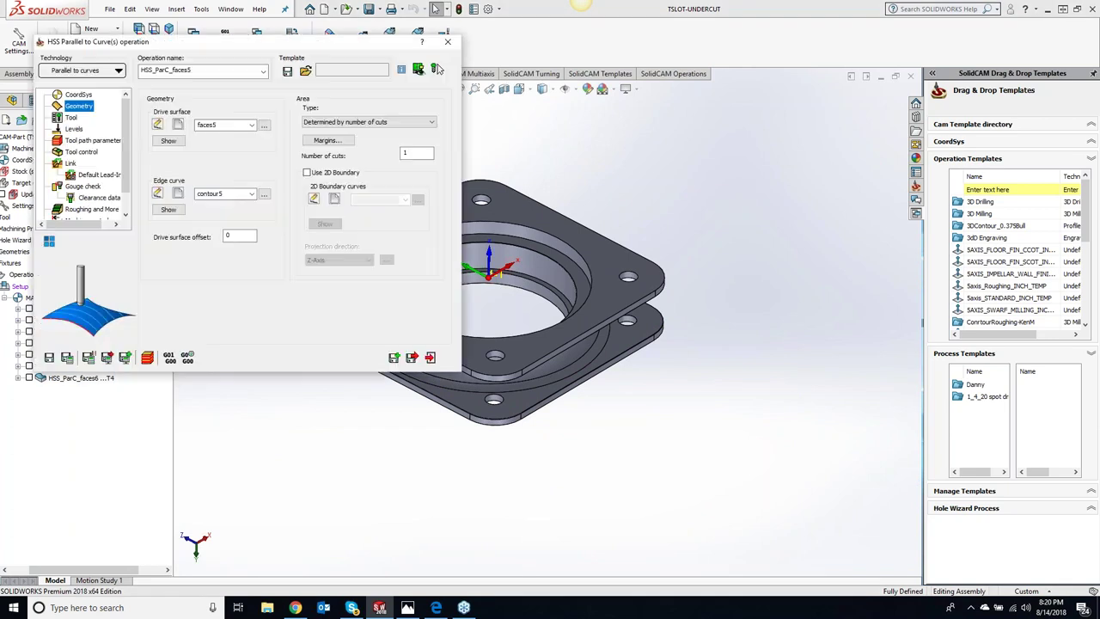
click(169, 141)
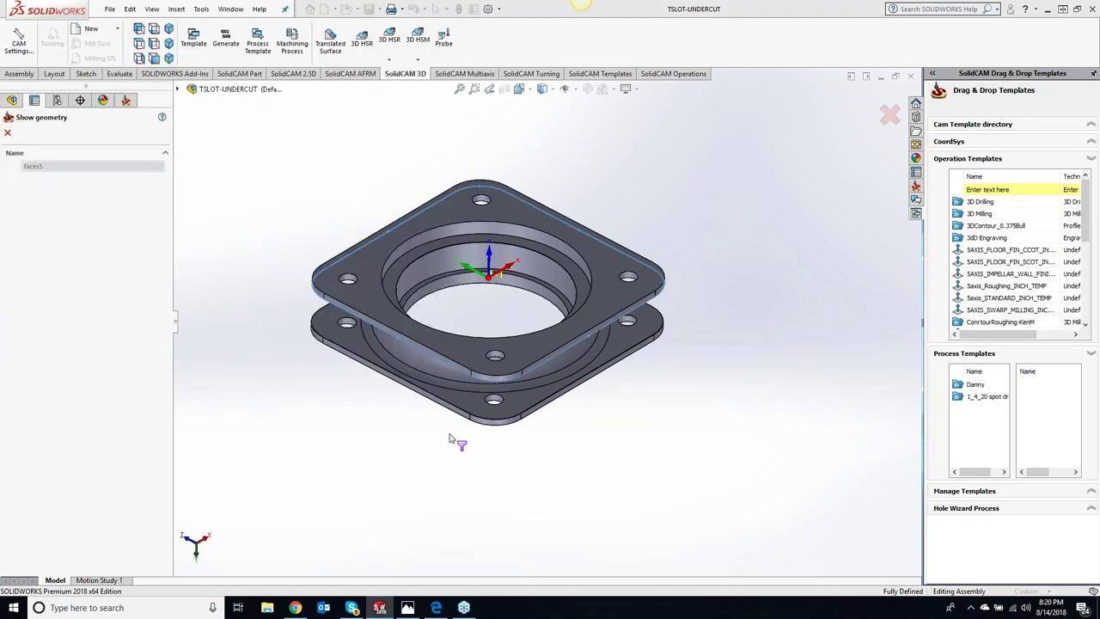
click(8, 133)
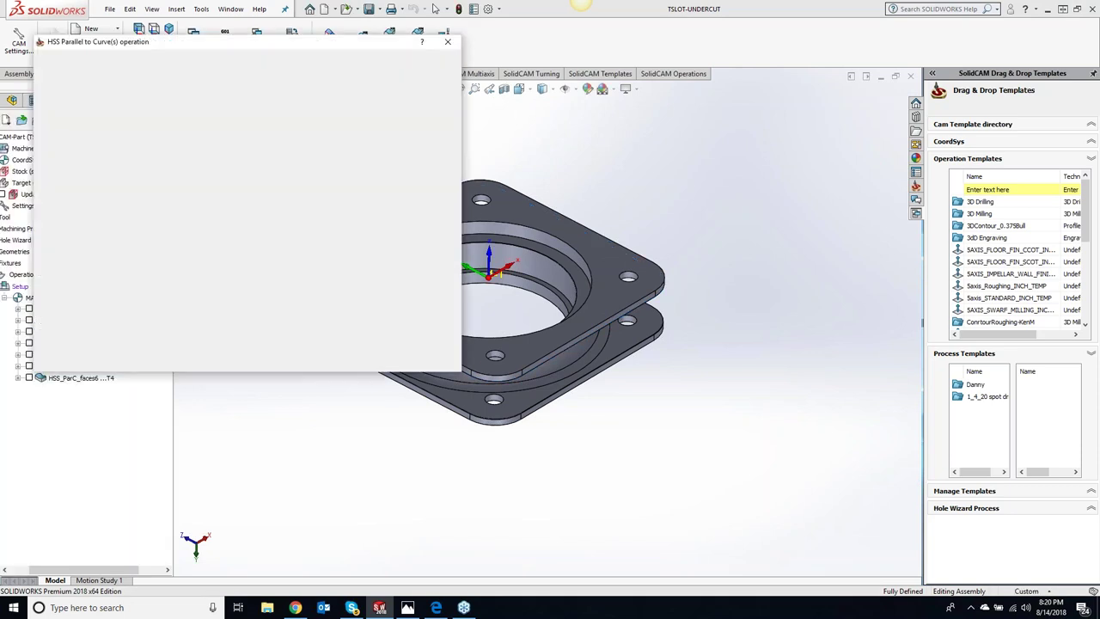
Turn the model to the flange underside and measure the gap between the two flange faces.
scroll(676, 303, down, 2)
scroll(700, 373, down, 3)
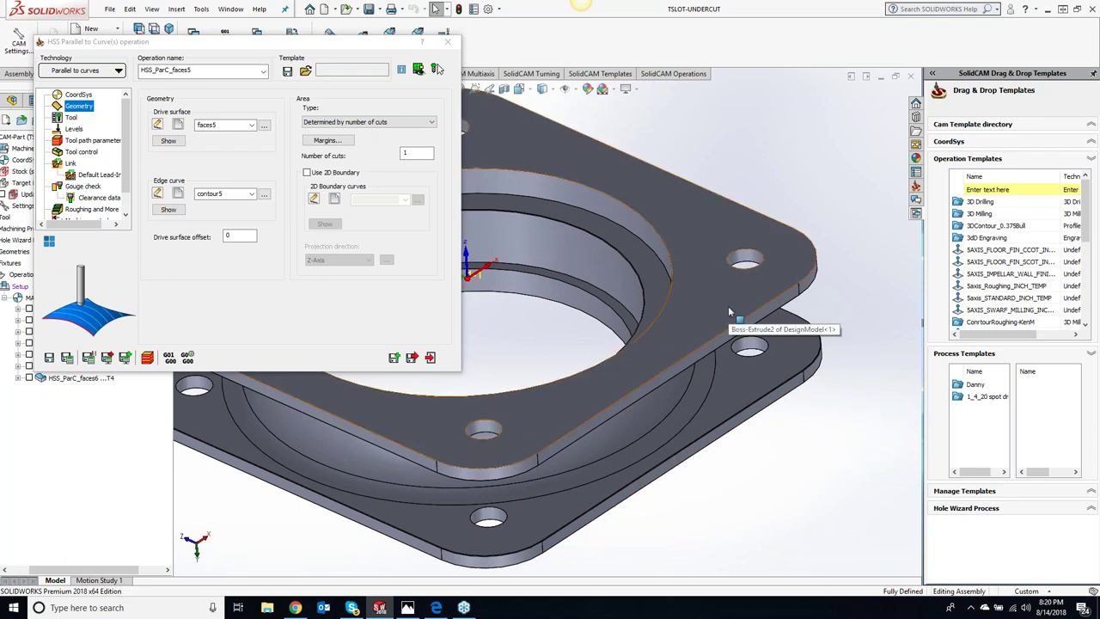
middle_drag(732, 298, 724, 342)
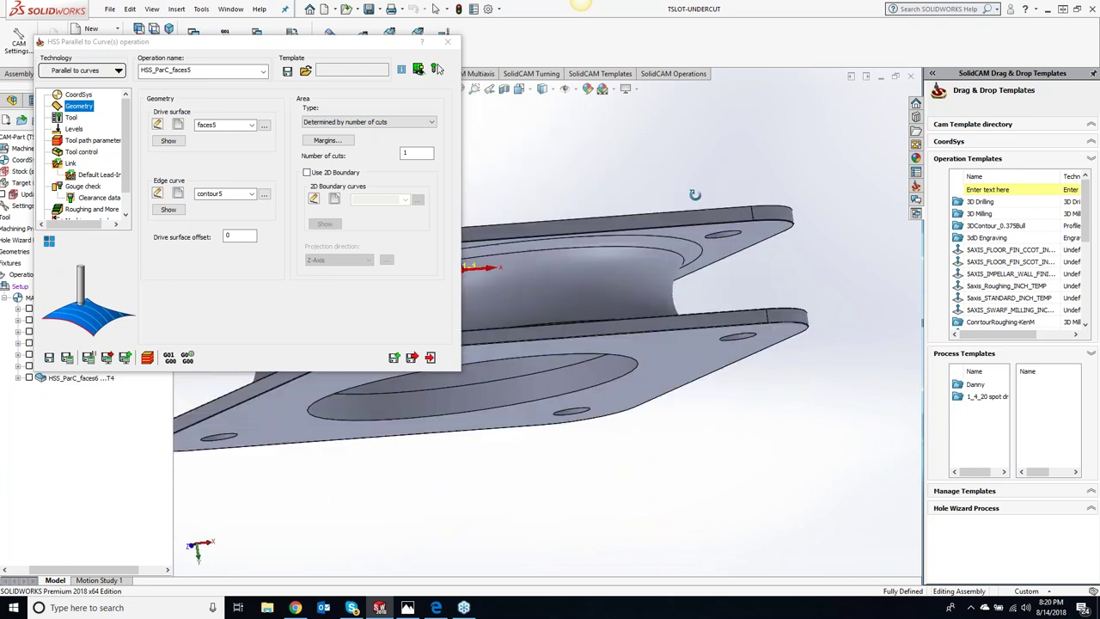
click(716, 341)
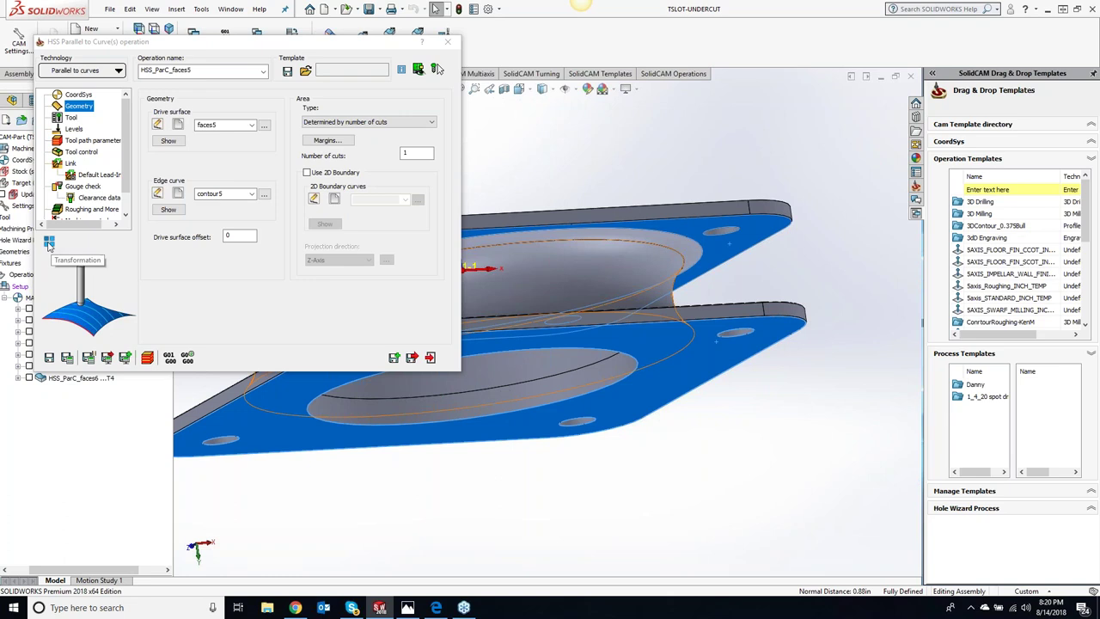
Add a translate-list copy at 0, 0, -.875 keeping the original, then save and recalculate.
click(49, 241)
click(650, 296)
click(663, 315)
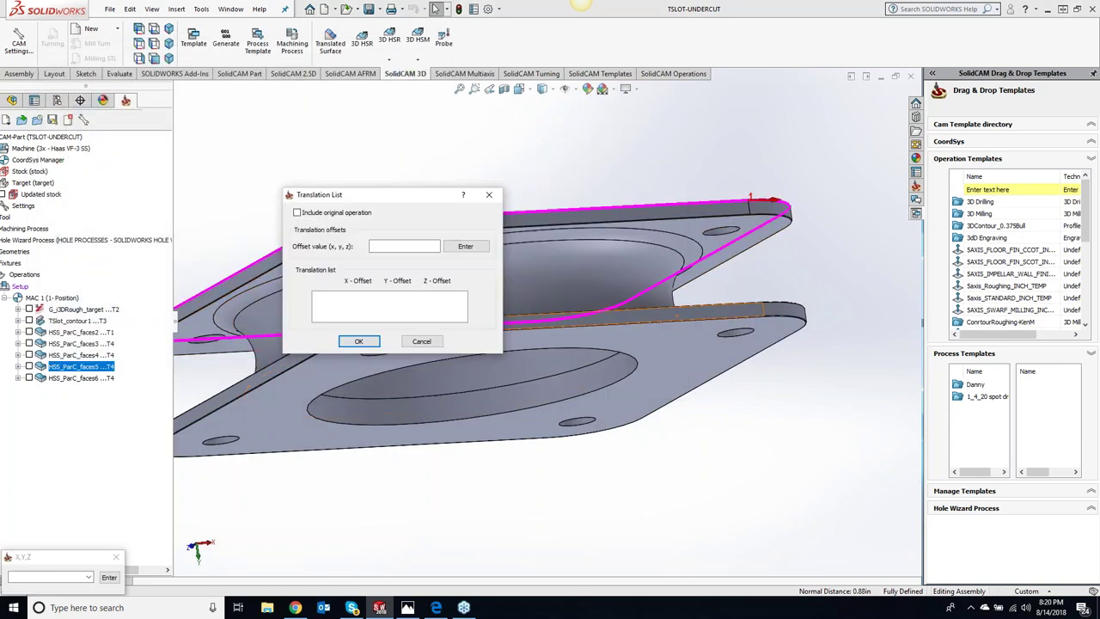
click(297, 212)
click(409, 248)
text(0, 0, -.875)
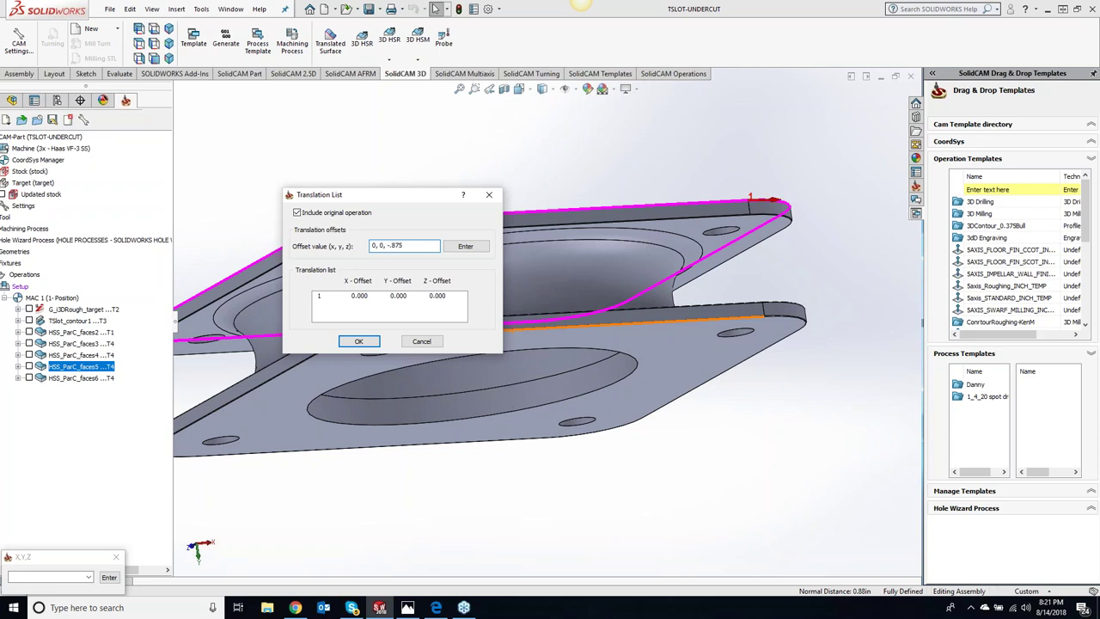
click(466, 247)
click(359, 341)
click(428, 383)
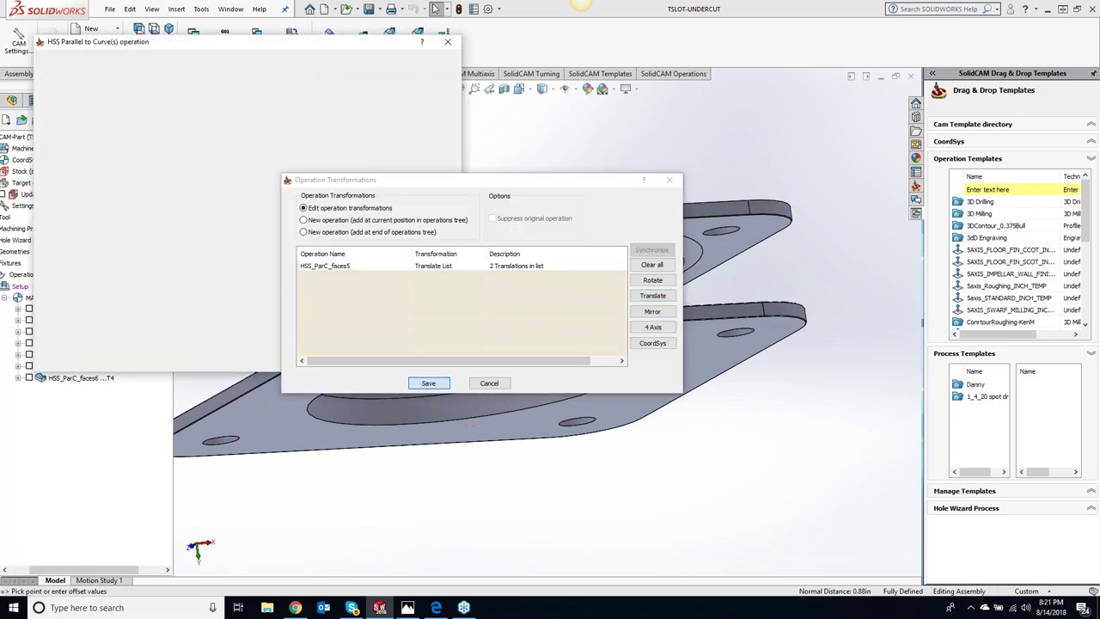
click(68, 358)
click(550, 313)
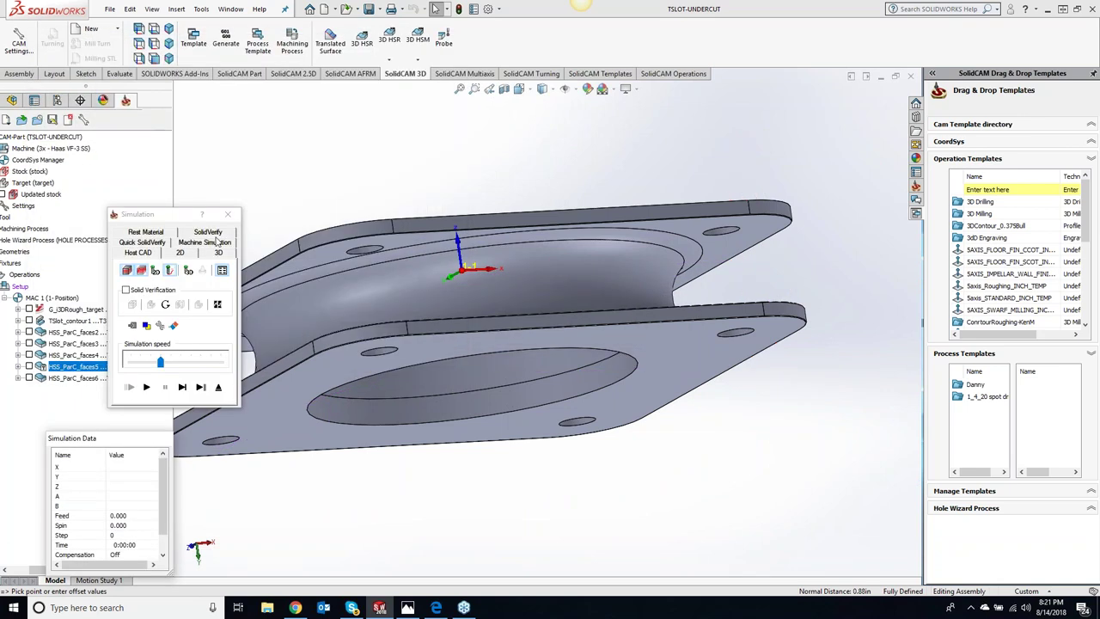
Play the translated HSS_ParC_faces5 pass in SolidVerify, then close the simulation and operation.
click(214, 233)
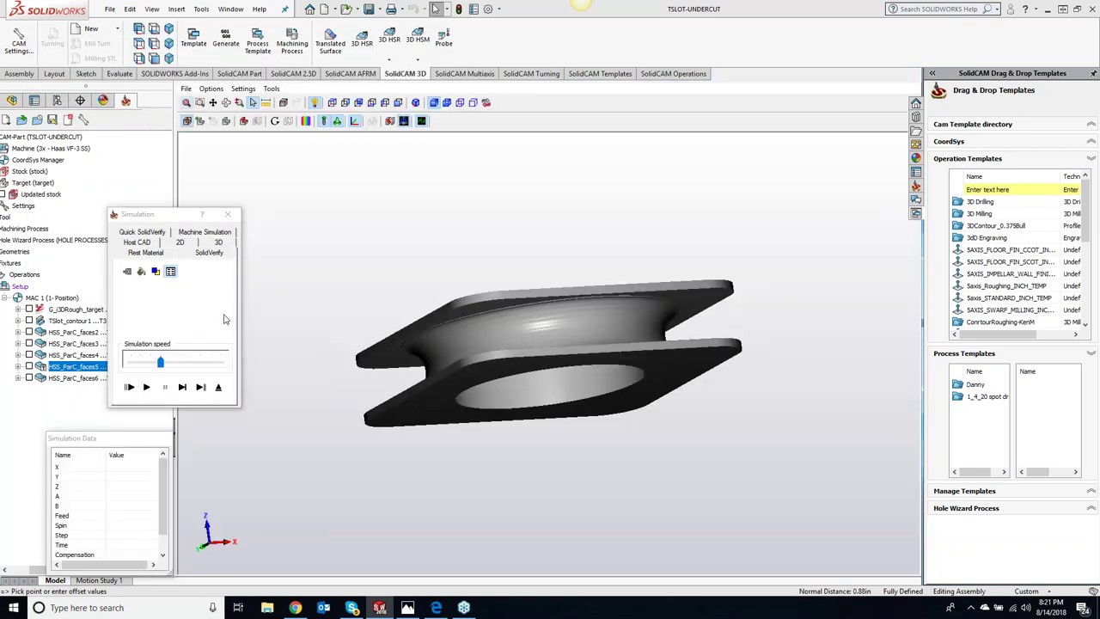
click(146, 387)
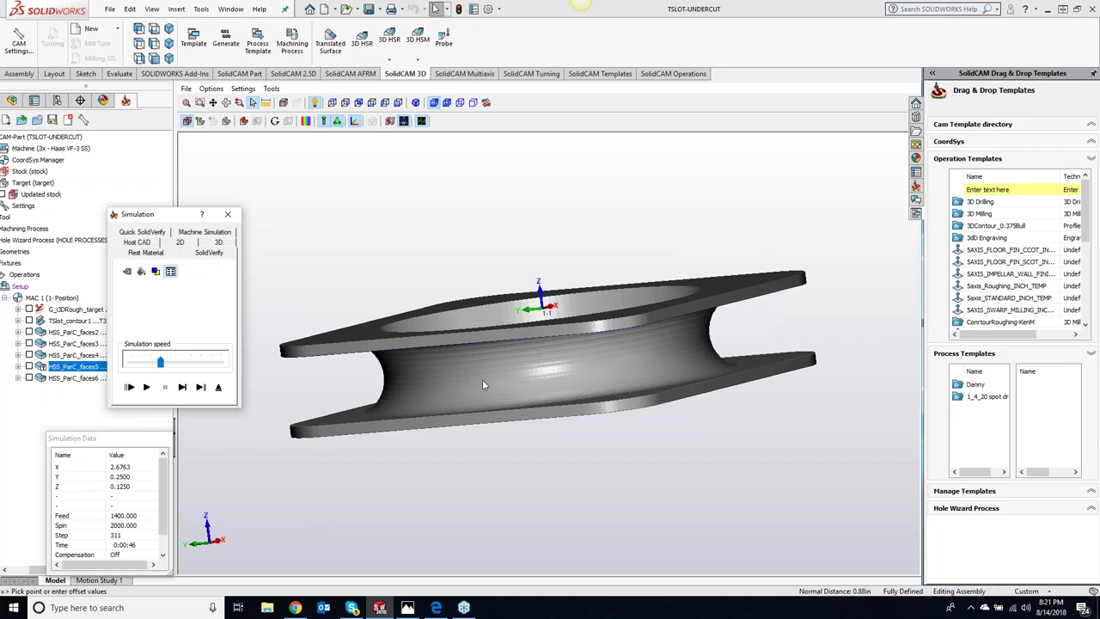
click(228, 214)
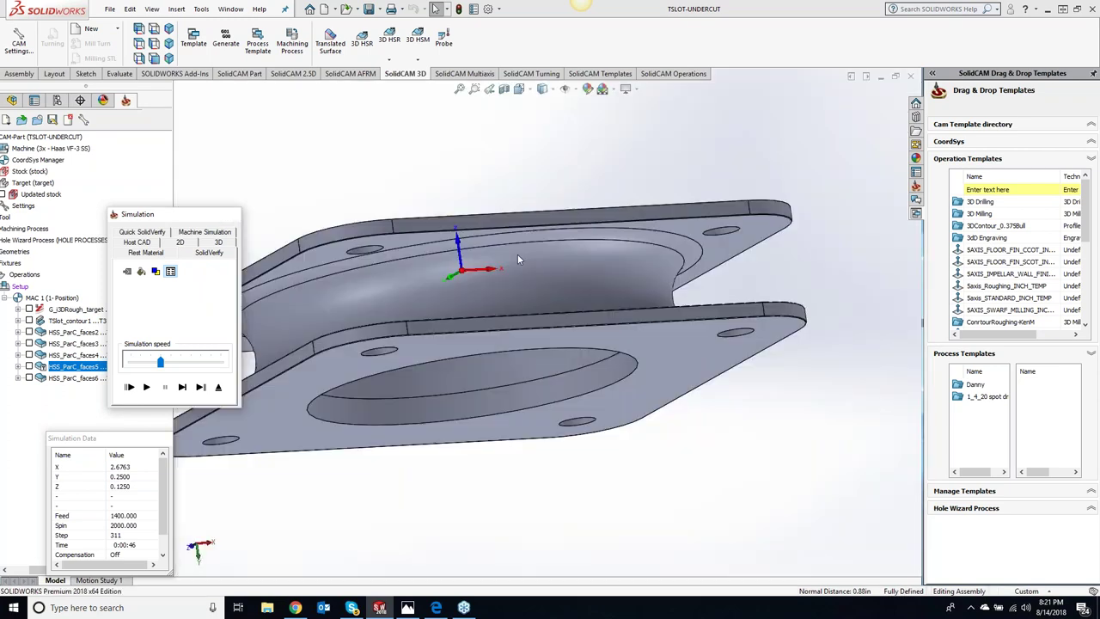
click(447, 42)
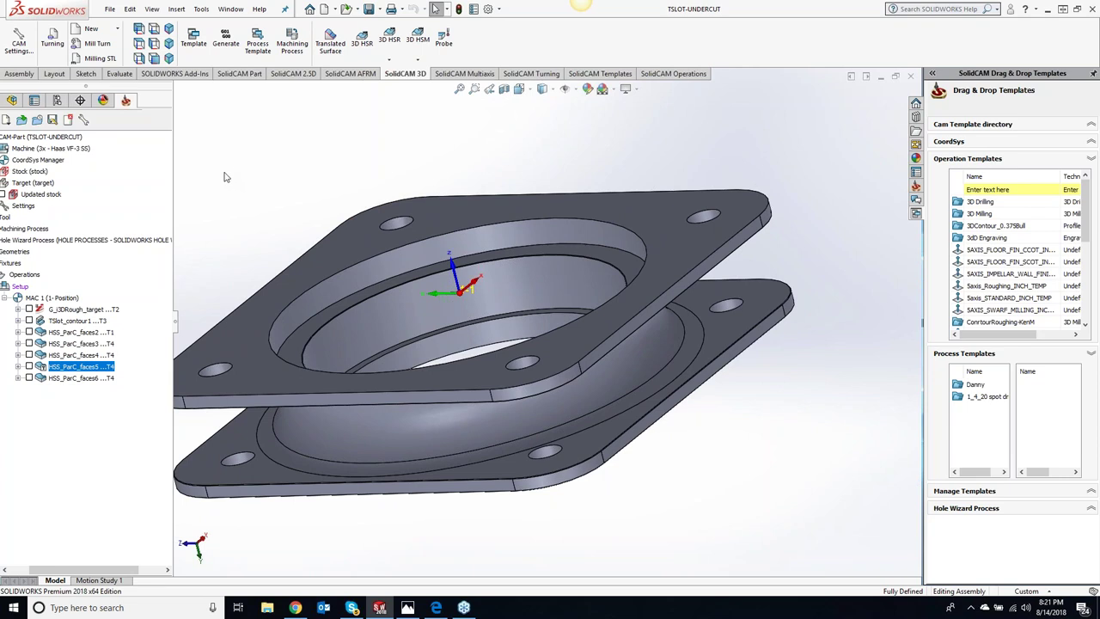
Open HSS_UNDERCUT_INTRO.prz from Recent CAM Parts, declining to locate the original model.
middle_drag(272, 214, 158, 192)
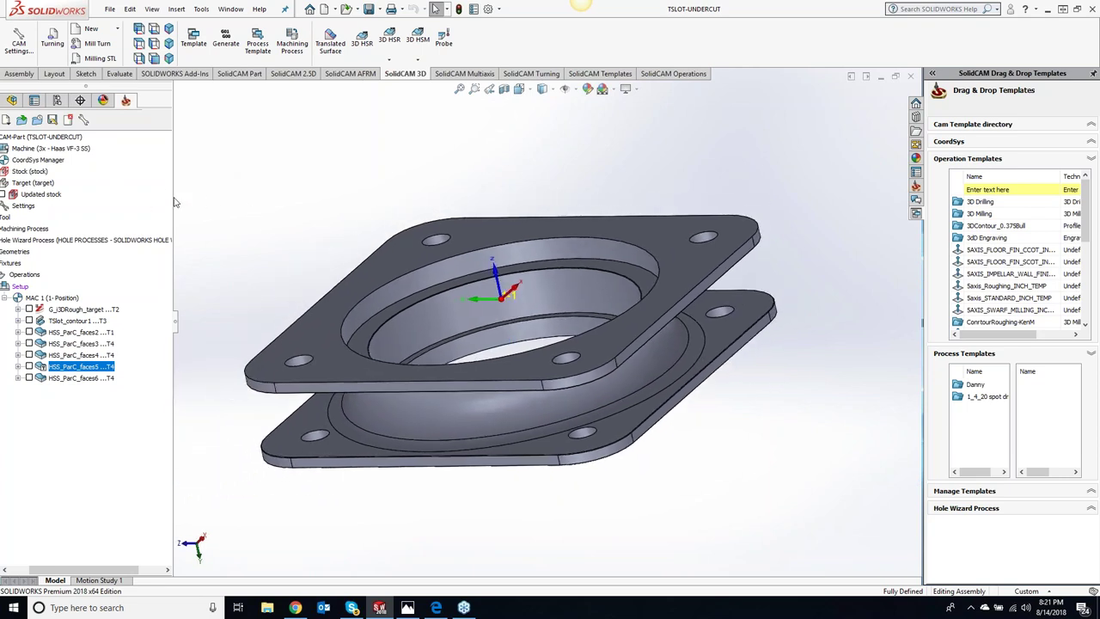
drag(180, 196, 279, 198)
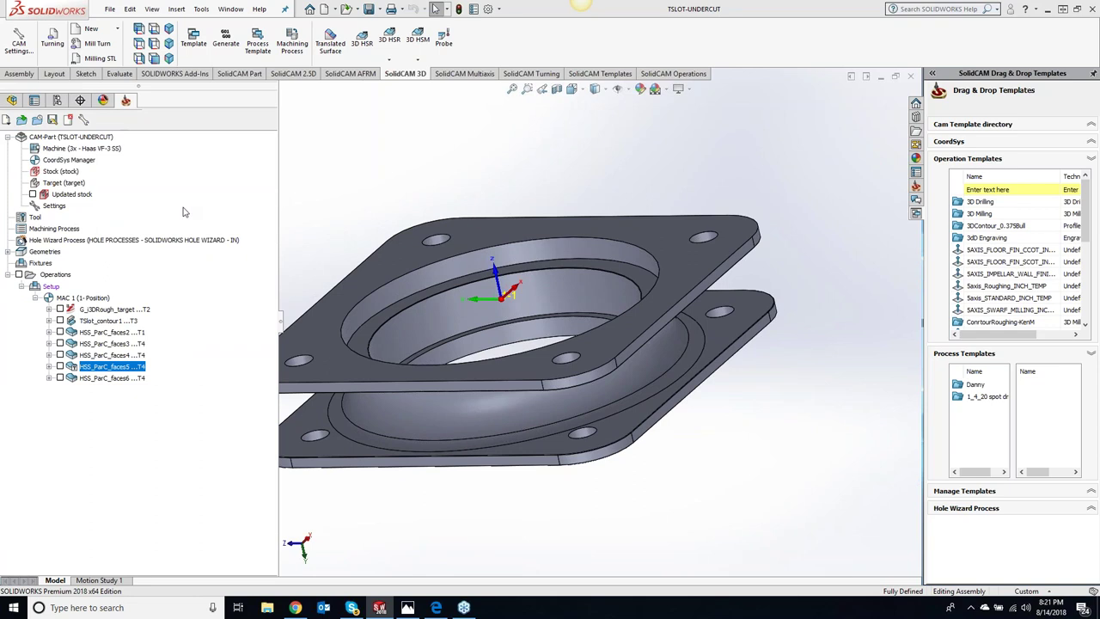
click(89, 139)
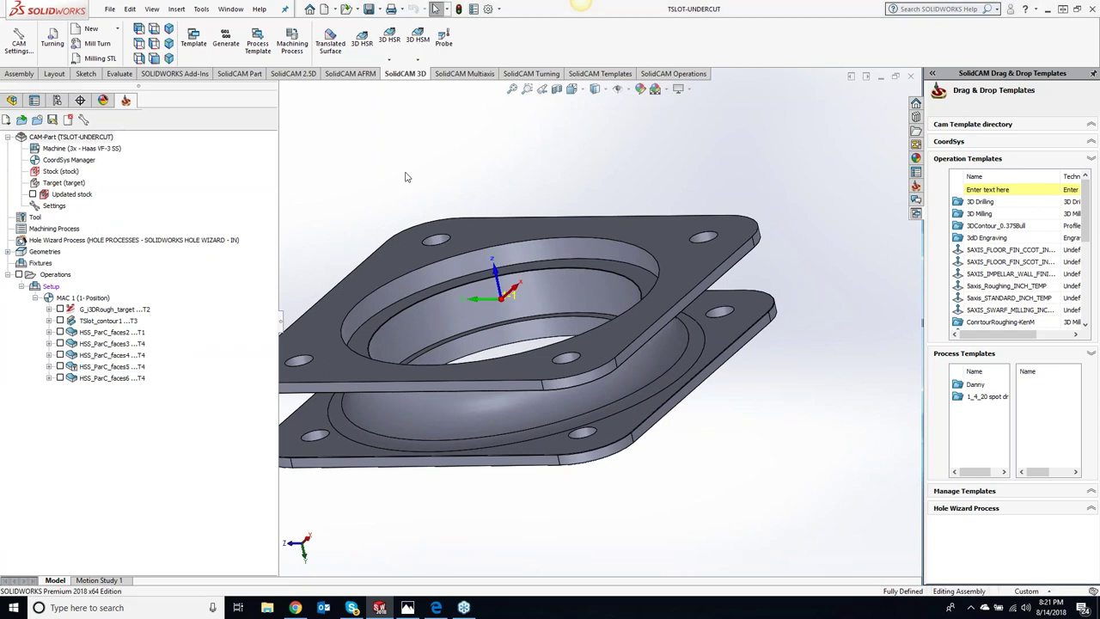
click(86, 137)
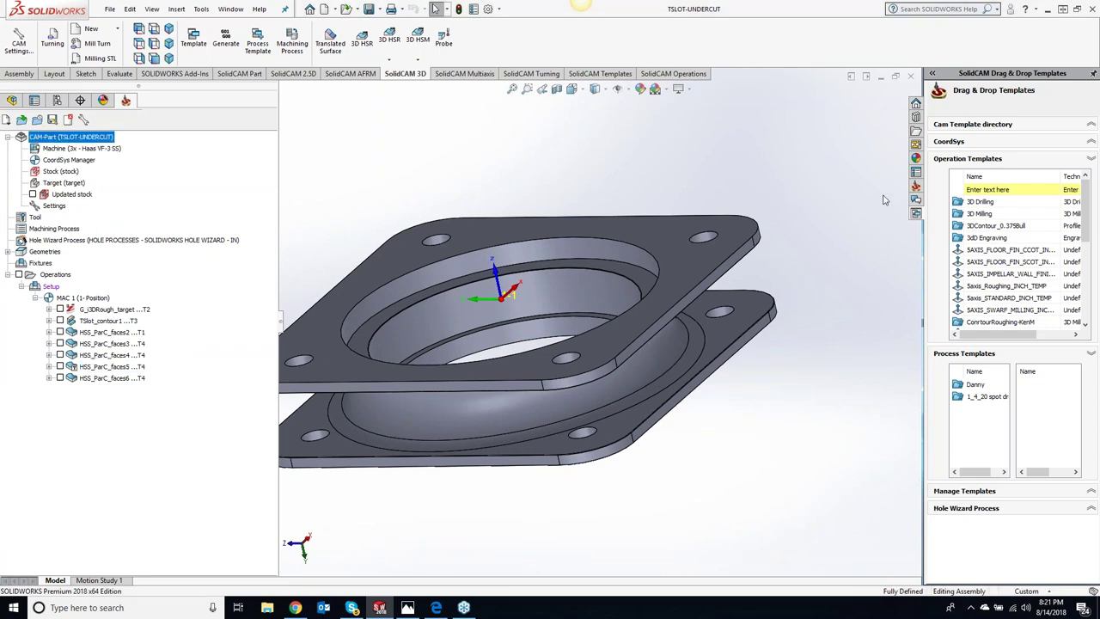
click(916, 186)
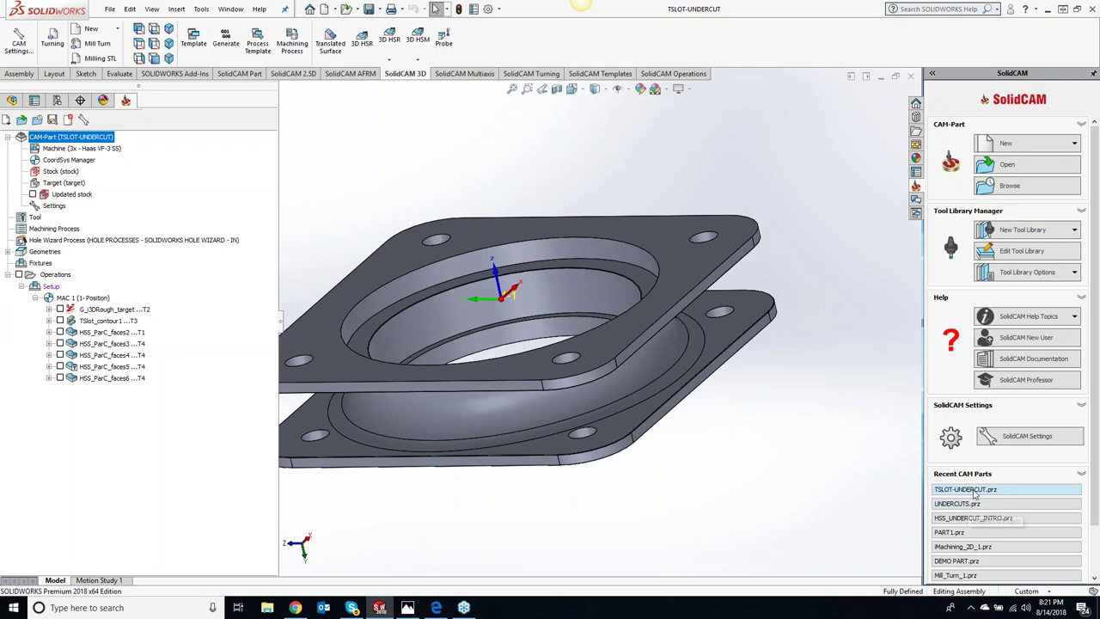
click(984, 518)
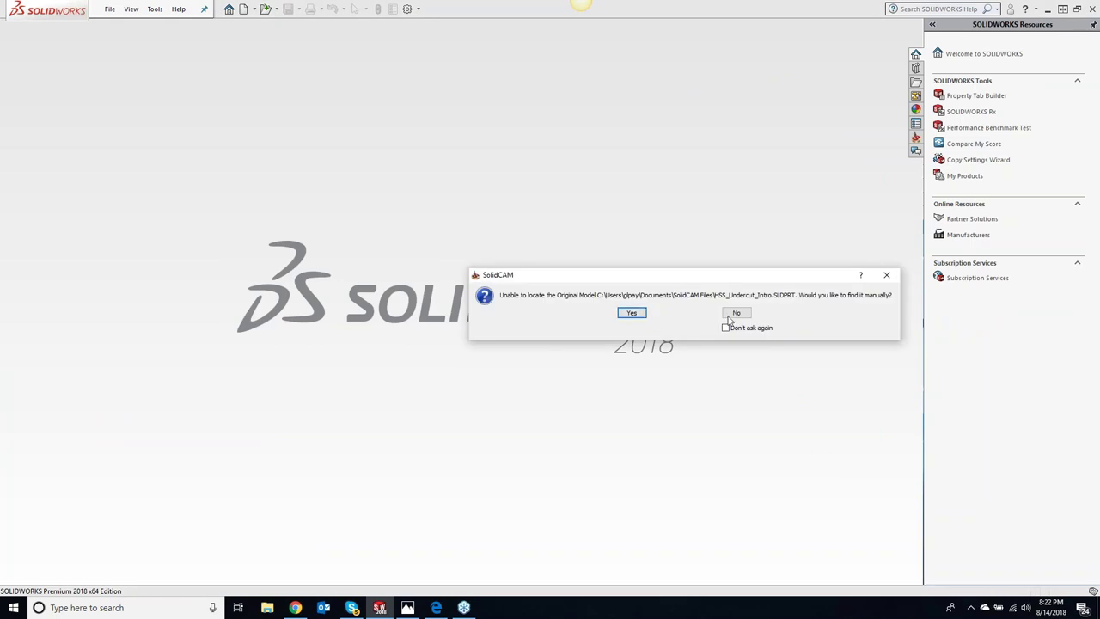
click(736, 313)
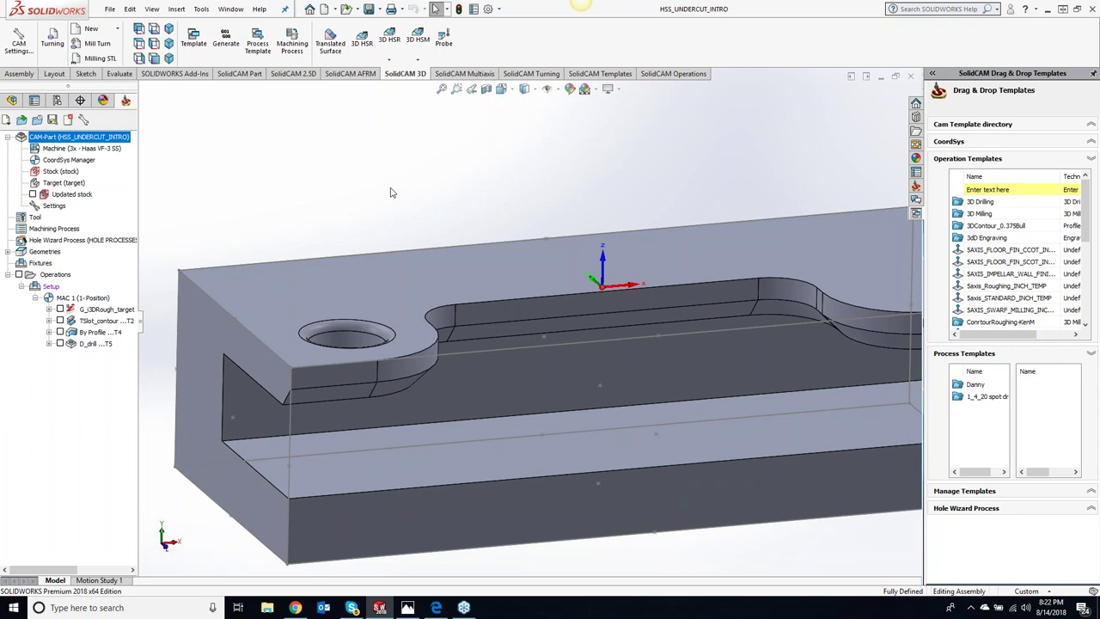
key(f)
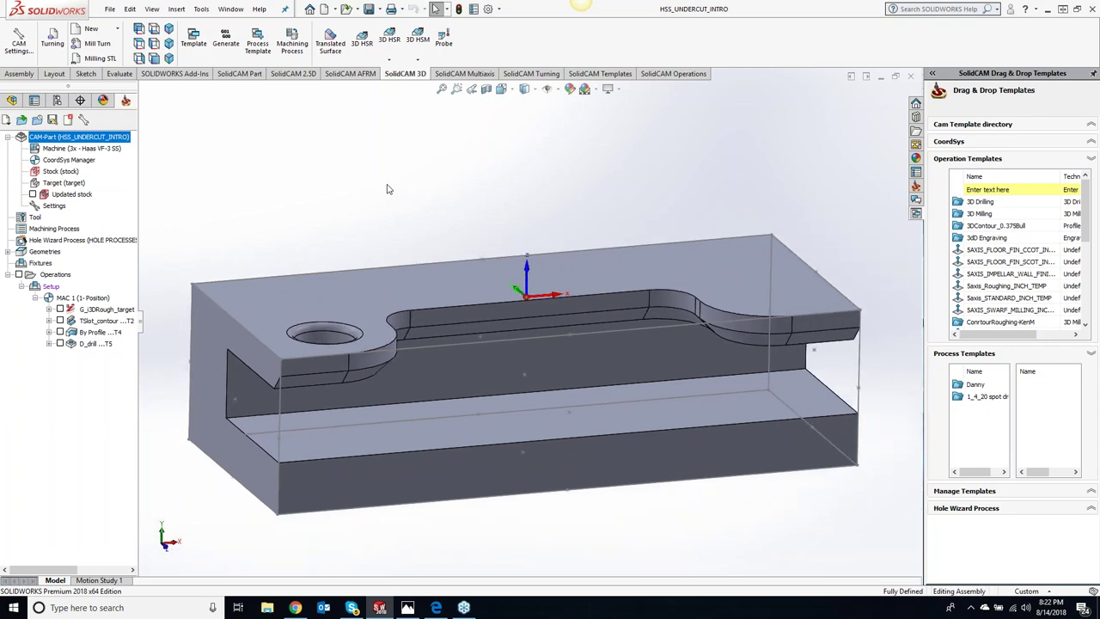
click(829, 342)
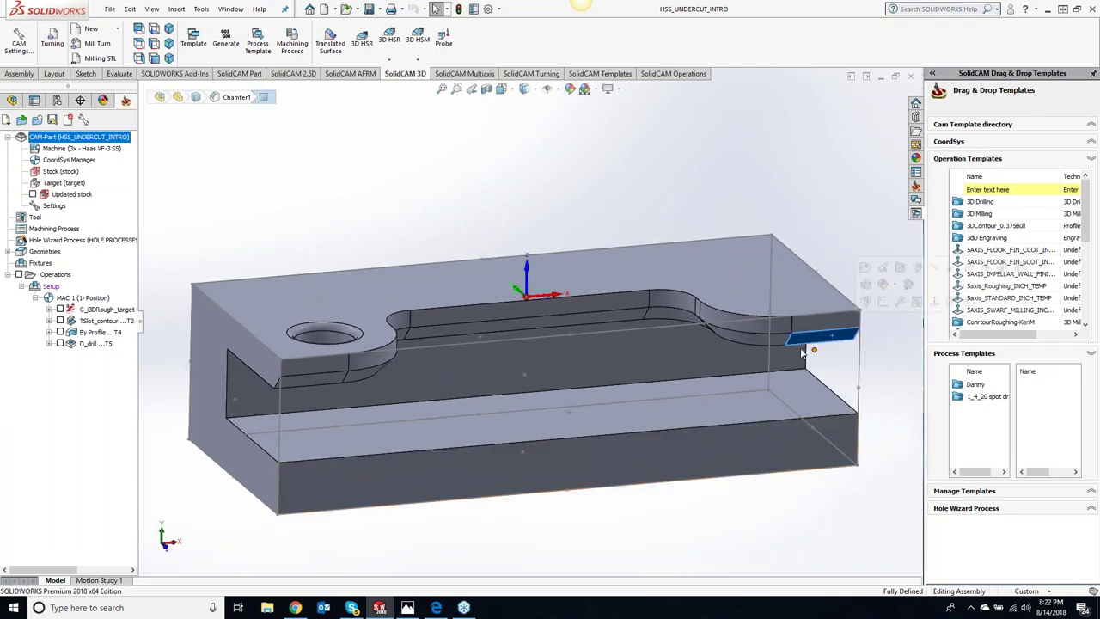
click(675, 317)
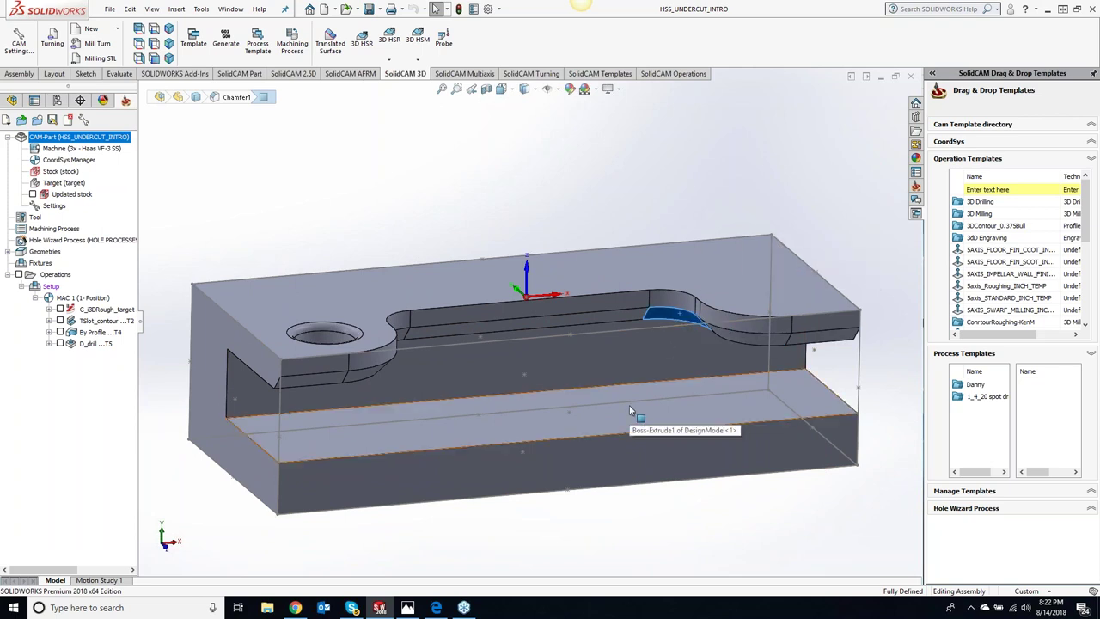
key(Escape)
middle_drag(557, 372, 567, 344)
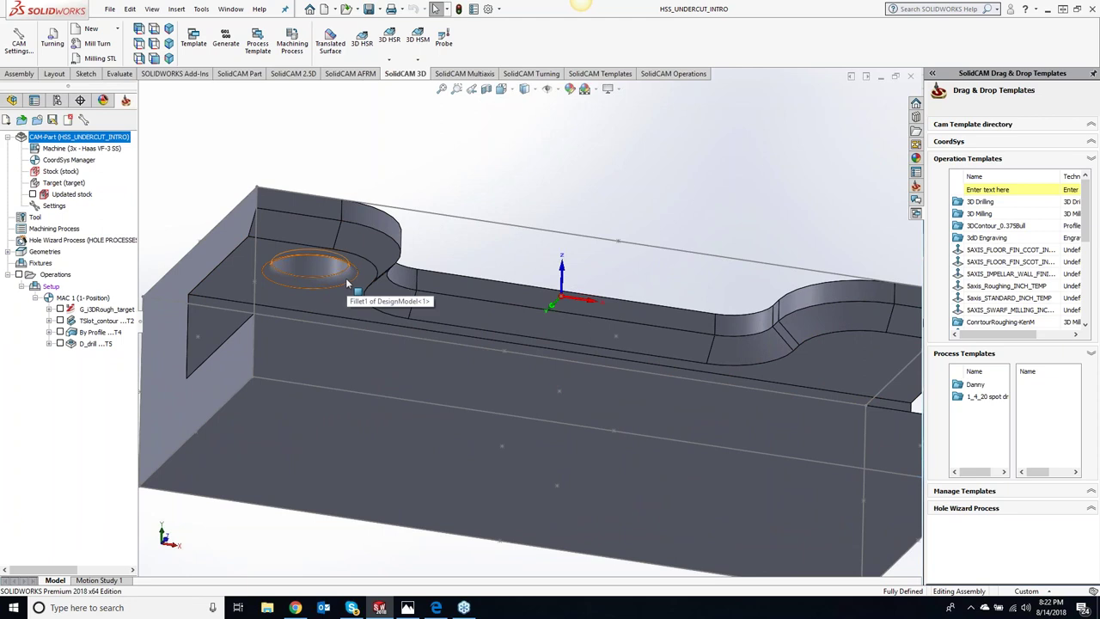
key(ctrl+7)
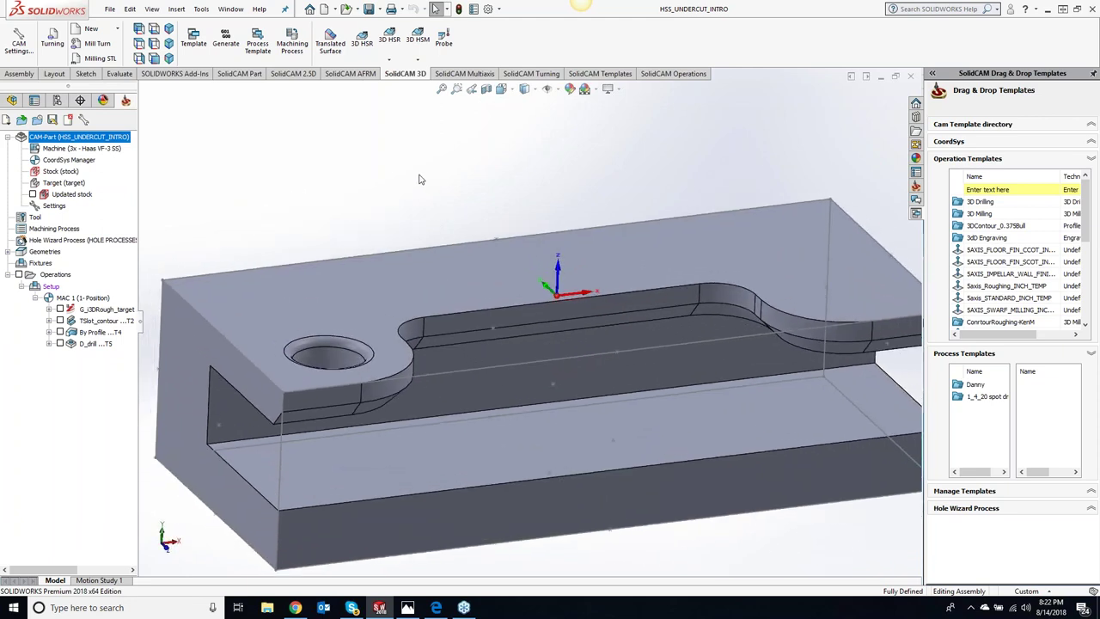
right_click(95, 345)
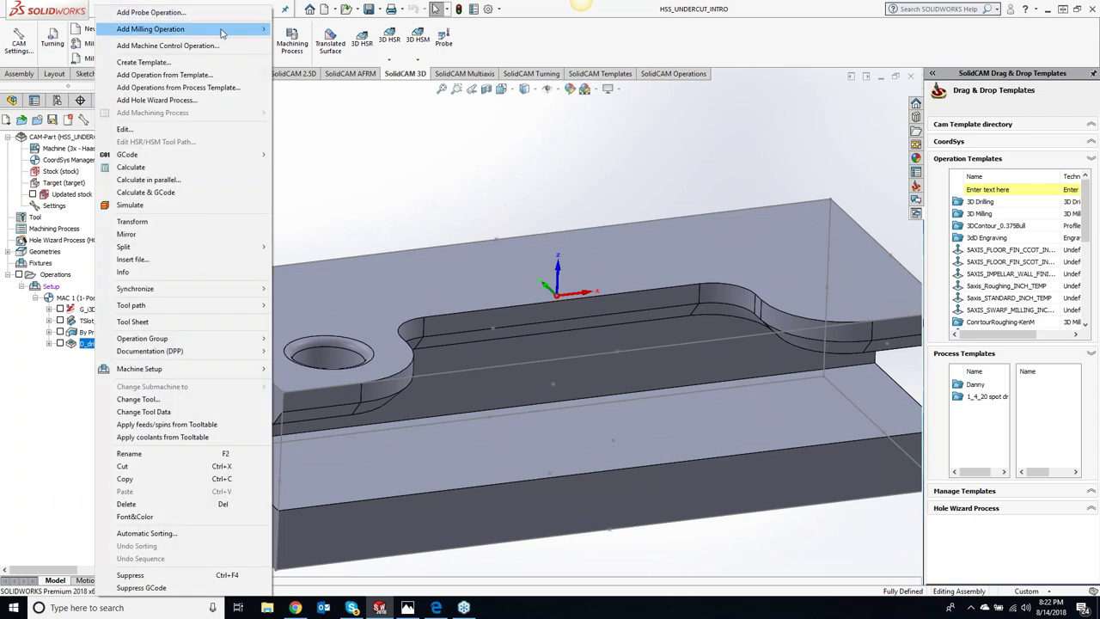
Add a new HSS Parallel to Curve(s) milling operation from D_drill and begin a new drive surface.
click(326, 253)
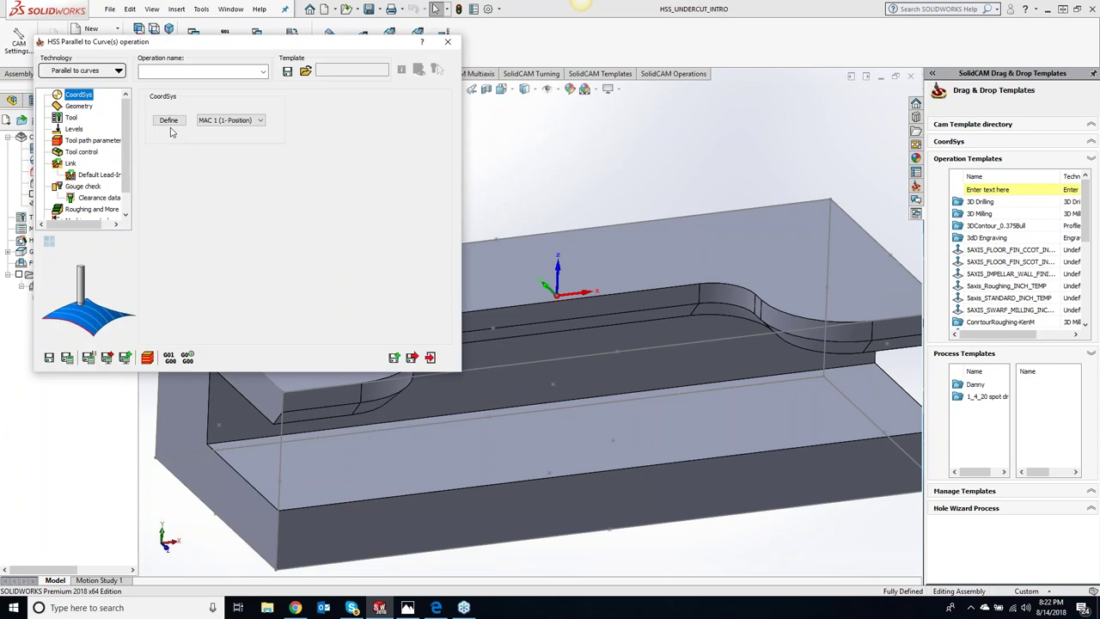
click(79, 106)
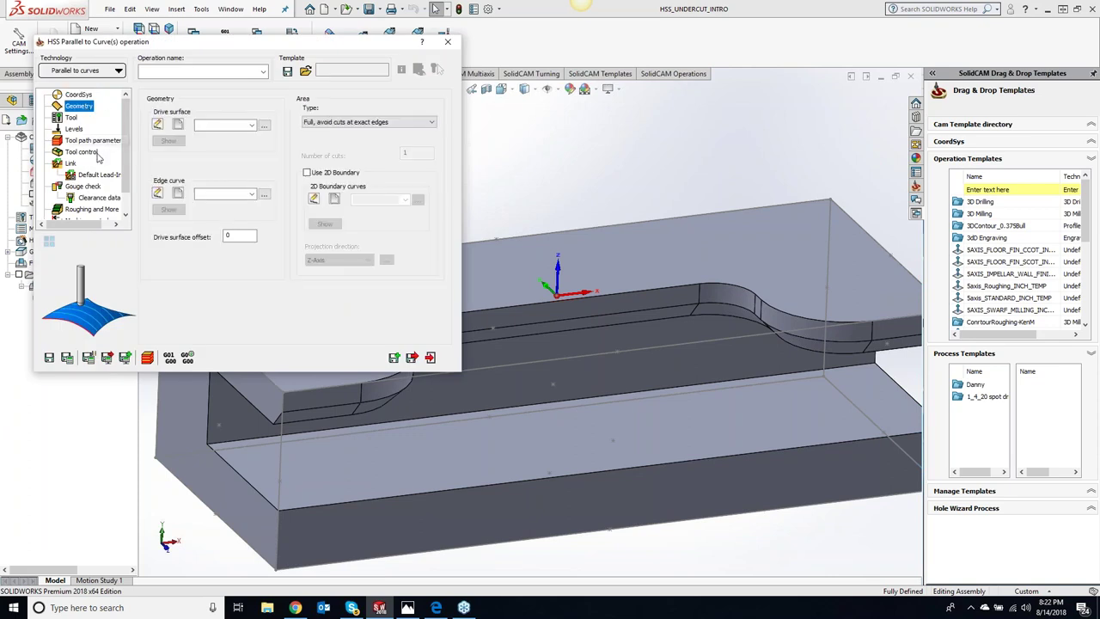
click(182, 127)
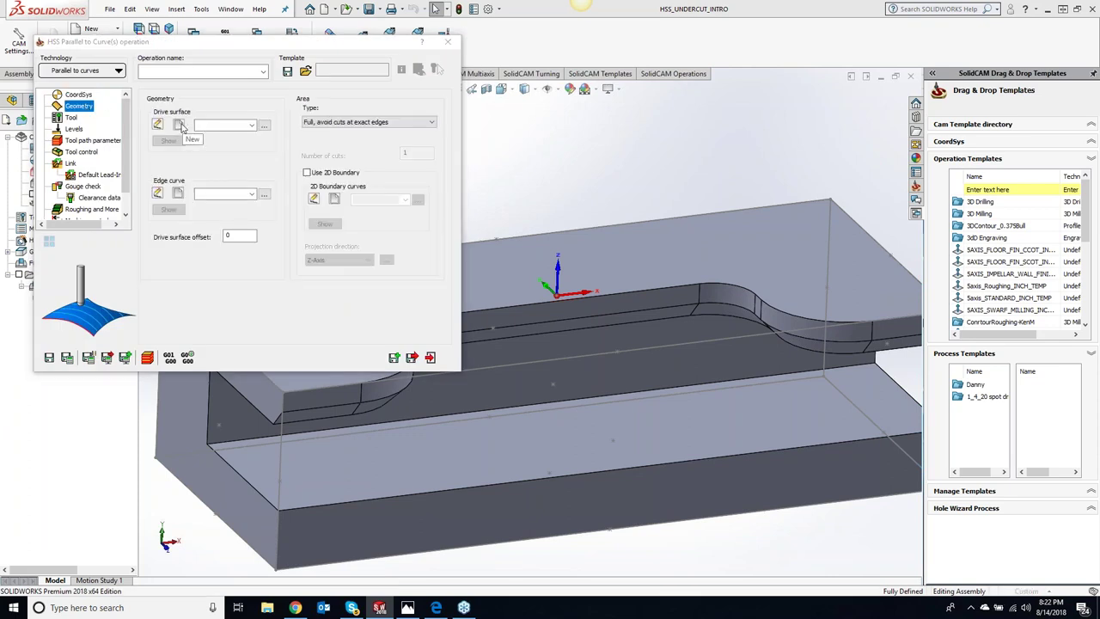
Pick the undercut faces along the slot and confirm them as drive surface faces3.
mouse_move(351, 315)
middle_down()
mouse_move(688, 378)
mouse_move(825, 344)
middle_up()
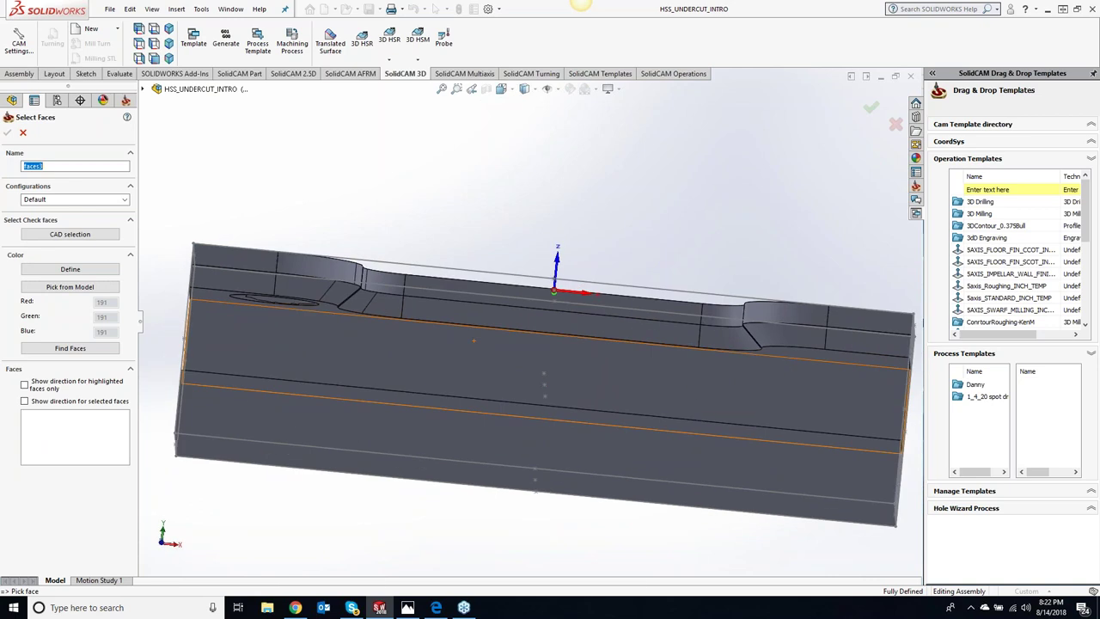
click(839, 339)
click(791, 341)
click(743, 348)
click(553, 323)
click(335, 302)
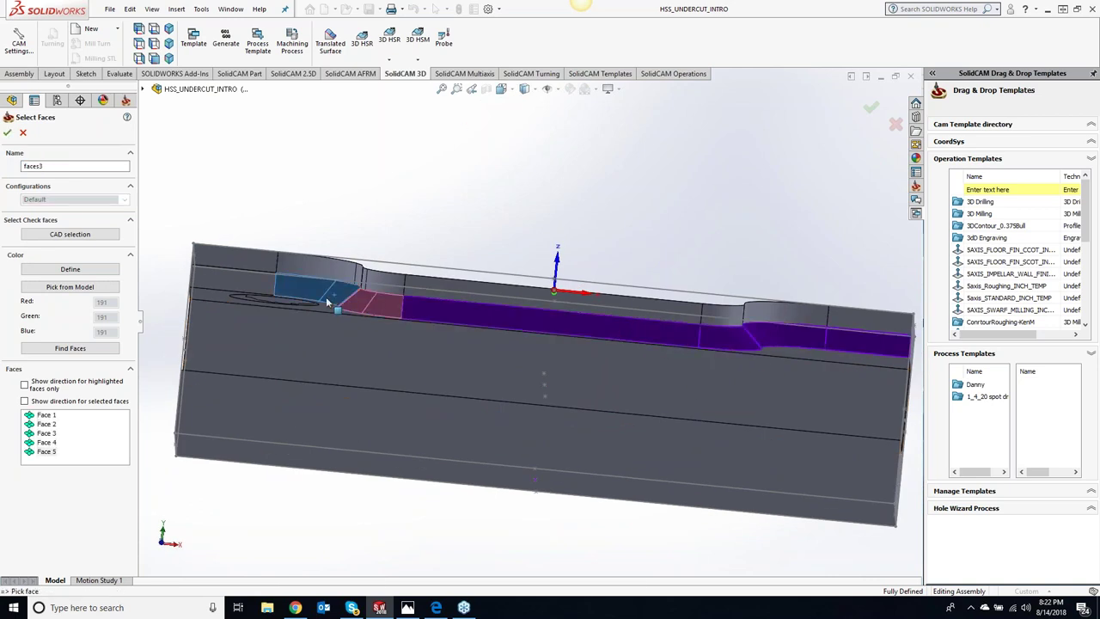
click(316, 285)
click(232, 280)
click(7, 133)
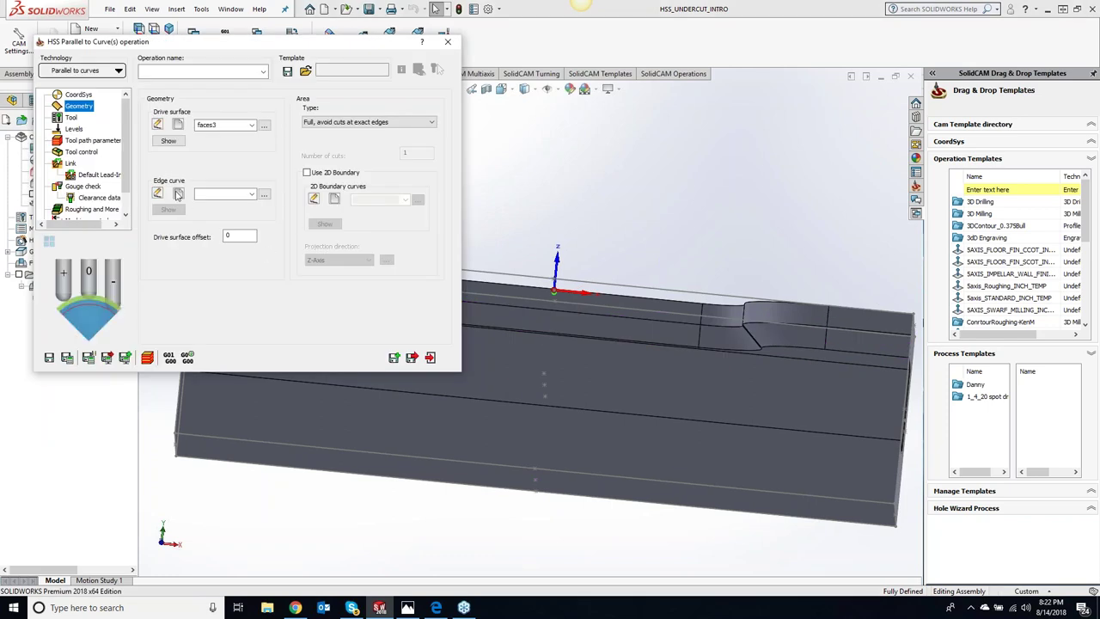
click(177, 192)
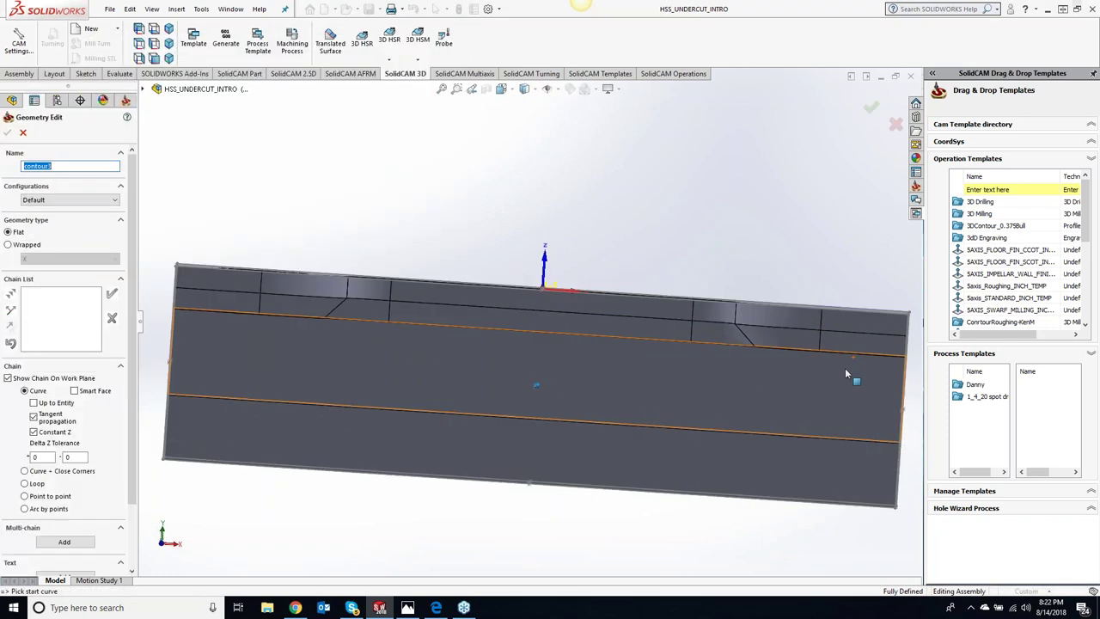
With Tangent propagation and Constant Z off, chain the slot's top and curved pocket edges.
click(34, 416)
click(34, 432)
click(807, 355)
click(721, 350)
click(322, 345)
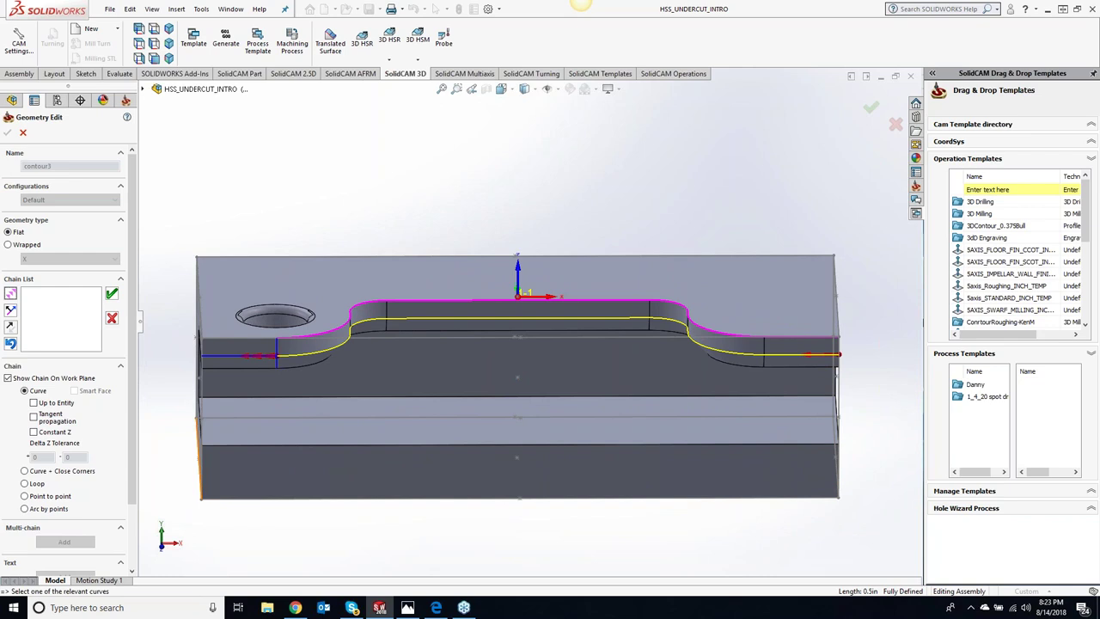
click(112, 293)
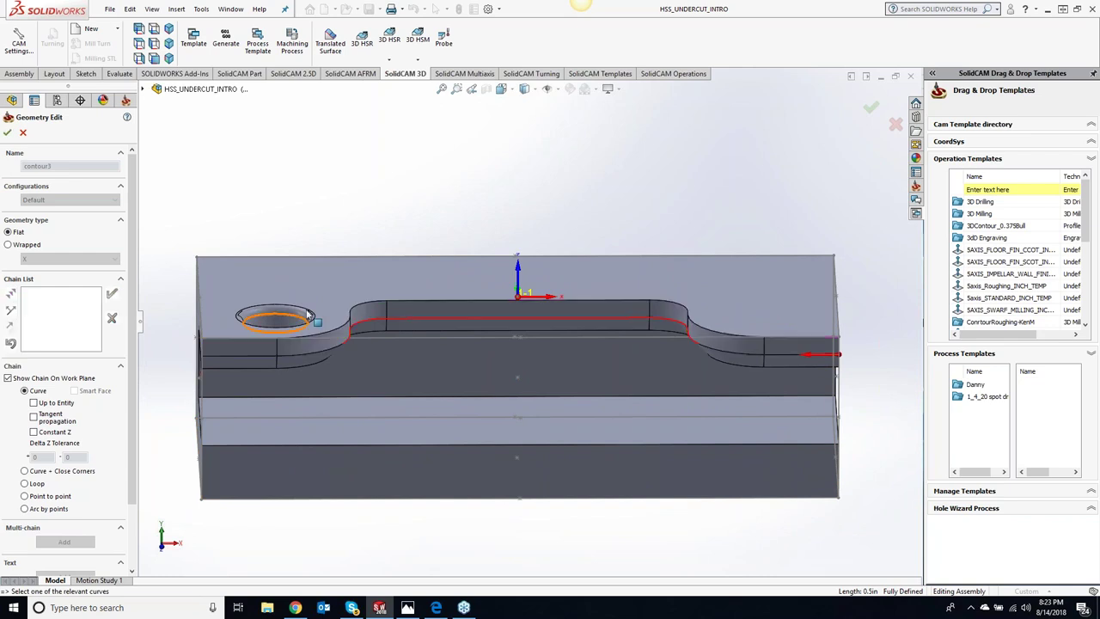
Accept the chain as edge curve contour3 and bring up the list of cutters.
click(7, 131)
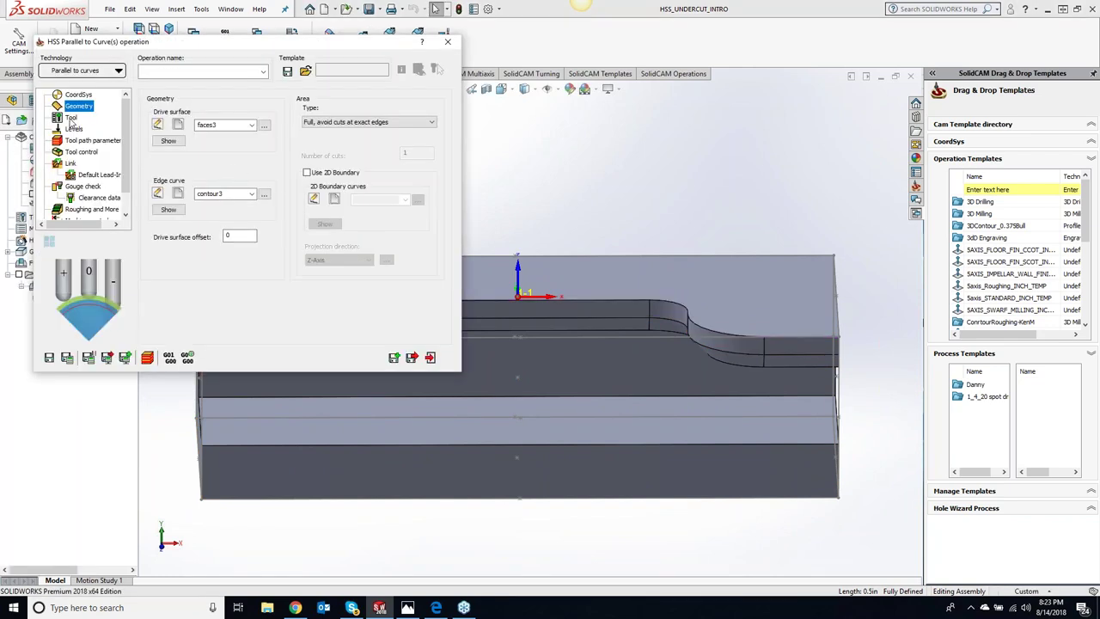
click(72, 117)
click(213, 269)
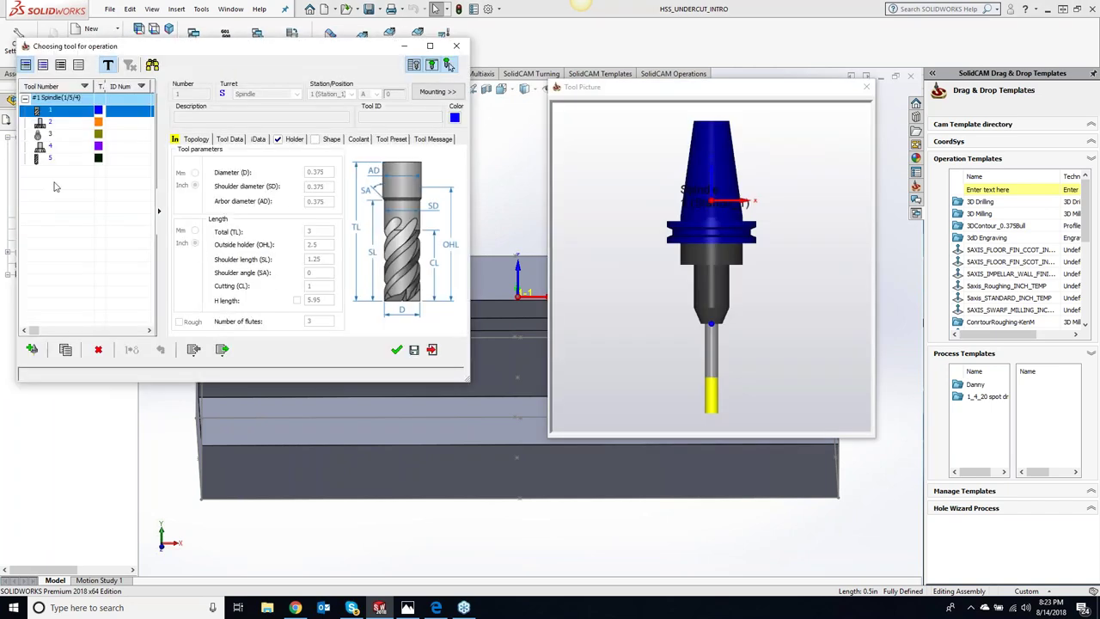
Assign tool 4, the 0.625 in dovetail cutter, to the undercut operation.
click(56, 148)
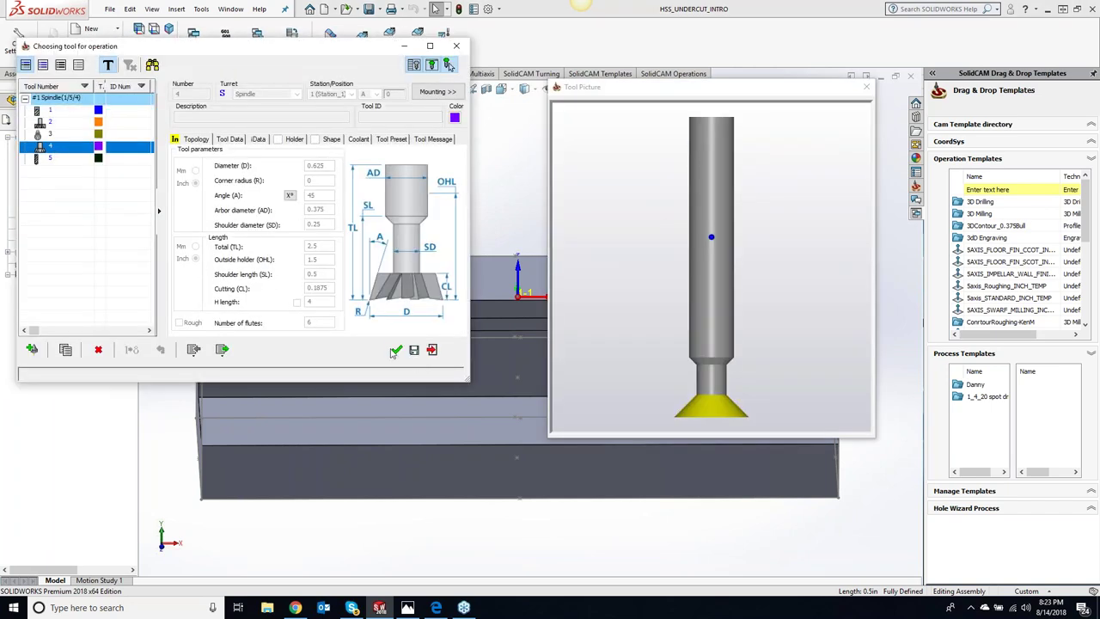
click(396, 349)
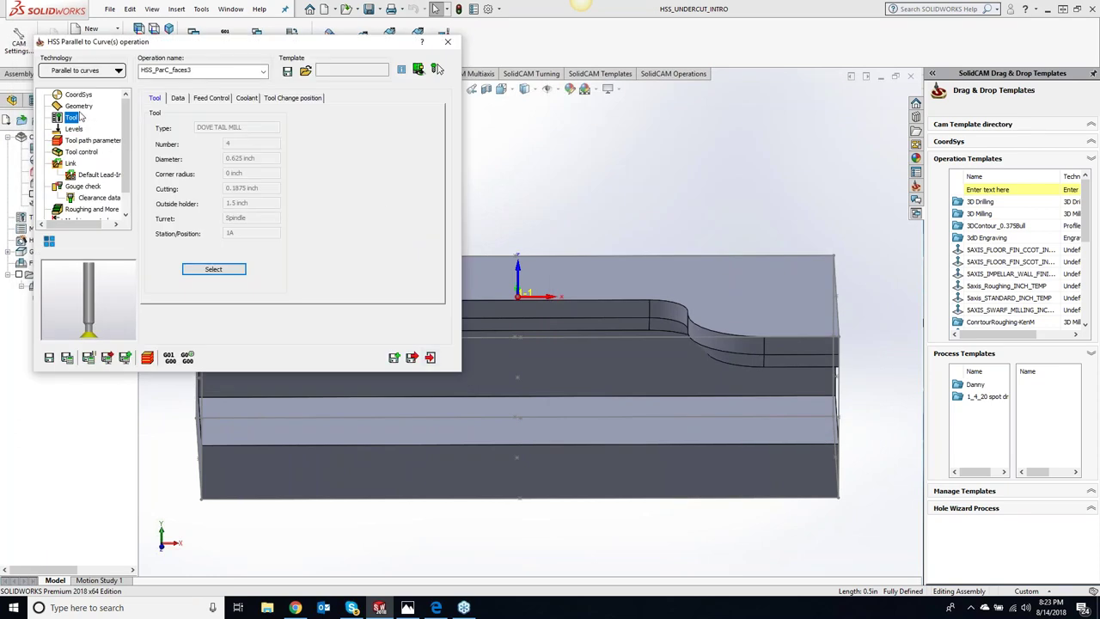
click(79, 107)
Set the geometry Area Type to 'Determined by number of cuts' with 1 cut.
click(343, 122)
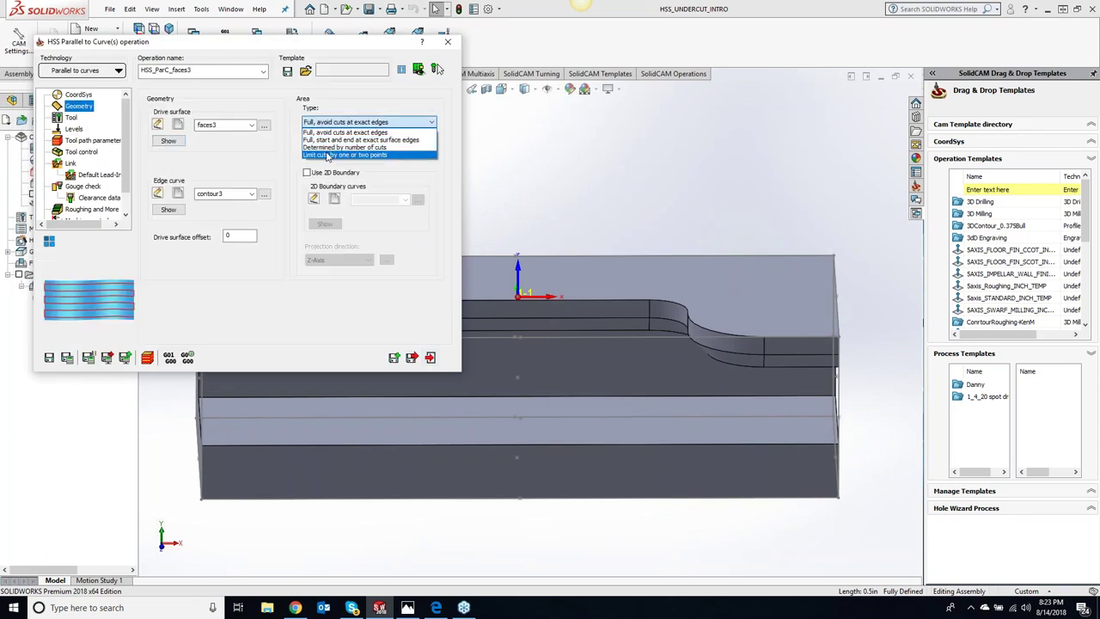
click(329, 147)
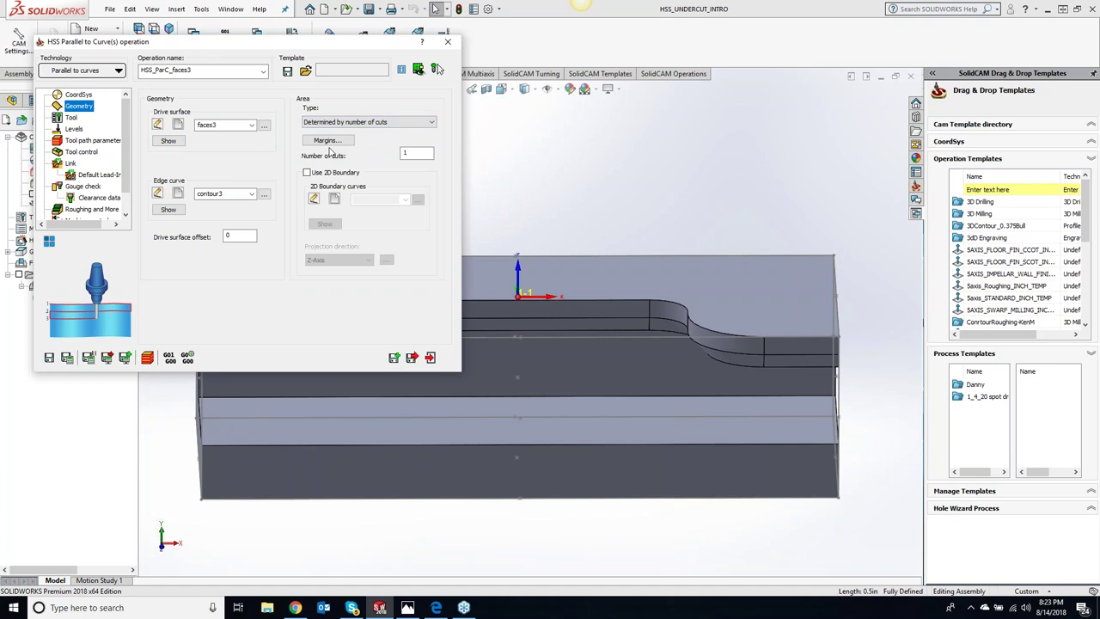
click(438, 72)
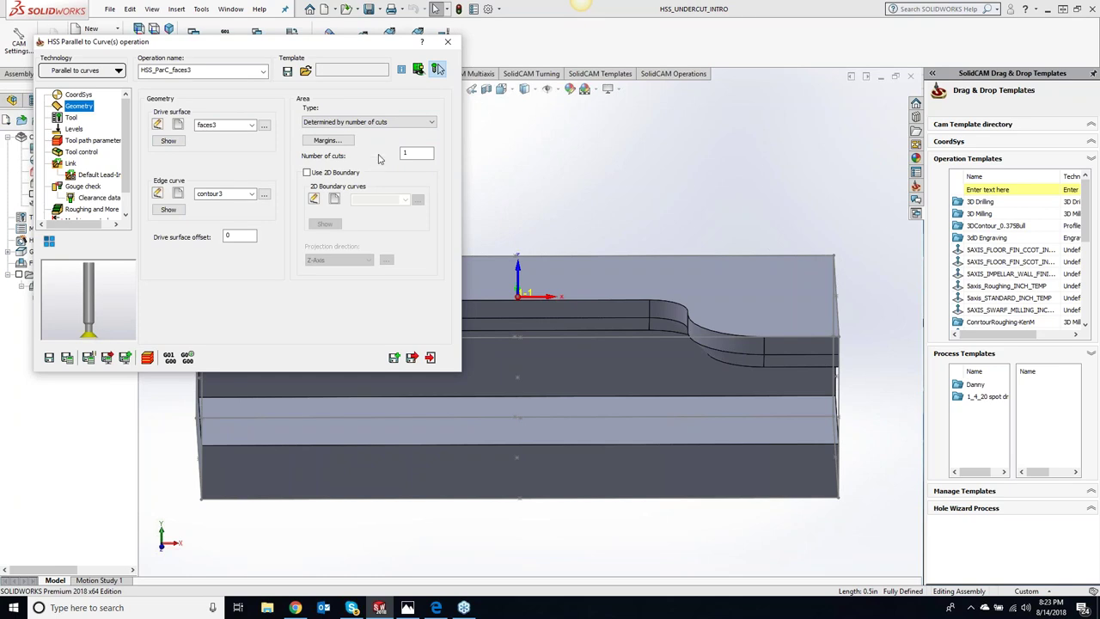
click(373, 126)
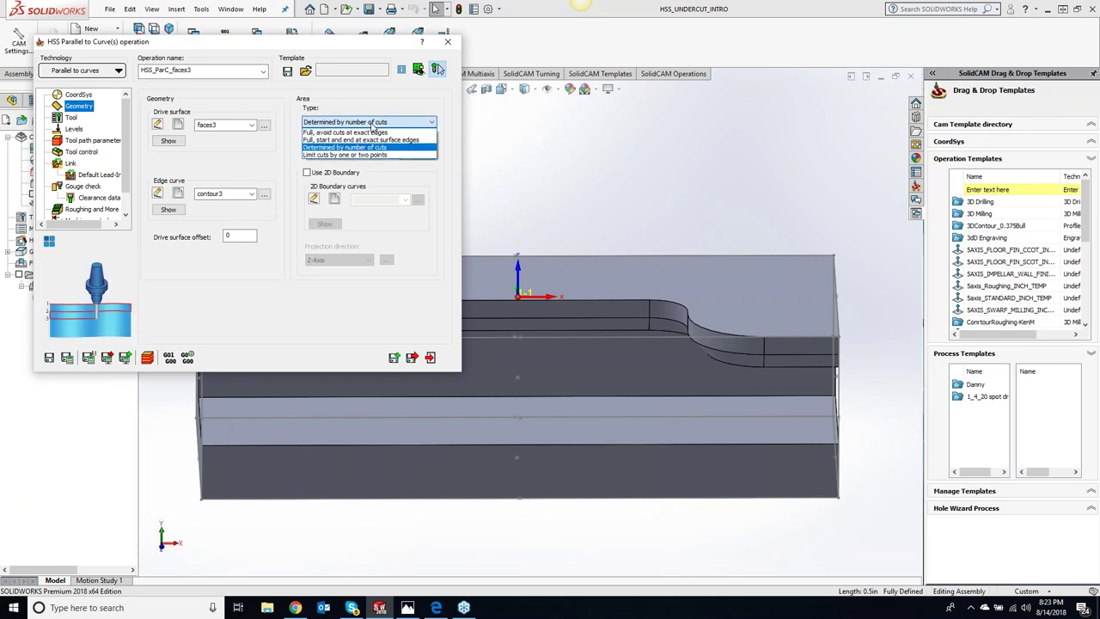
click(391, 121)
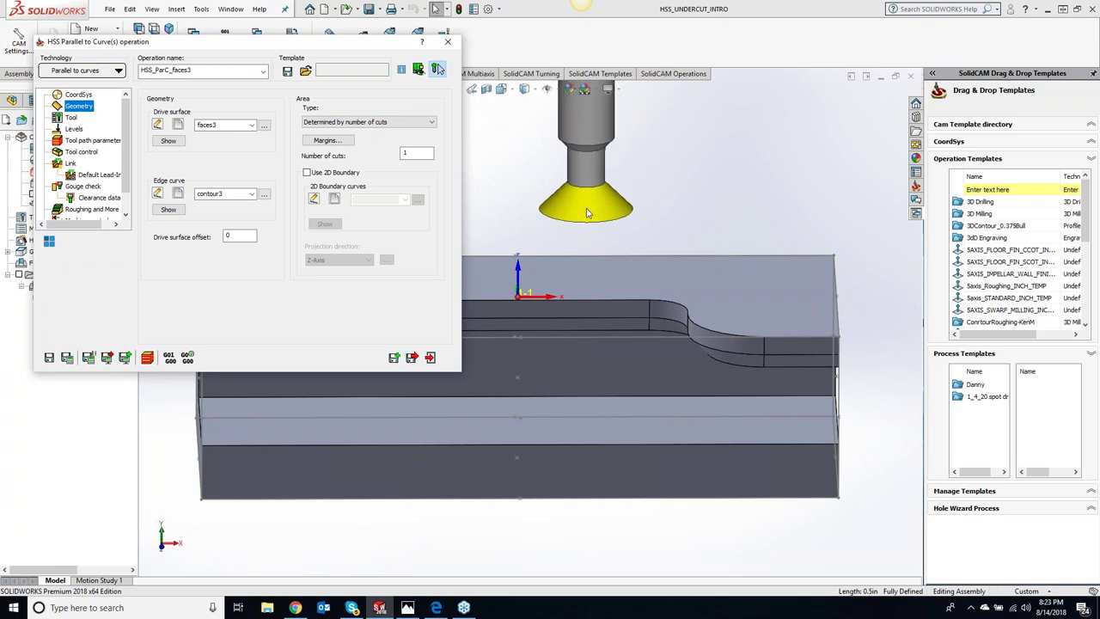
click(72, 118)
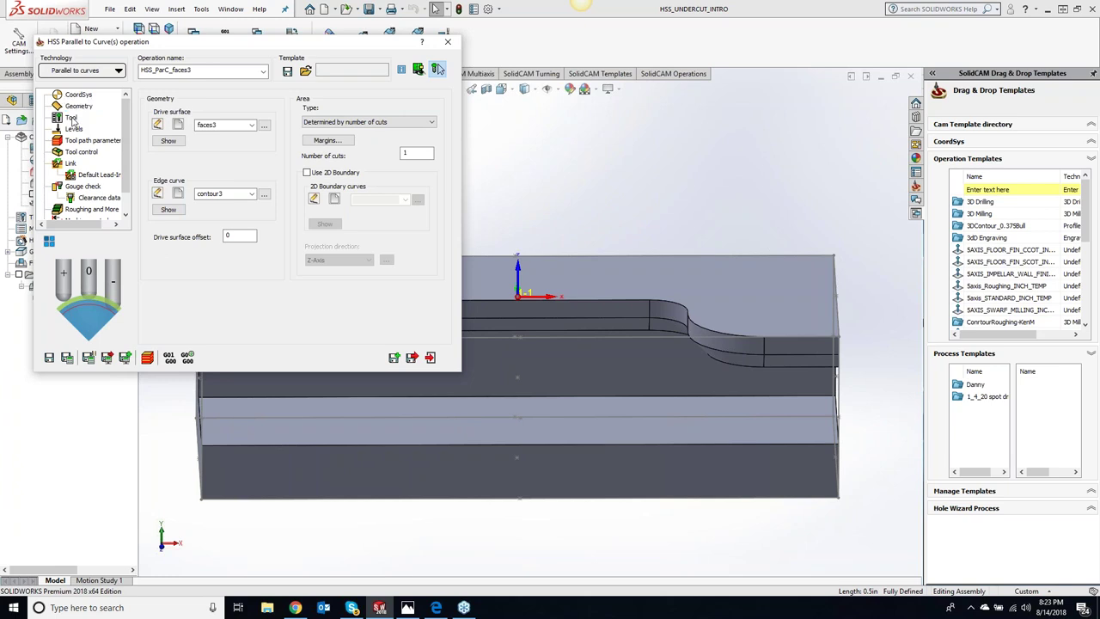
Calculate and inspect the dovetail toolpath, then select the Drive surface offset value for editing.
click(75, 129)
click(79, 140)
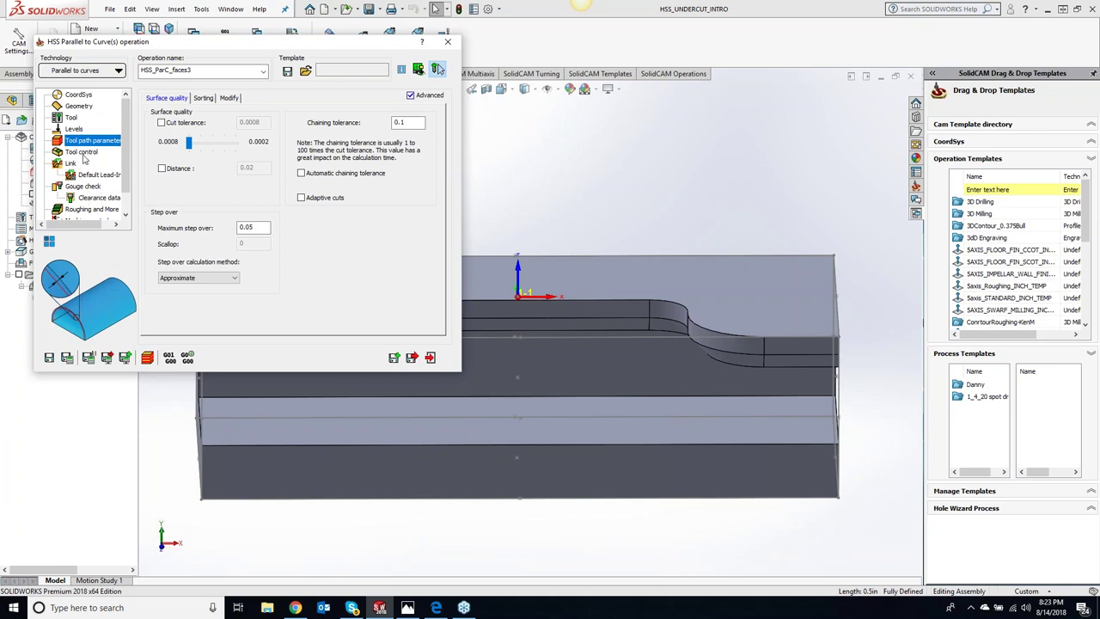
click(67, 356)
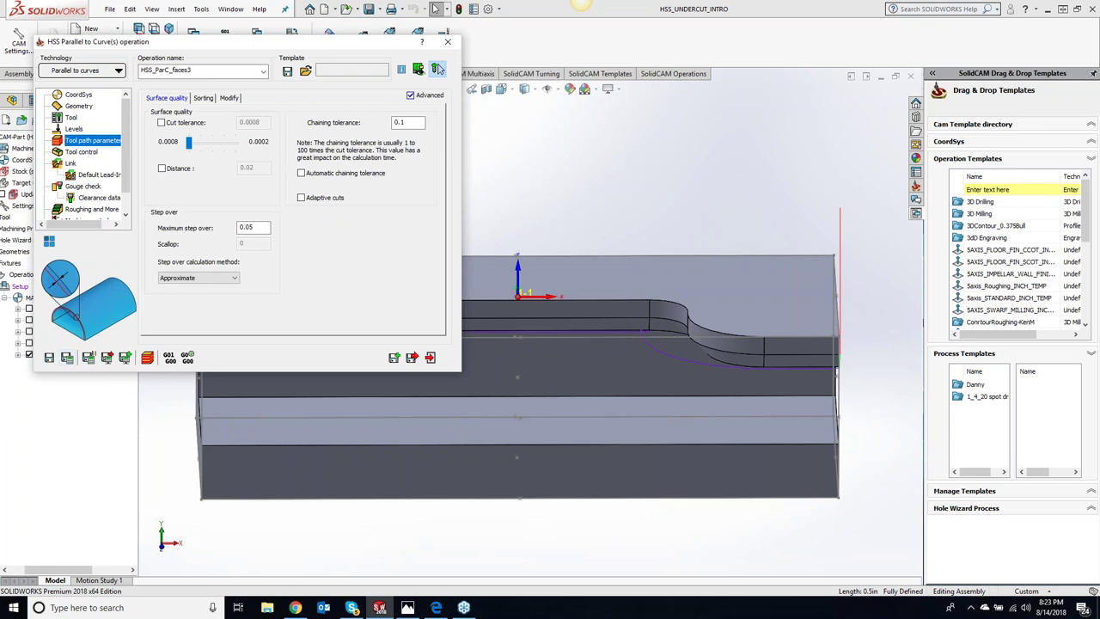
mouse_move(719, 289)
mouse_down()
mouse_move(678, 190)
mouse_move(796, 326)
mouse_move(768, 251)
mouse_up()
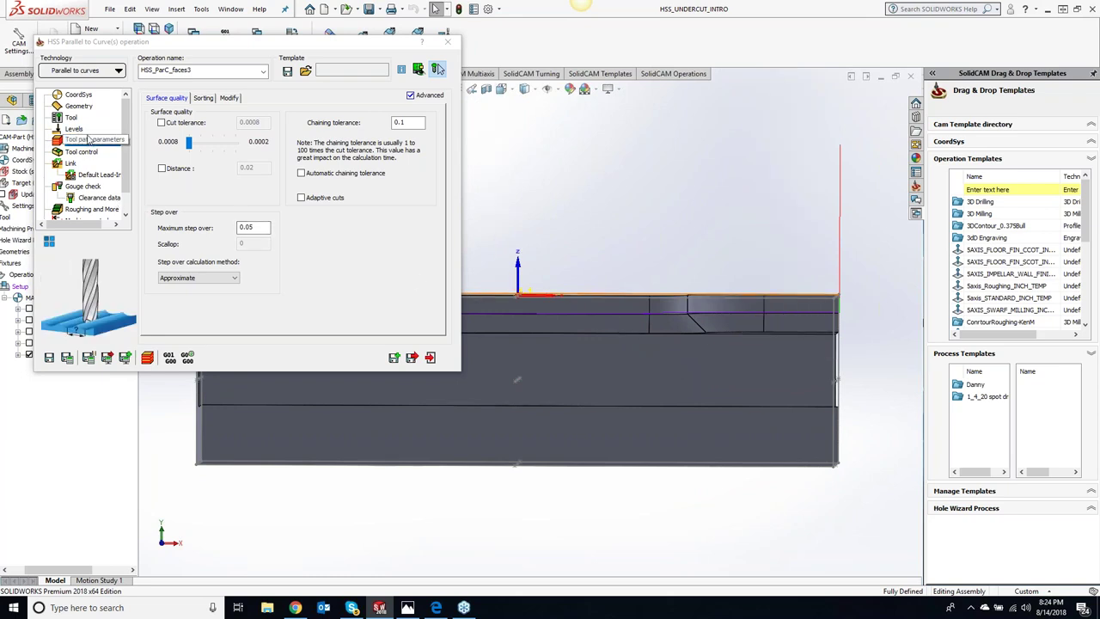
click(79, 107)
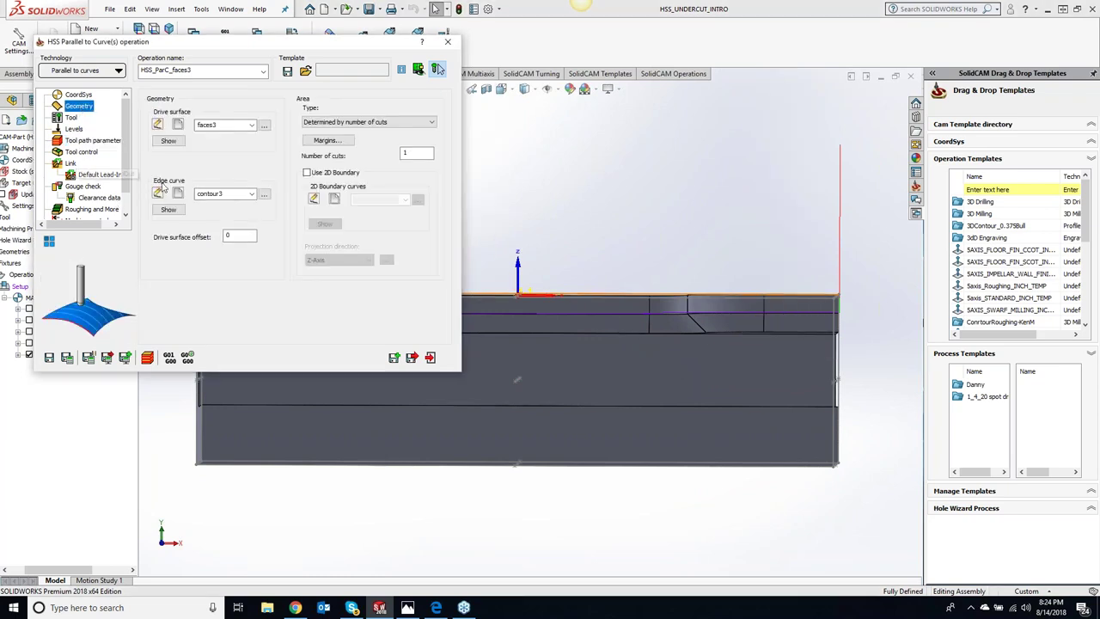
double_click(240, 234)
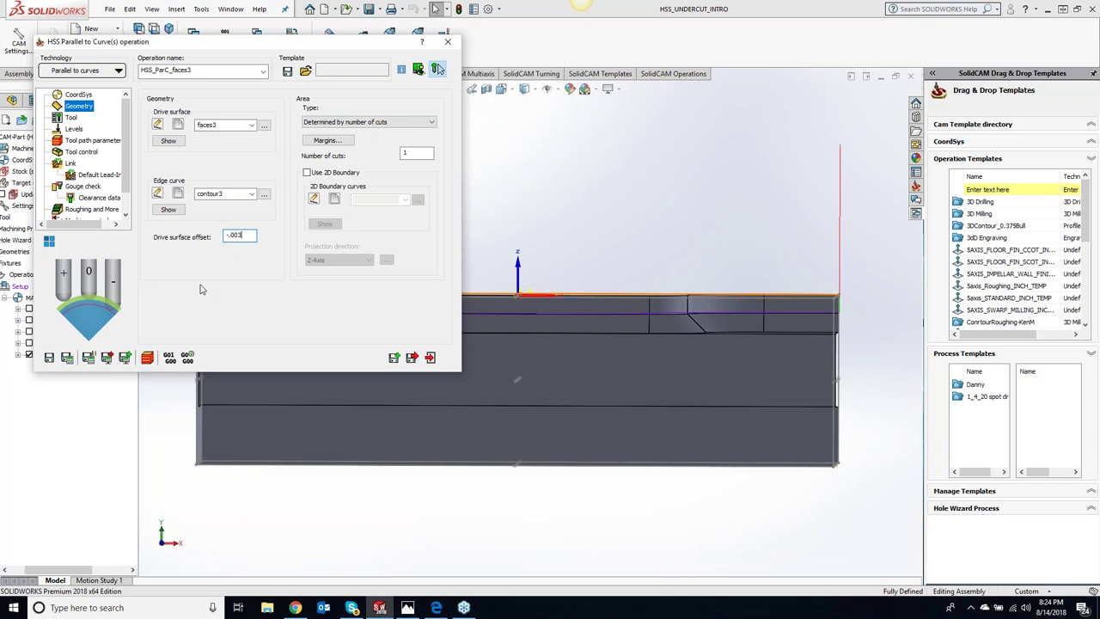
Set the undercut operation's Axial Shift 'To' value to -0.003 and view the part isometrically.
click(81, 152)
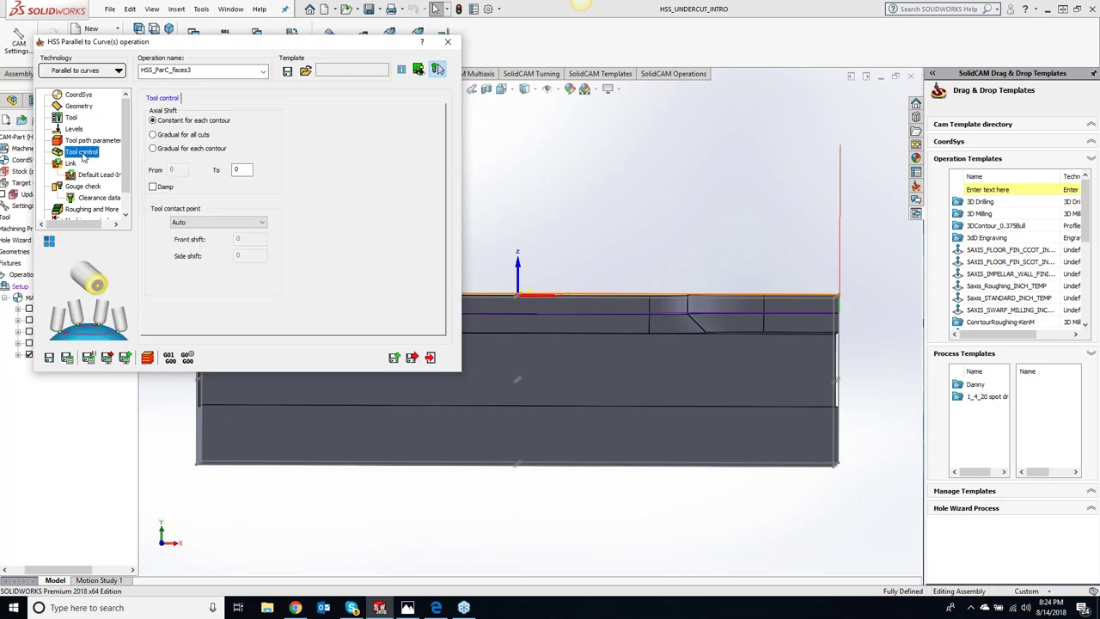
double_click(244, 171)
text(-.003)
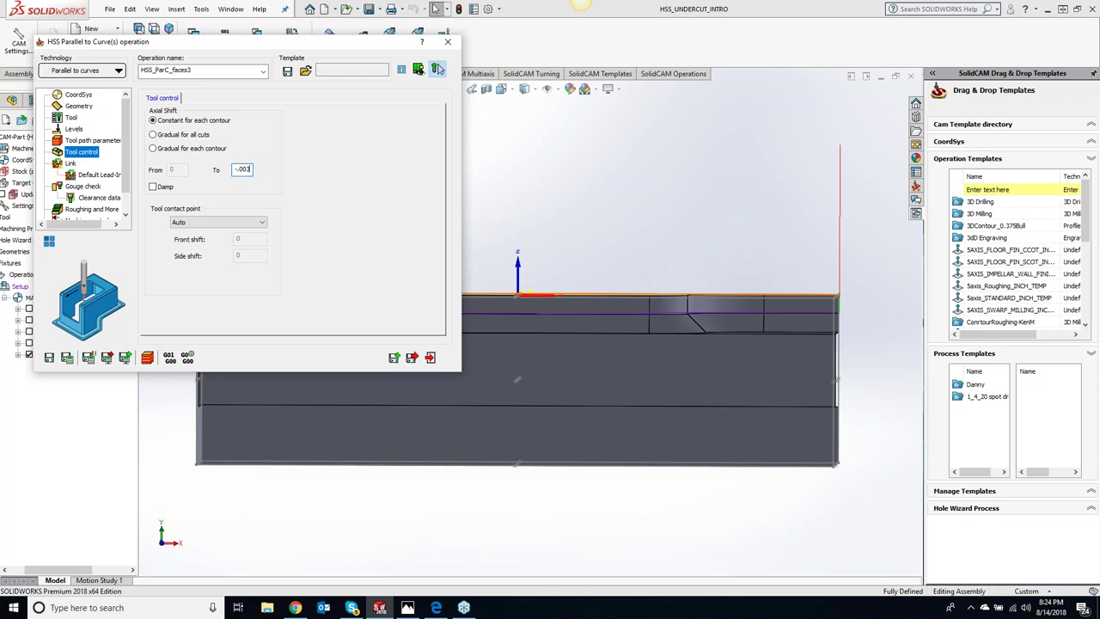
key(Tab)
middle_drag(801, 389, 761, 331)
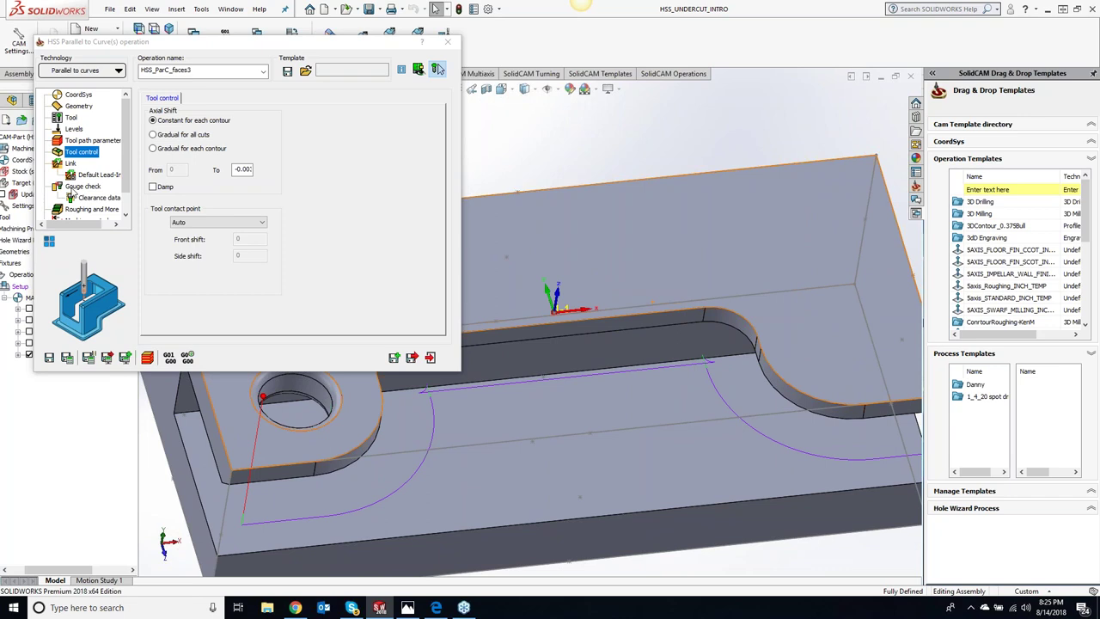
Add the small missing pocket-wall face (Face 9) to the faces3 drive surface.
click(79, 106)
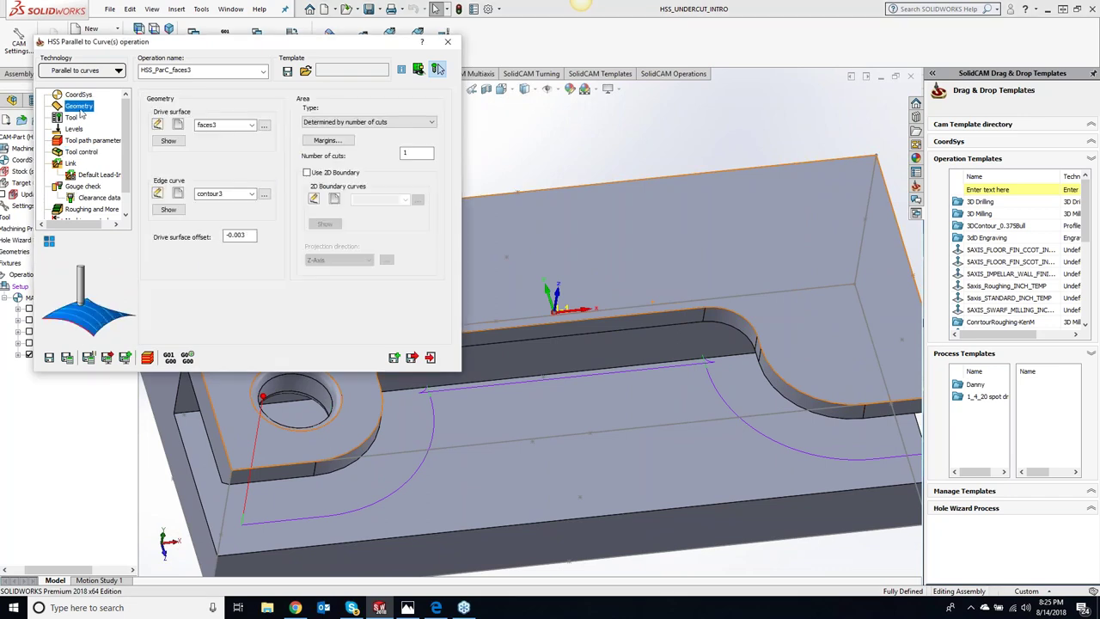
click(159, 125)
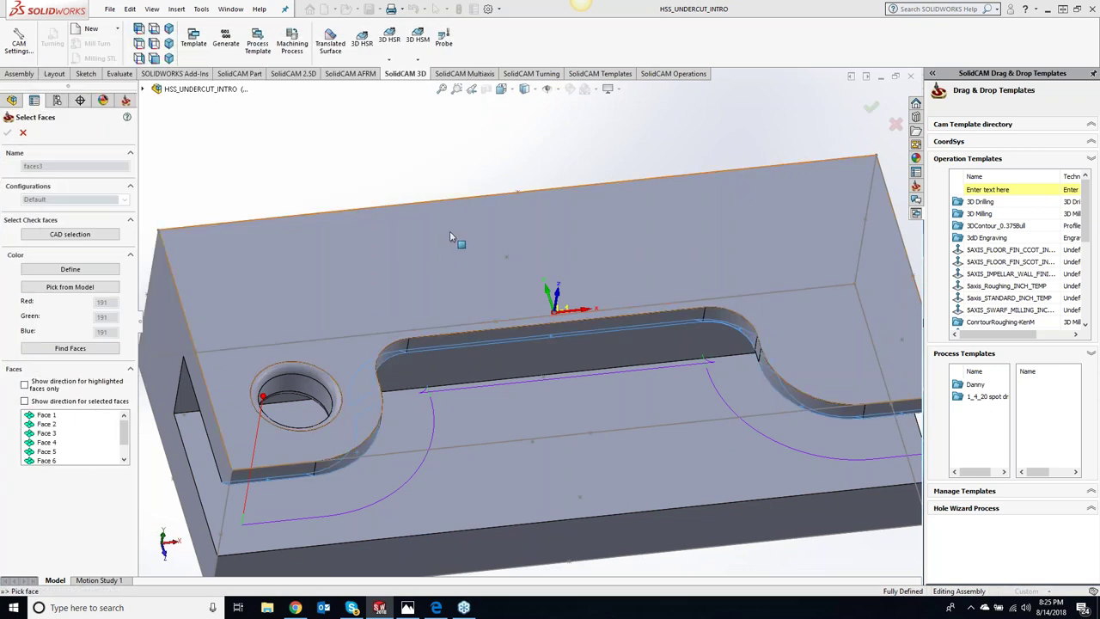
mouse_move(395, 217)
middle_down()
mouse_move(521, 158)
mouse_move(821, 458)
mouse_move(378, 388)
middle_up()
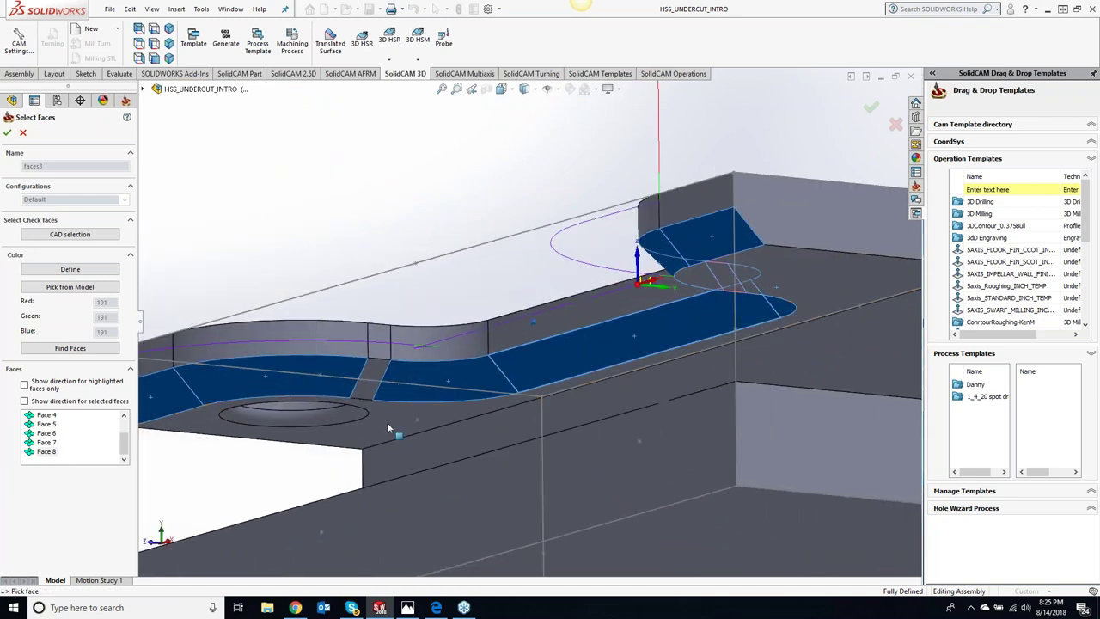
click(374, 385)
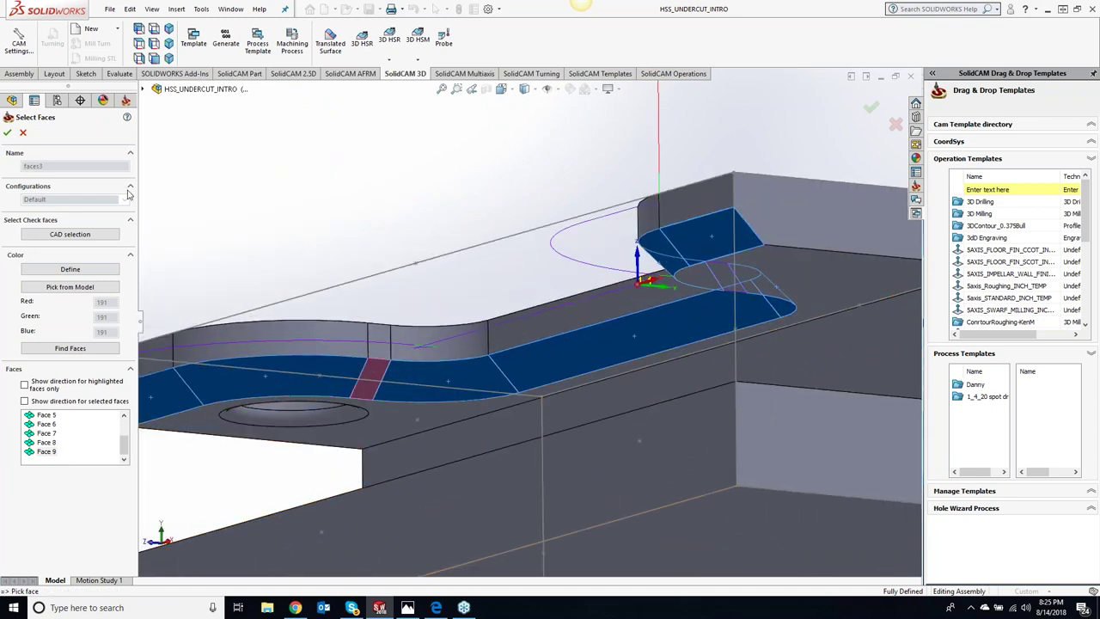
click(8, 132)
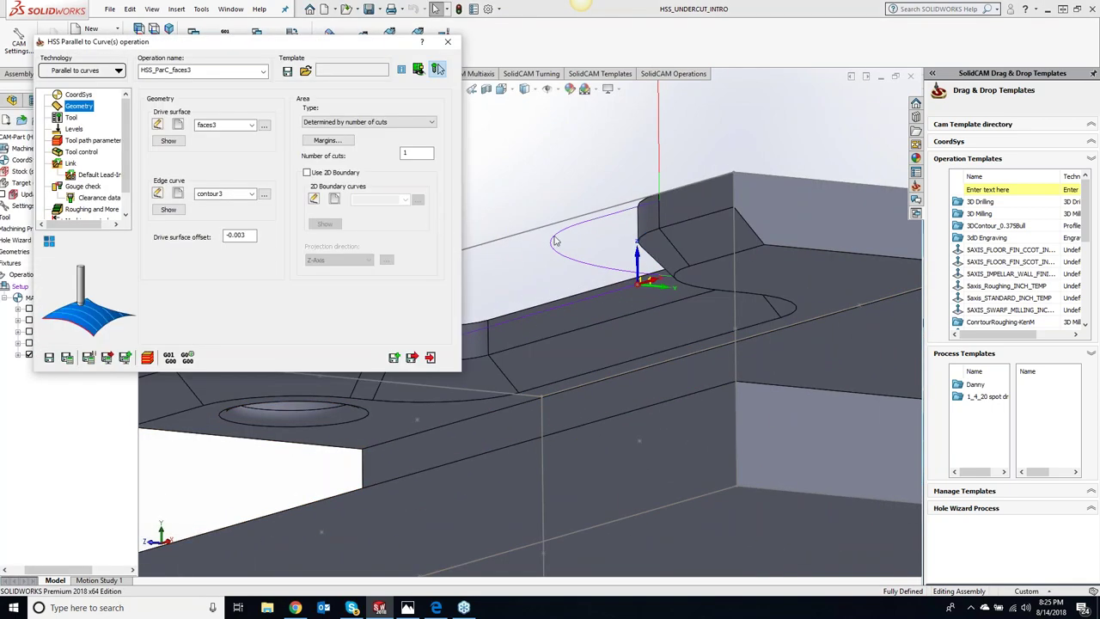
Save and calculate the operation, then bring up its tool path parameters.
click(67, 358)
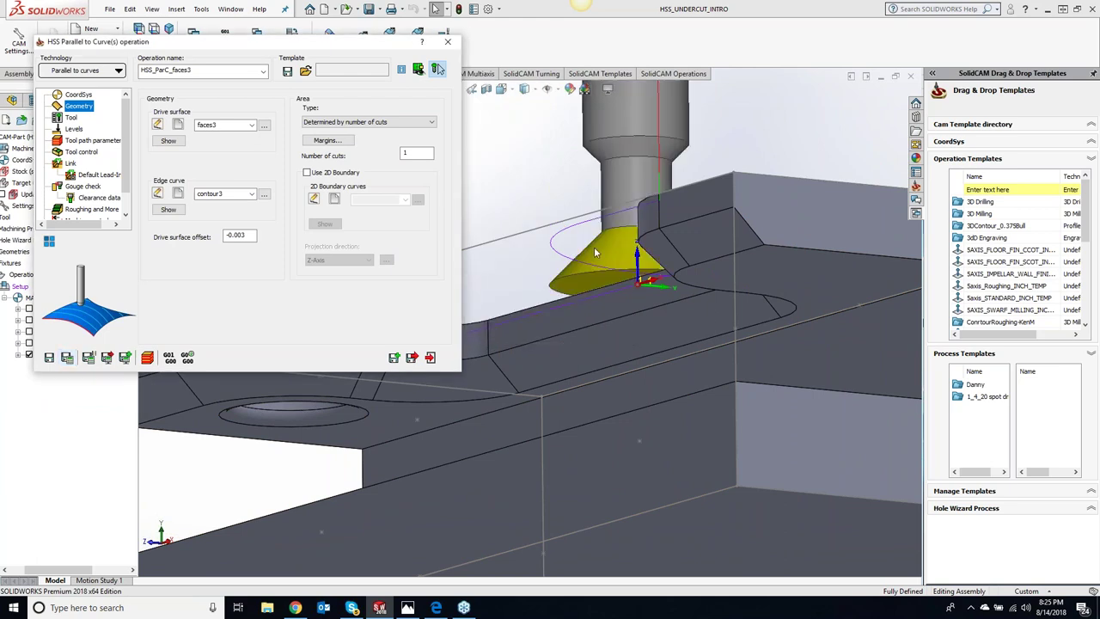
mouse_move(554, 160)
middle_down()
mouse_move(598, 173)
mouse_move(636, 223)
middle_up()
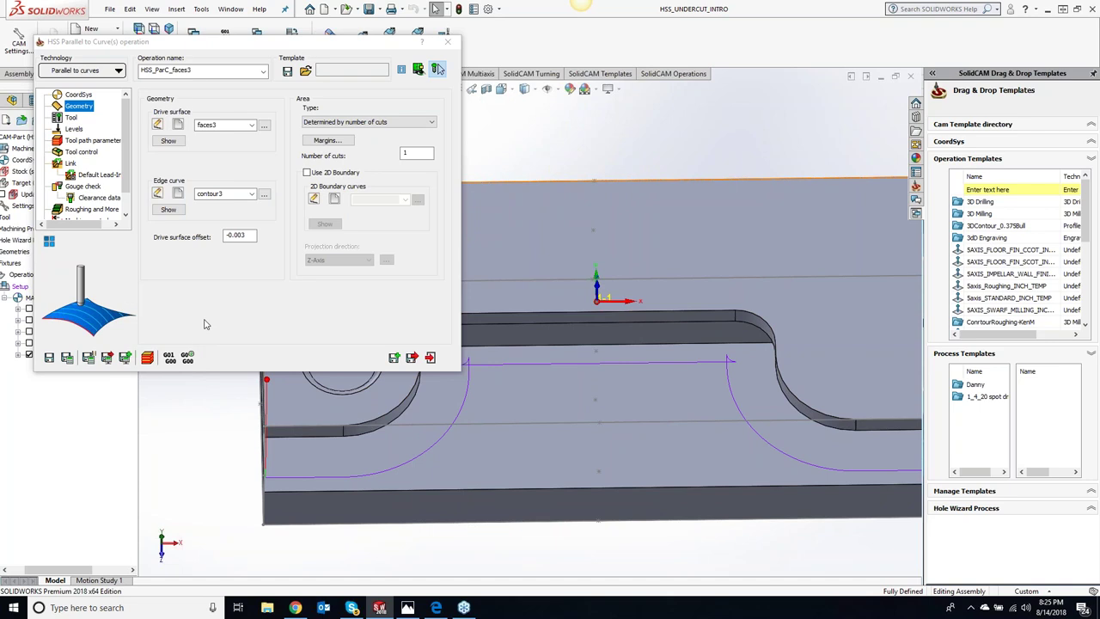
click(91, 143)
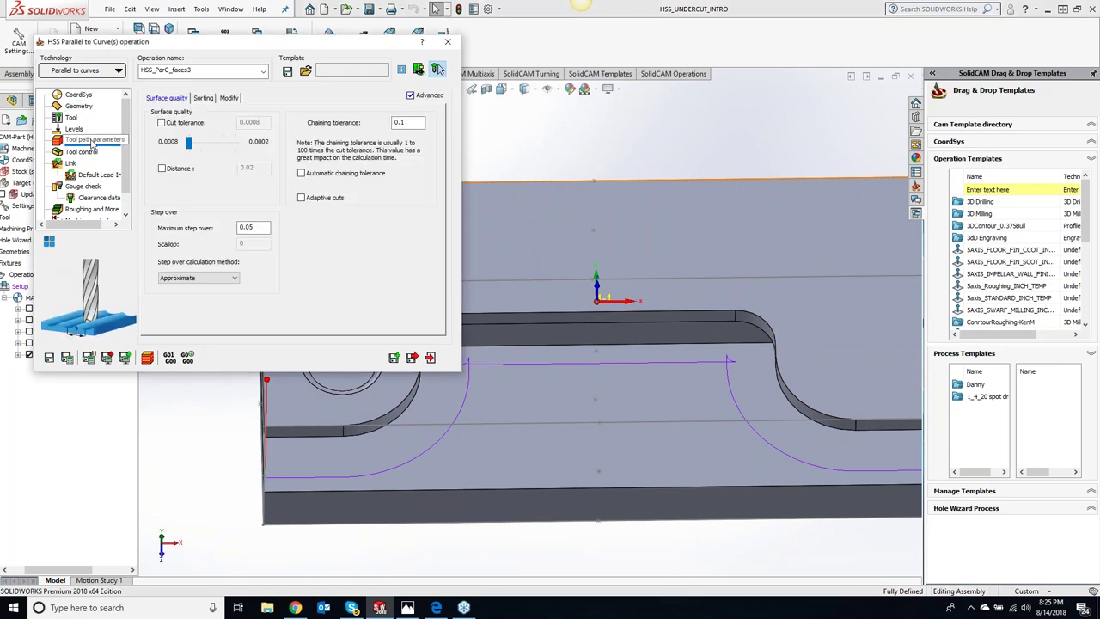
Turn on round corners by tool radius with an additional radius, then recalculate.
click(227, 100)
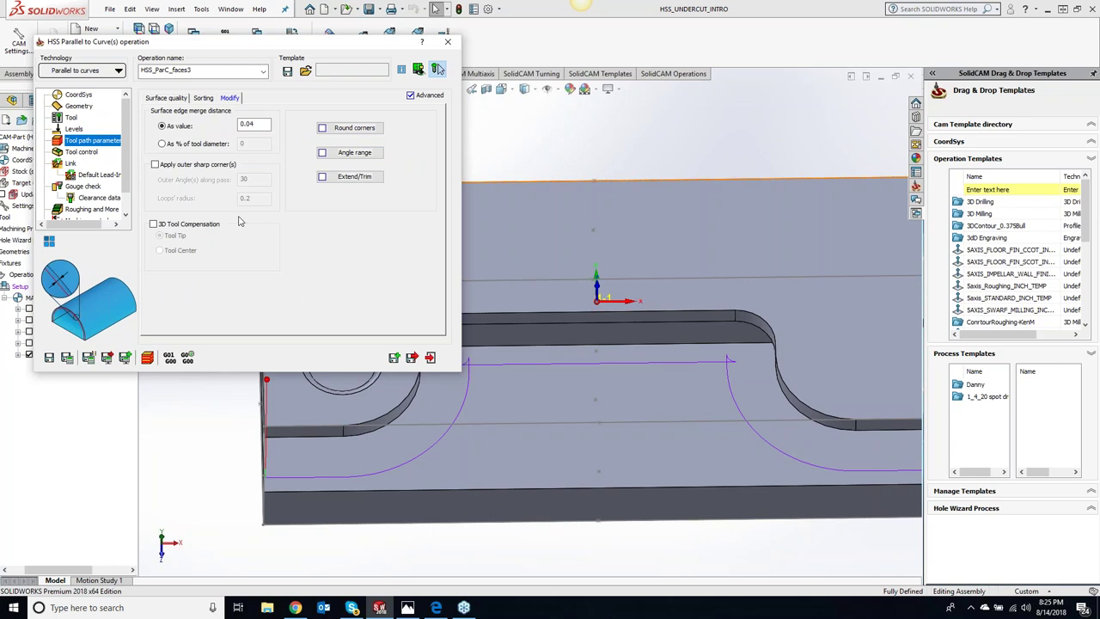
click(341, 129)
click(252, 74)
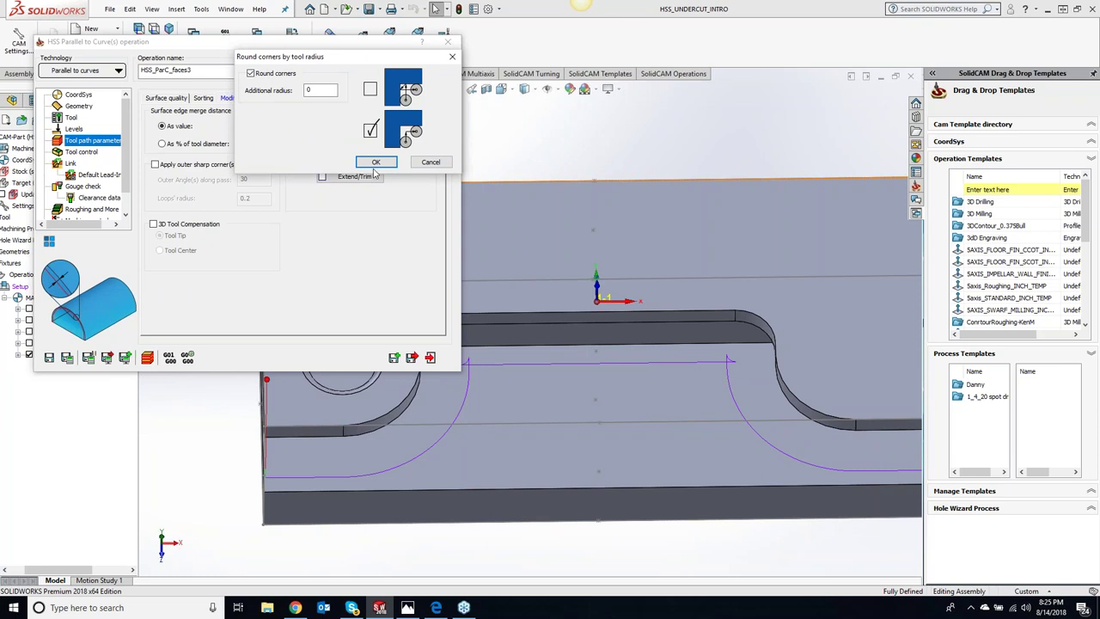
double_click(314, 87)
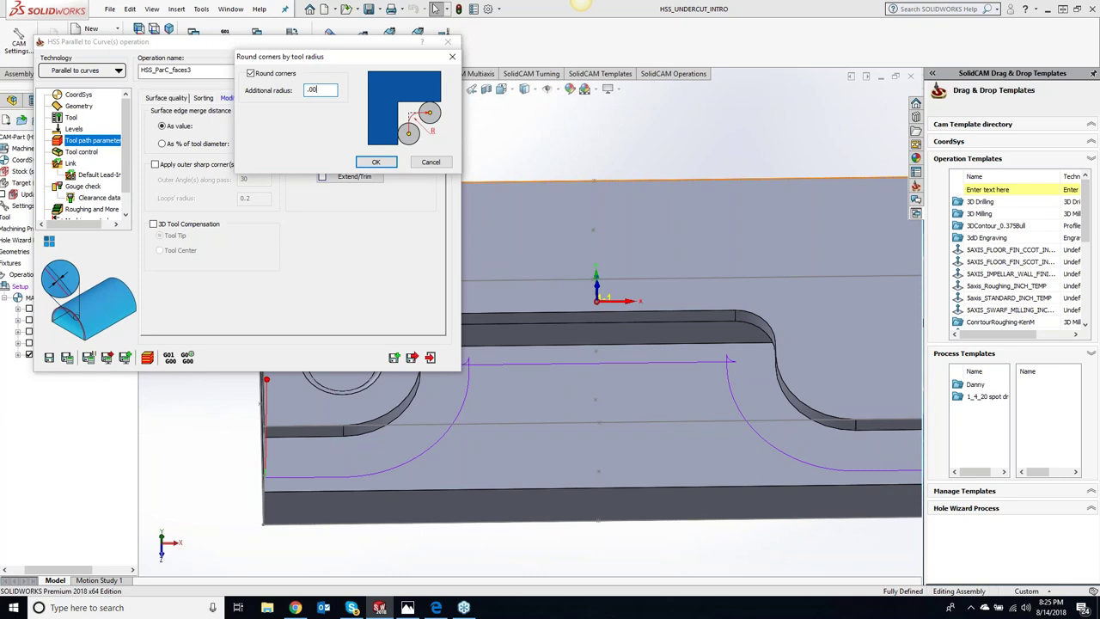
text(.003)
click(378, 162)
click(438, 69)
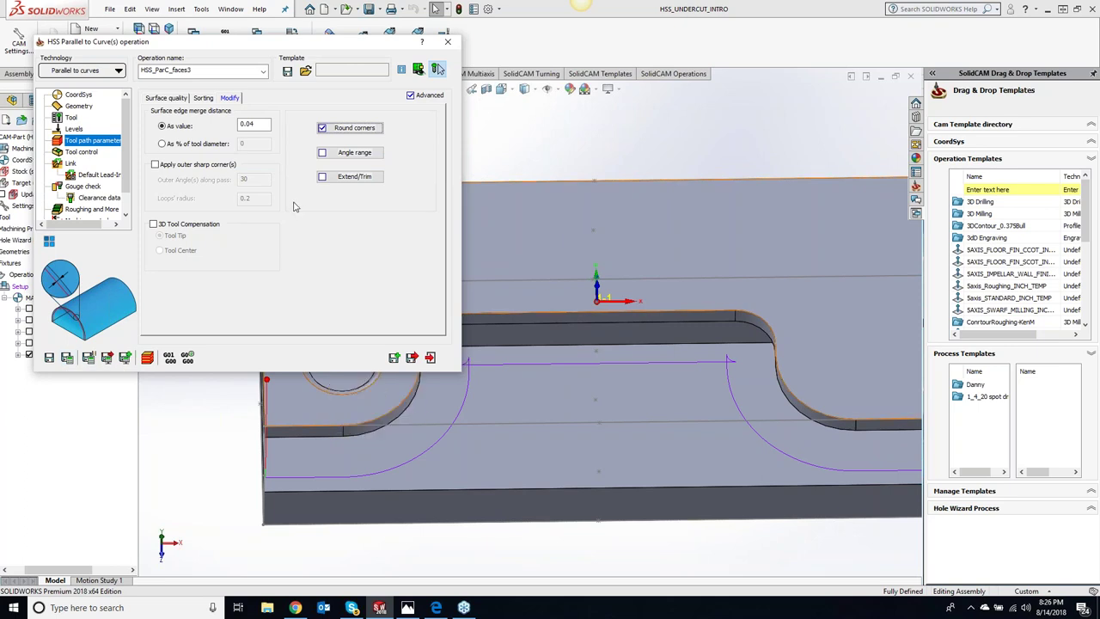
Change the additional corner radius to 0.005.
click(344, 129)
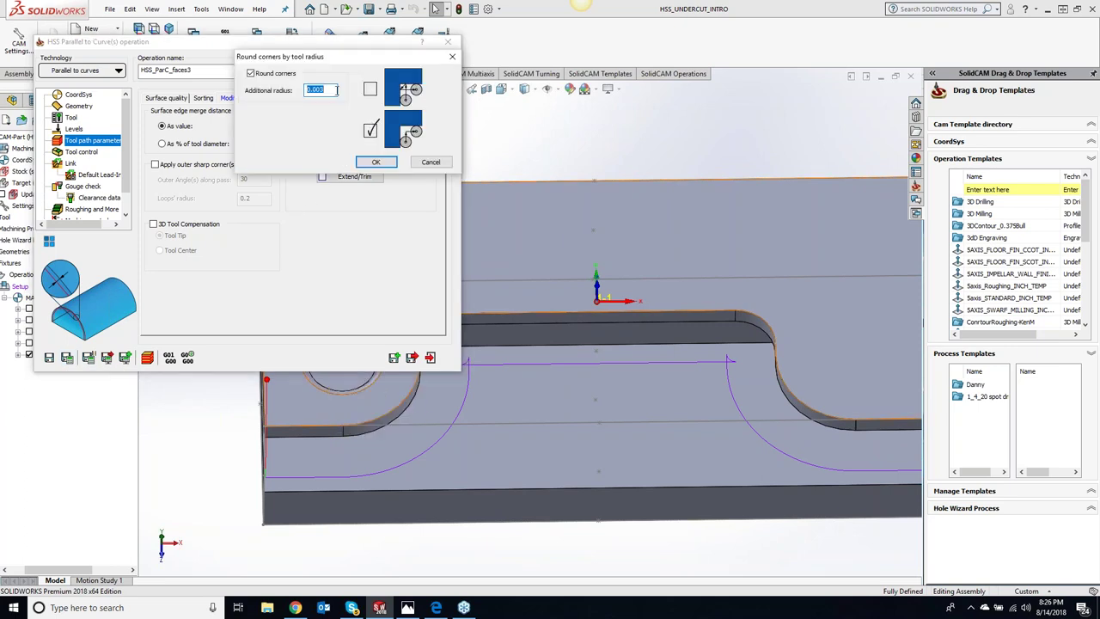
text(.0)
click(375, 162)
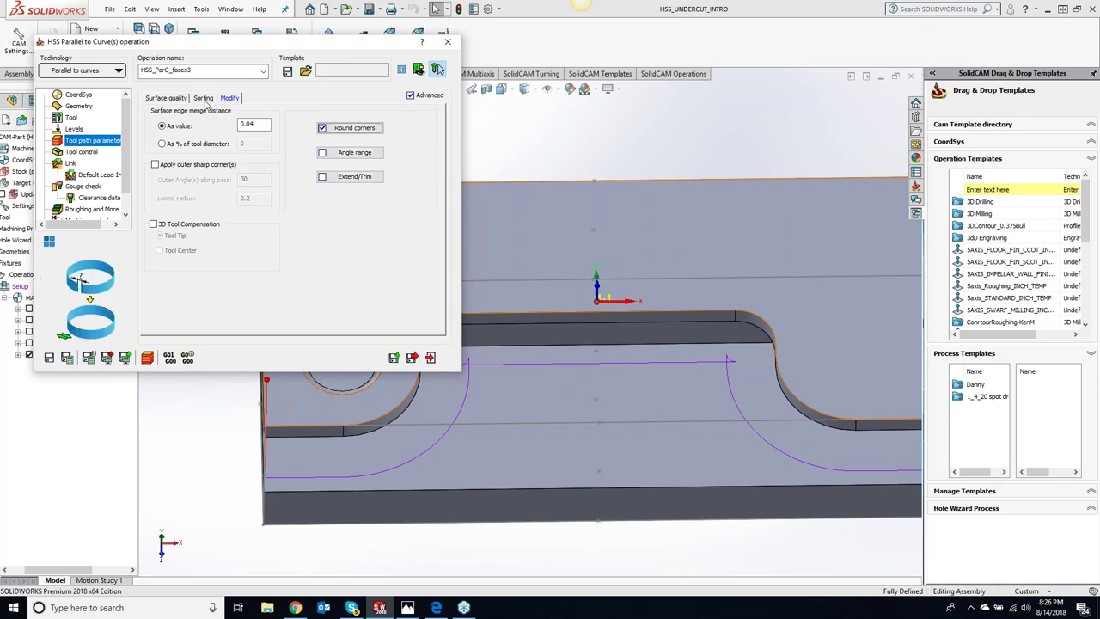
click(204, 99)
Switch the cutting method to One way and recalculate the toolpath.
click(258, 124)
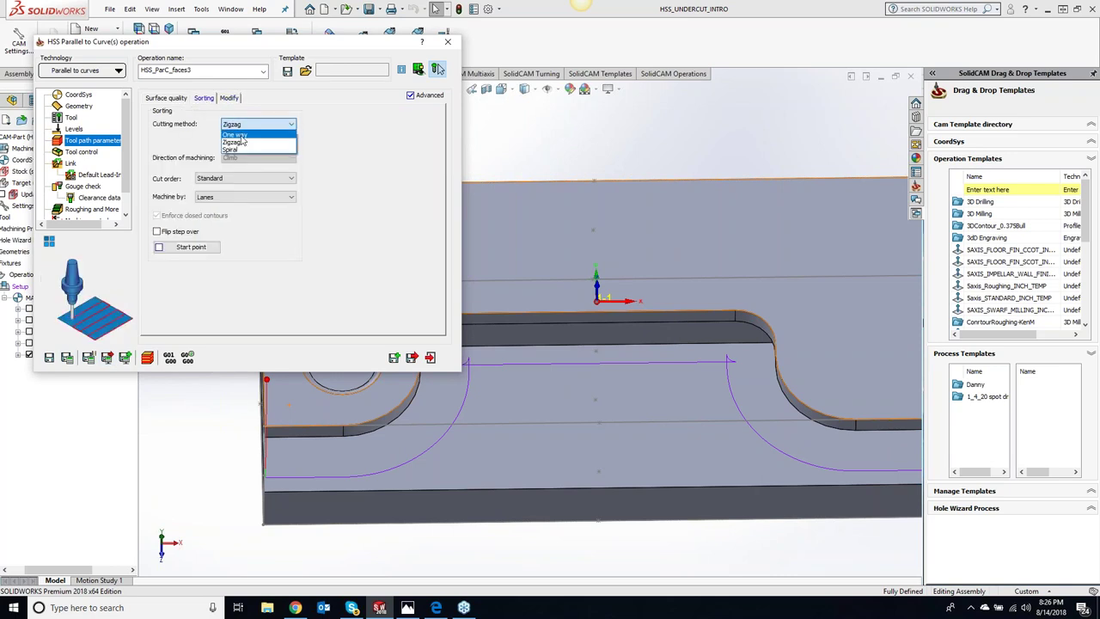
click(245, 143)
click(75, 364)
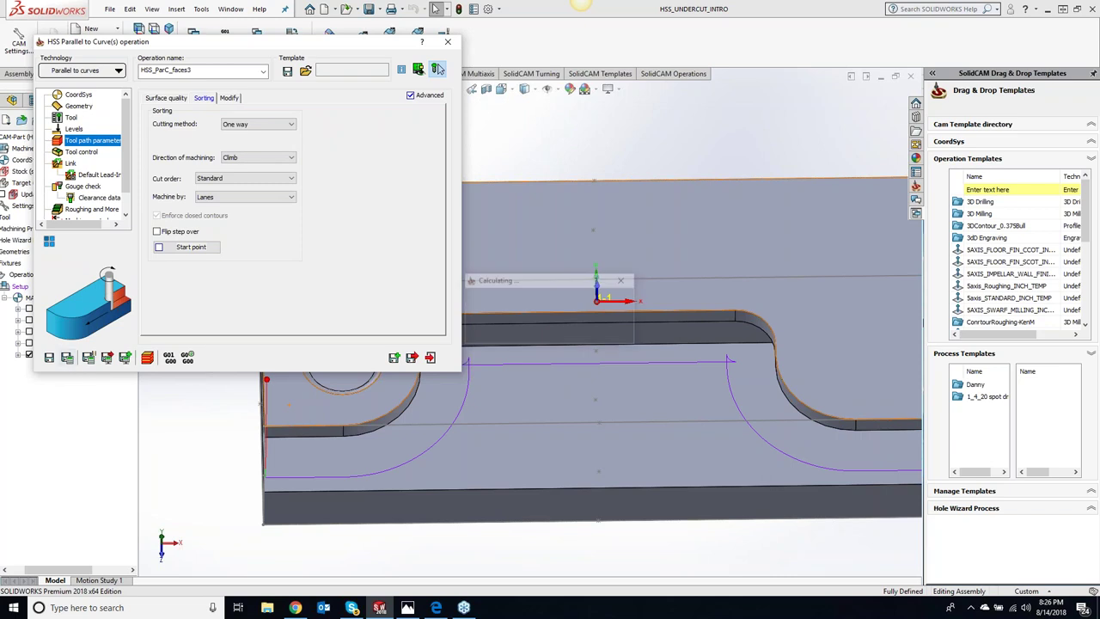
Review each operation page, confirm recalculation, and launch the simulation.
click(81, 107)
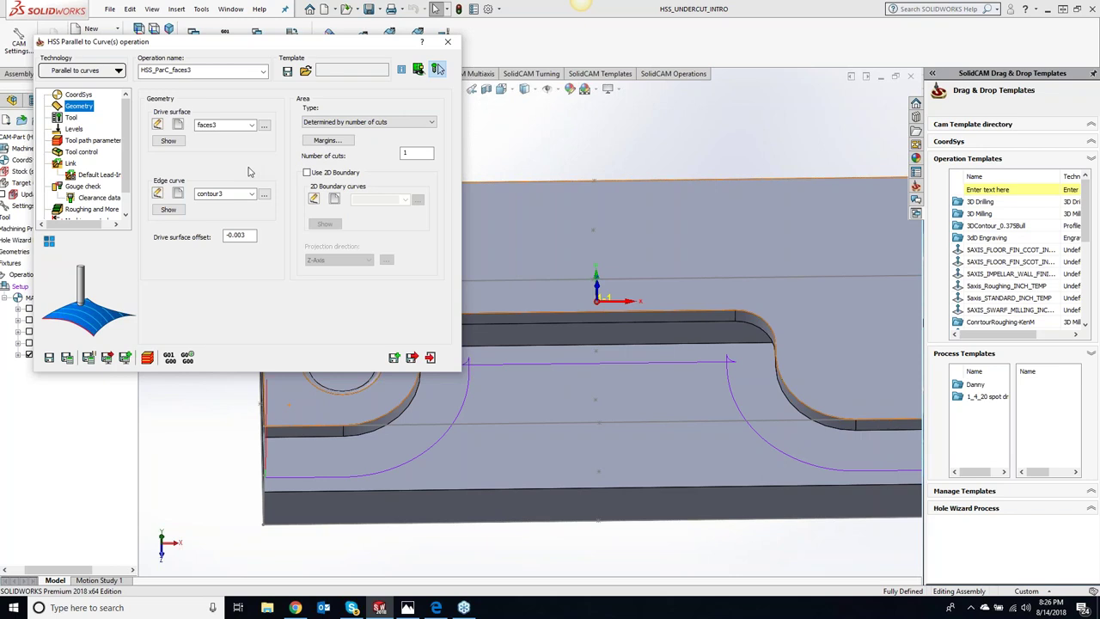
click(72, 118)
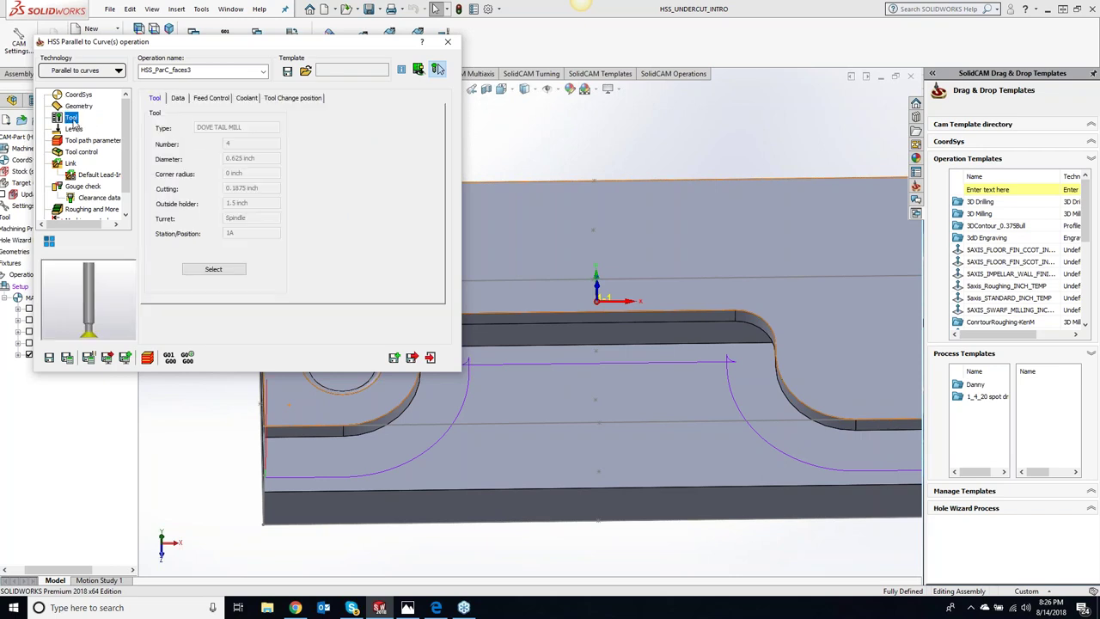
click(79, 130)
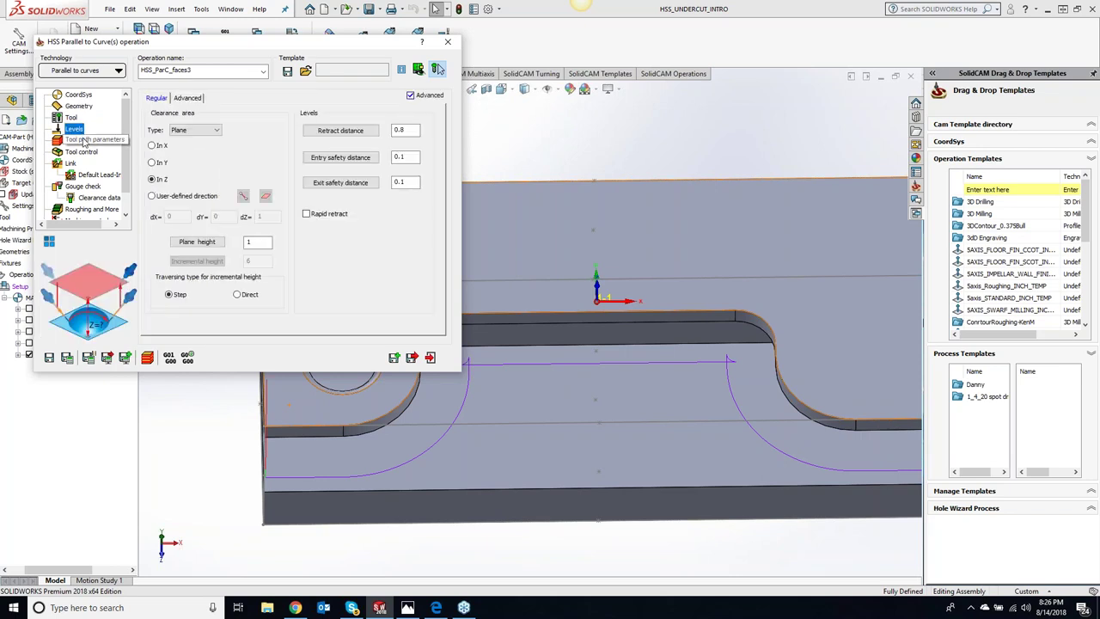
click(84, 141)
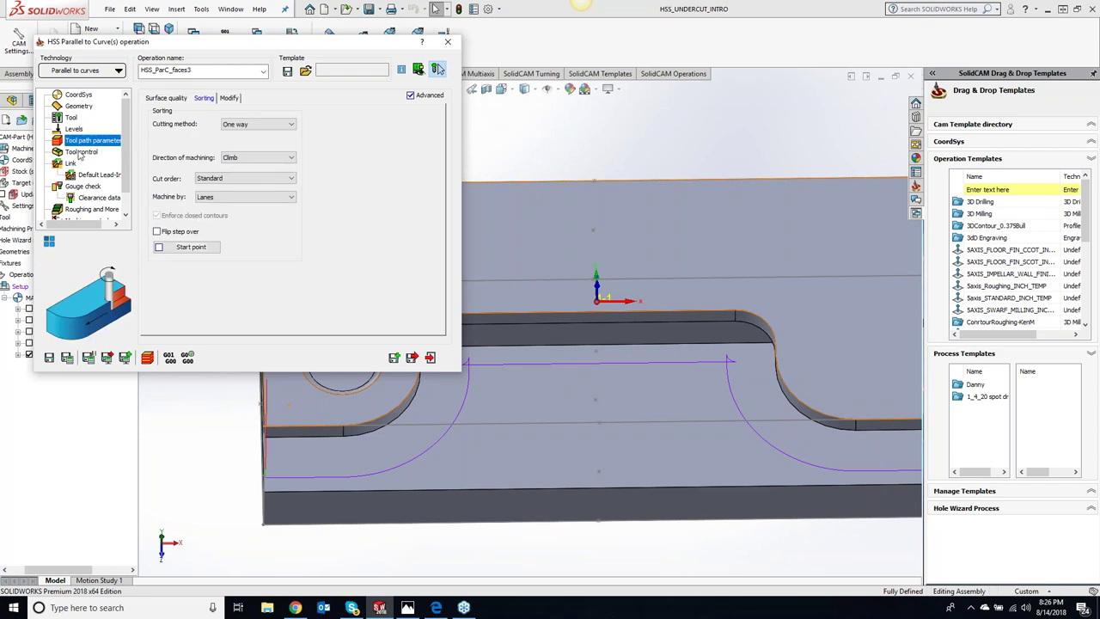
click(81, 152)
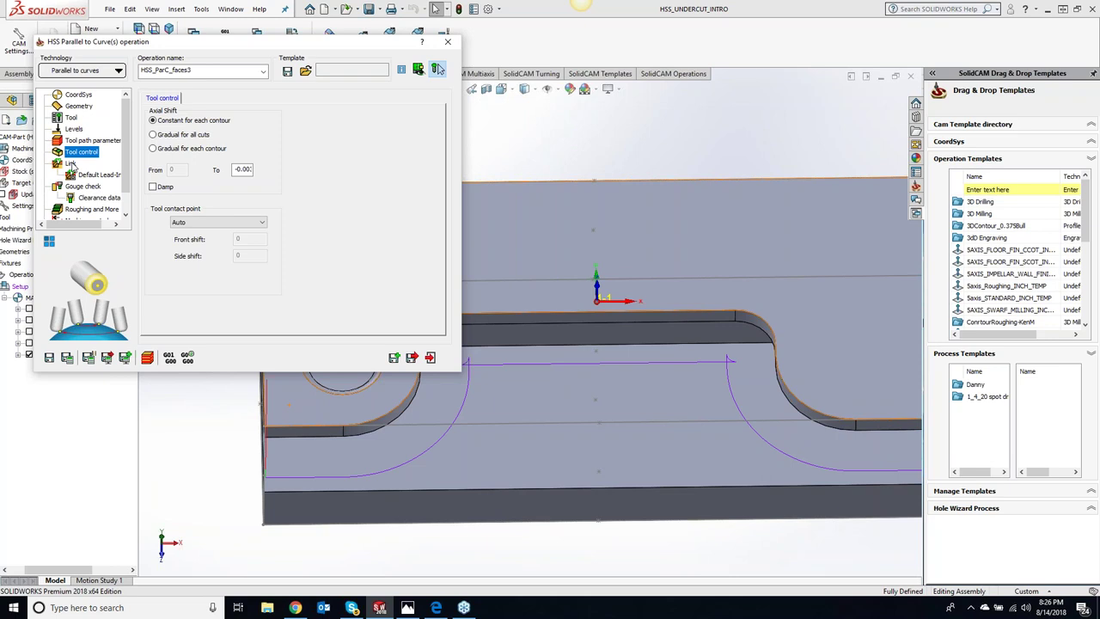
click(71, 163)
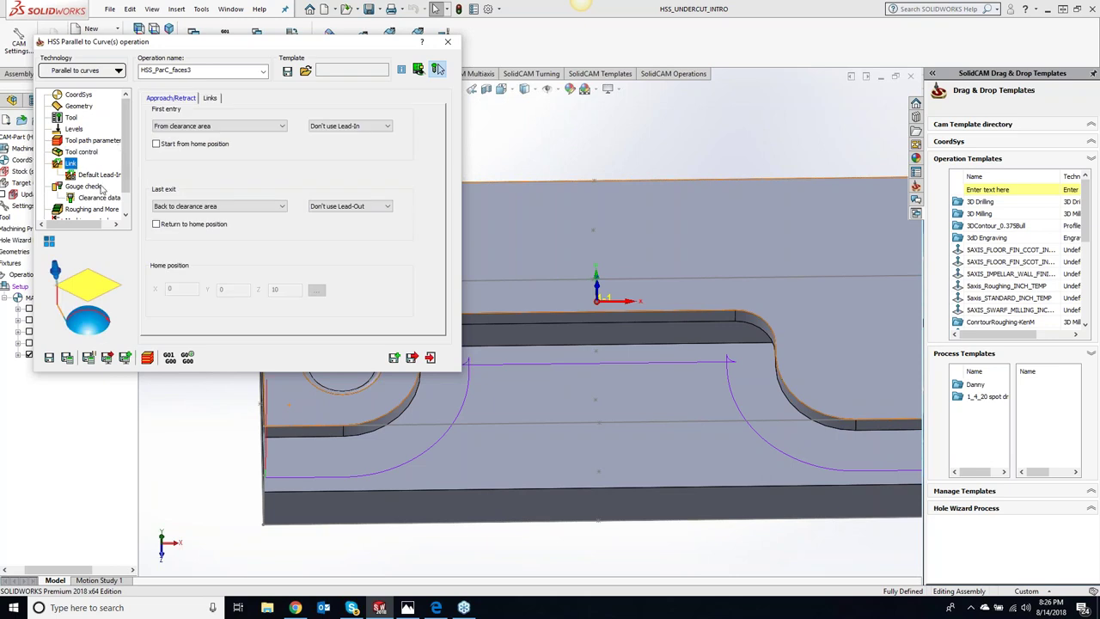
click(83, 186)
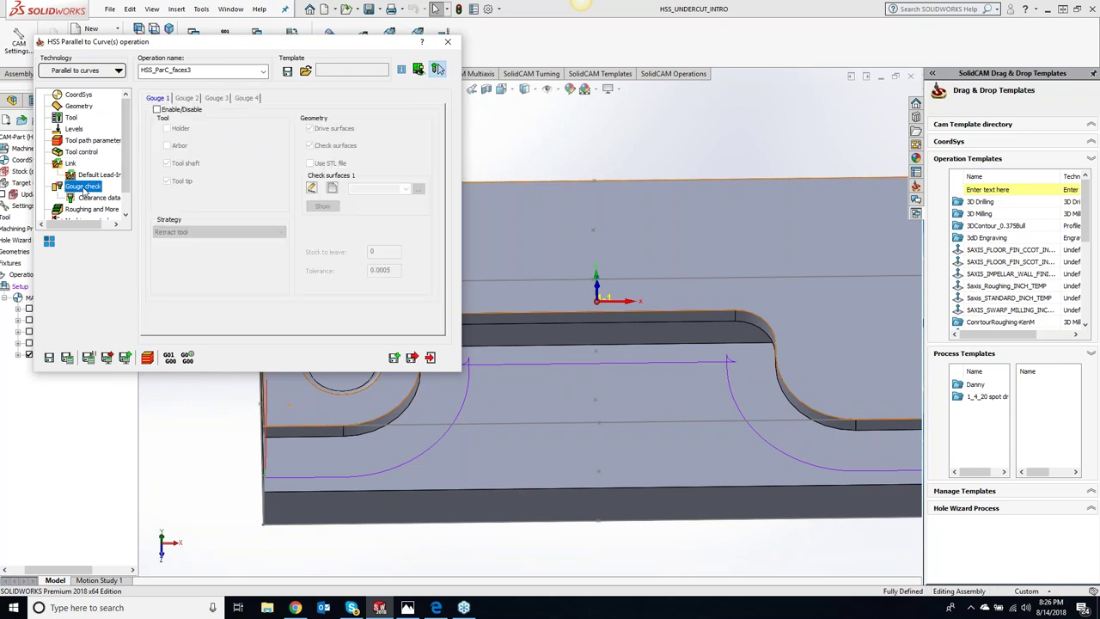
click(67, 357)
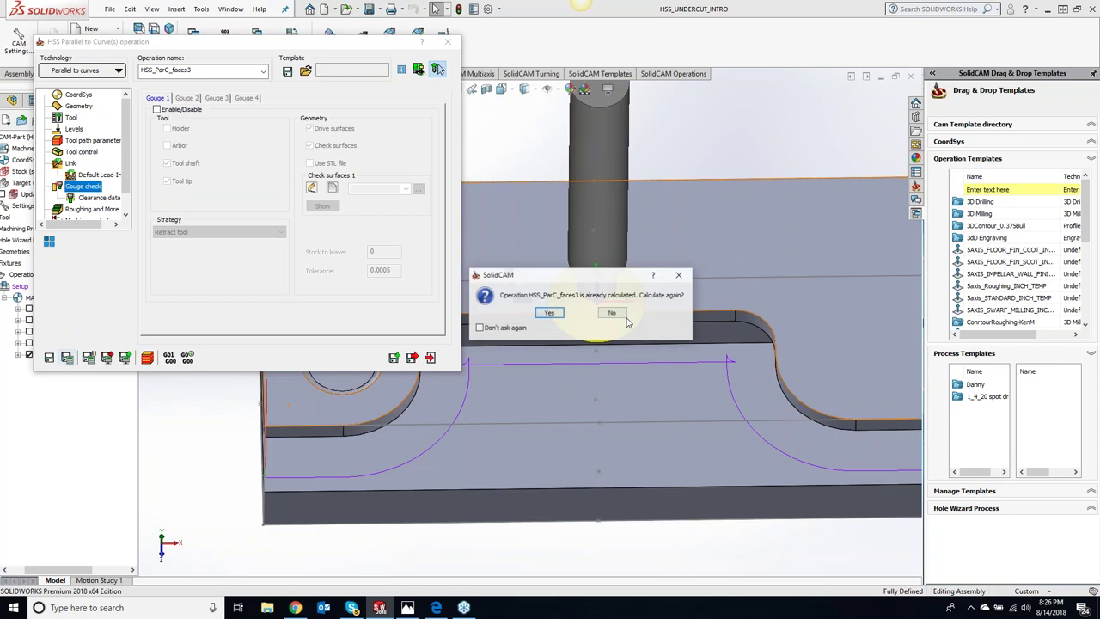
click(549, 313)
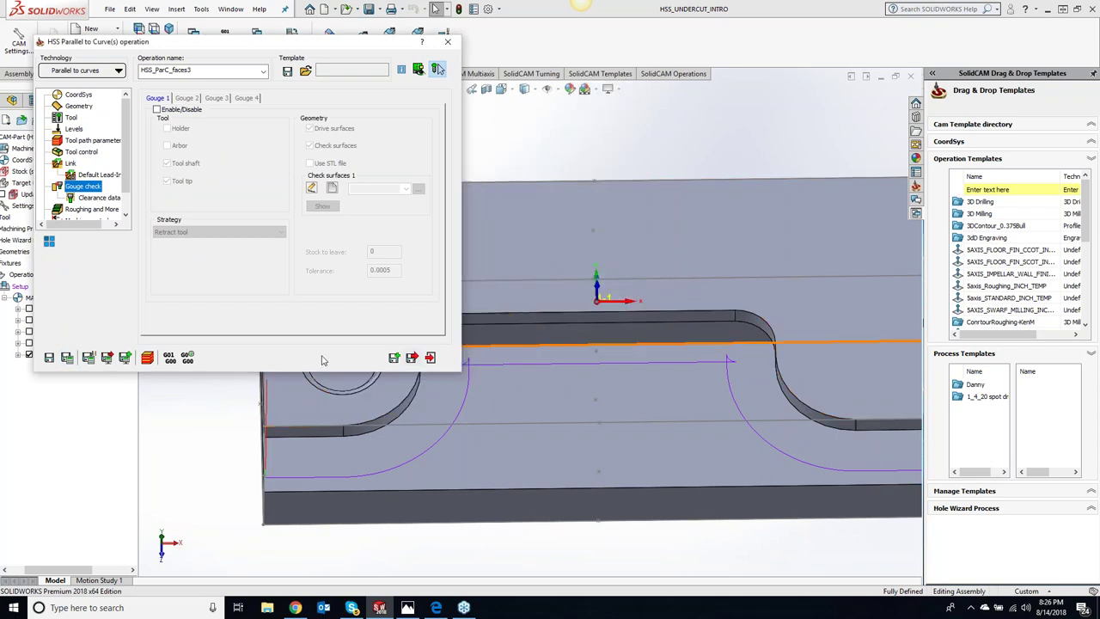
click(147, 356)
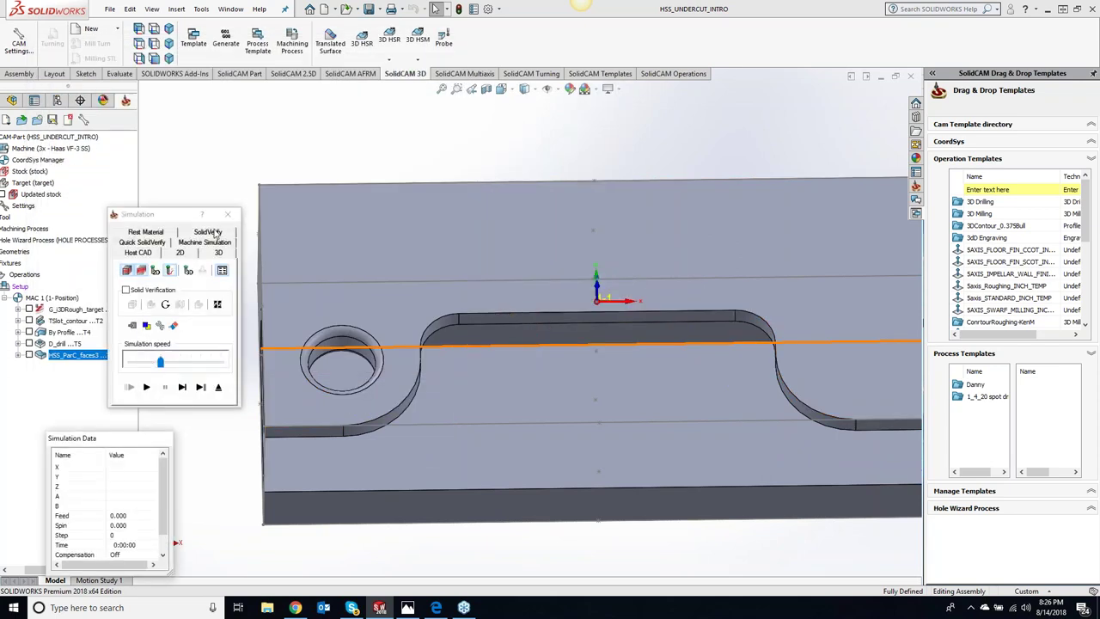
Single-step the undercut pass through the slot in SolidVerify, then close the simulation.
click(211, 232)
middle_drag(479, 348, 301, 352)
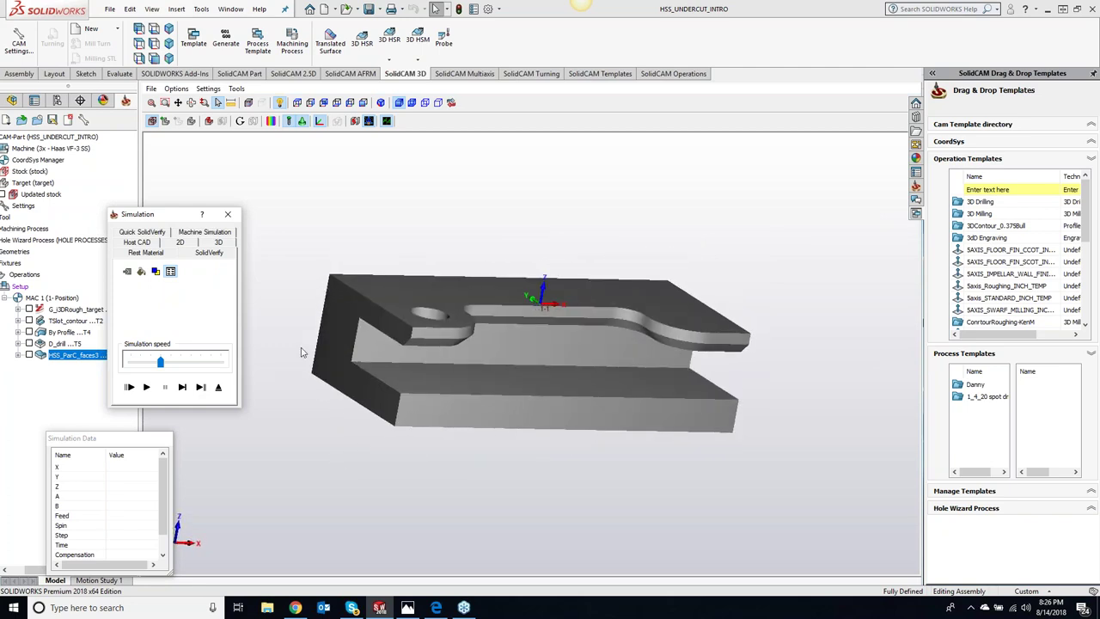
click(182, 388)
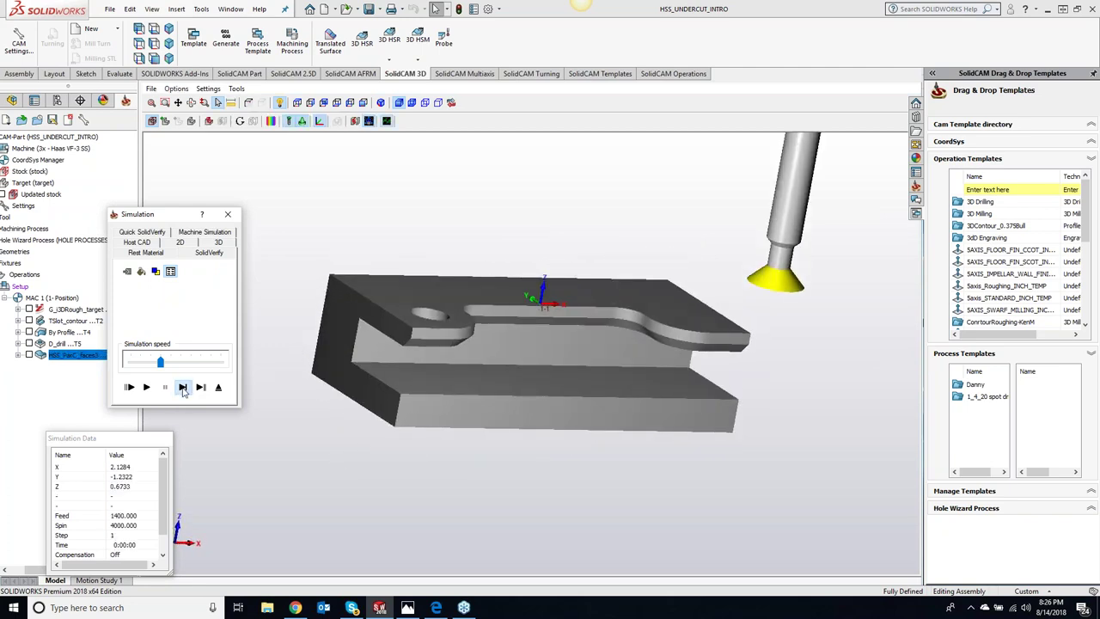
click(182, 388)
click(182, 388)
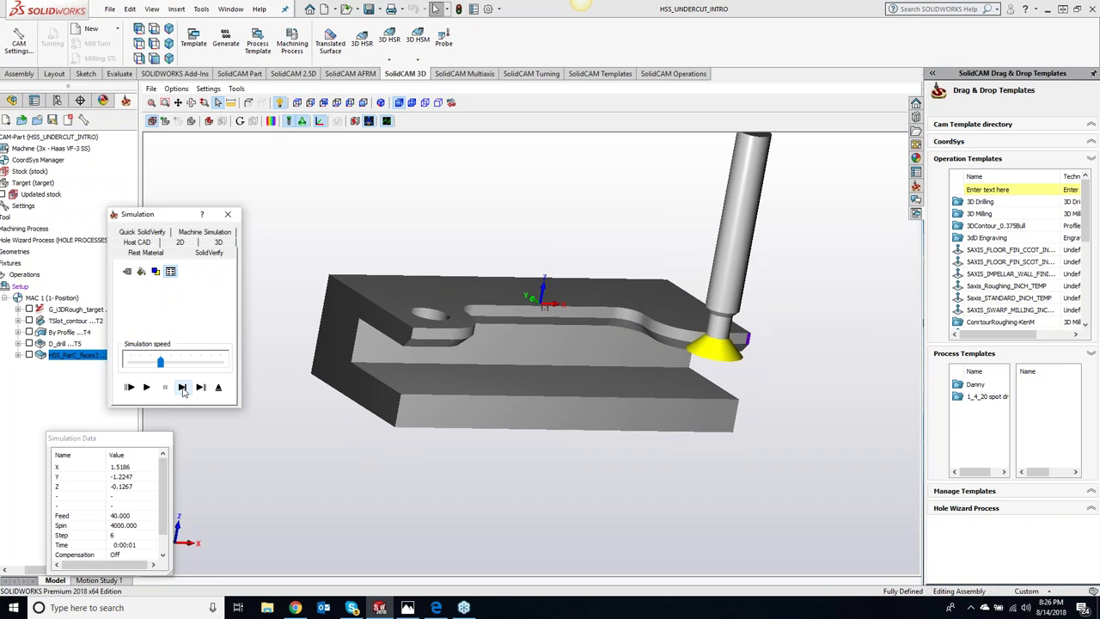
click(182, 387)
click(183, 388)
click(183, 387)
click(183, 388)
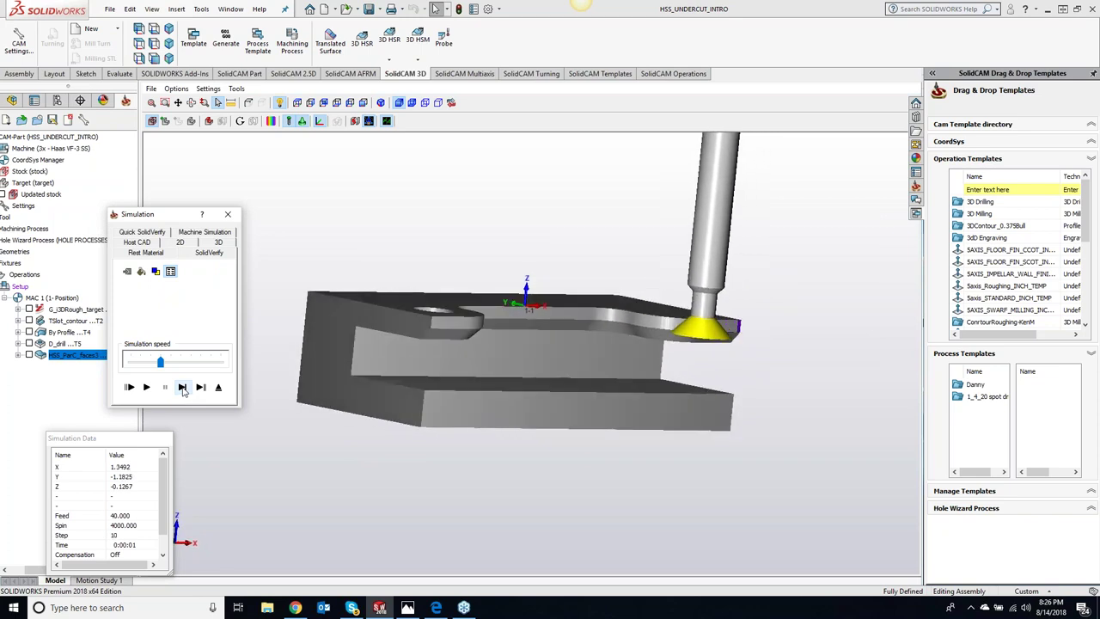
click(183, 388)
click(182, 388)
click(183, 387)
click(182, 388)
click(182, 388)
click(183, 388)
click(182, 388)
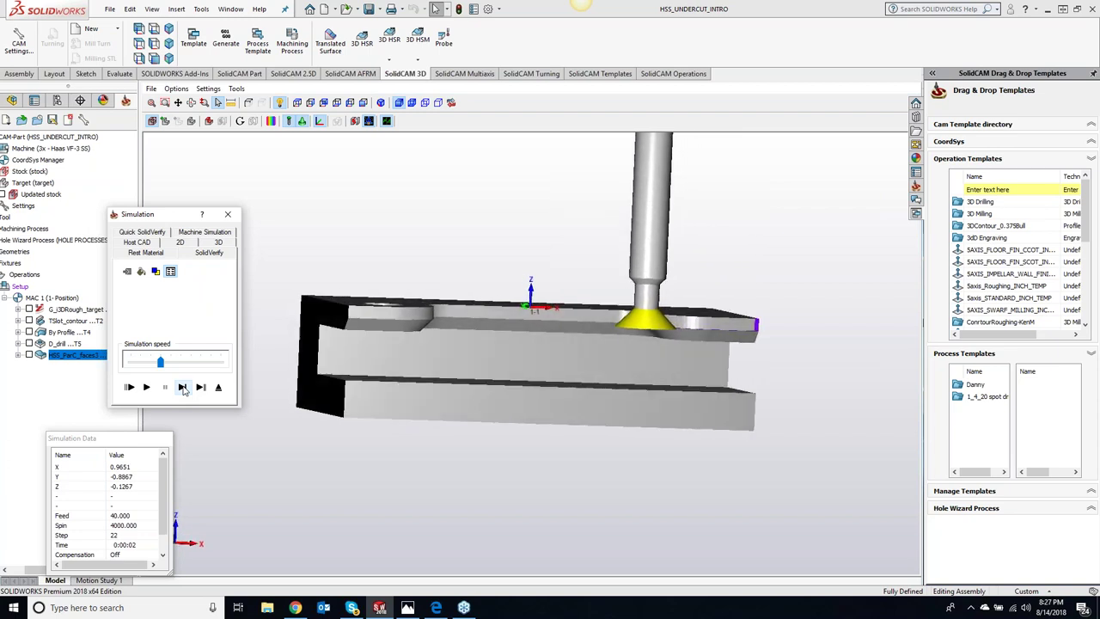
click(230, 215)
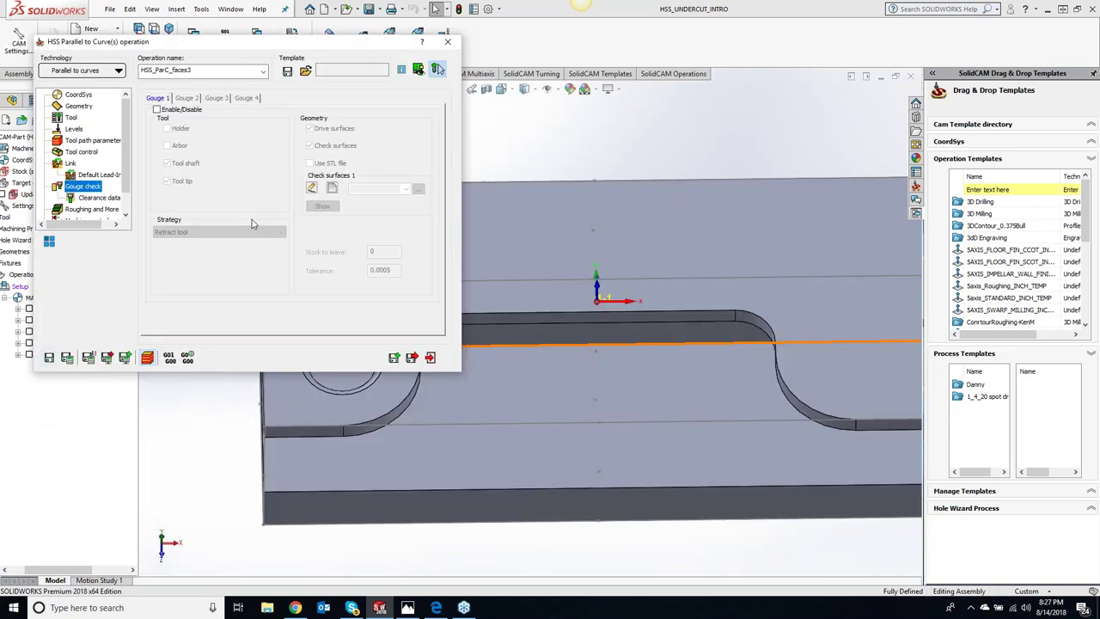
Display the faces3 drive surface on the part, then begin defining edge curve contour4.
click(79, 106)
click(168, 140)
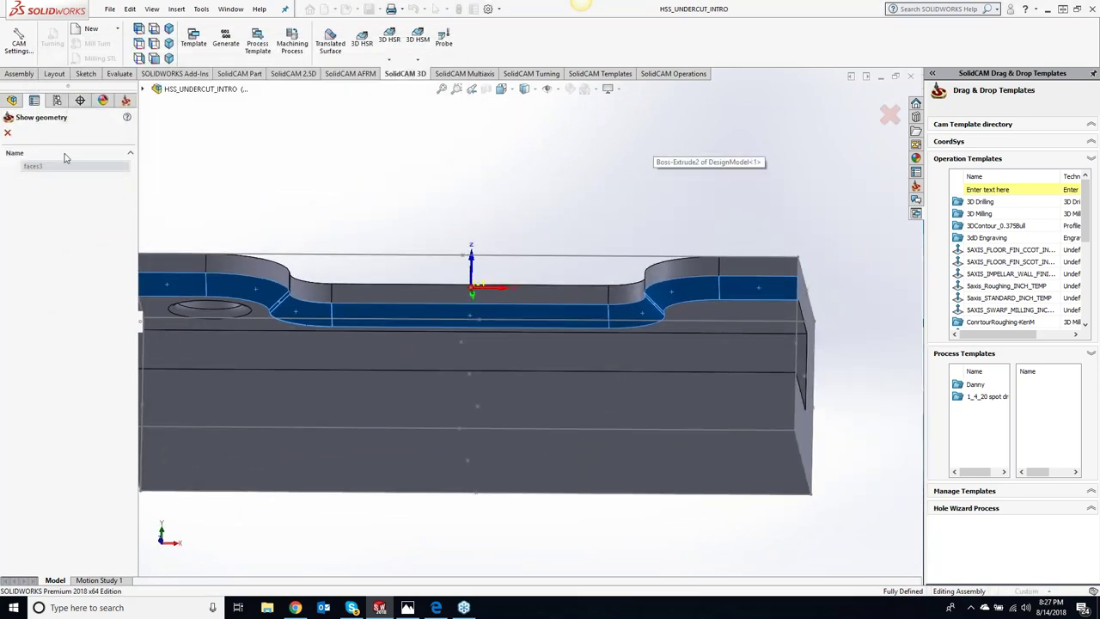
click(8, 134)
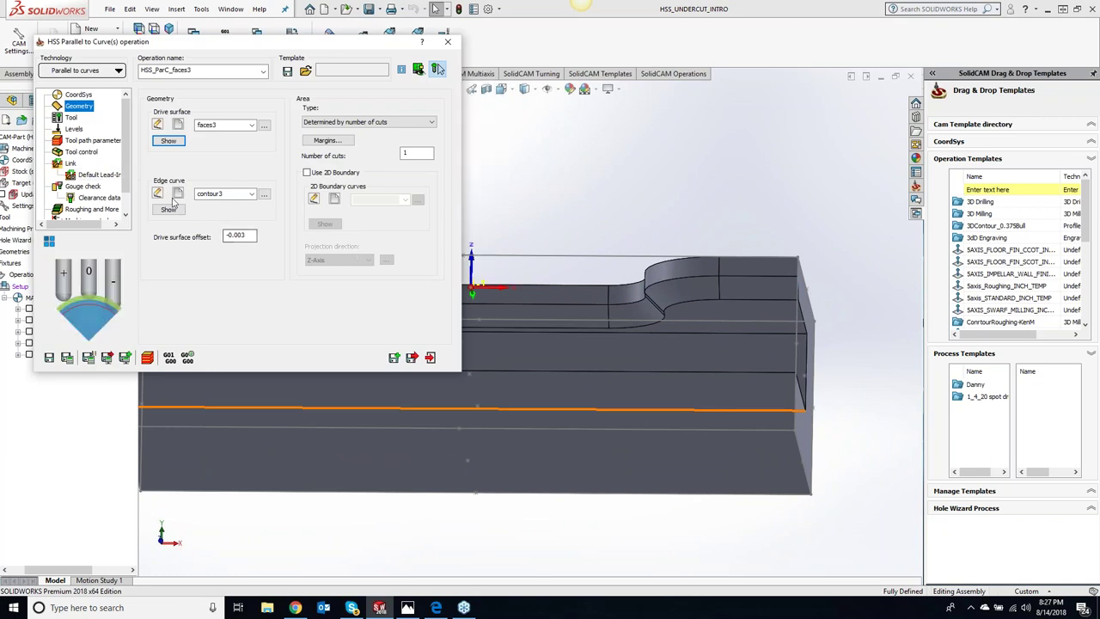
click(177, 196)
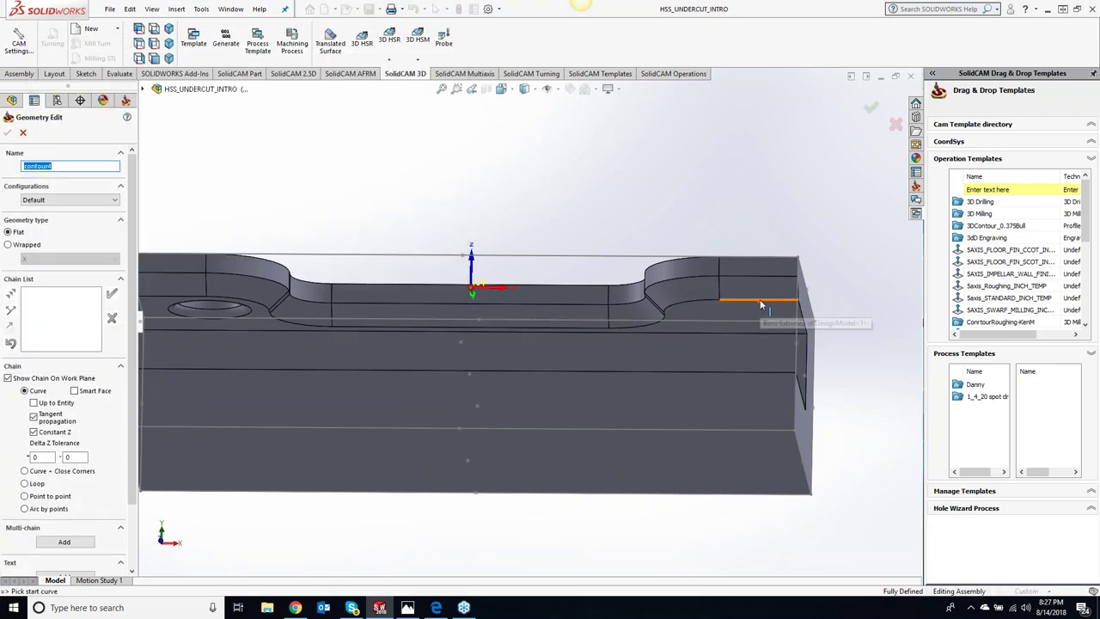
Chain contour4 along the undercut pocket edge without tangent propagation and use it as the edge curve.
click(34, 416)
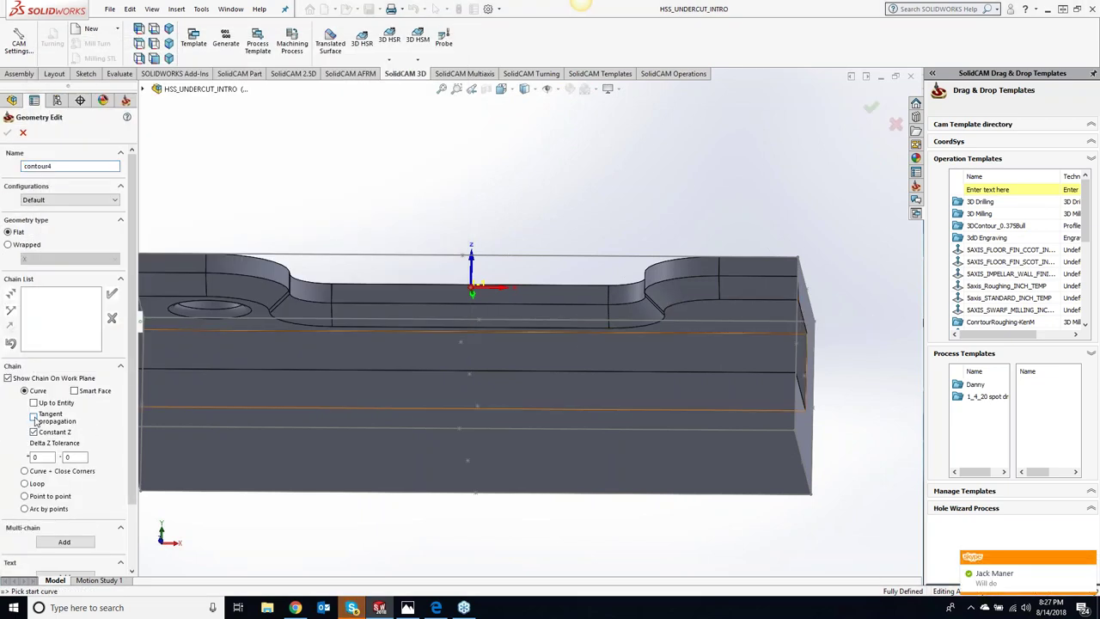
click(755, 300)
key(f)
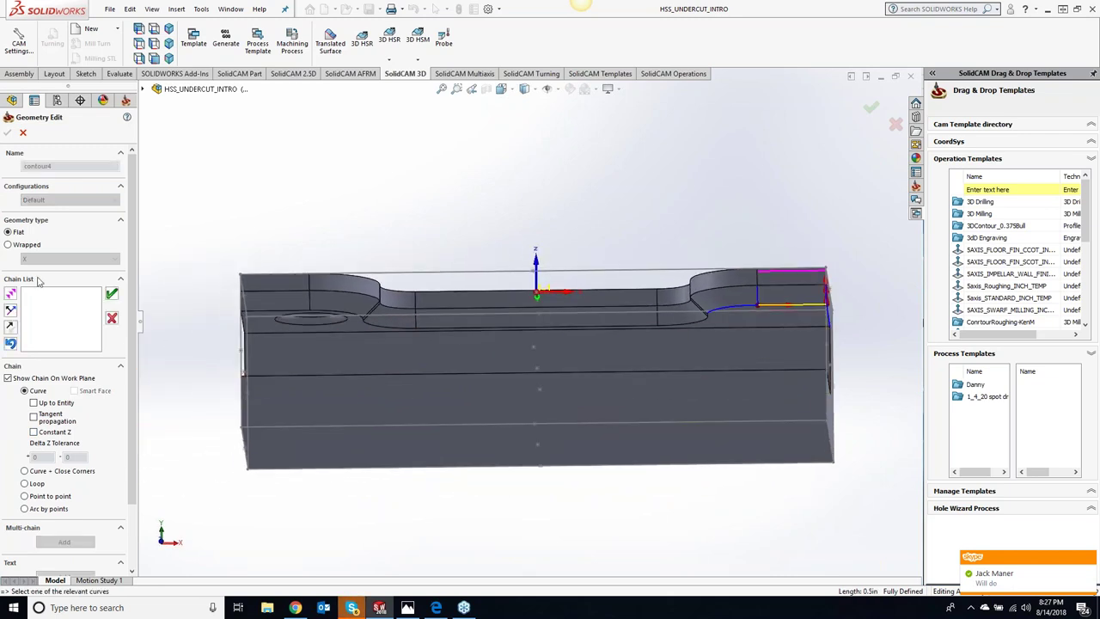
click(11, 326)
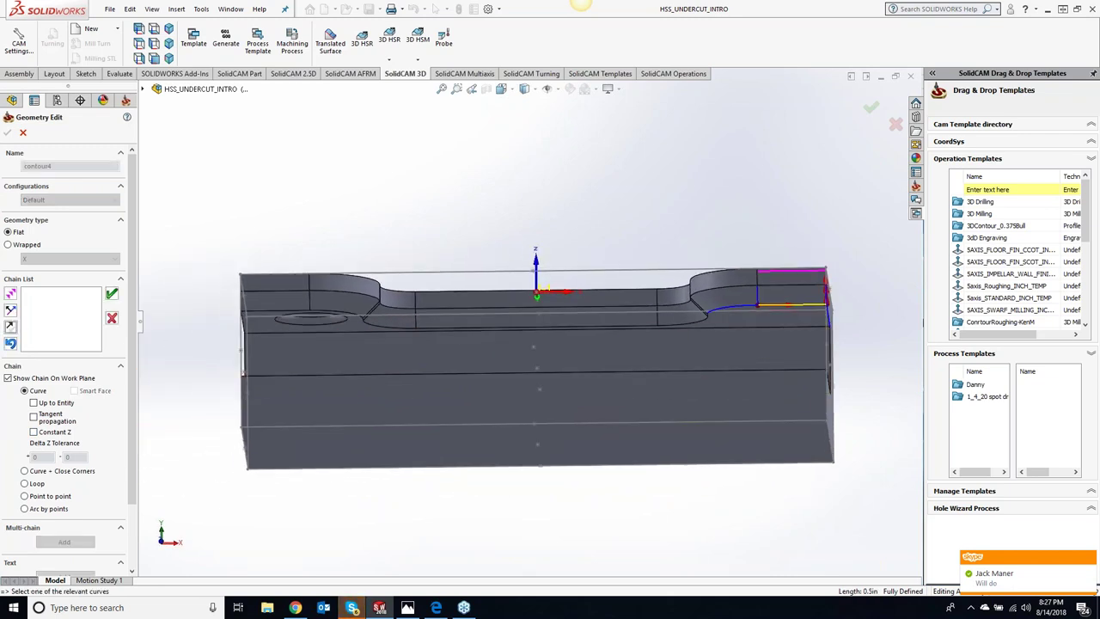
click(10, 295)
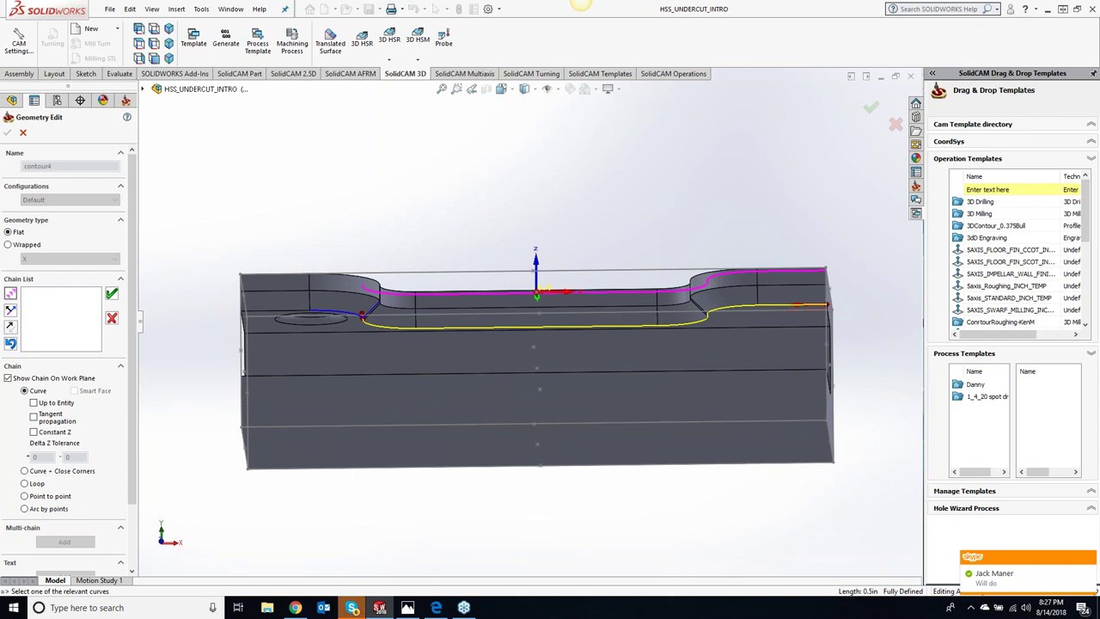
click(112, 294)
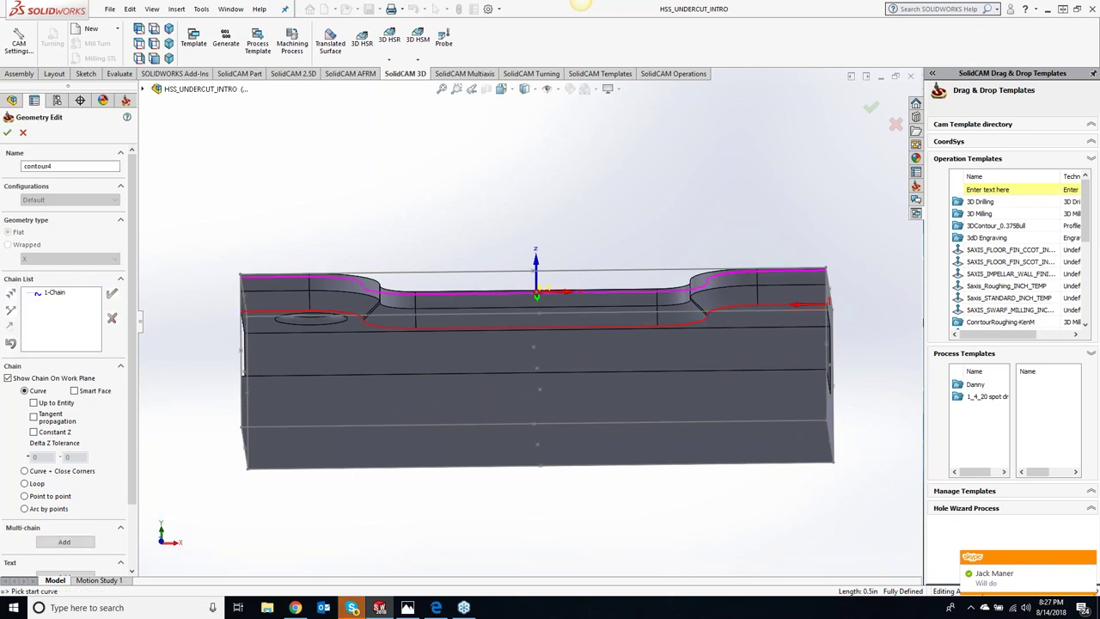
click(7, 132)
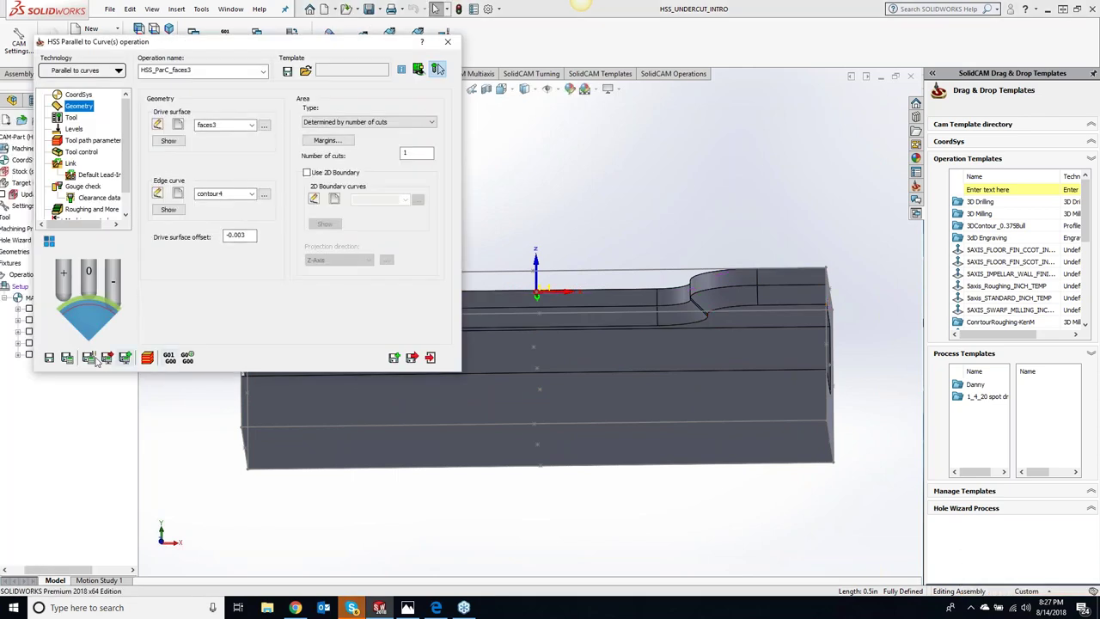
click(69, 357)
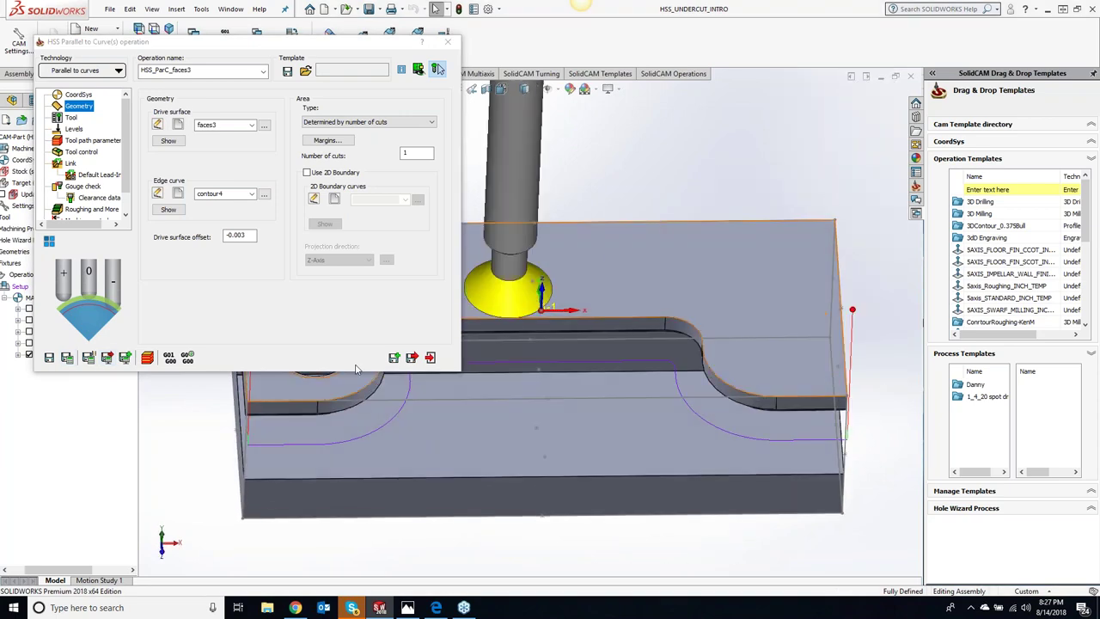
Run a brief SolidVerify preview of the contour4 toolpath, then return to the operation.
click(280, 397)
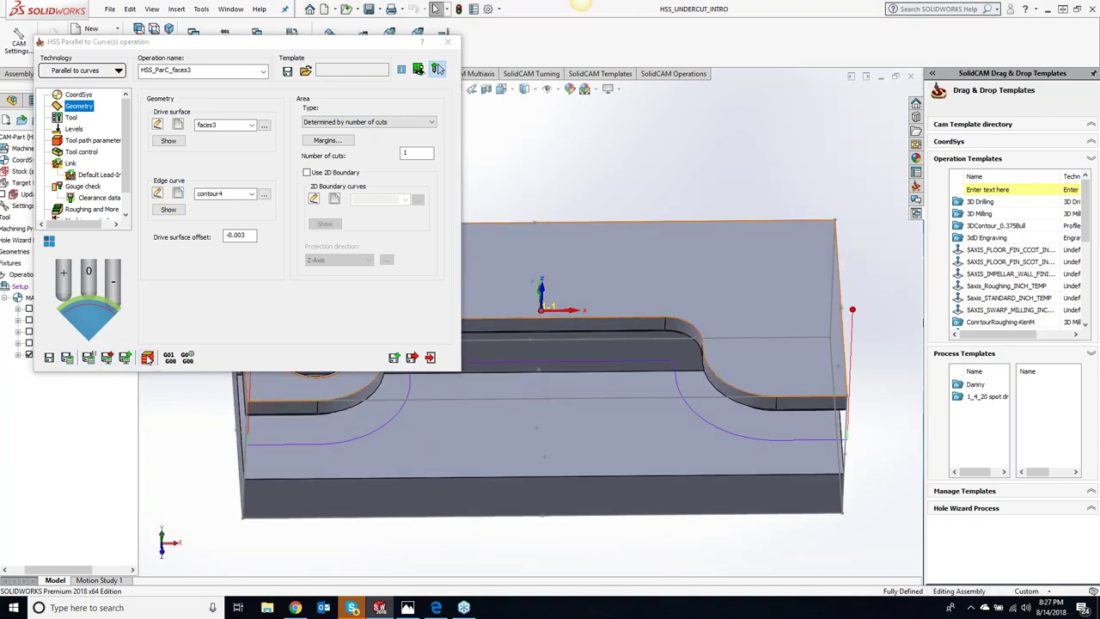
click(148, 357)
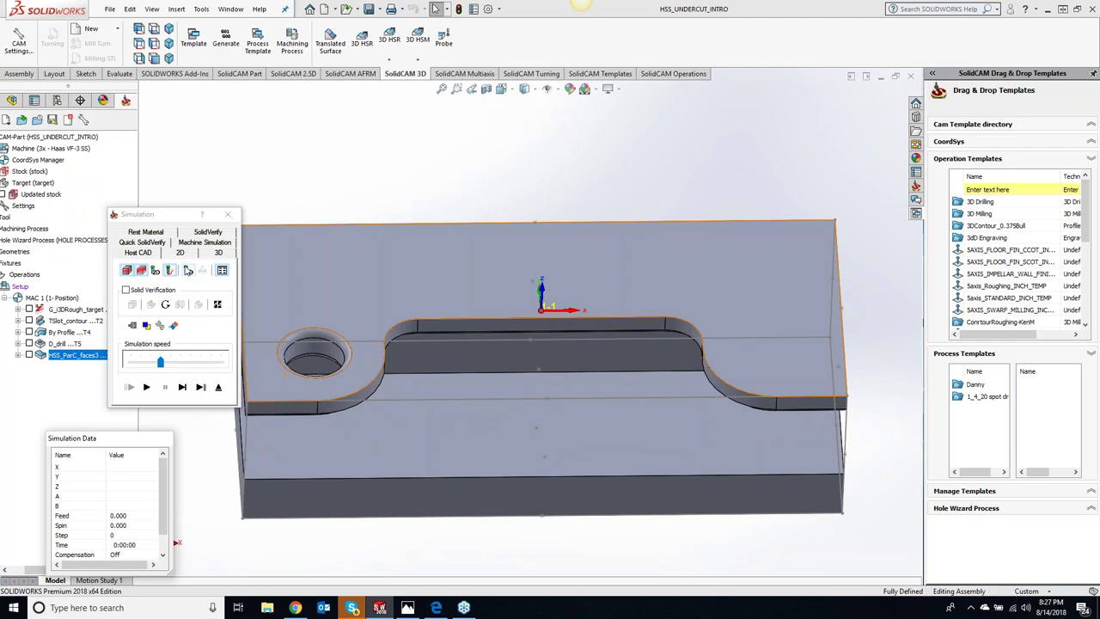
click(207, 232)
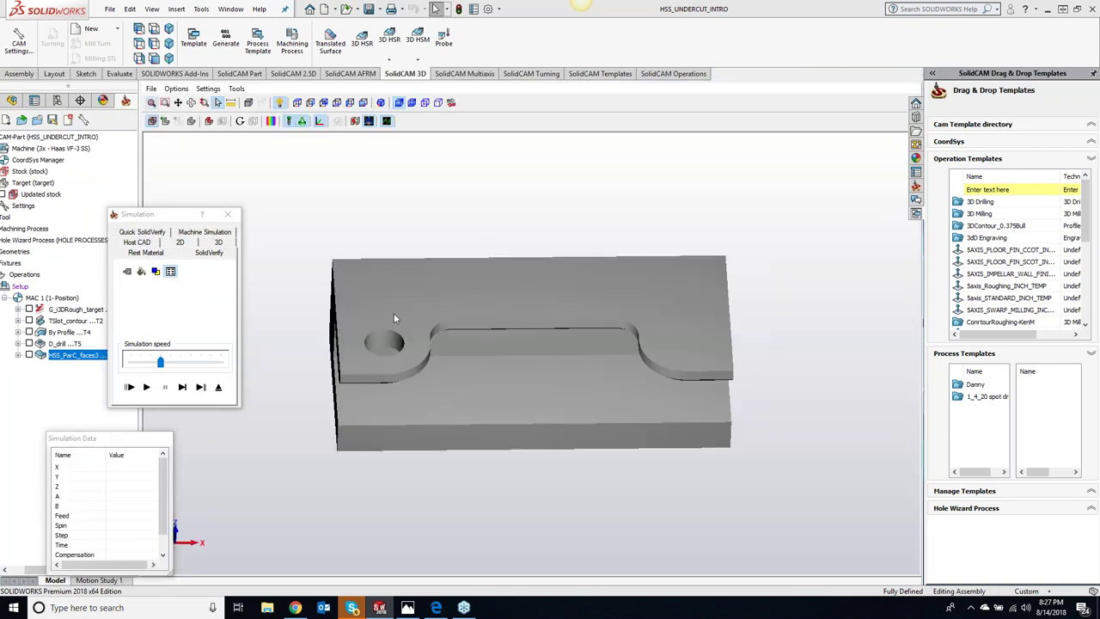
middle_drag(491, 213, 486, 221)
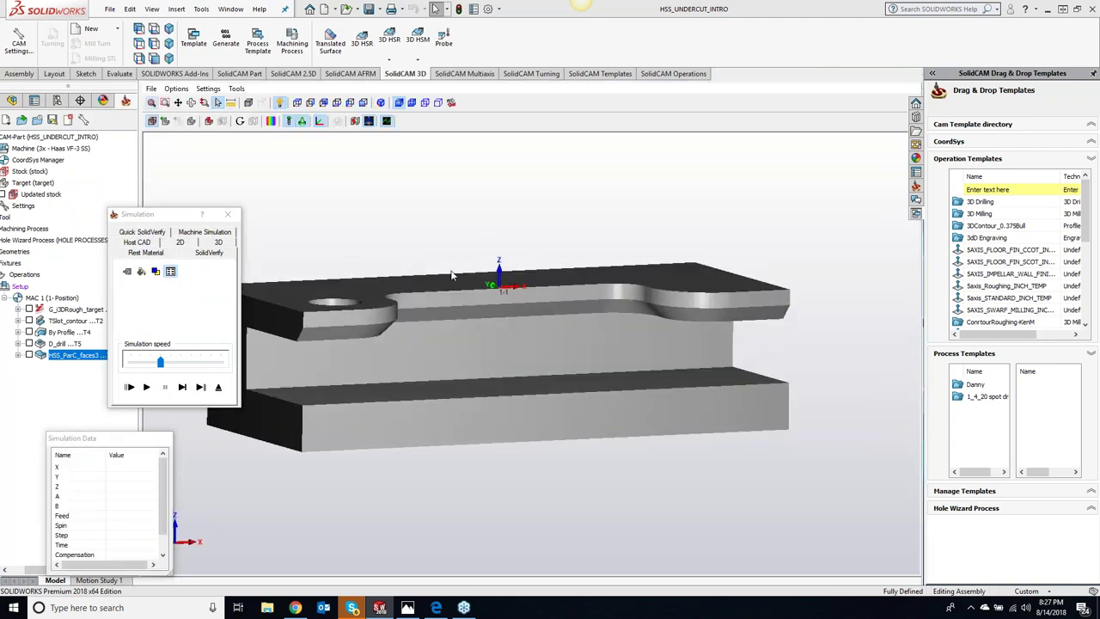
click(183, 388)
click(185, 389)
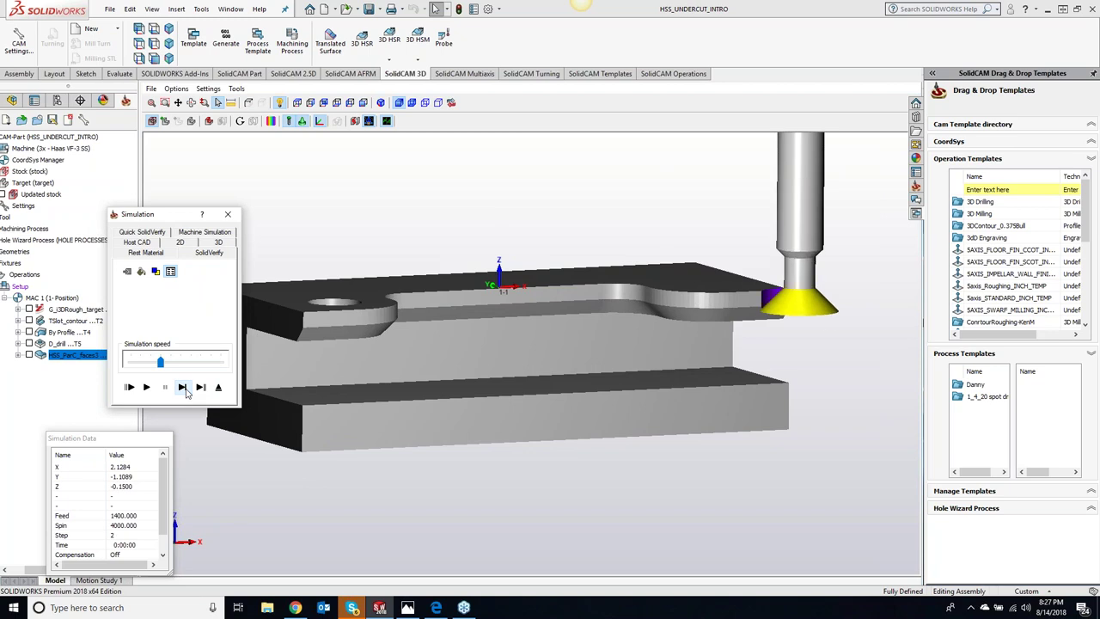
click(187, 388)
click(227, 214)
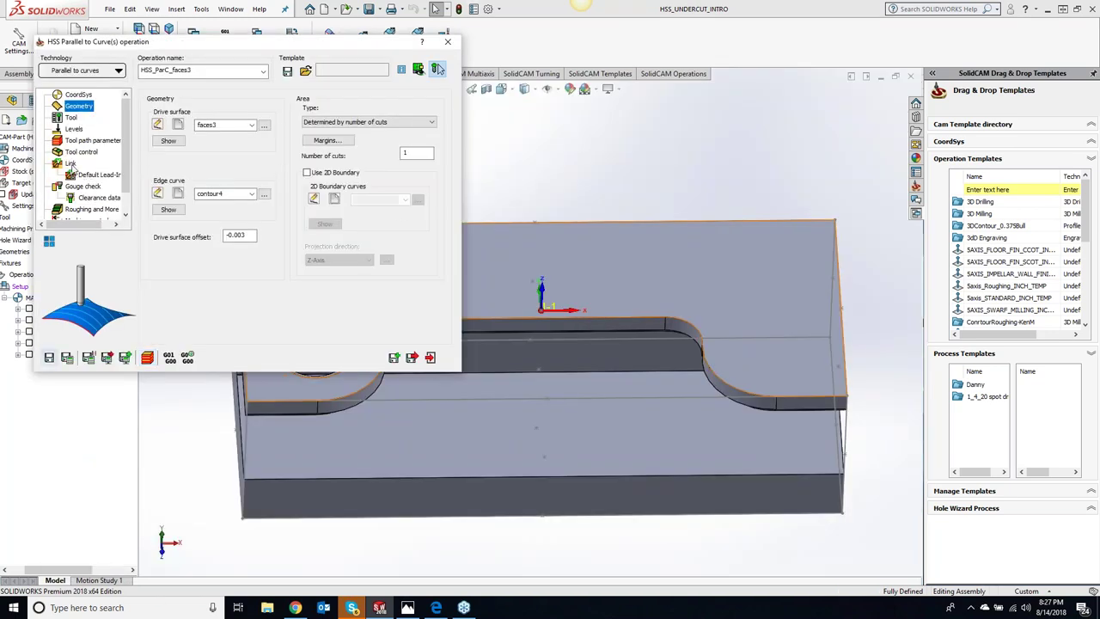
Give the first entry a lead-in and the last exit a lead-out, then recalculate.
click(72, 165)
click(351, 128)
click(348, 135)
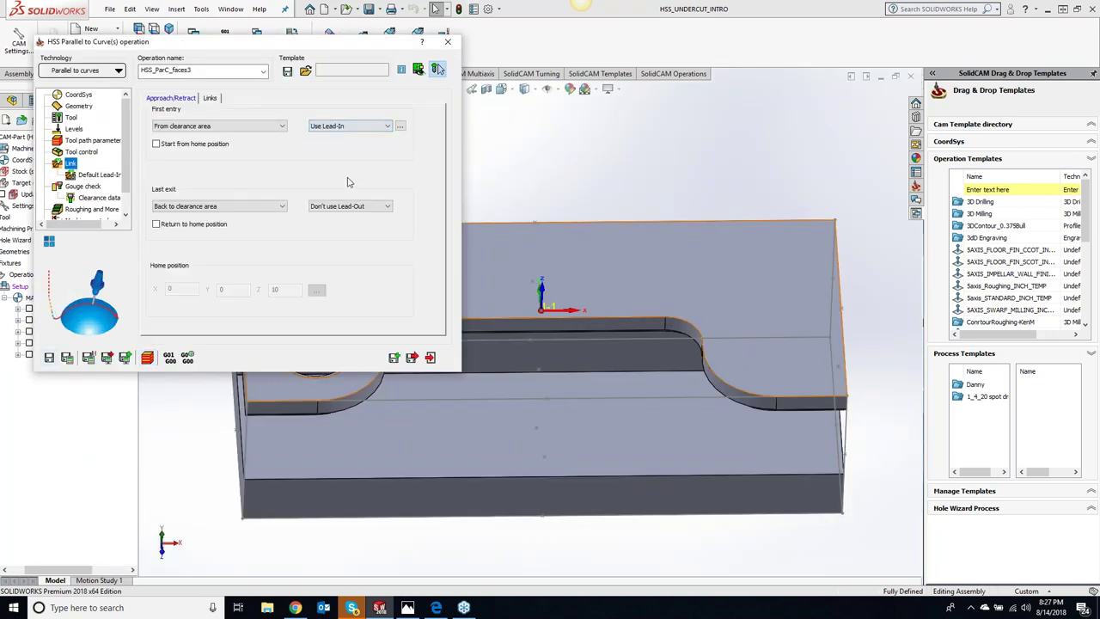
click(348, 206)
click(346, 216)
click(67, 357)
Single-step the updated toolpath along the part edge and slot in SolidVerify.
click(147, 357)
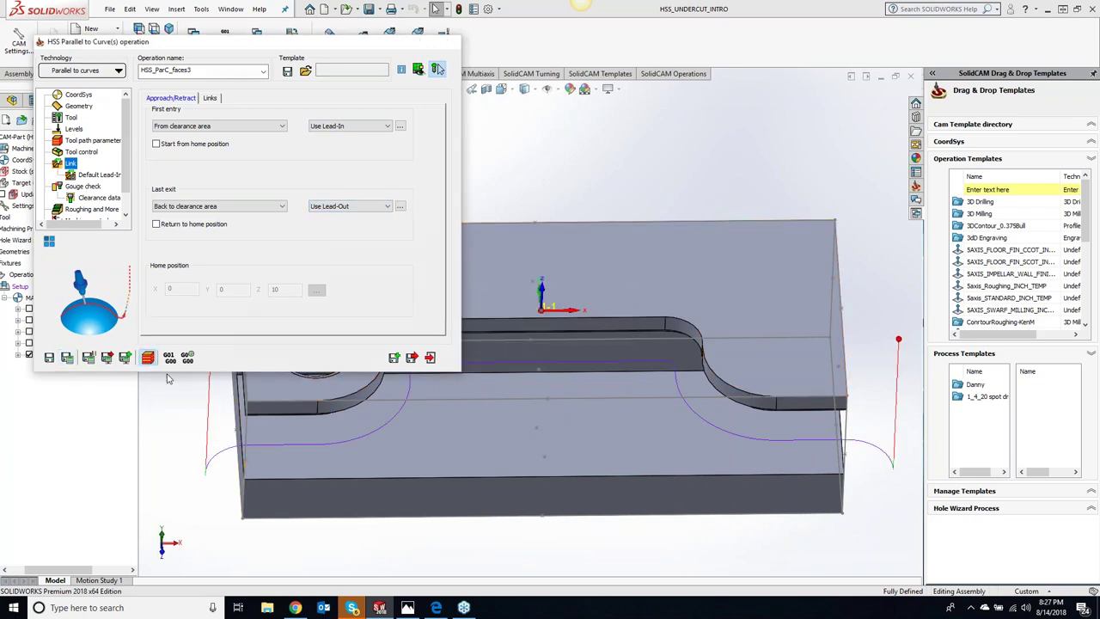
click(207, 232)
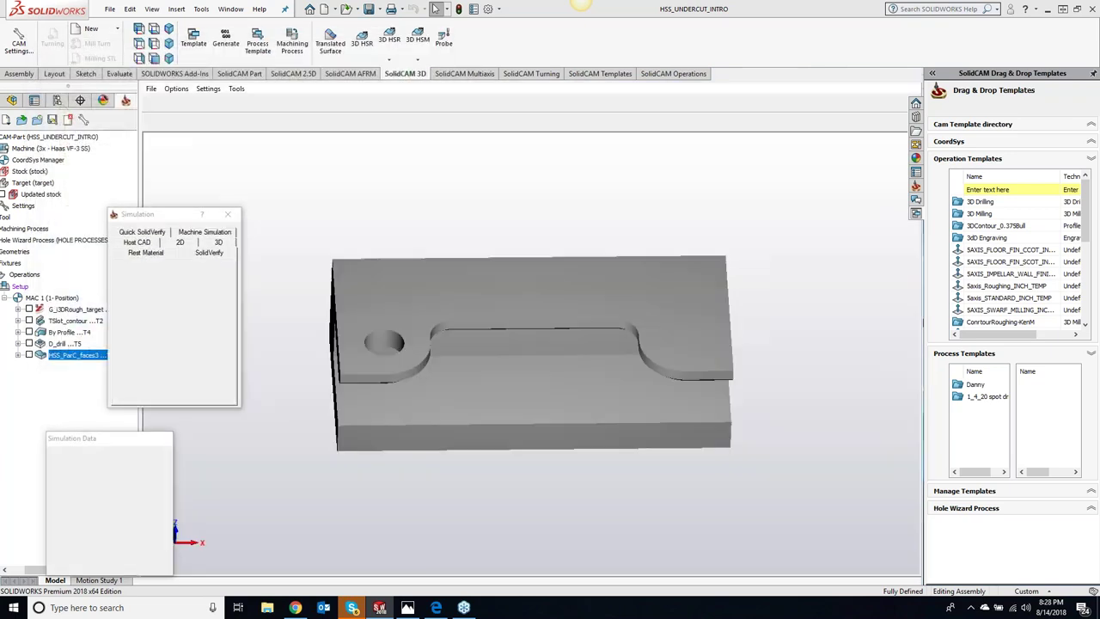
click(182, 387)
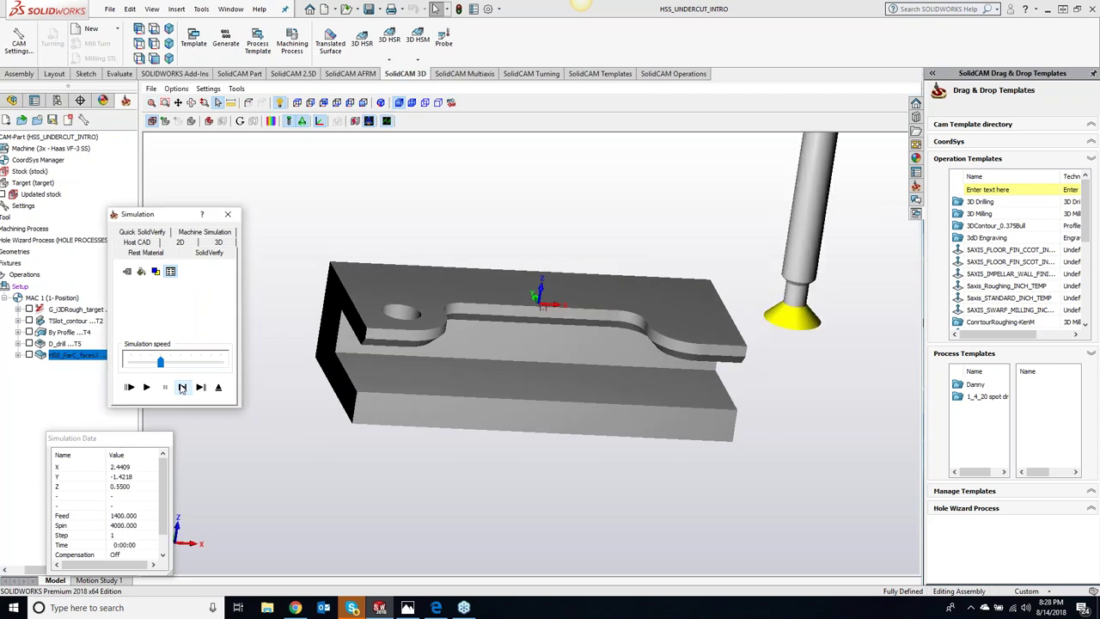
click(182, 387)
click(182, 386)
click(183, 387)
click(182, 387)
click(182, 386)
click(182, 386)
click(182, 386)
click(182, 387)
click(182, 387)
click(182, 387)
click(182, 386)
click(182, 387)
click(182, 386)
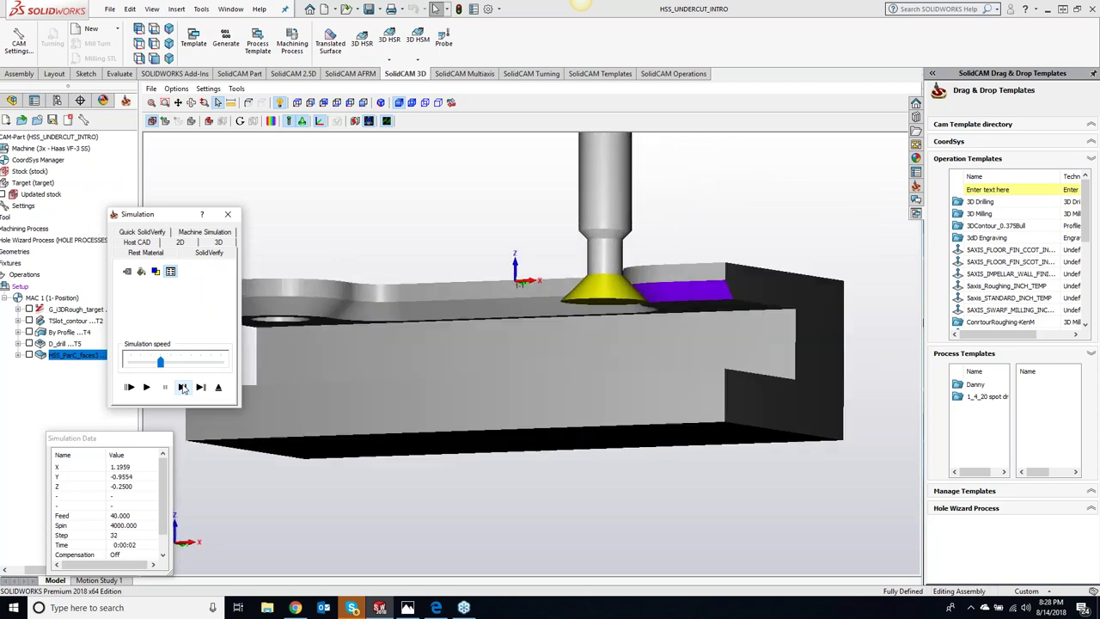
click(182, 387)
click(183, 386)
click(182, 387)
click(182, 387)
Play the rest of the simulation, inspect the cut undercut, then close it.
click(148, 388)
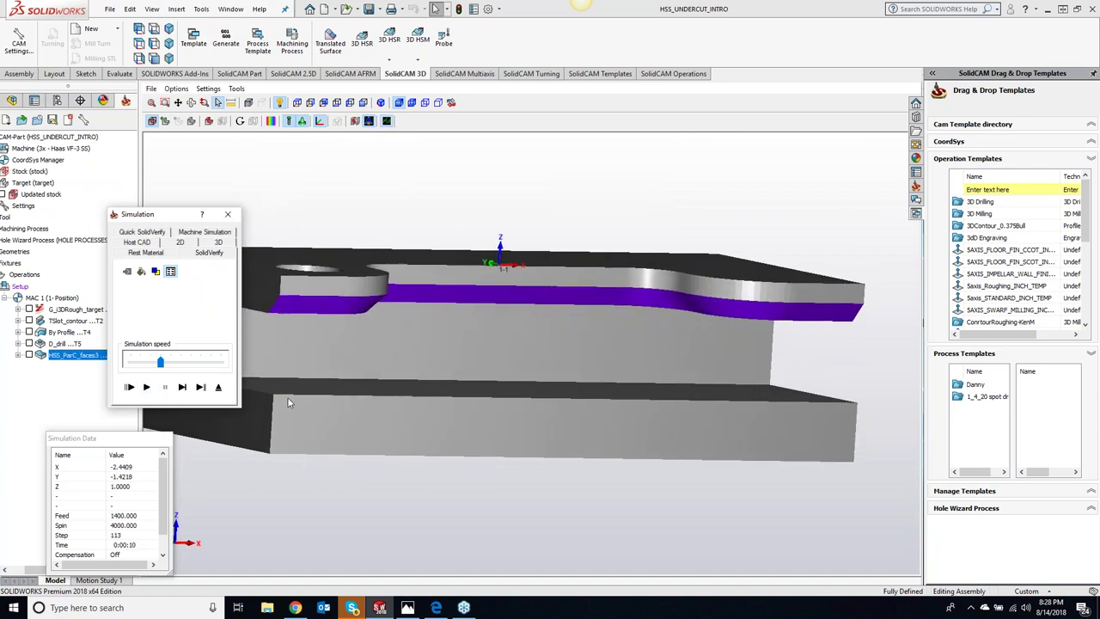
drag(431, 490, 300, 427)
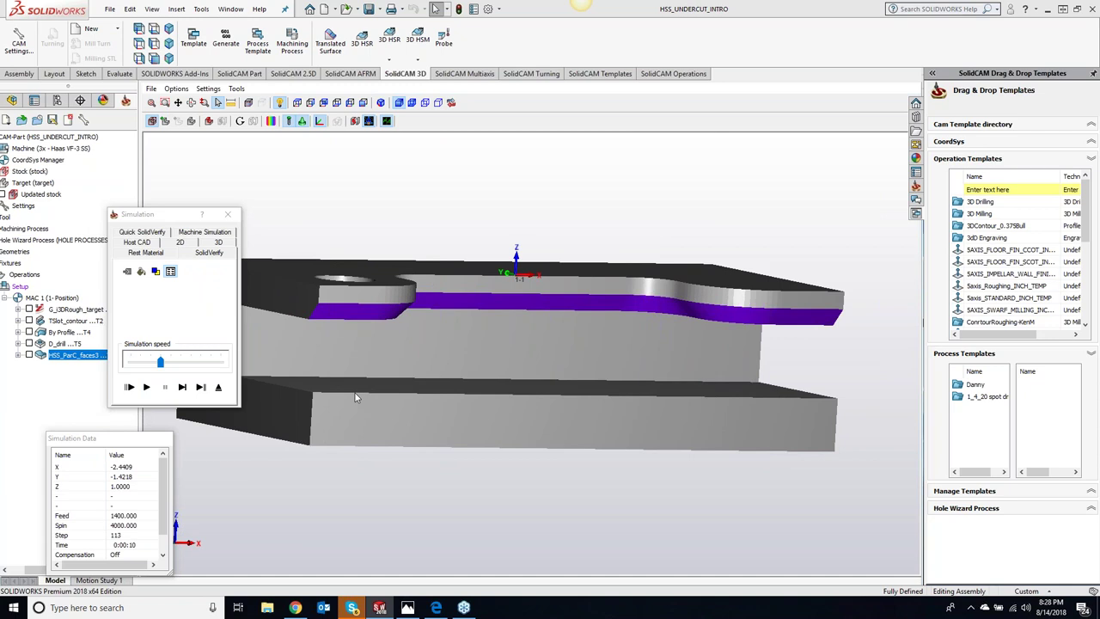
middle_drag(355, 397, 384, 387)
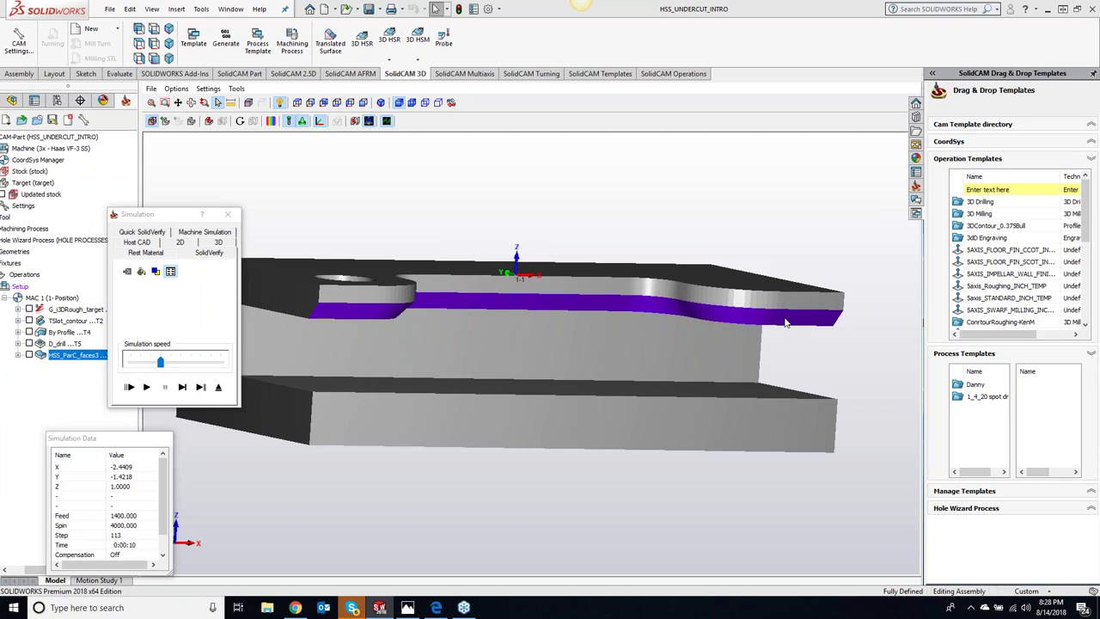
click(228, 214)
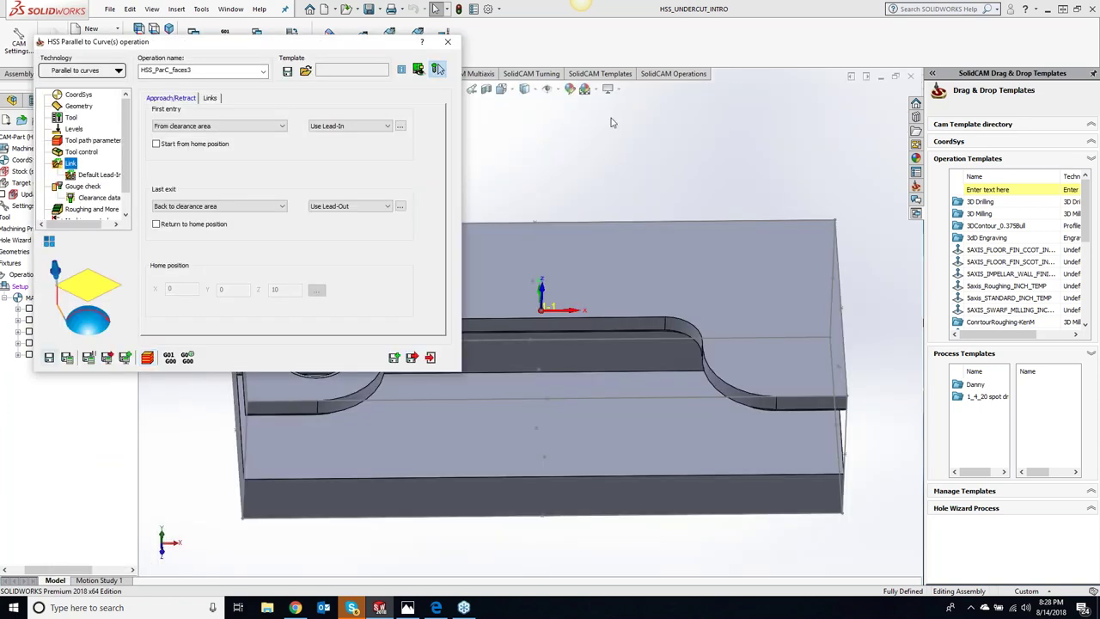
Save and exit HSS_ParC_faces3, then turn the part with arrow keys to inspect the slot.
click(448, 42)
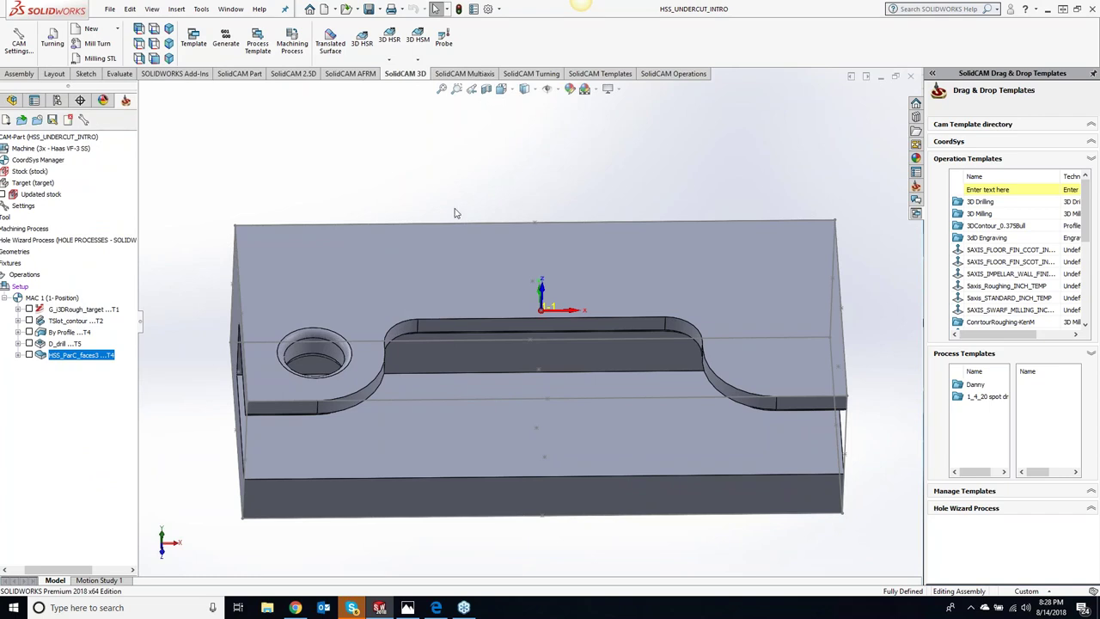
key(Down)
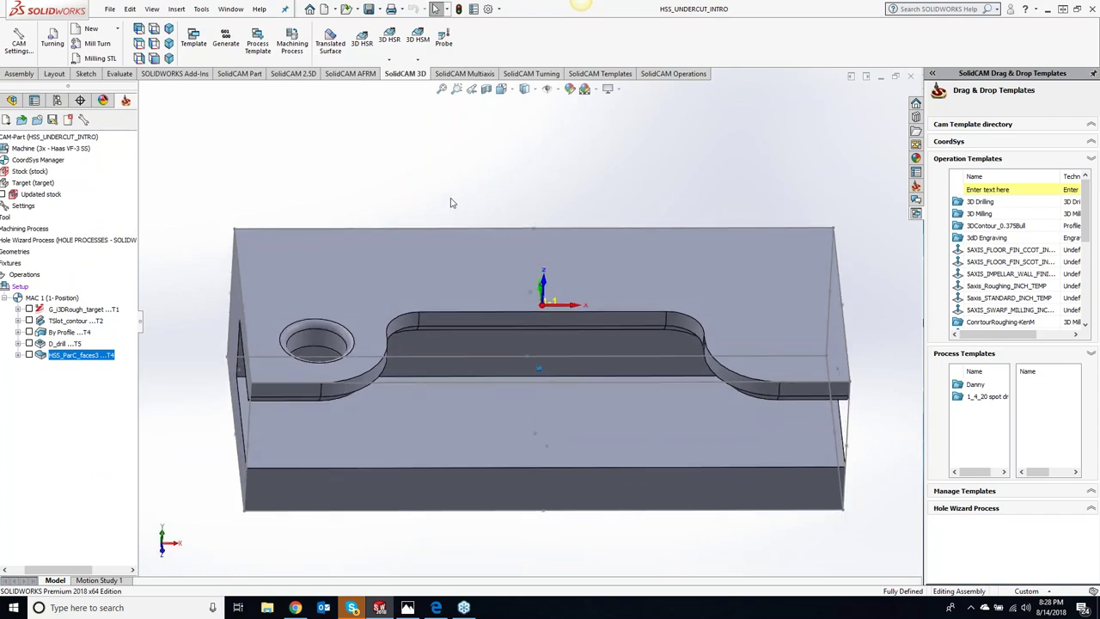
key(Right)
key(Right)
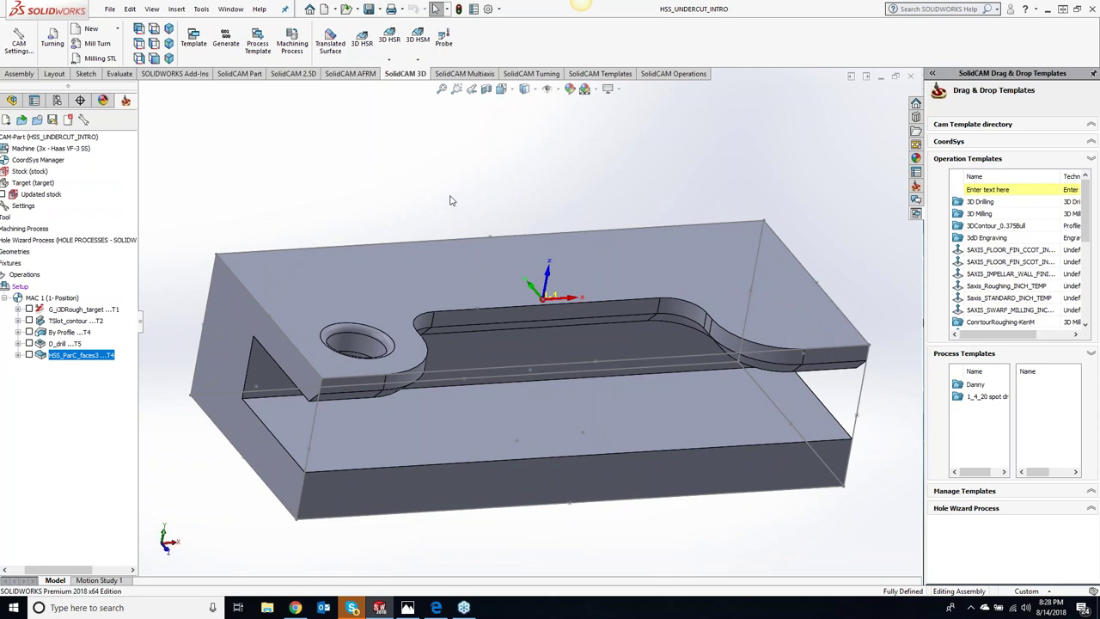
key(alt+Right)
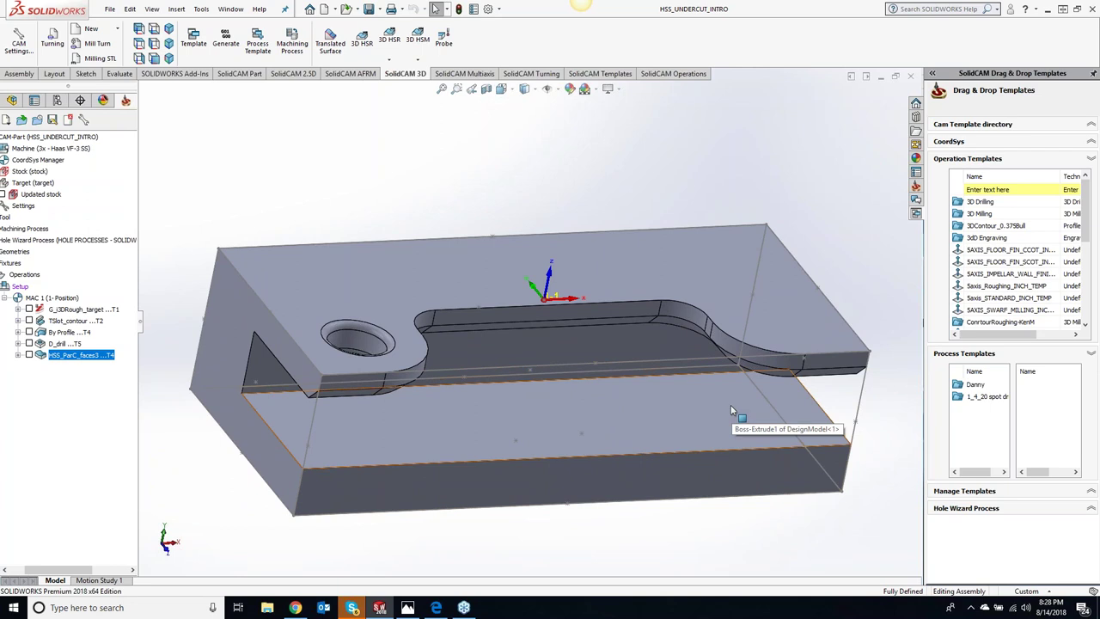
key(Right)
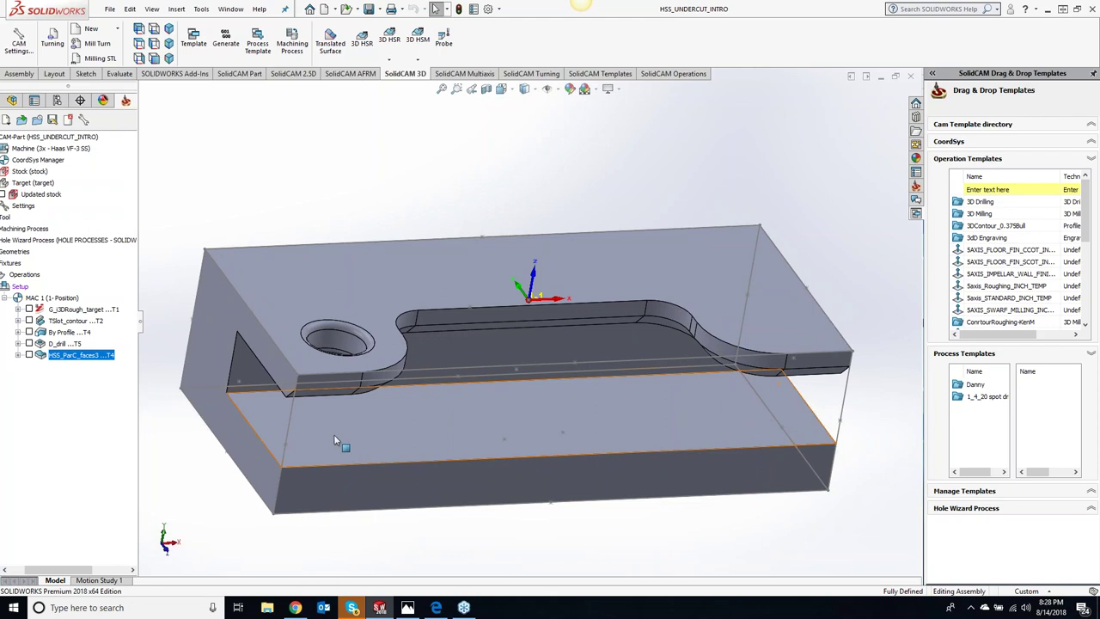
right_click(60, 335)
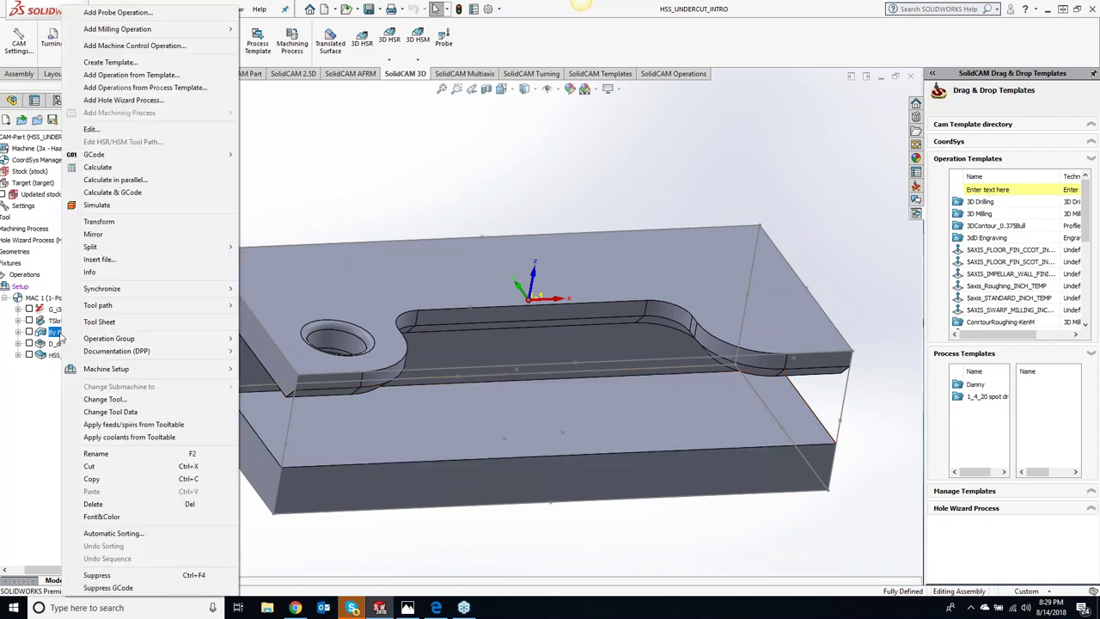
click(50, 388)
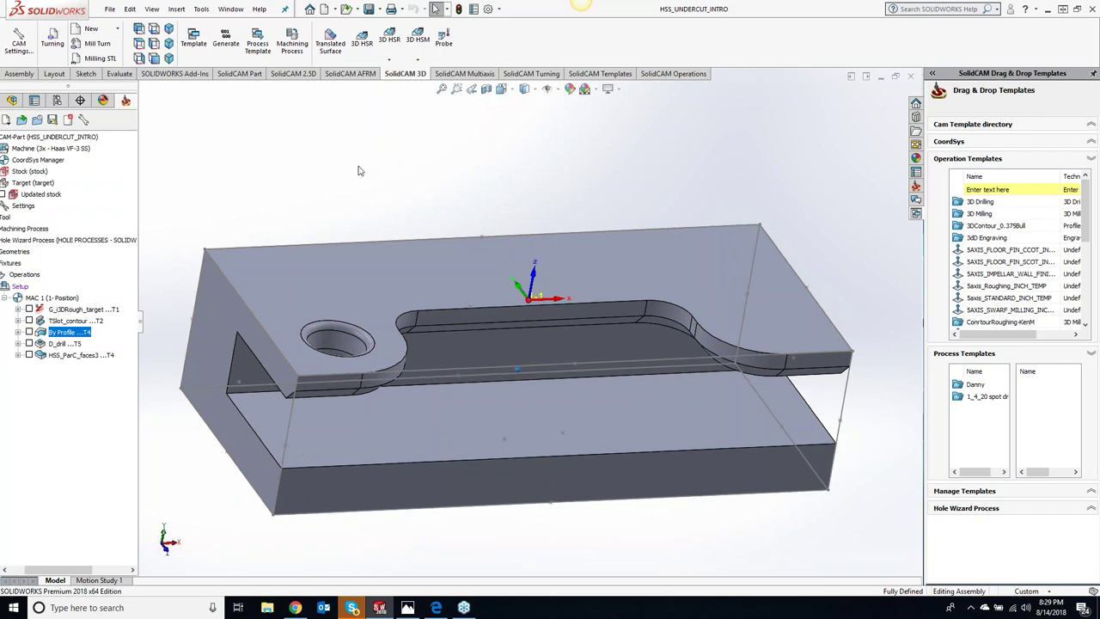
middle_drag(386, 158, 350, 312)
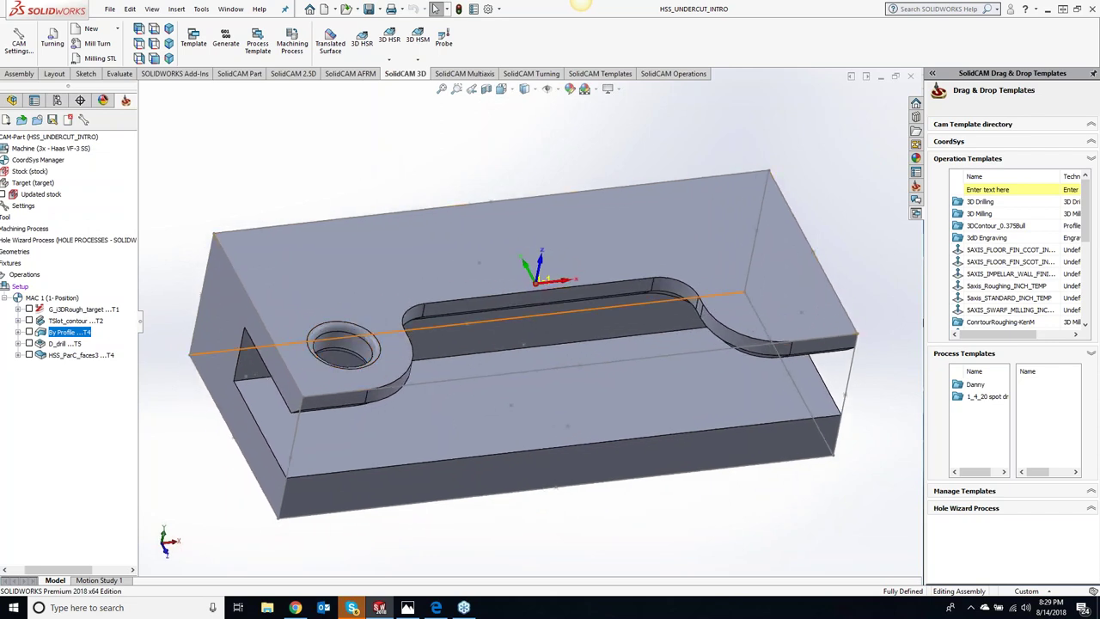
key(shift+Up)
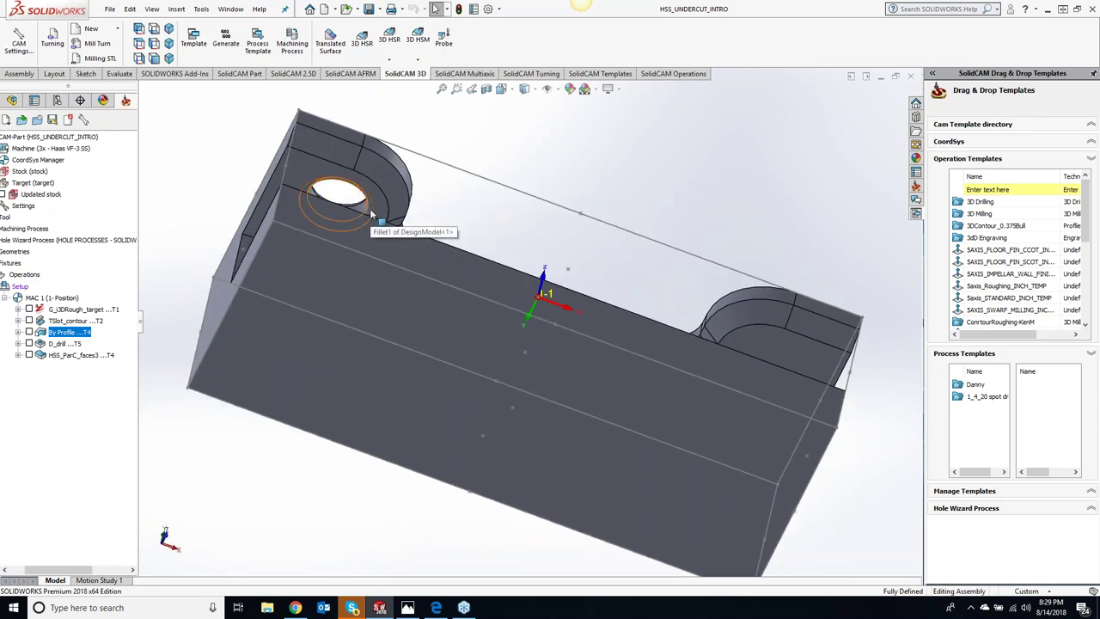
key(shift+Down)
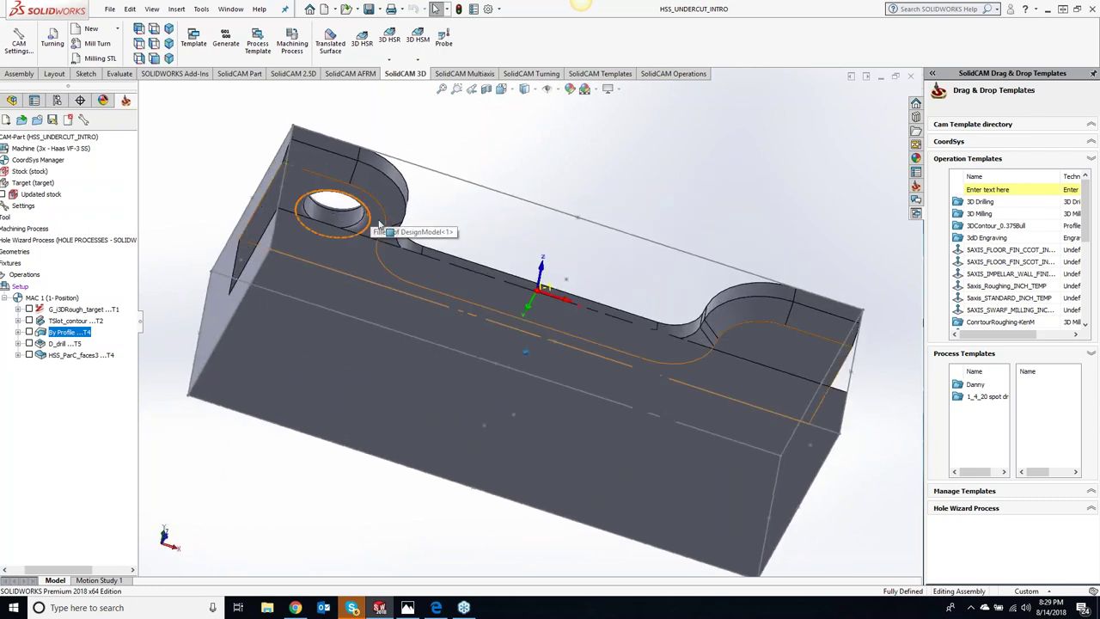
right_click(74, 356)
mouse_move(130, 29)
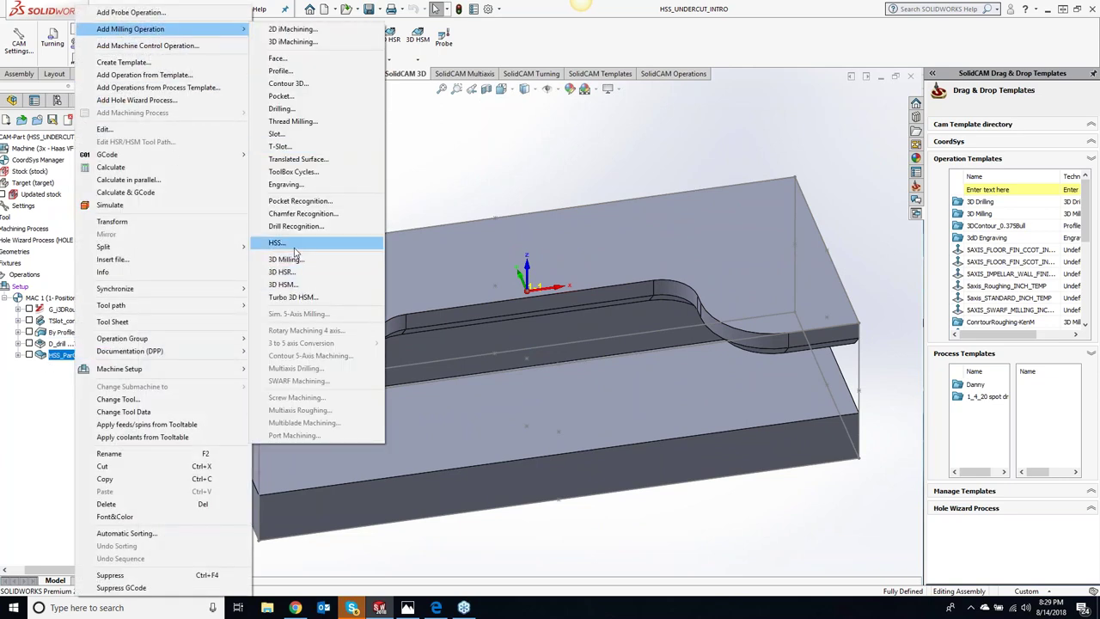
Add an HSS milling operation and make the hole's inner face its drive surface faces4.
click(294, 245)
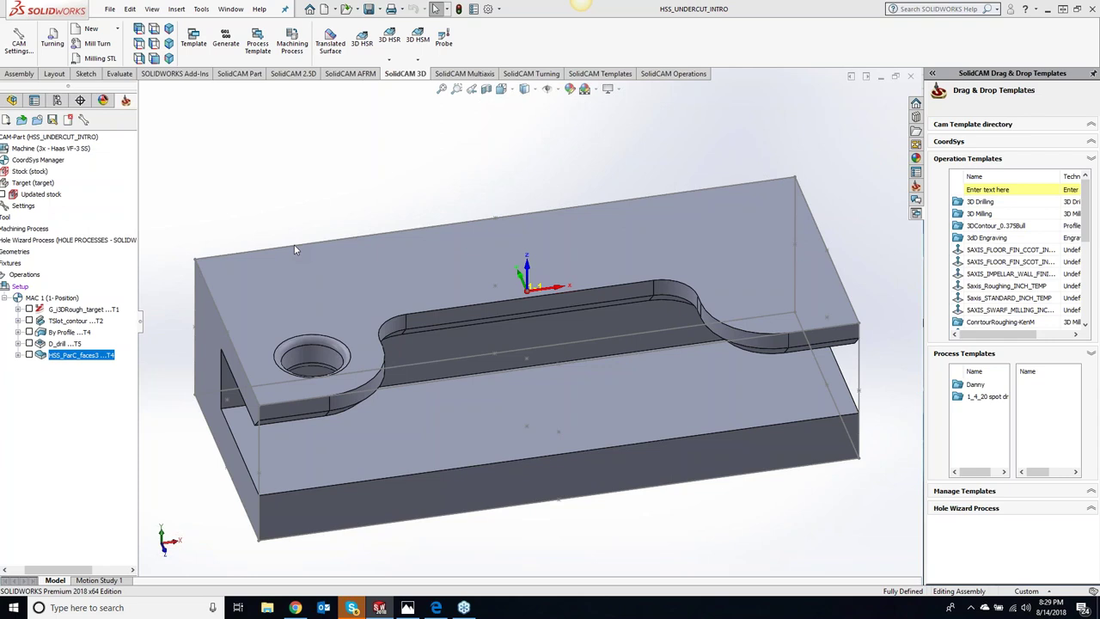
click(85, 107)
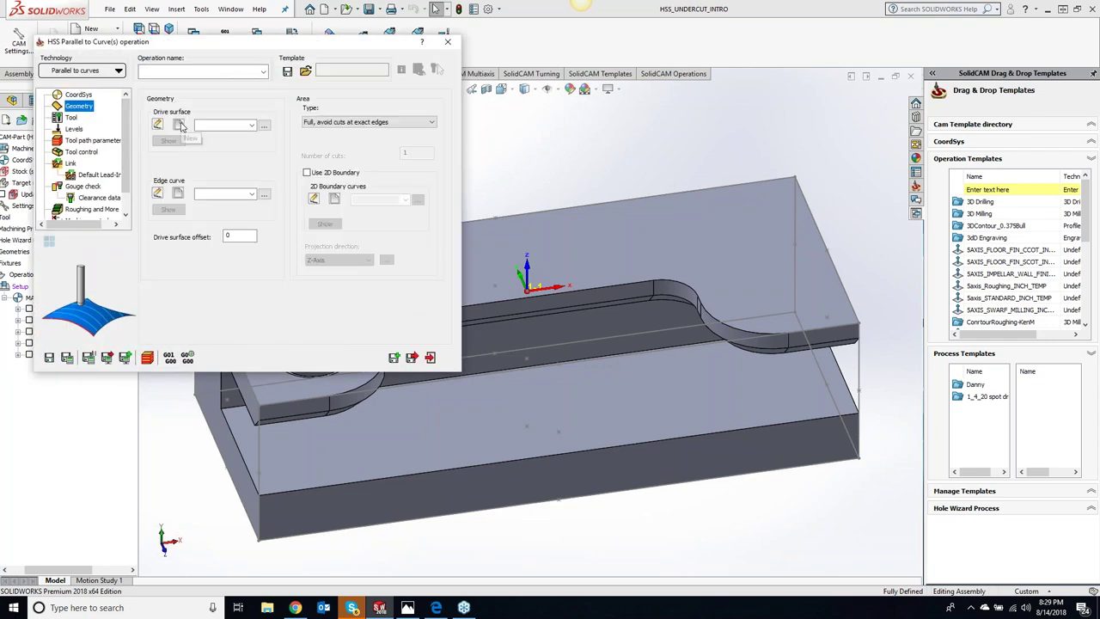
click(177, 126)
key(ctrl+7)
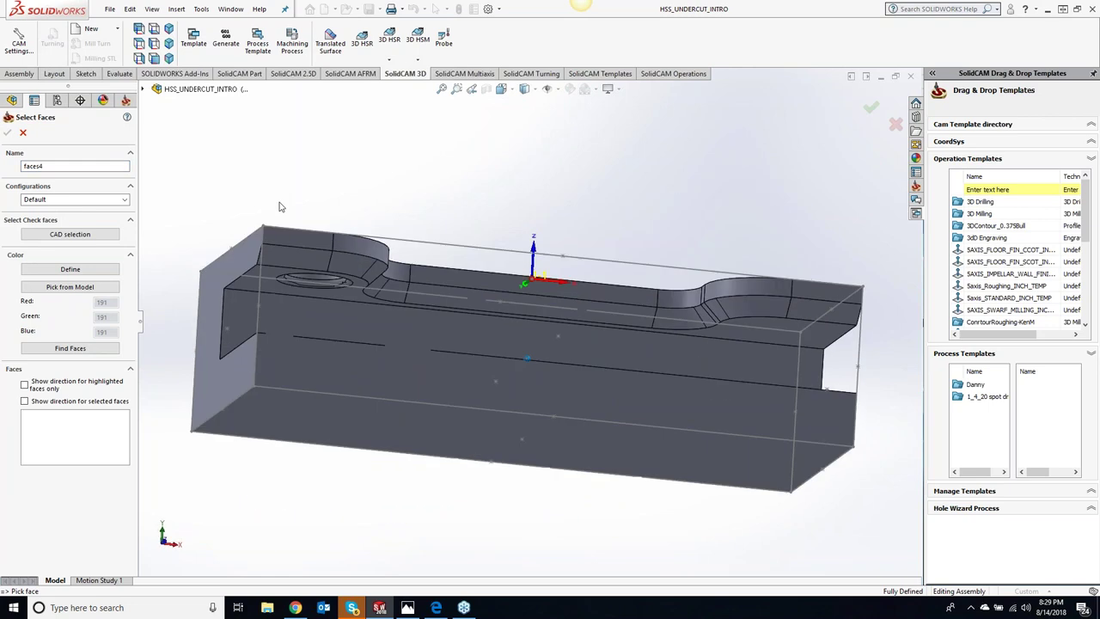
click(337, 270)
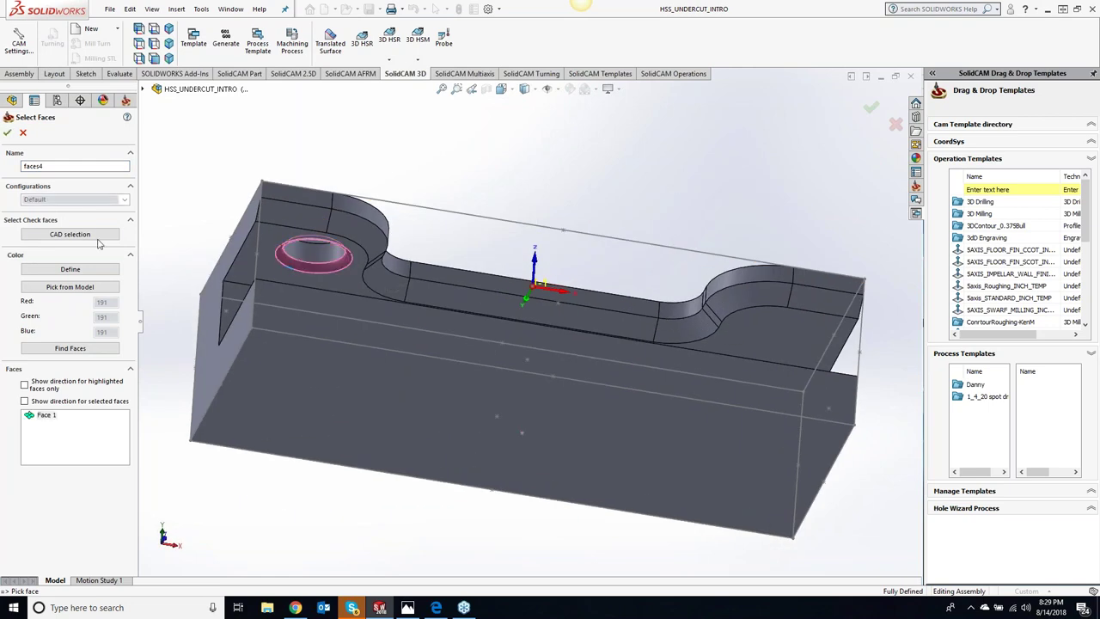
click(7, 132)
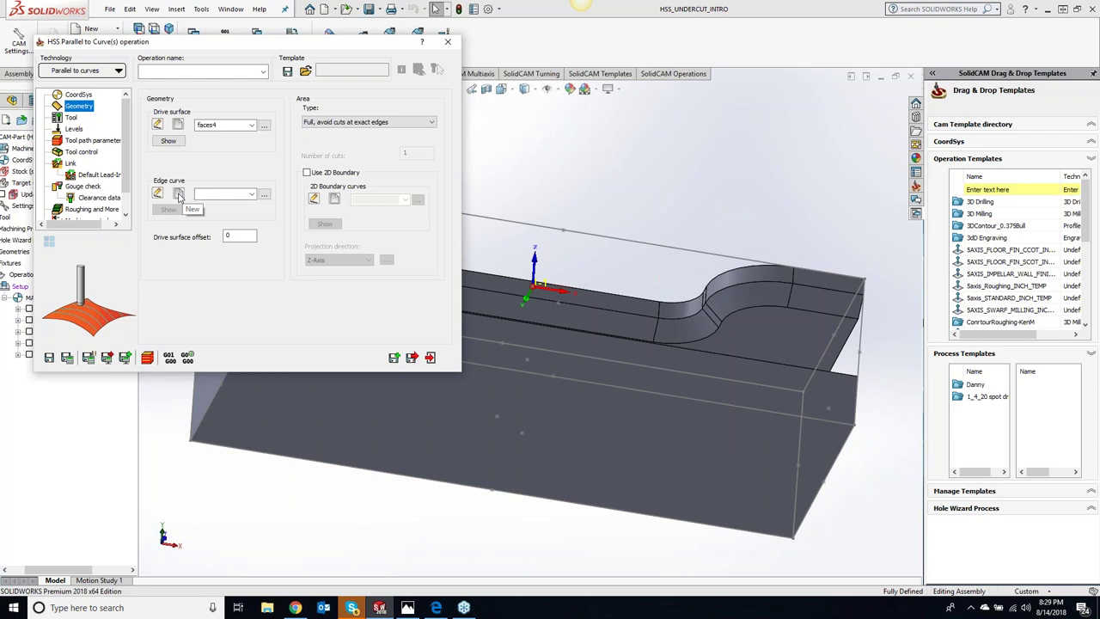
Define edge curve contour5 from the hole's edge circle.
click(179, 194)
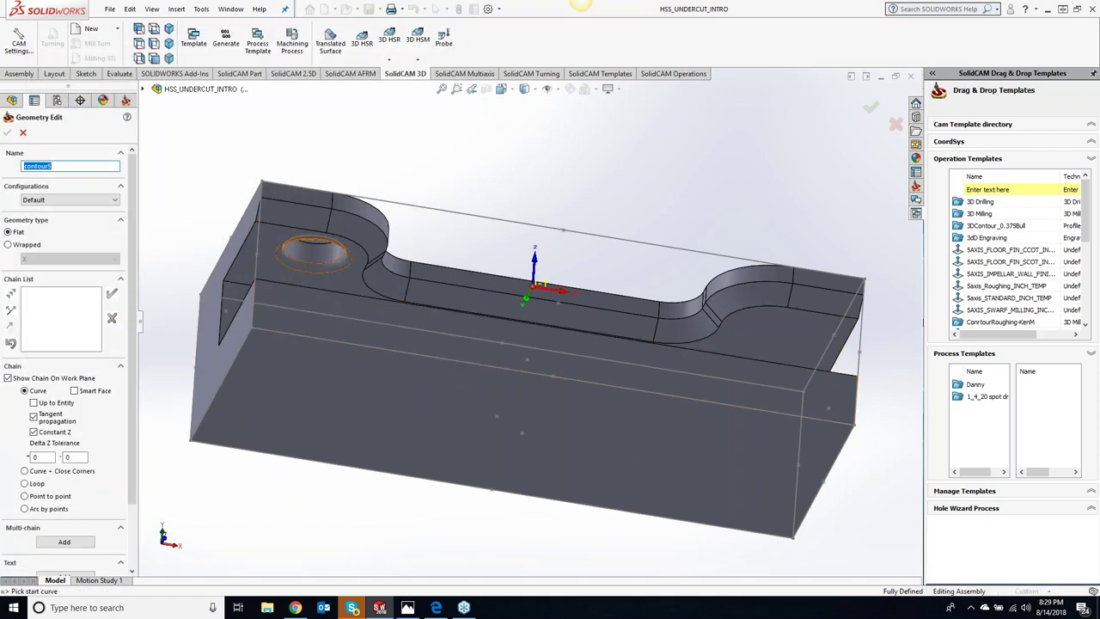
click(338, 270)
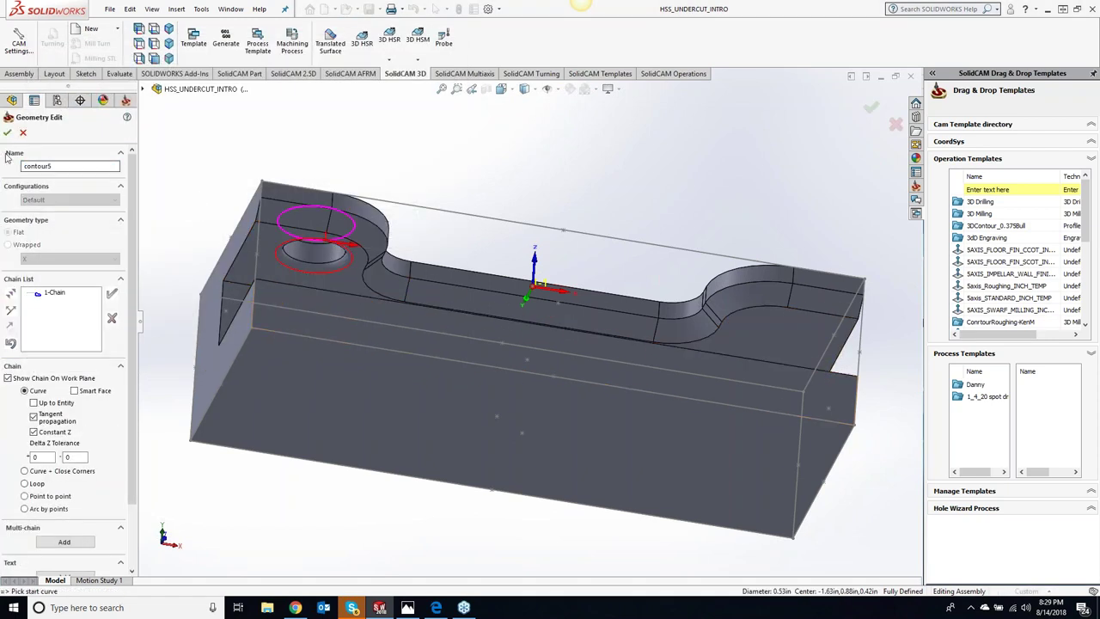
click(6, 133)
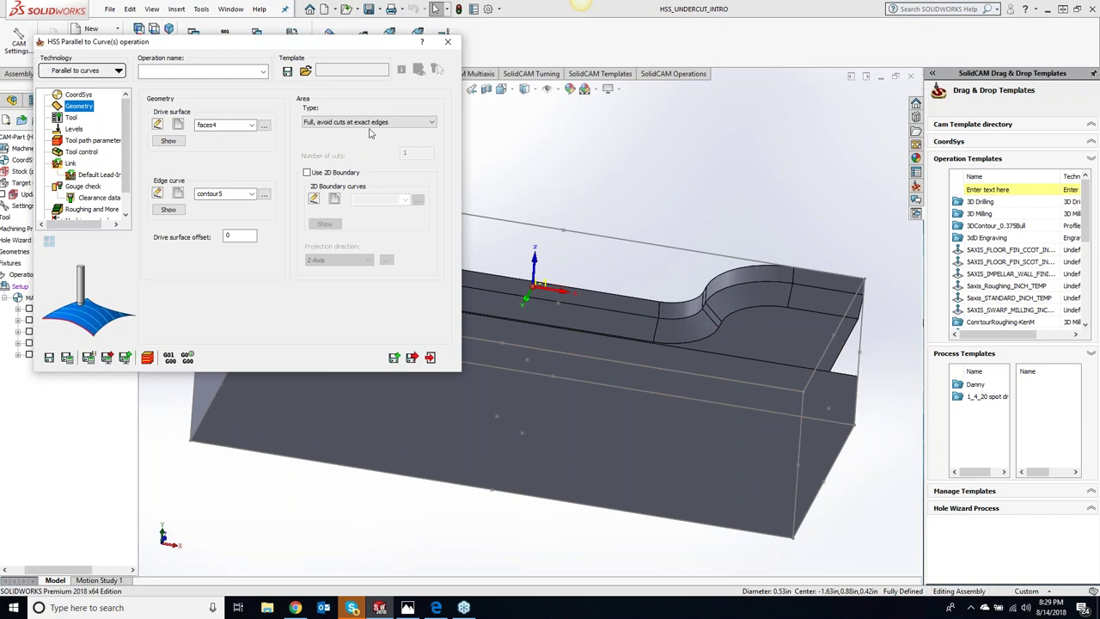
scroll(561, 207, down, 2)
scroll(561, 207, down, 2)
scroll(561, 207, down, 2)
scroll(561, 207, down, 2)
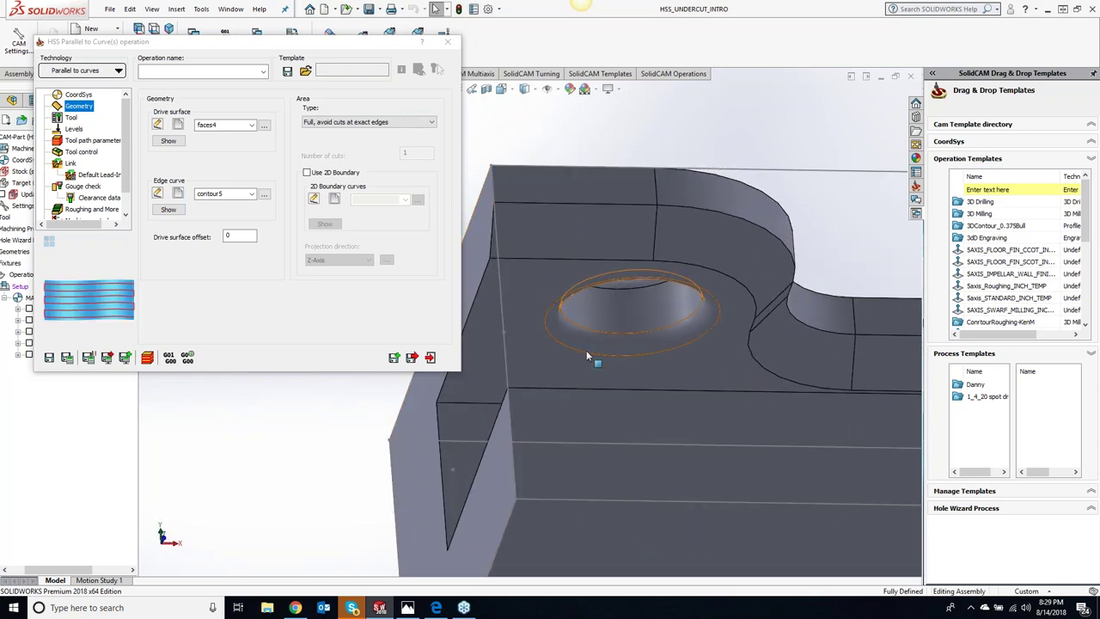
click(70, 117)
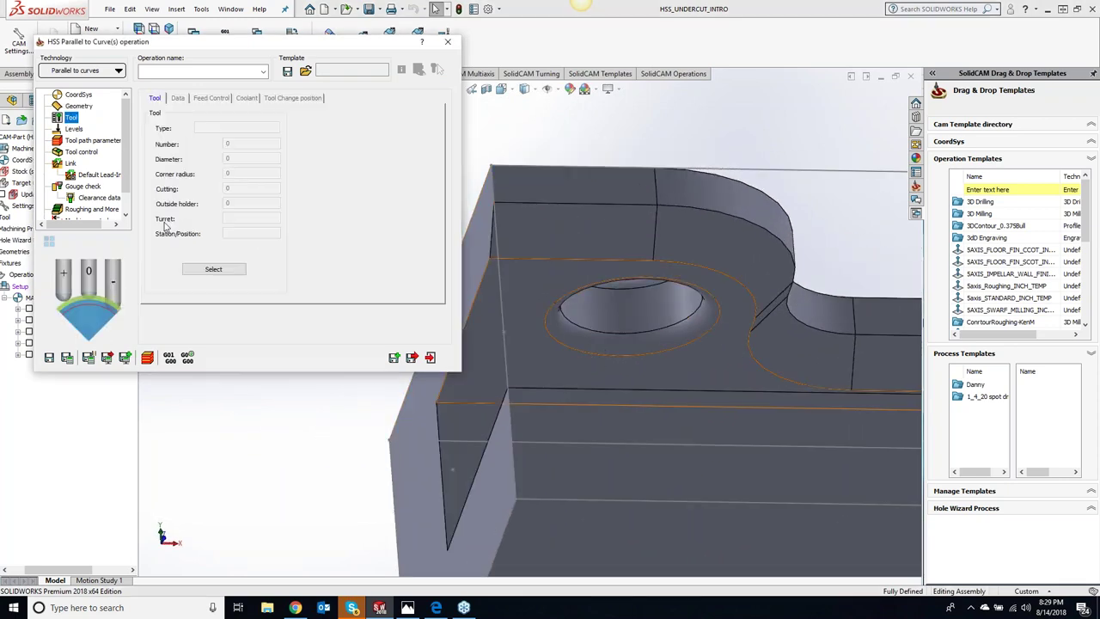
Assign tool 3, the lollipop mill, to the operation.
click(211, 270)
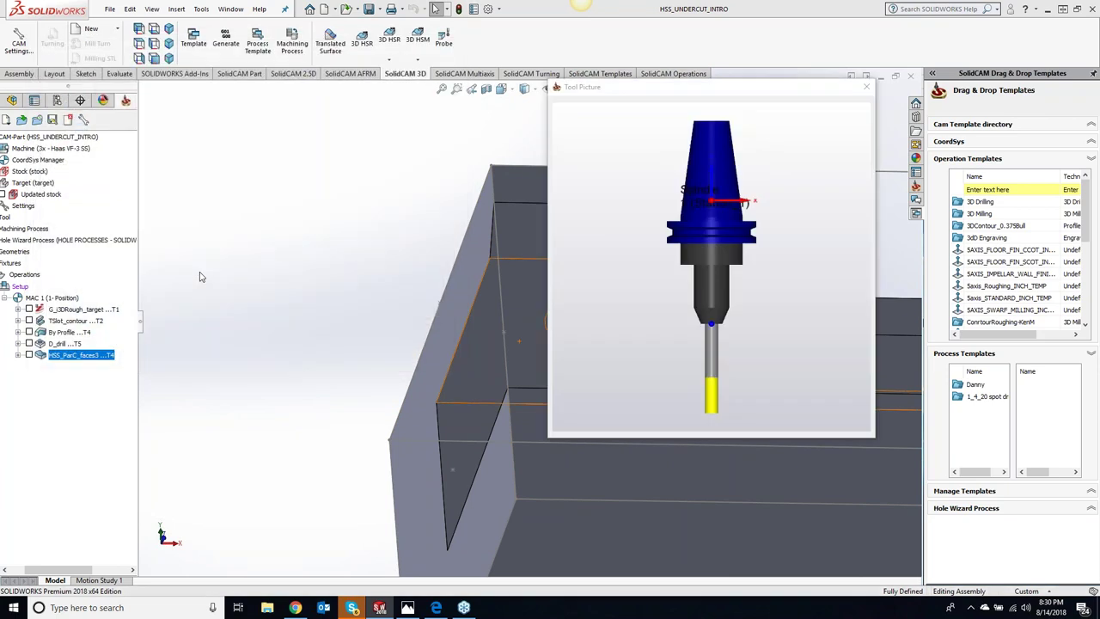
click(63, 136)
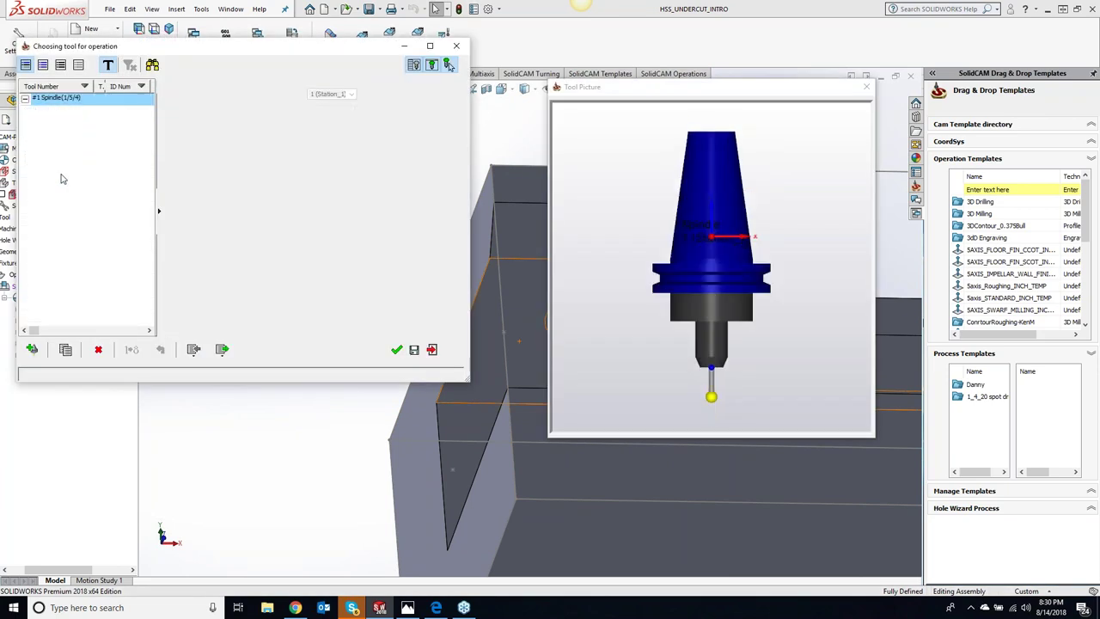
click(396, 350)
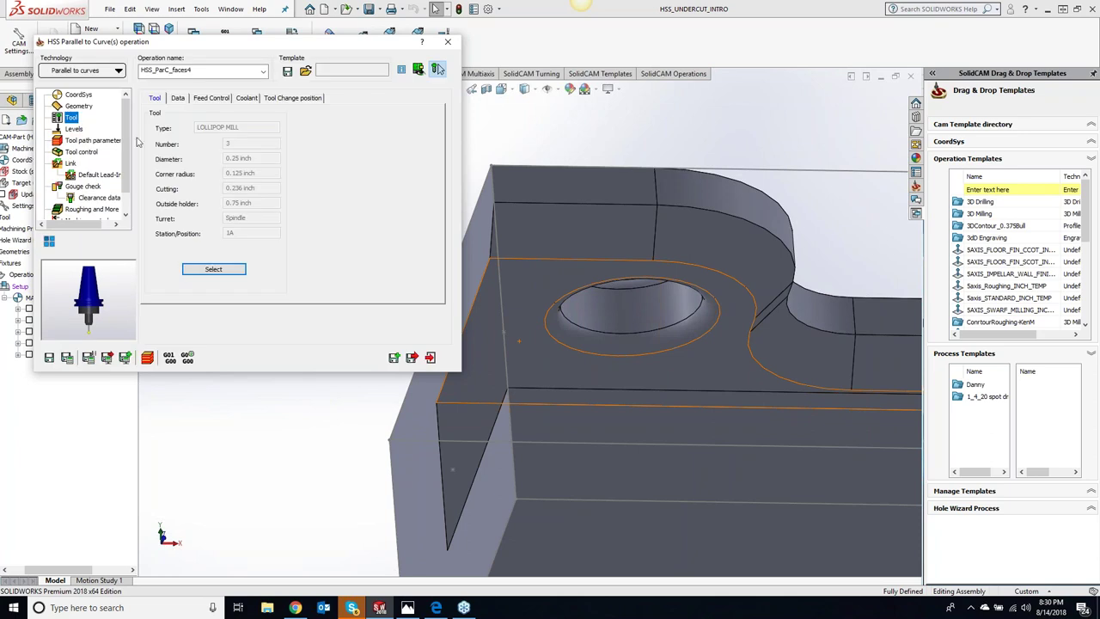
click(75, 128)
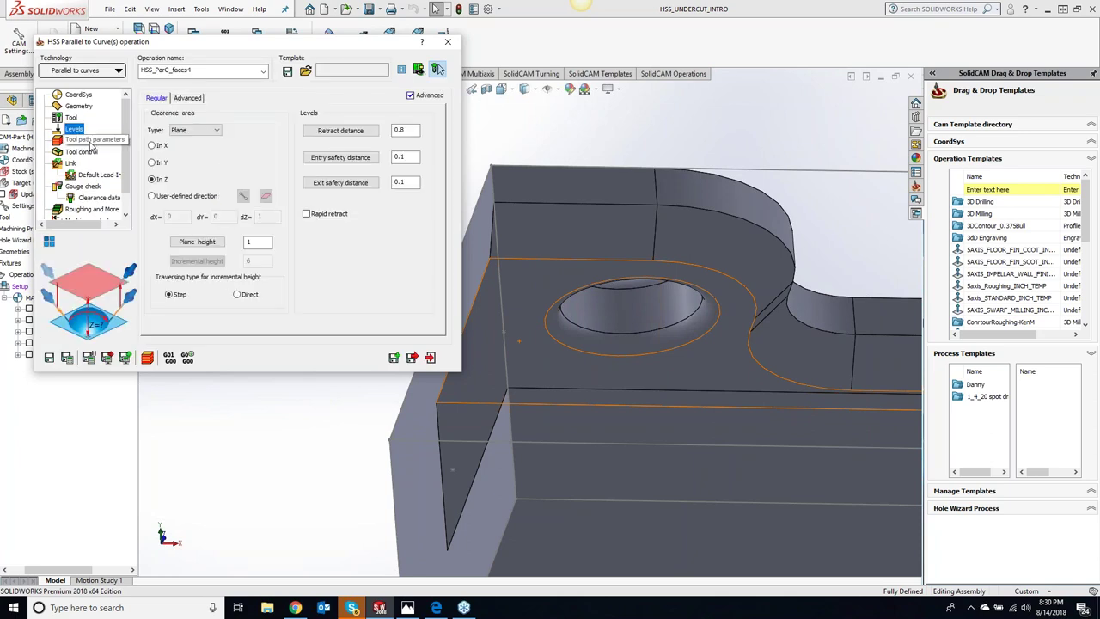
click(91, 143)
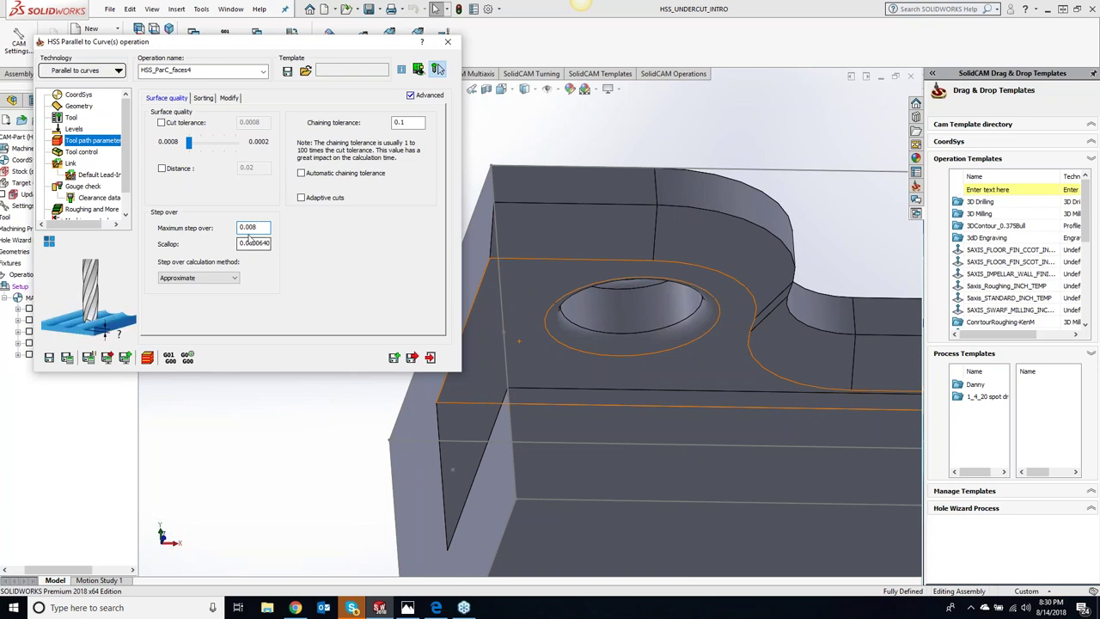
Set the cutting method to Spiral, then save and calculate the toolpath.
click(229, 99)
click(206, 98)
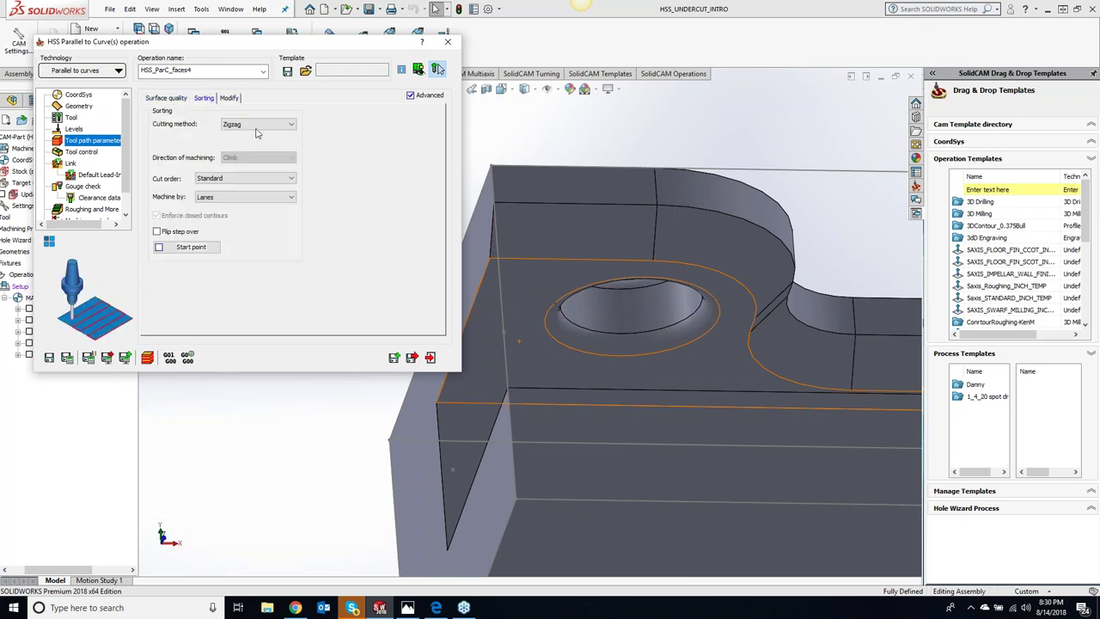
click(255, 126)
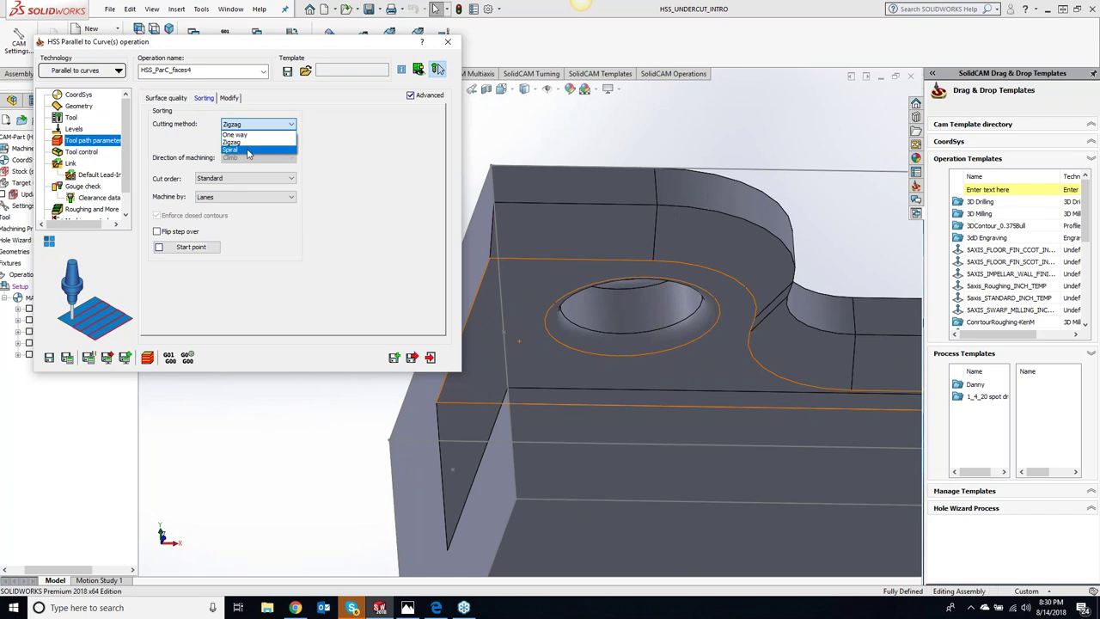
click(249, 151)
click(82, 152)
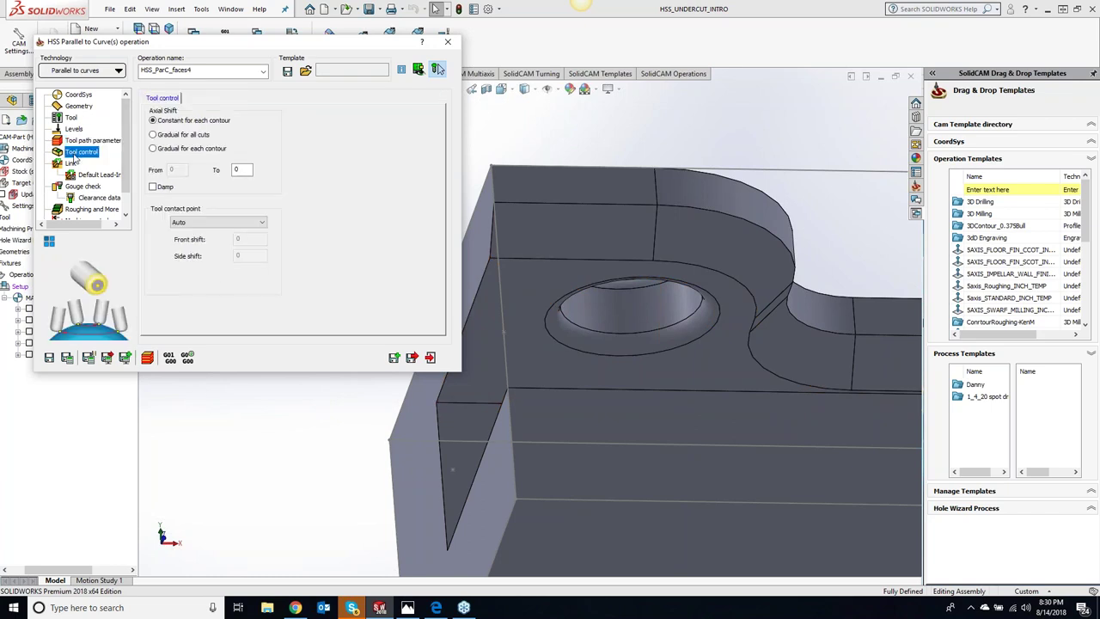
click(67, 357)
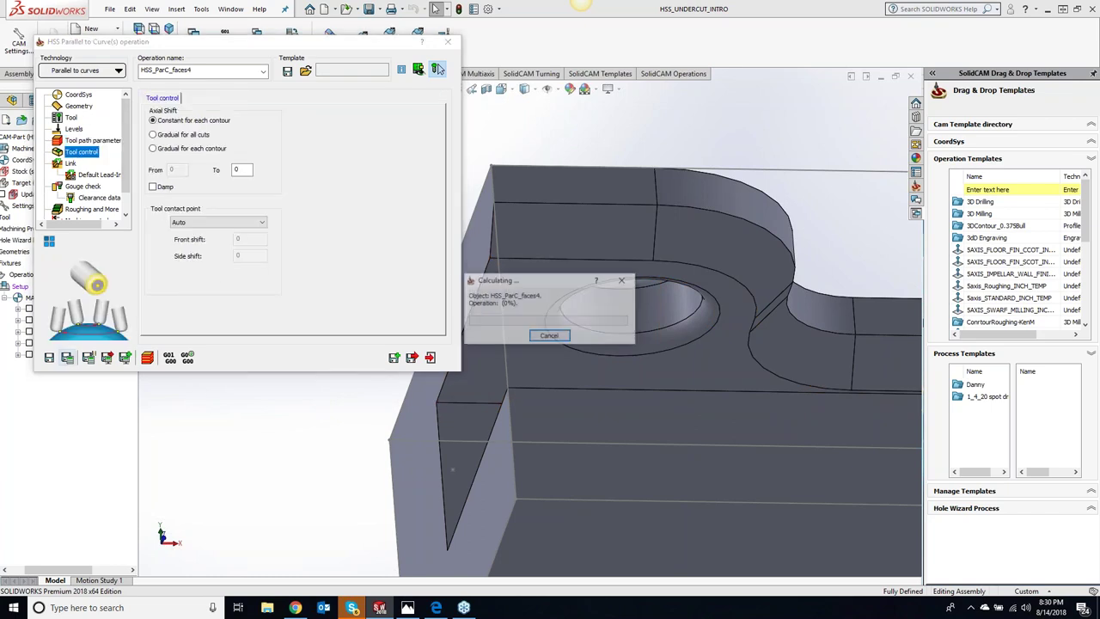
Orbit the view into the hole and open the SolidVerify simulation for HSS_ParC_faces4.
mouse_move(694, 126)
middle_down()
mouse_move(663, 131)
mouse_move(674, 169)
middle_up()
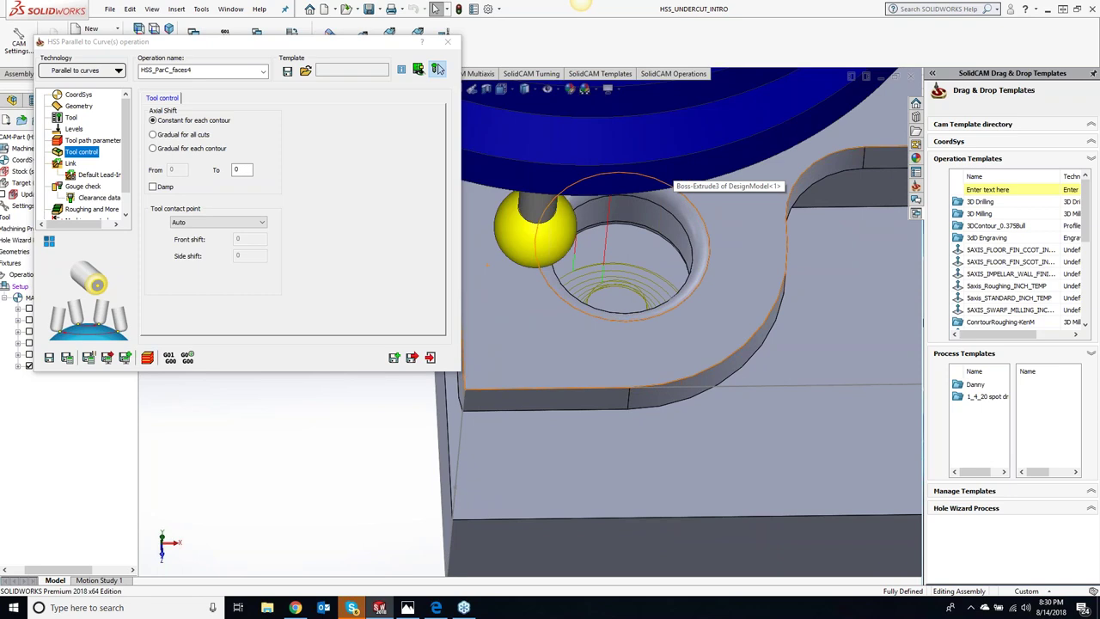
click(155, 357)
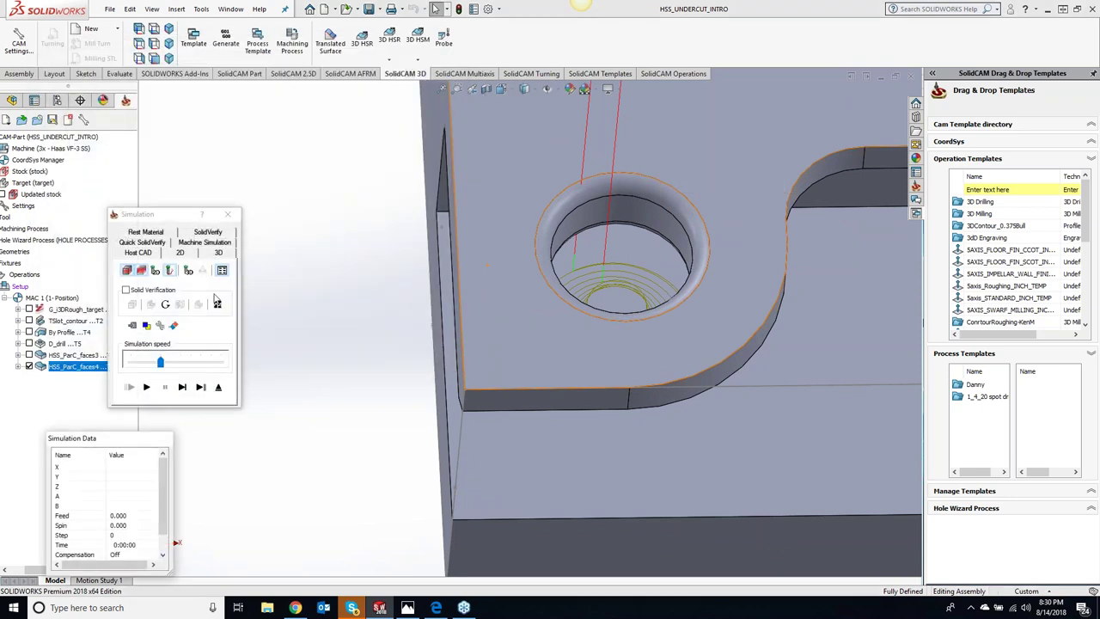
click(208, 233)
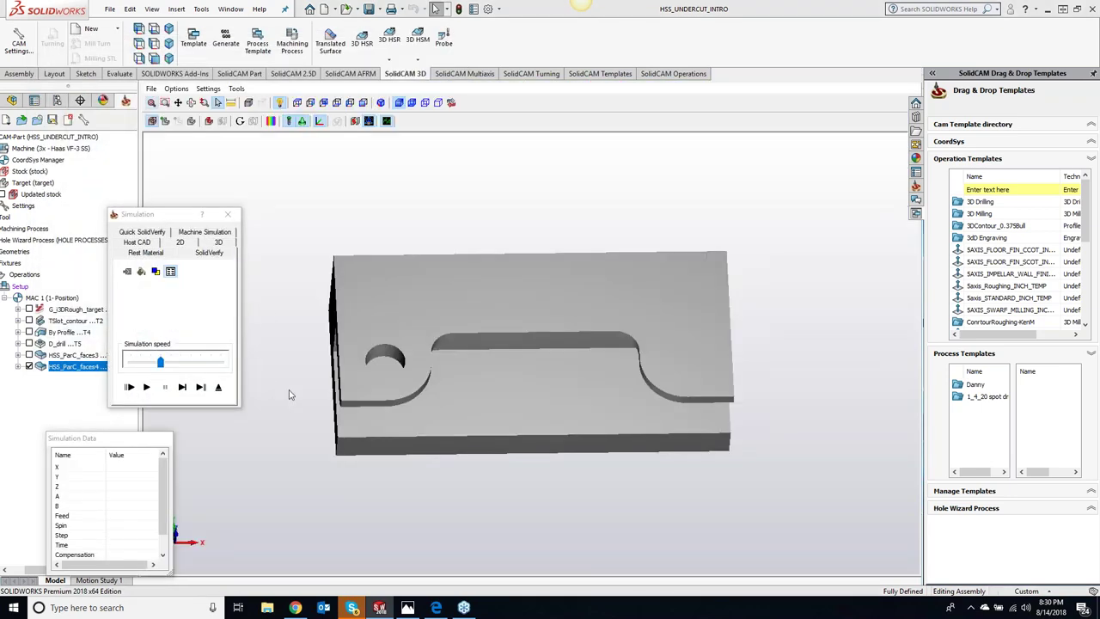
Play the SolidVerify simulation at slightly reduced speed until the arbor clash appears.
click(147, 388)
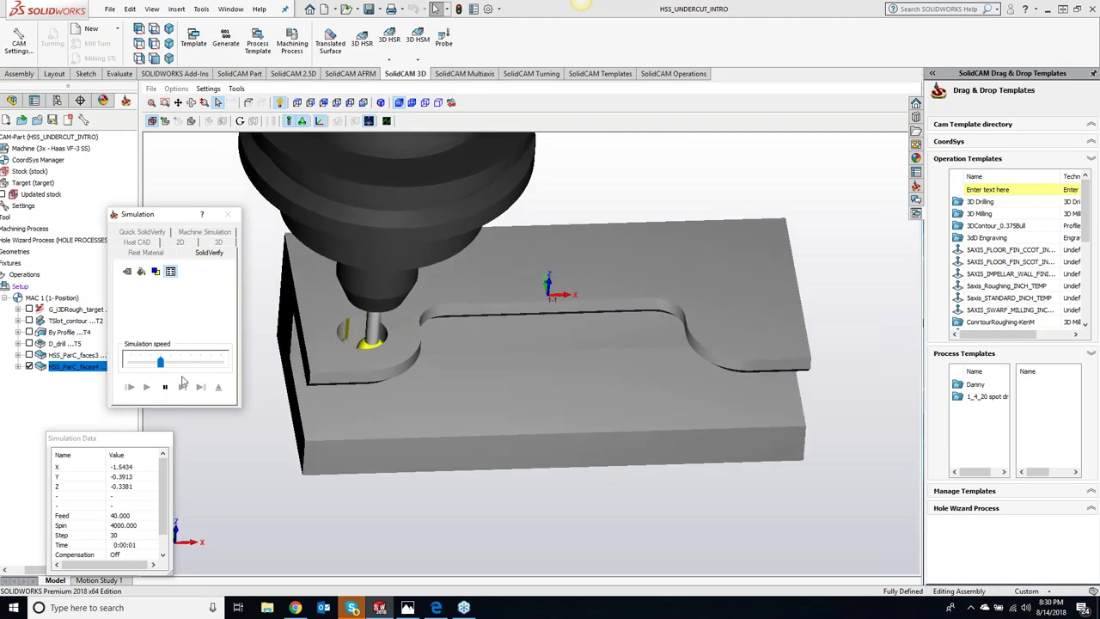
mouse_move(160, 362)
mouse_down()
mouse_move(150, 361)
mouse_move(244, 364)
mouse_up()
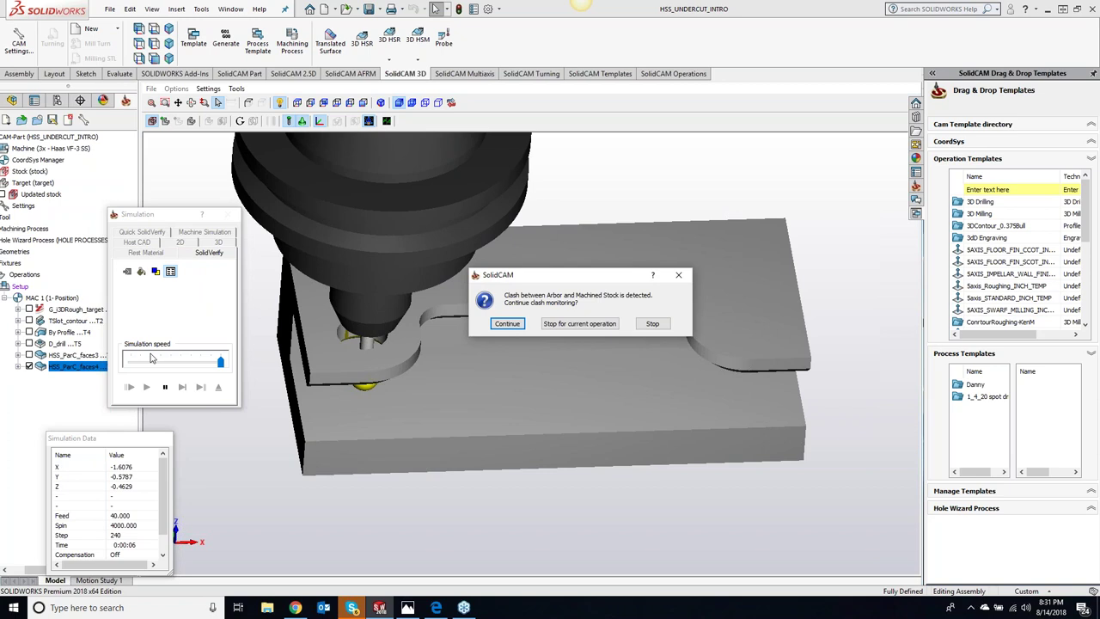
Dismiss the clash warning and let the simulation run through to step 722.
click(561, 324)
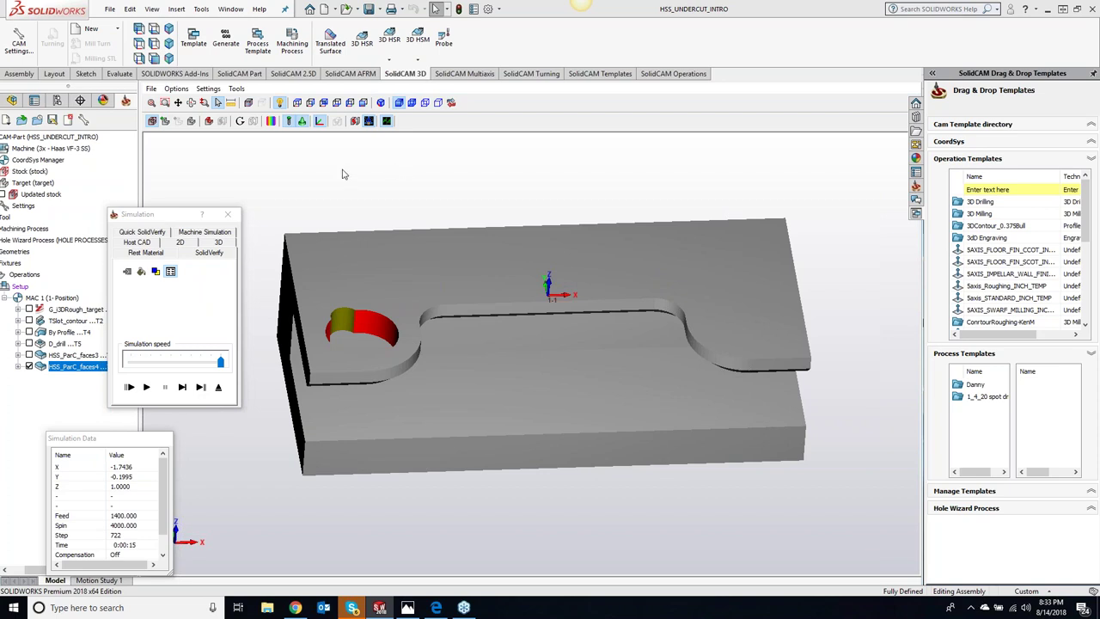
Close the simulation and the HSS_ParC_faces4 operation window.
click(234, 216)
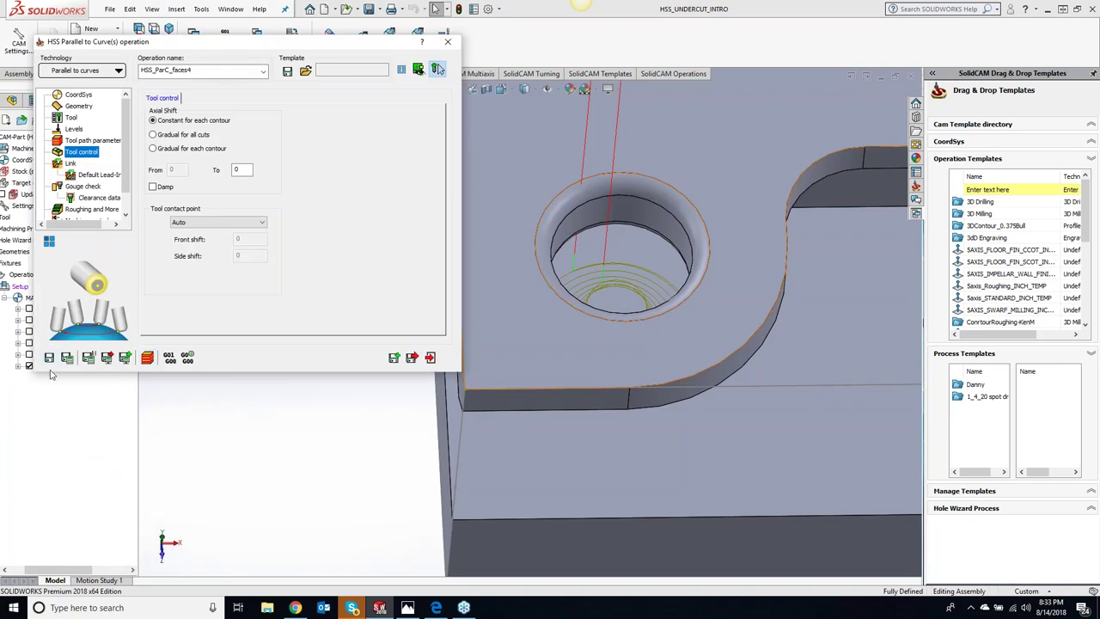
drag(303, 43, 345, 46)
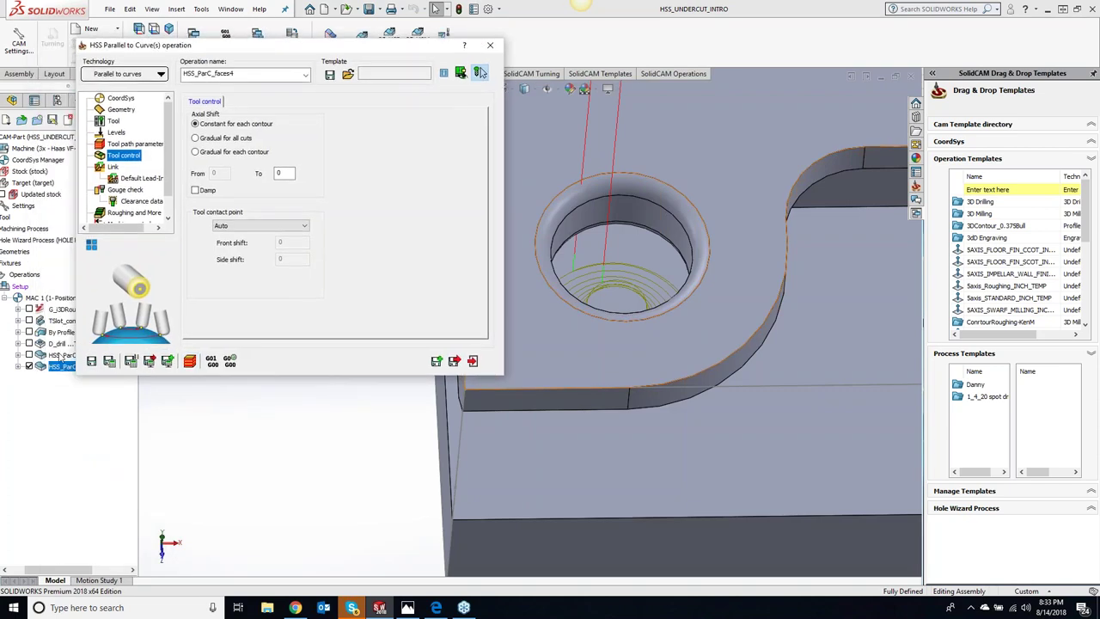
click(479, 74)
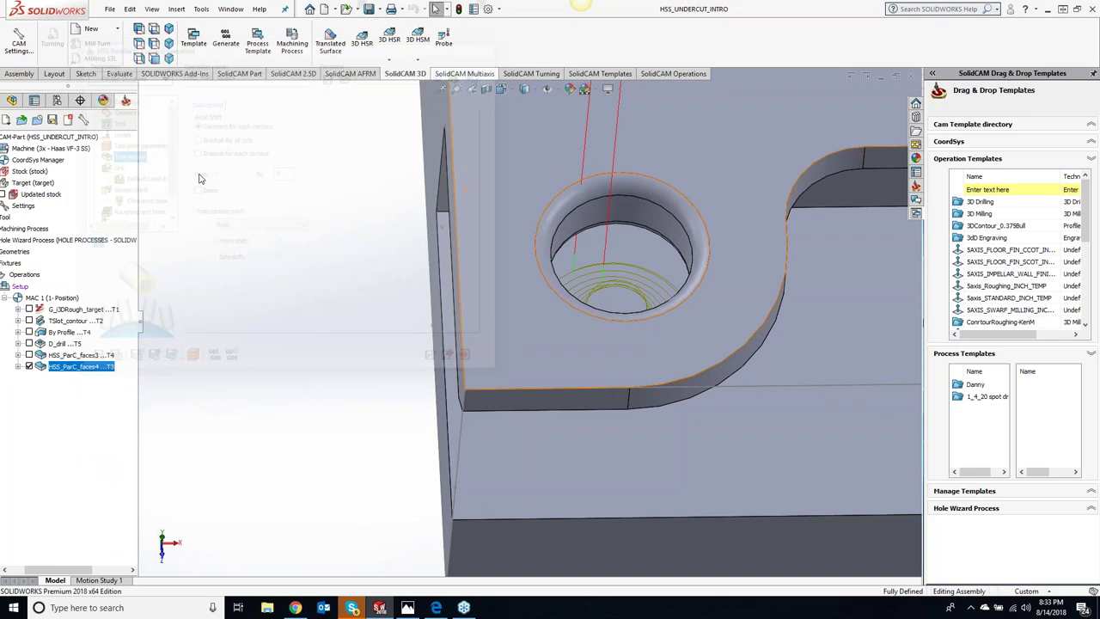
Check tool 4's dovetail cutter cutting length in the Part Tool Table, then open HSS_ParC_faces3.
double_click(7, 219)
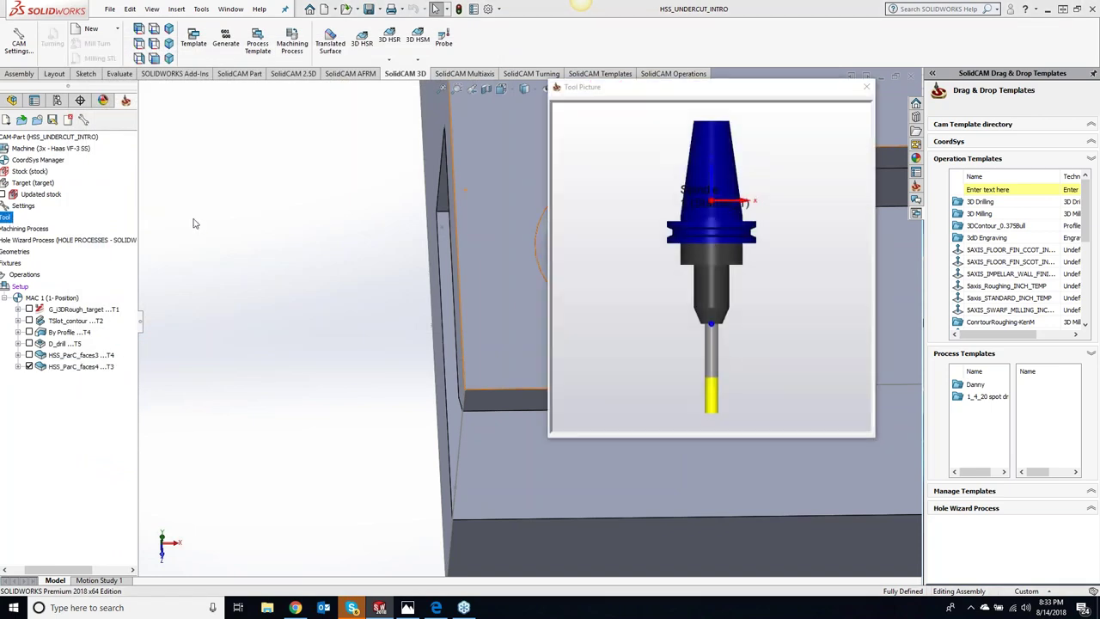
click(67, 146)
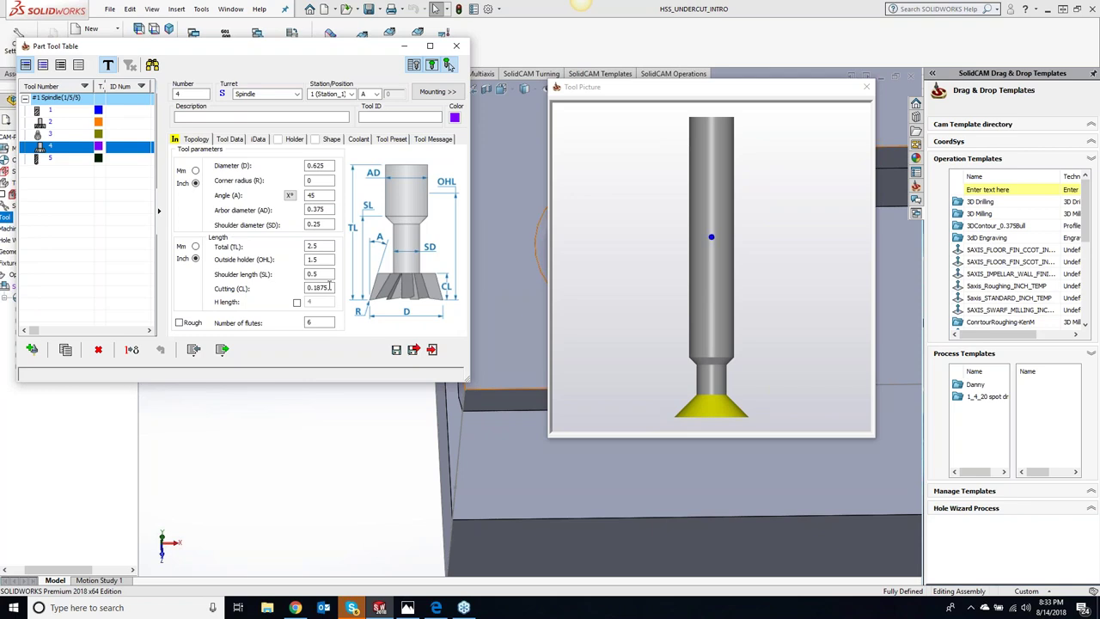
click(330, 287)
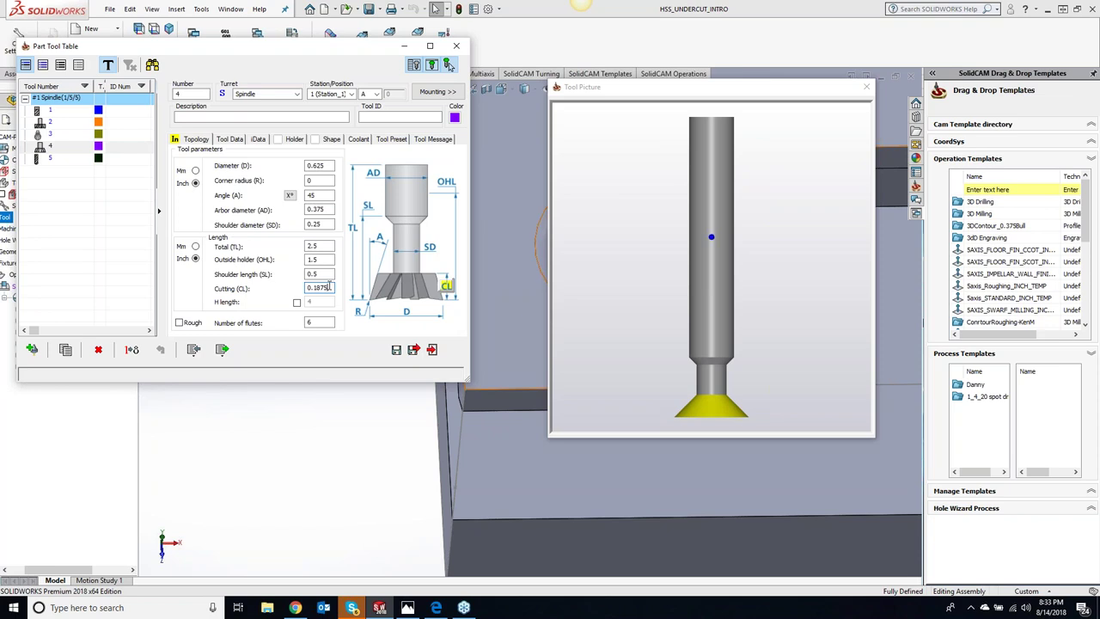
key(Return)
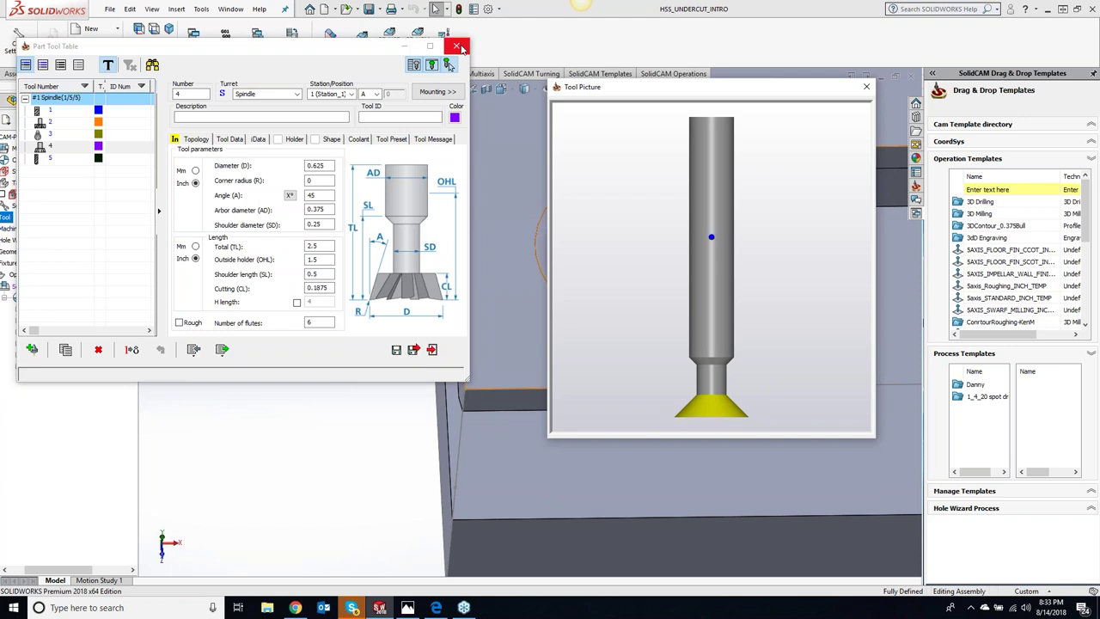
click(459, 47)
click(81, 356)
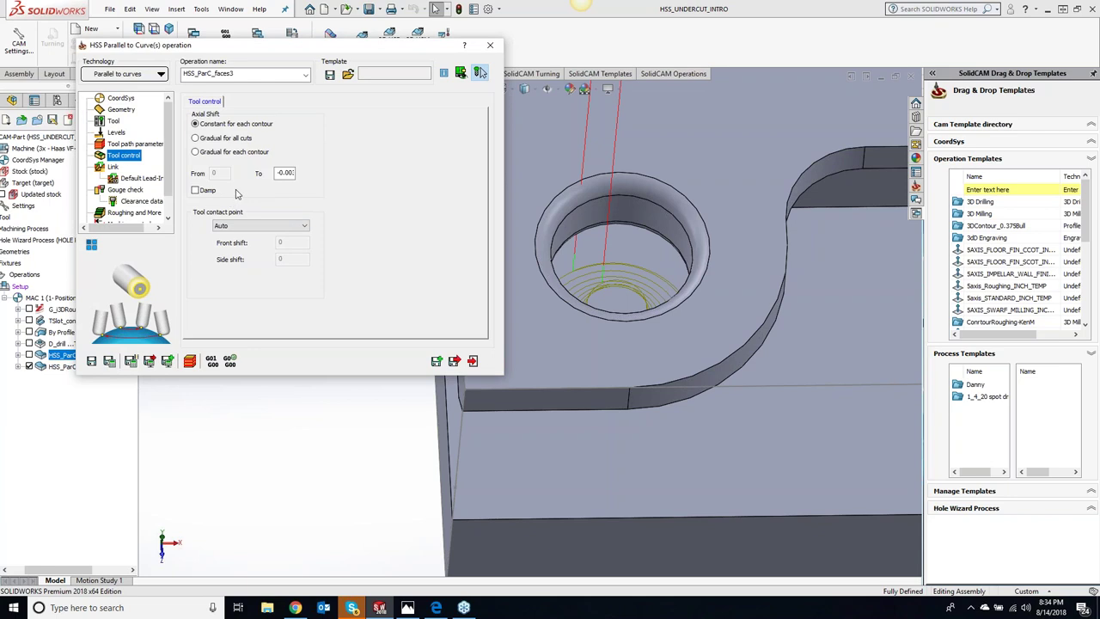
Enable 3D tool compensation for HSS_ParC_faces3, referenced to the Tool Tip.
click(123, 144)
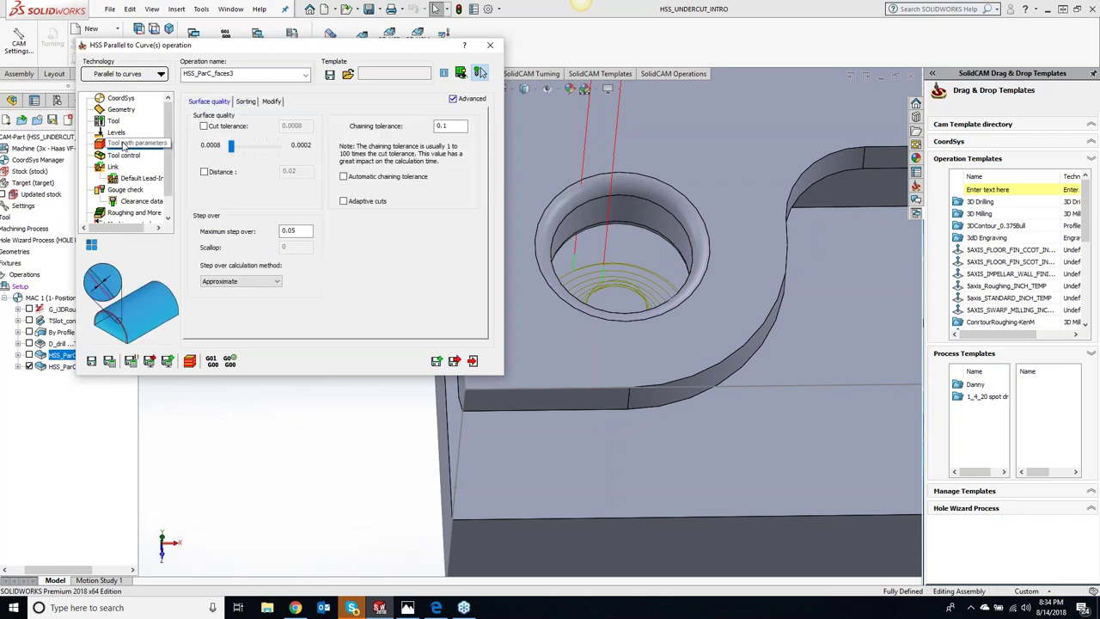
click(245, 102)
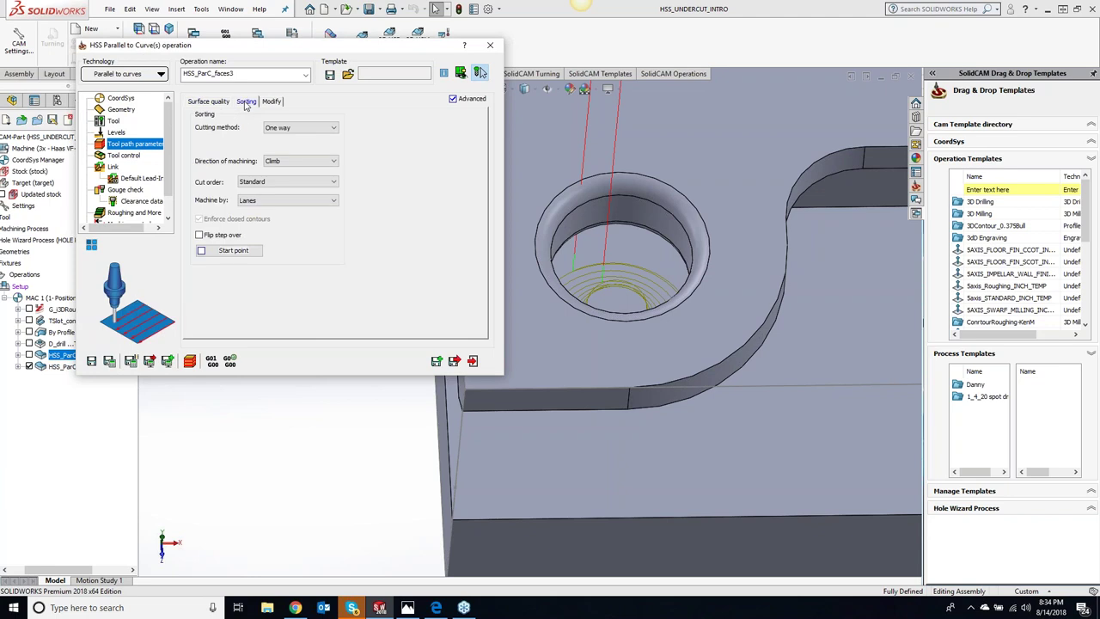
click(269, 102)
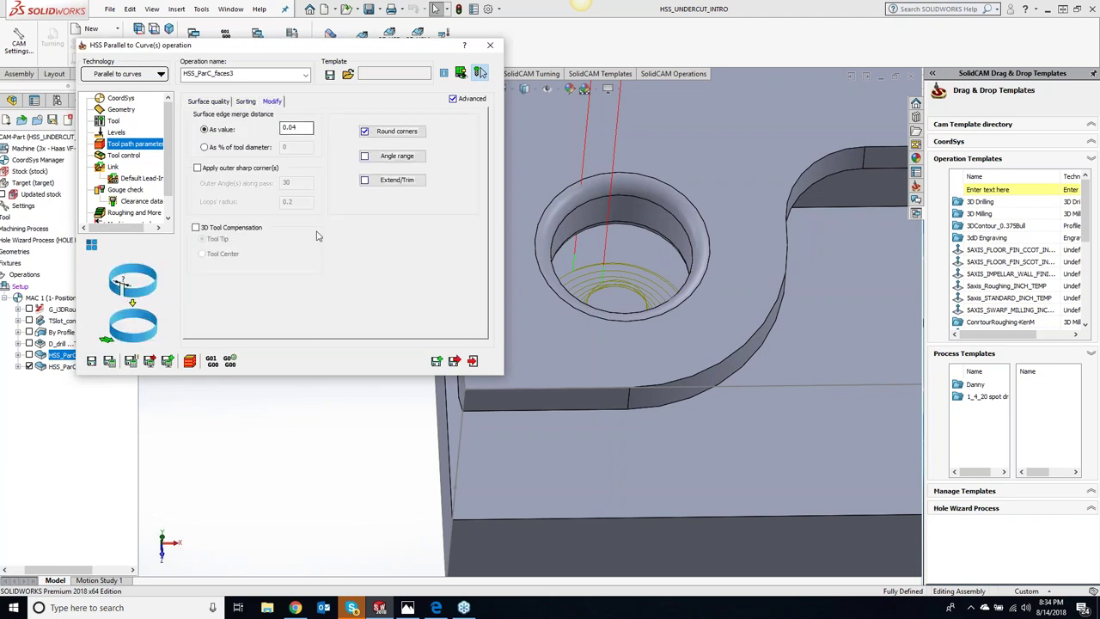
mouse_move(228, 228)
click(196, 228)
click(205, 258)
mouse_move(202, 239)
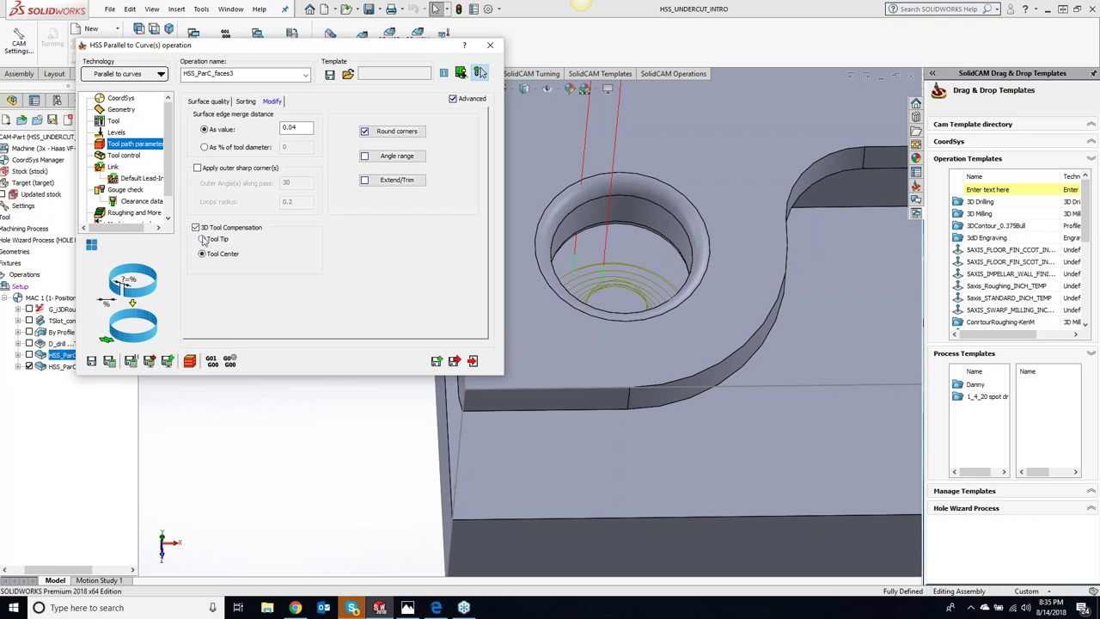
click(203, 240)
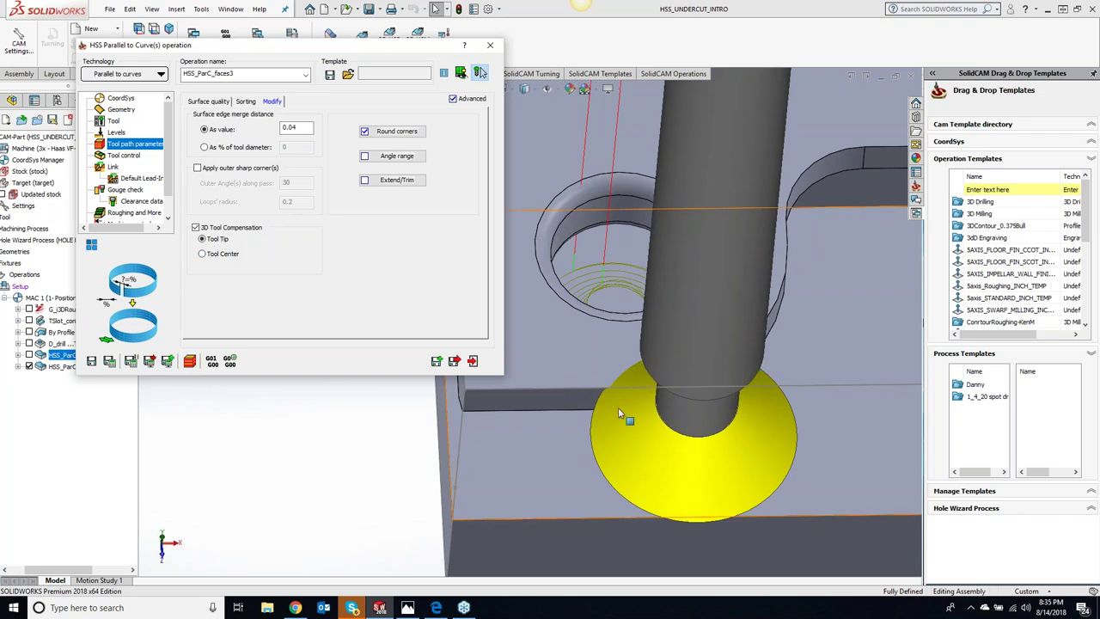
Uncheck 3D tool compensation for HSS_ParC_faces3 and show its Tool control settings.
middle_drag(695, 424, 739, 346)
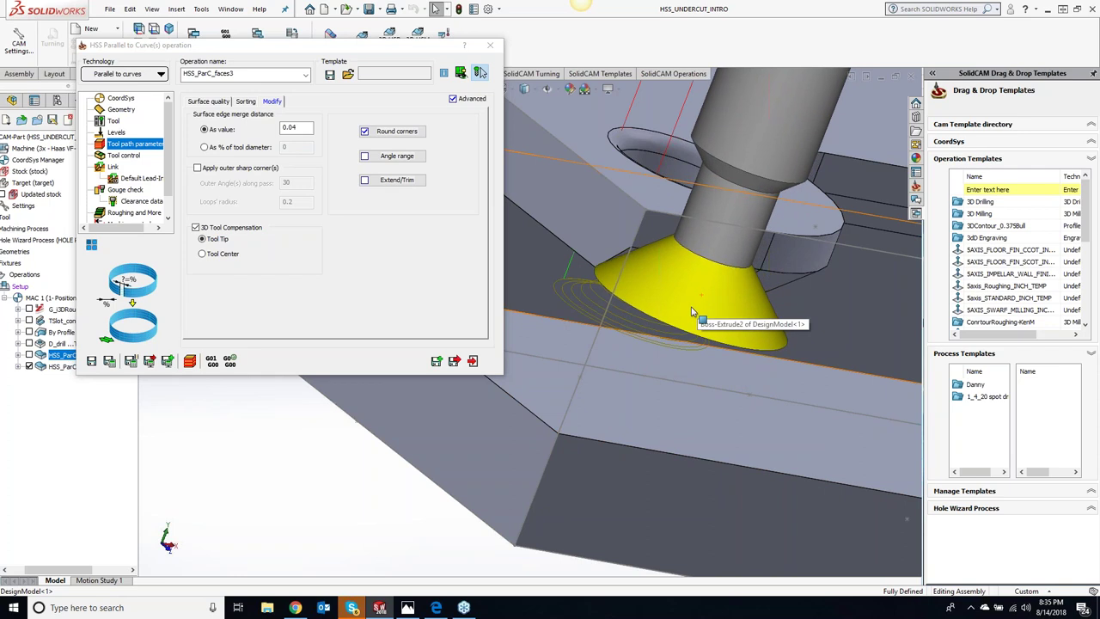
click(195, 227)
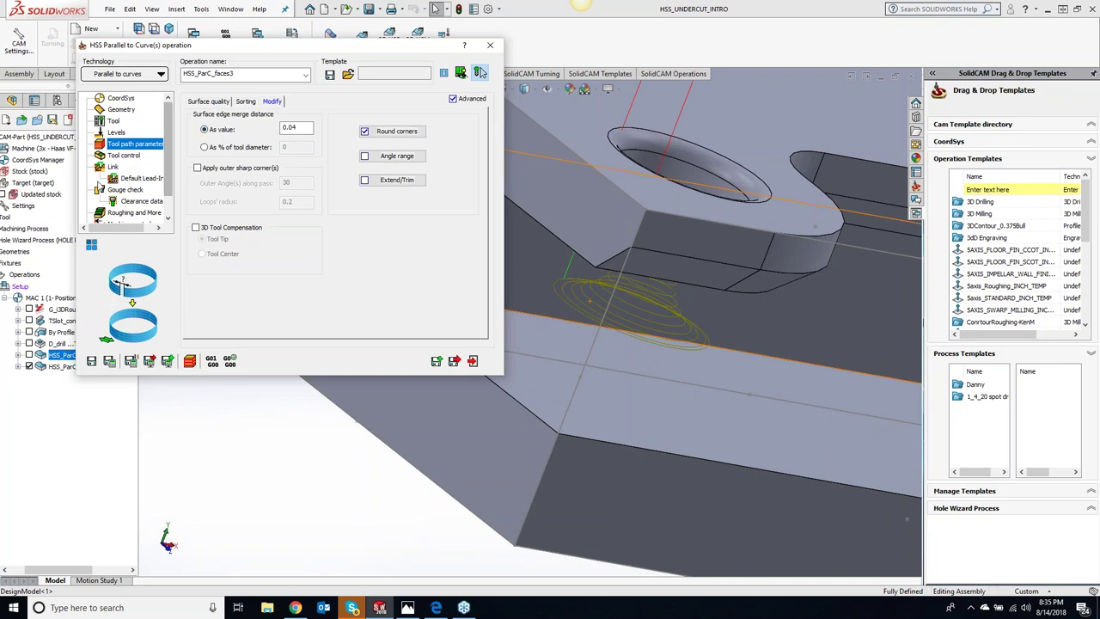
click(124, 157)
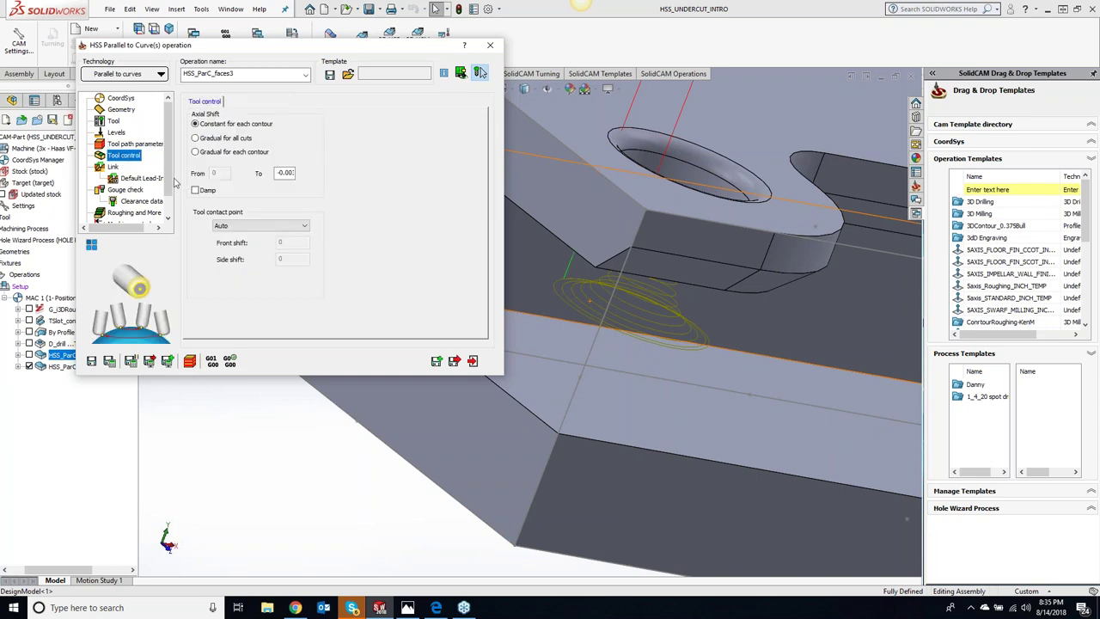
Set the Axial Shift To value to -0.003.
click(276, 172)
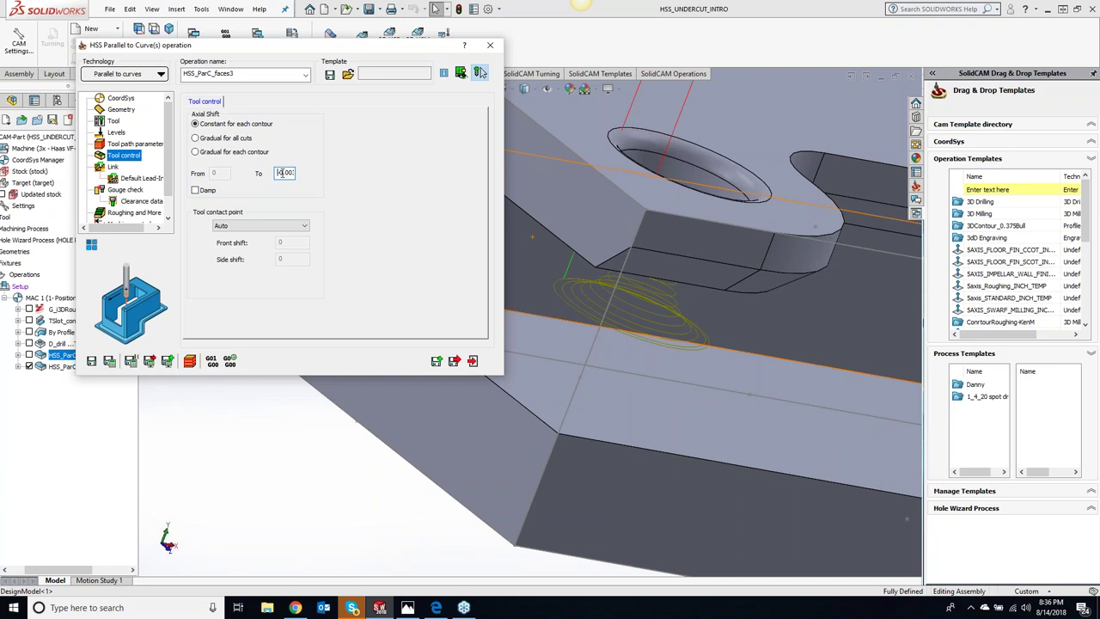
text(-)
click(480, 72)
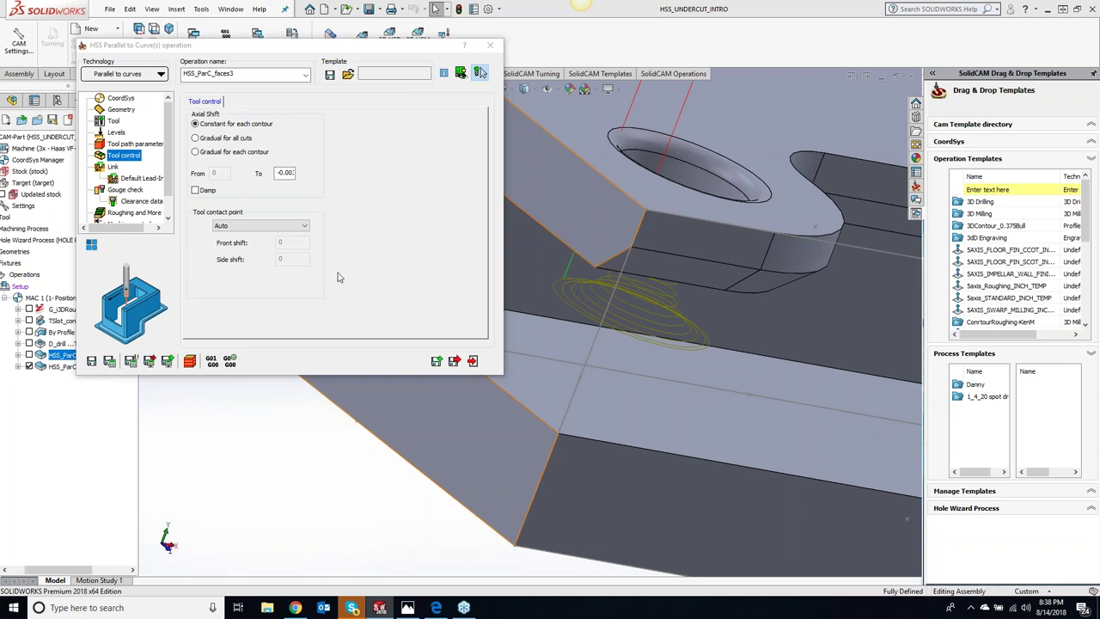
Preview the tool at the undercut with constant per-contour axial shift to -0.003.
click(479, 73)
Close HSS_ParC_faces3 and open HSS_ParC_faces4 at its Gouge check settings.
click(489, 45)
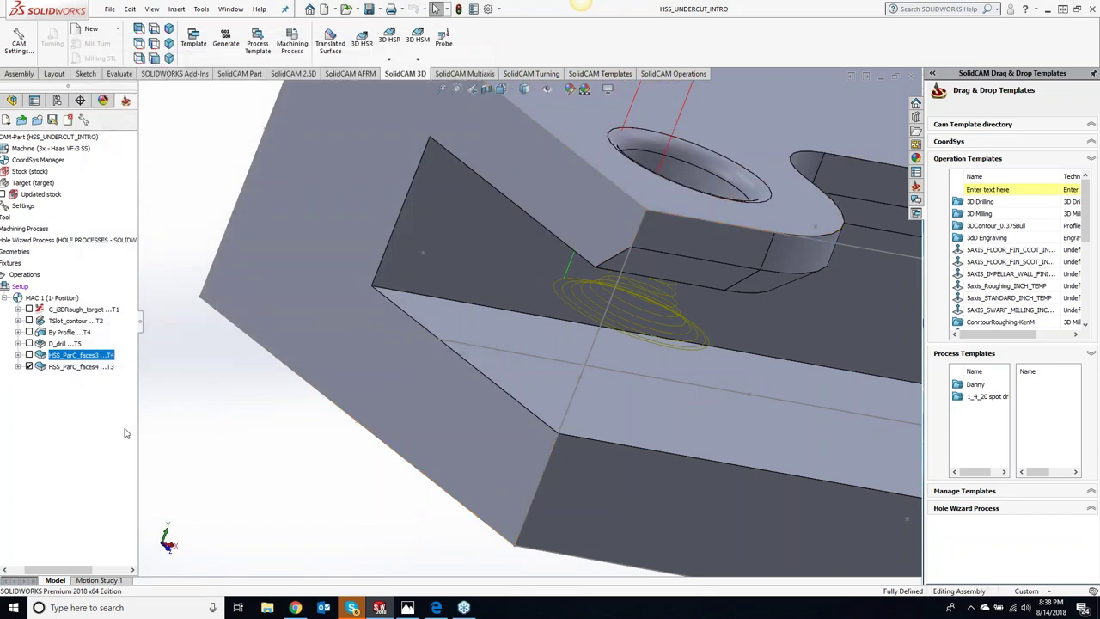
click(72, 368)
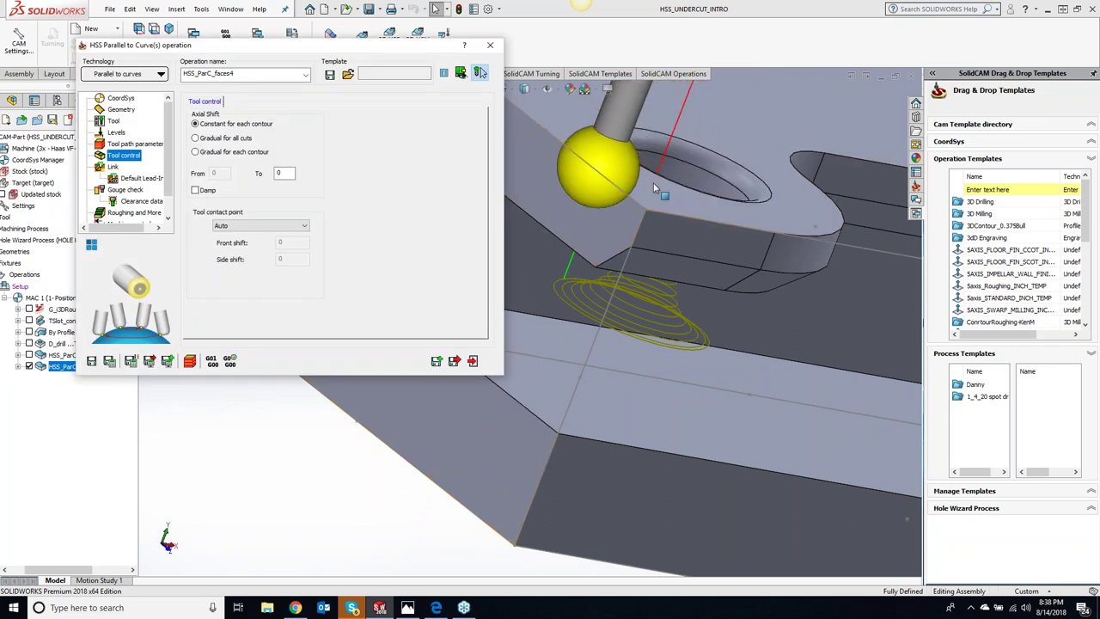
click(133, 190)
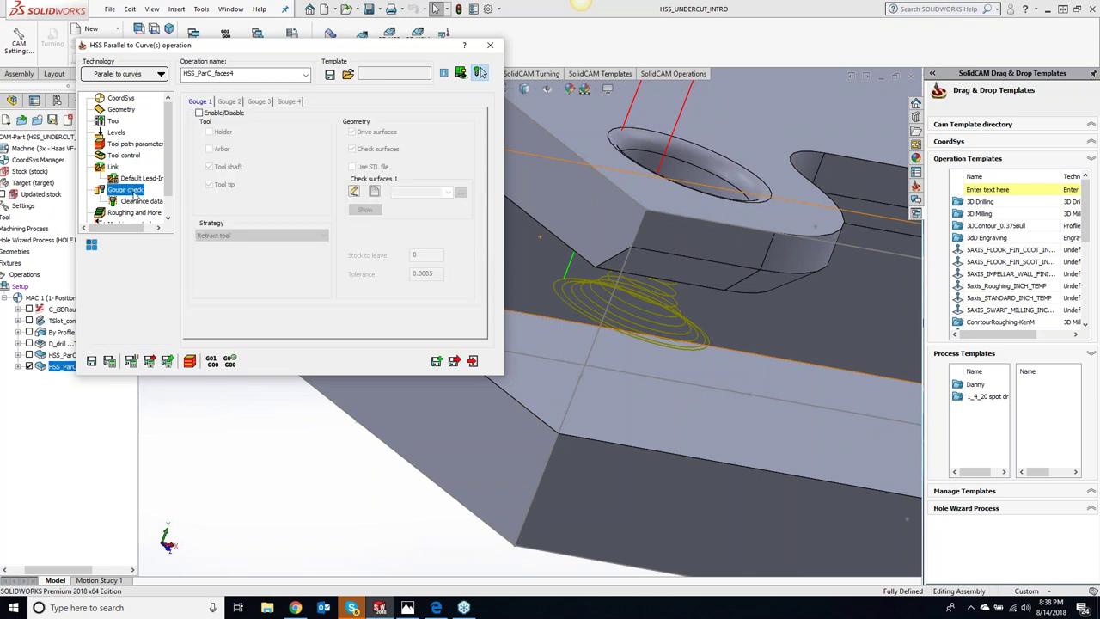
Enable gouge checking of holder and arbor with Trim and relink toolpath, excluding drive surfaces.
click(198, 113)
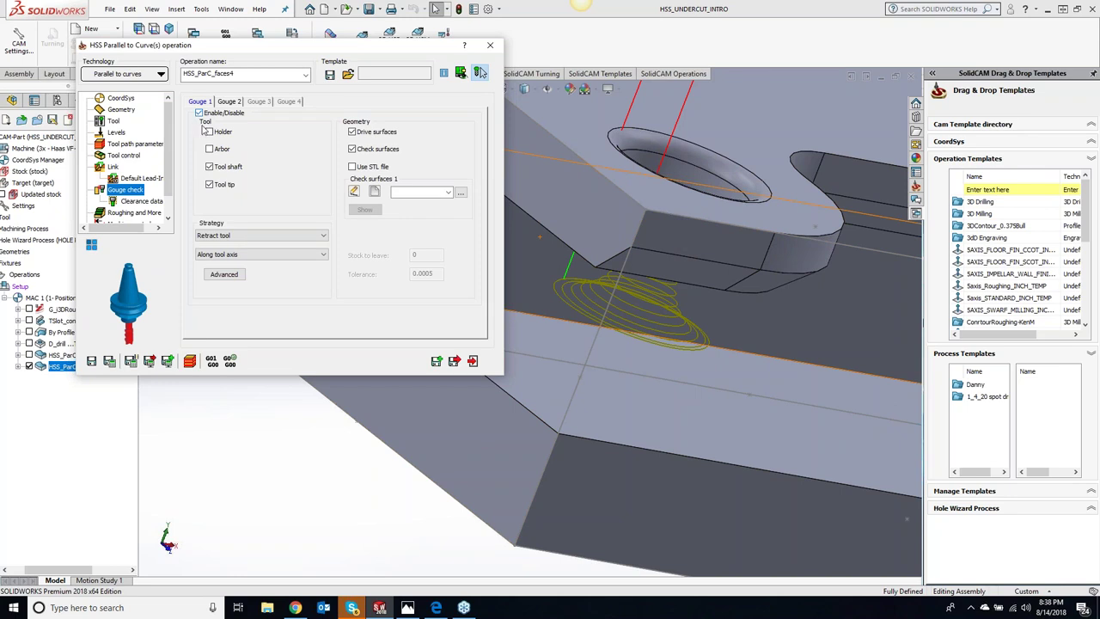
click(209, 132)
click(210, 149)
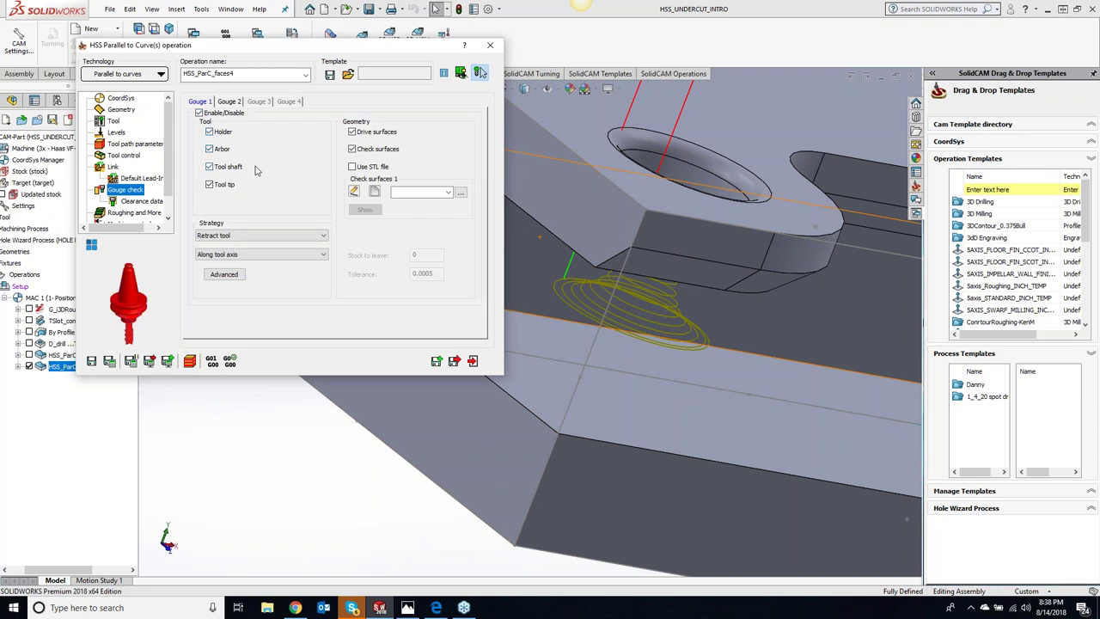
click(253, 236)
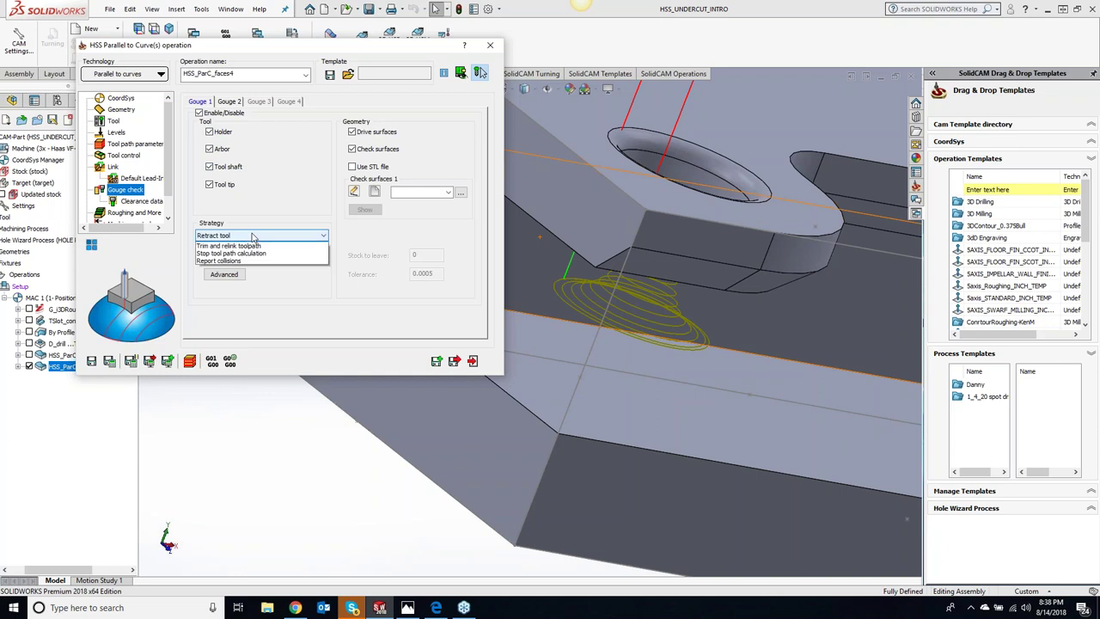
click(254, 254)
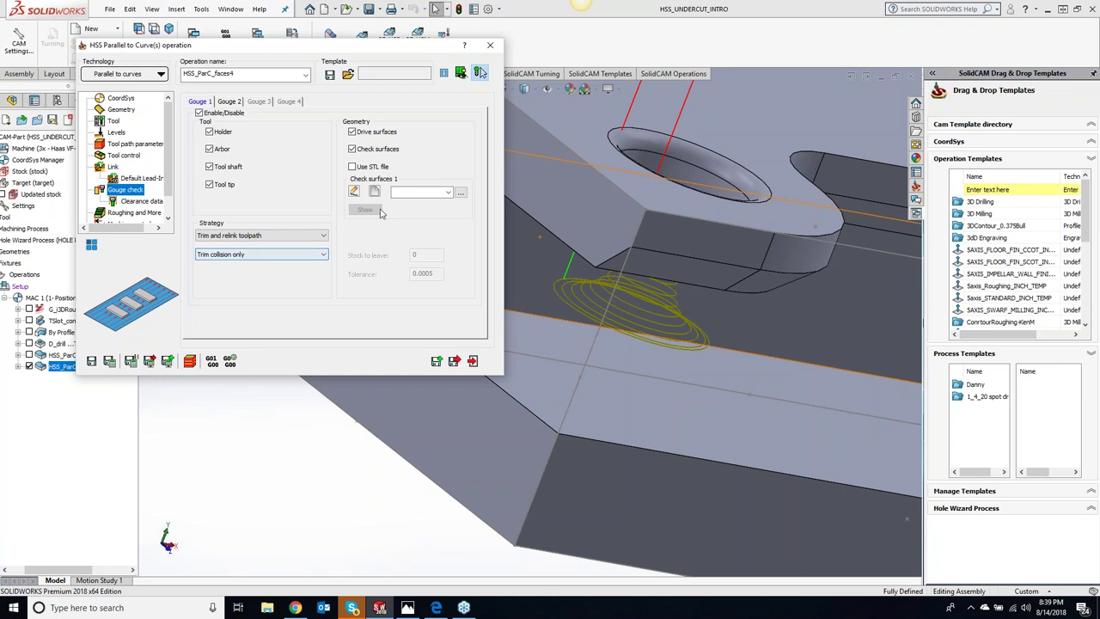
click(352, 132)
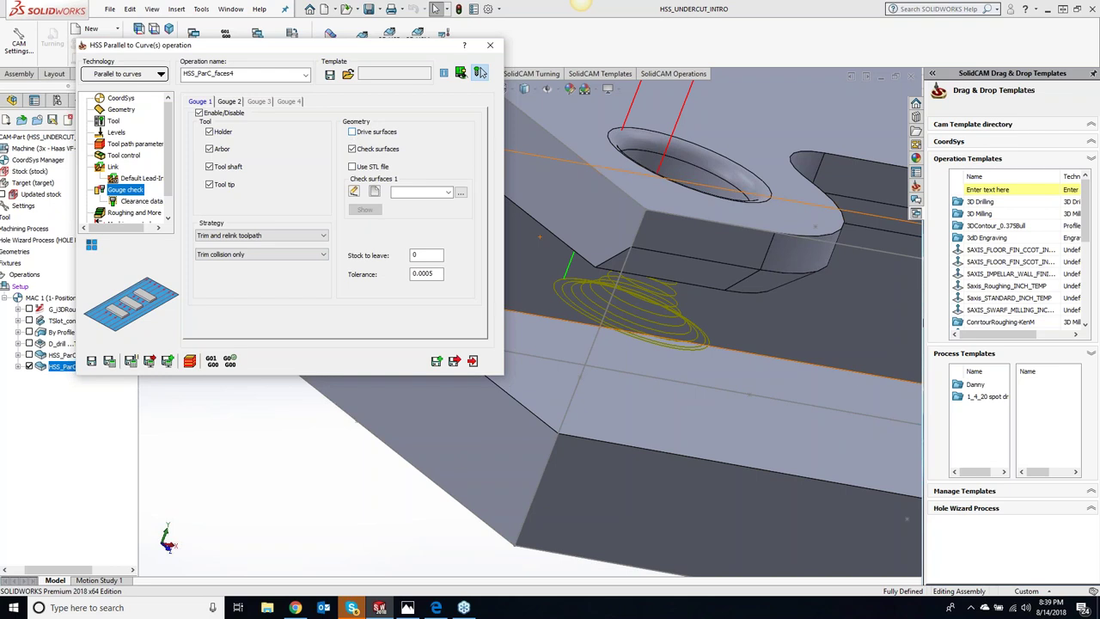
click(629, 137)
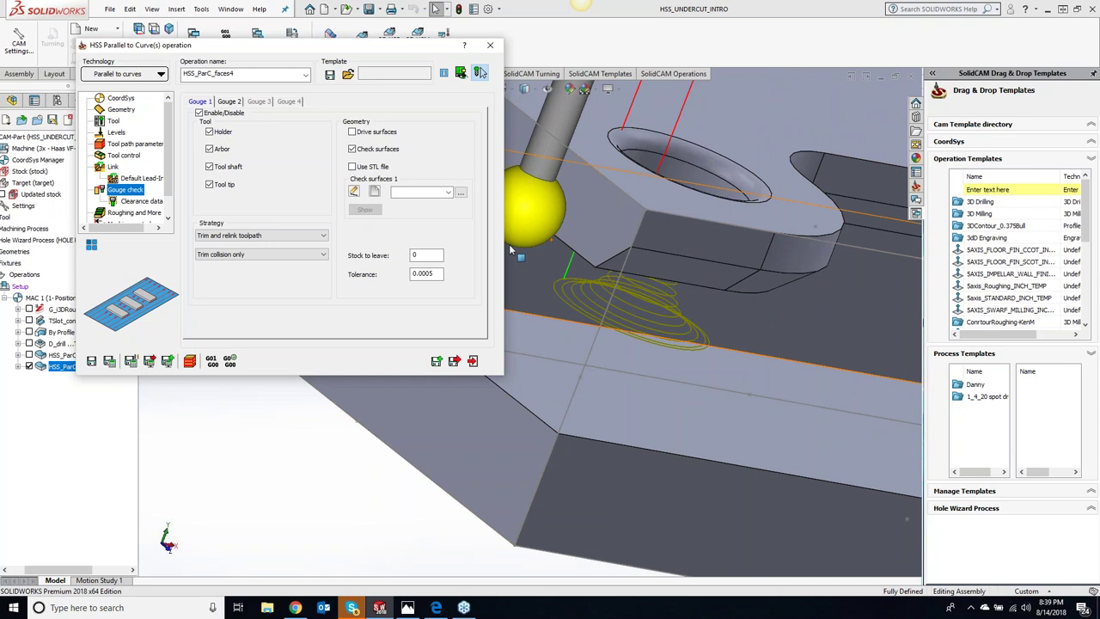
Choose faces2 in Check surfaces 1 and display those faces on the part.
click(449, 191)
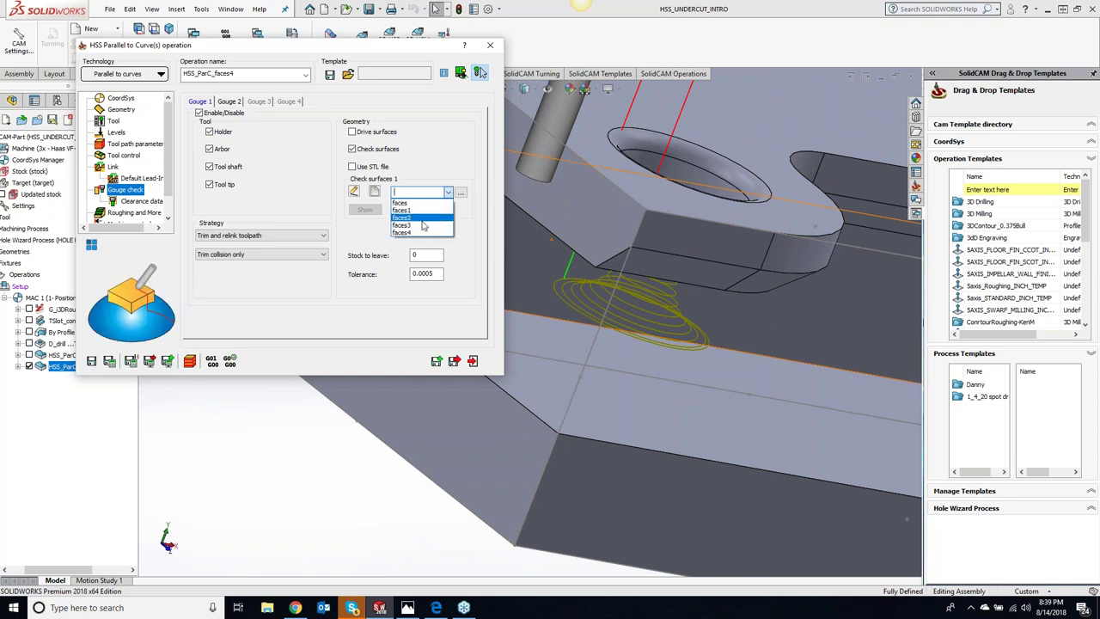
click(421, 220)
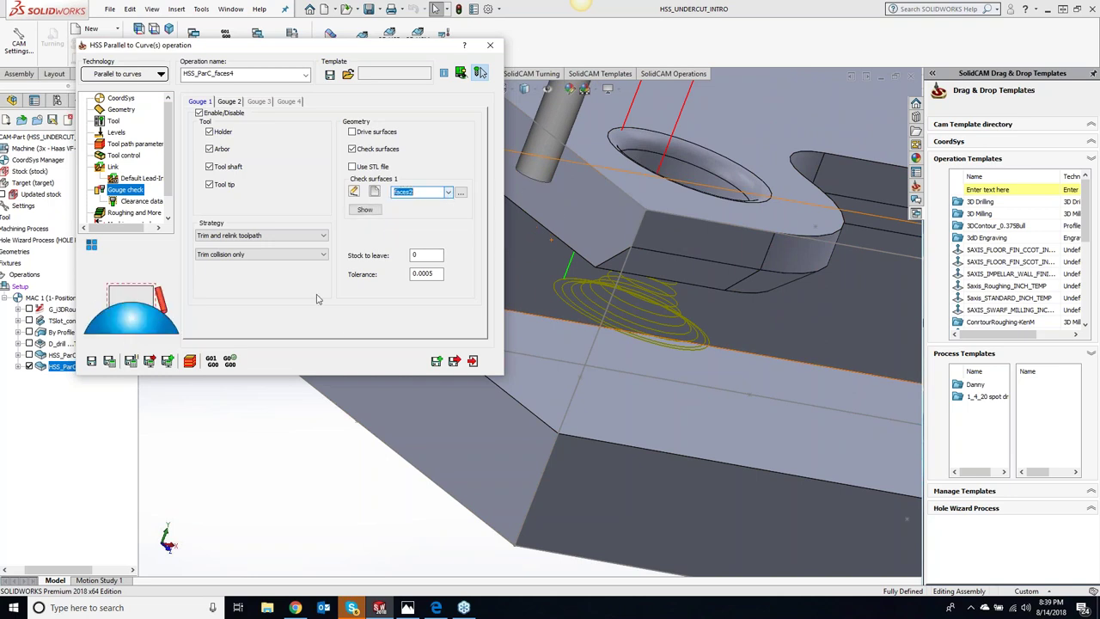
click(372, 211)
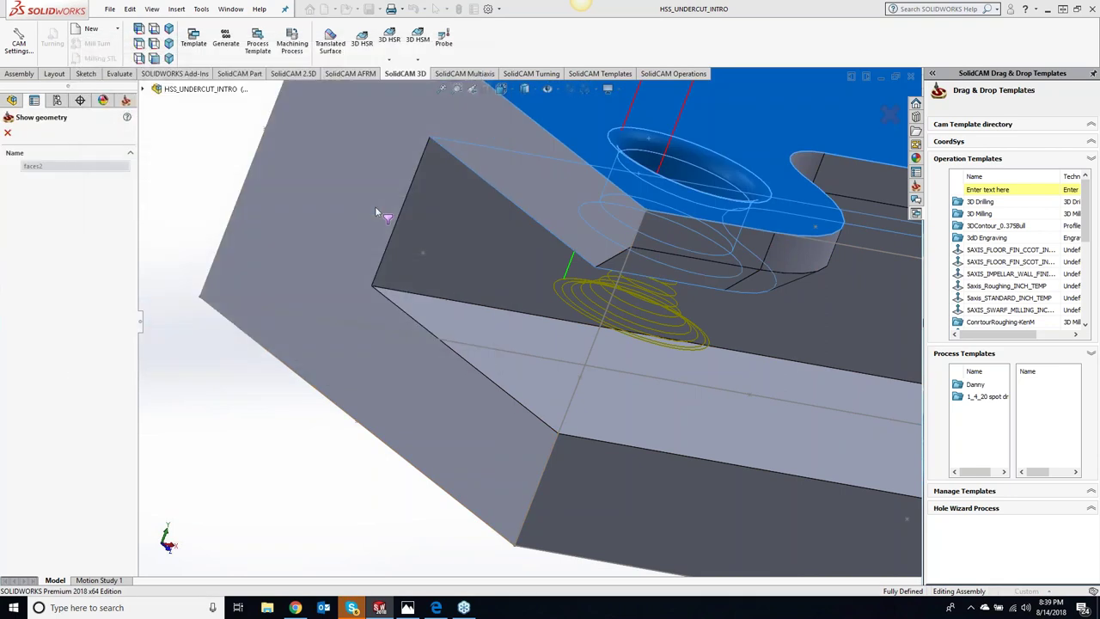
Inspect the faces2 surfaces around the hole, then Save & Calculate HSS_ParC_faces4 and open Simulate.
mouse_move(240, 399)
middle_down()
mouse_move(736, 213)
mouse_move(606, 185)
middle_up()
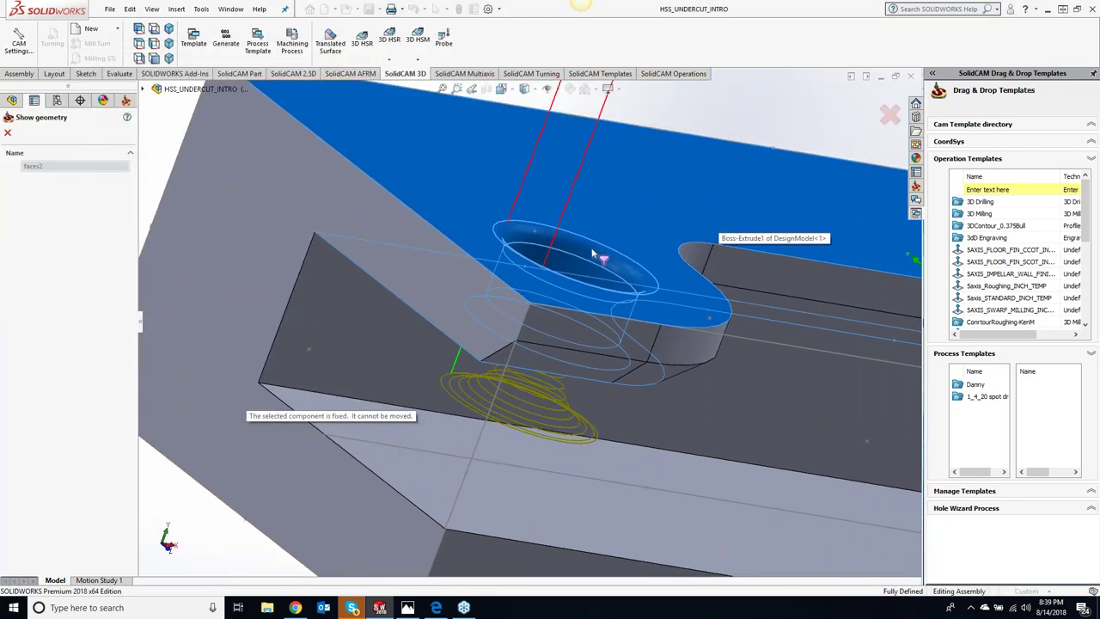
middle_drag(560, 270, 557, 253)
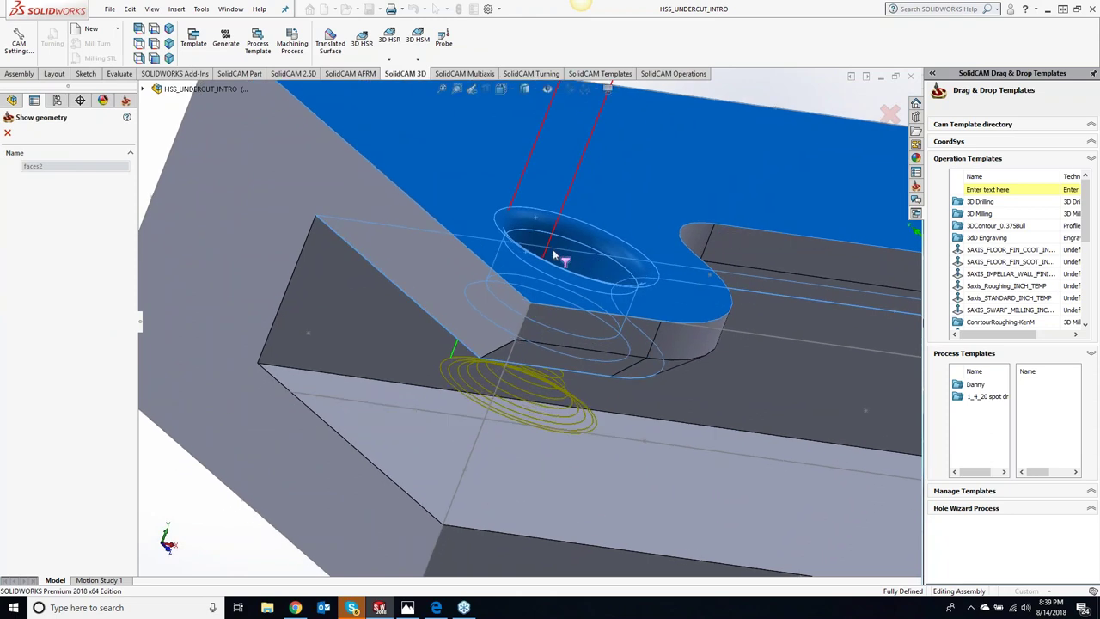
middle_drag(554, 253, 528, 441)
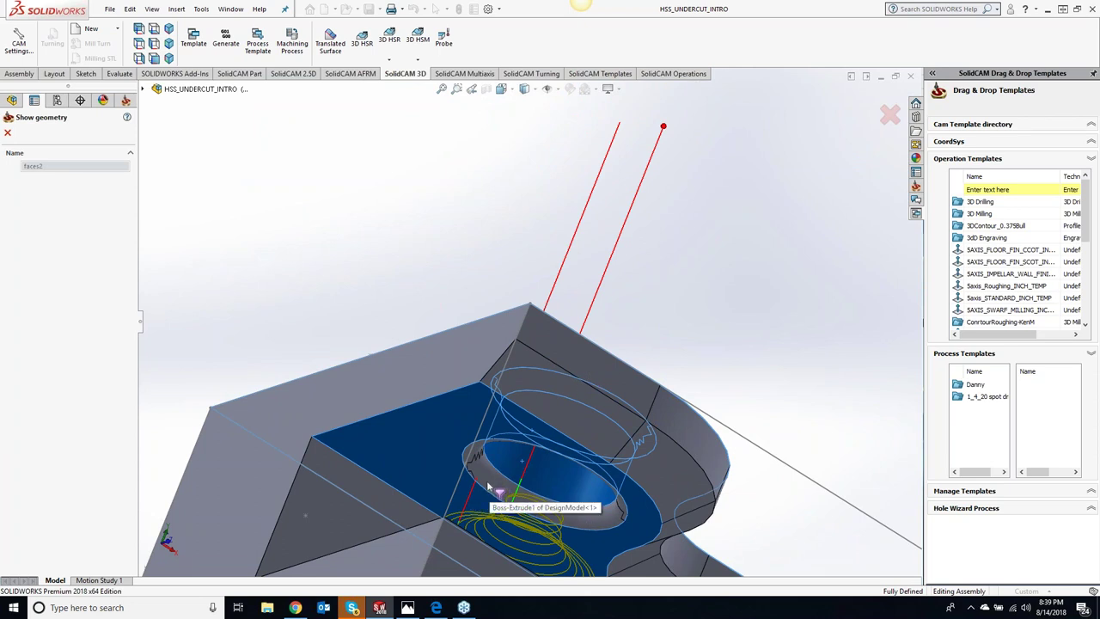
click(8, 133)
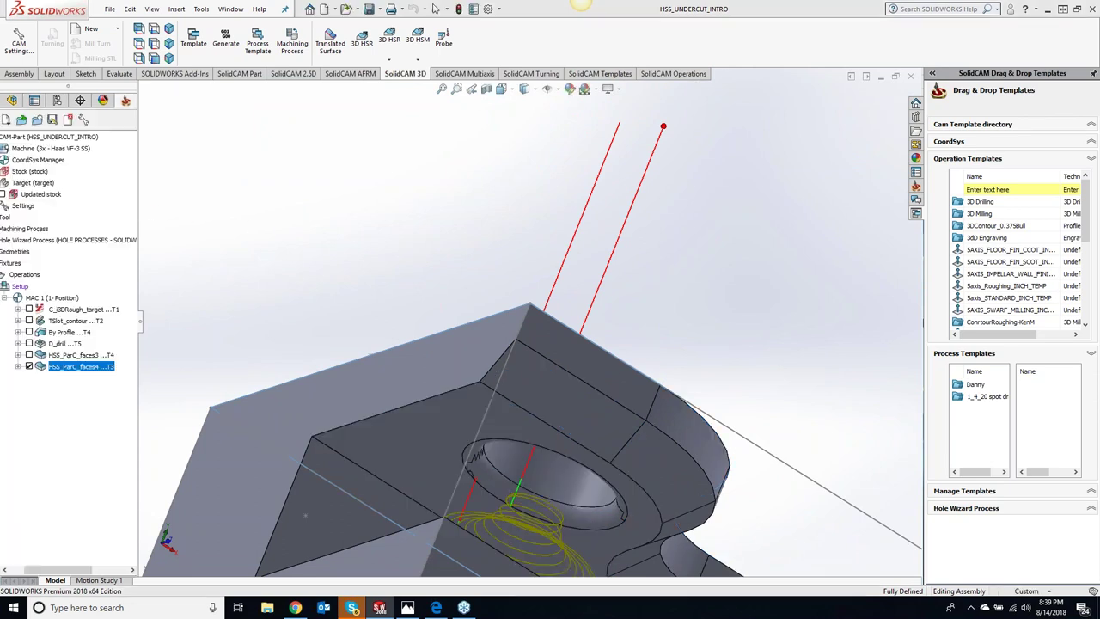
click(480, 72)
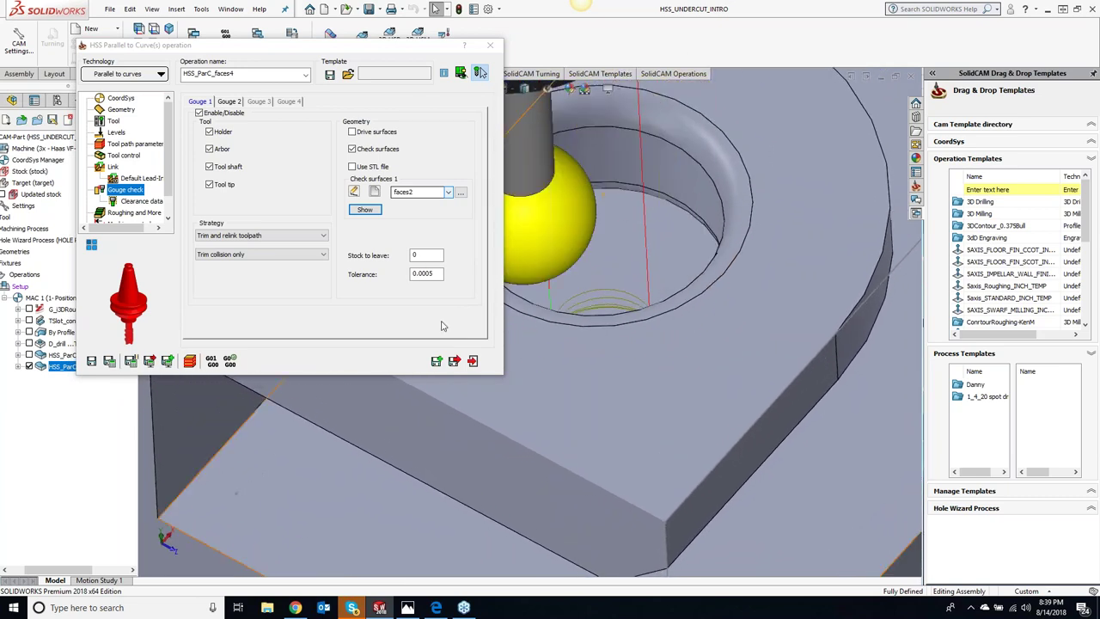
click(190, 362)
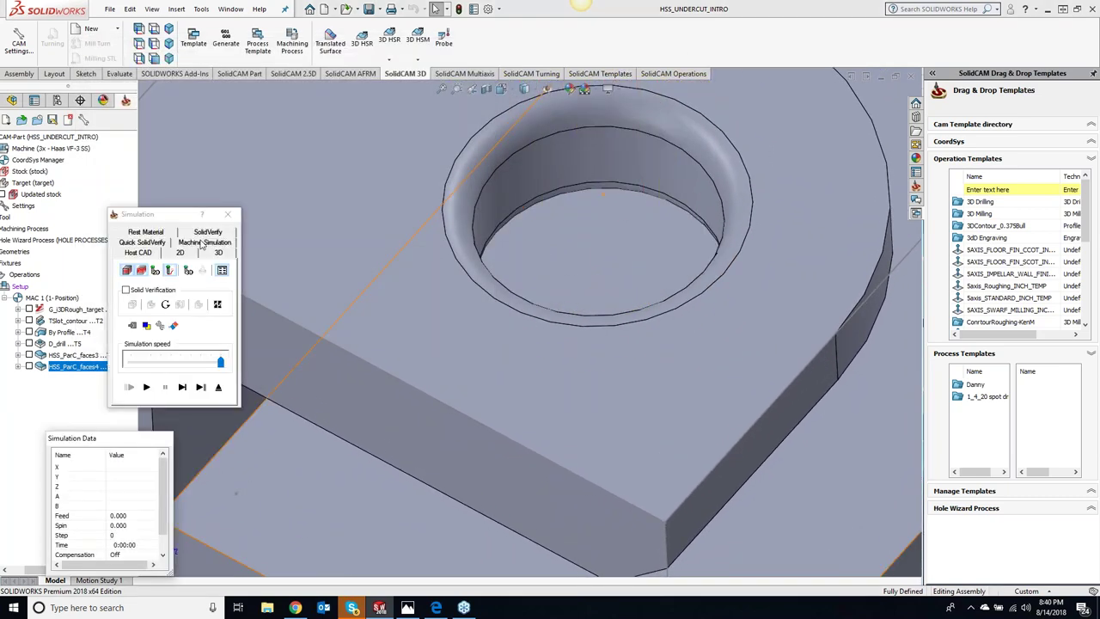
Play the gouge-checked HSS_ParC_faces4 toolpath in SolidVerify on the stock.
click(207, 232)
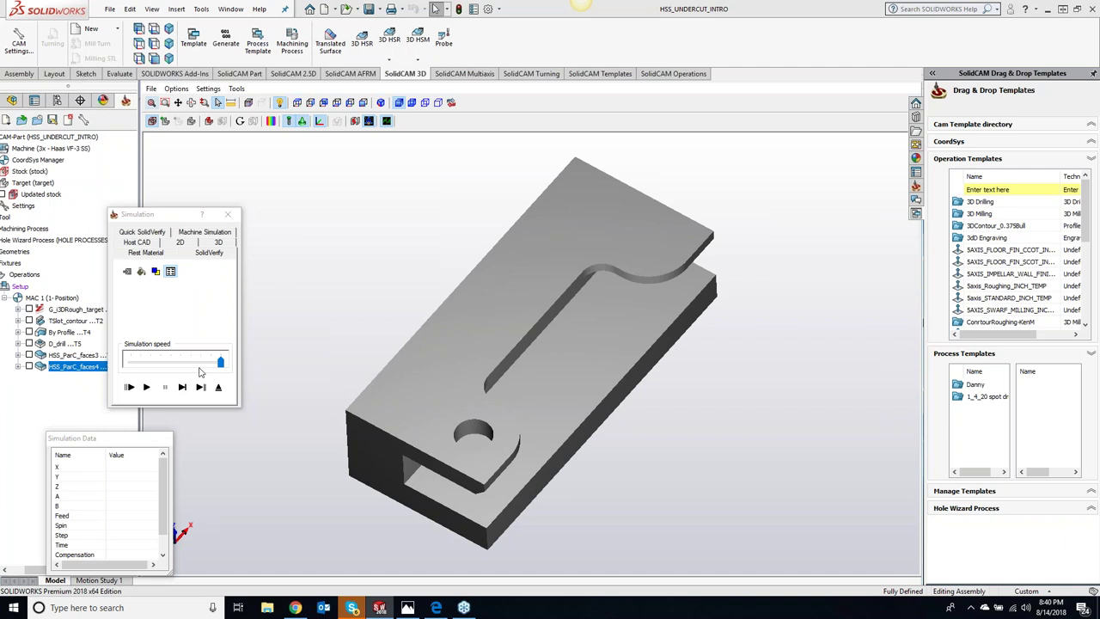
click(147, 387)
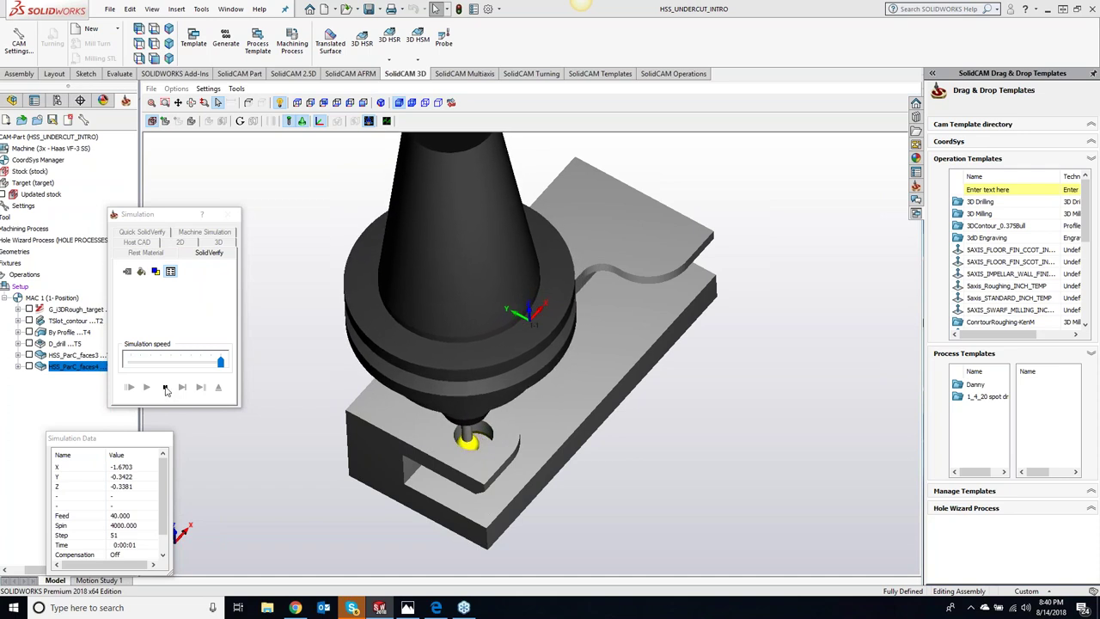
click(166, 389)
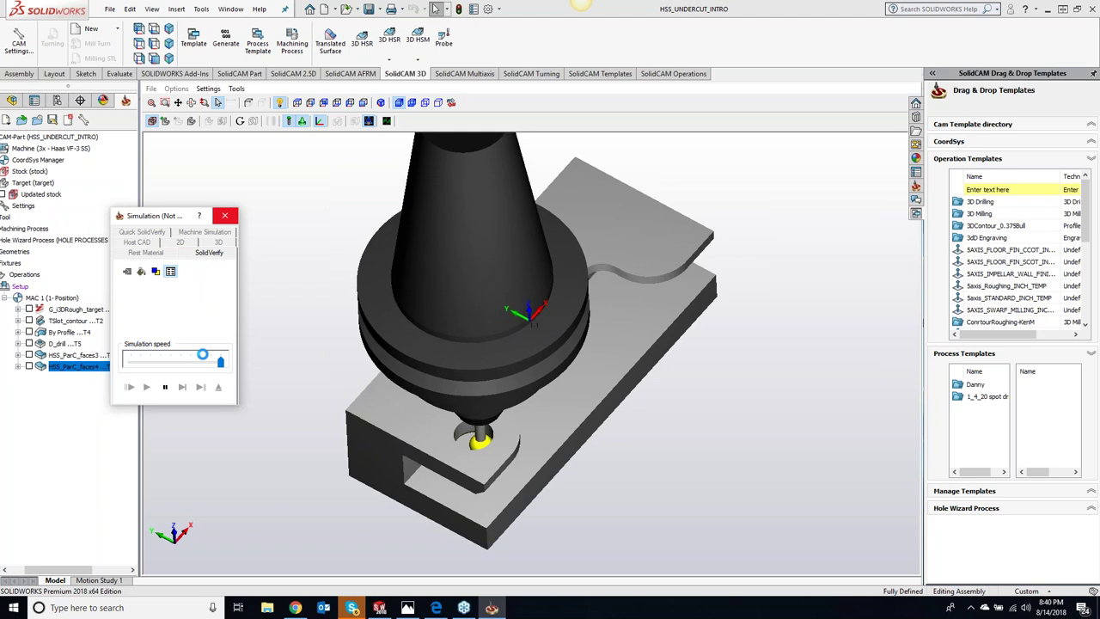
Slow the run, continue past the arbor clash, and zoom into the machined undercut ring.
drag(202, 355, 177, 360)
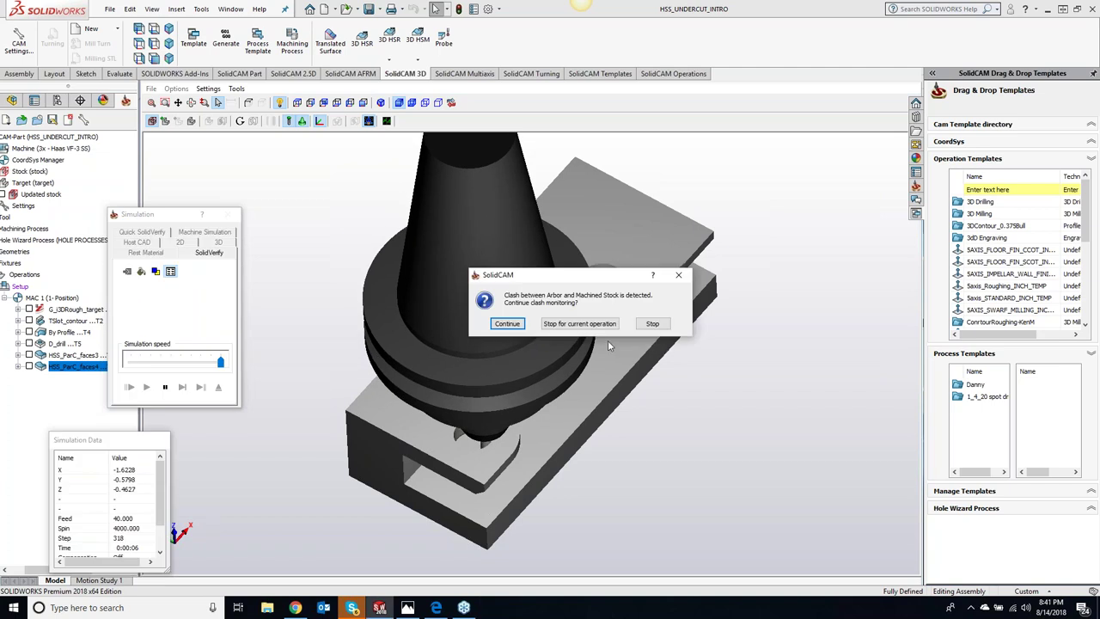
click(572, 323)
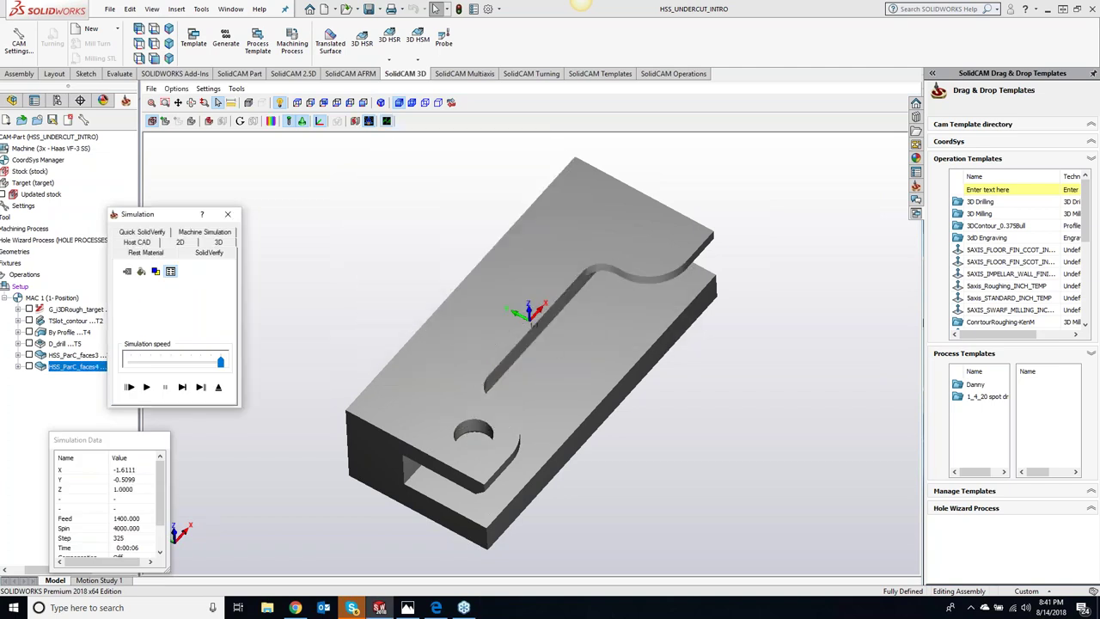
mouse_move(548, 347)
middle_down()
mouse_move(568, 379)
mouse_move(578, 318)
mouse_move(565, 298)
middle_up()
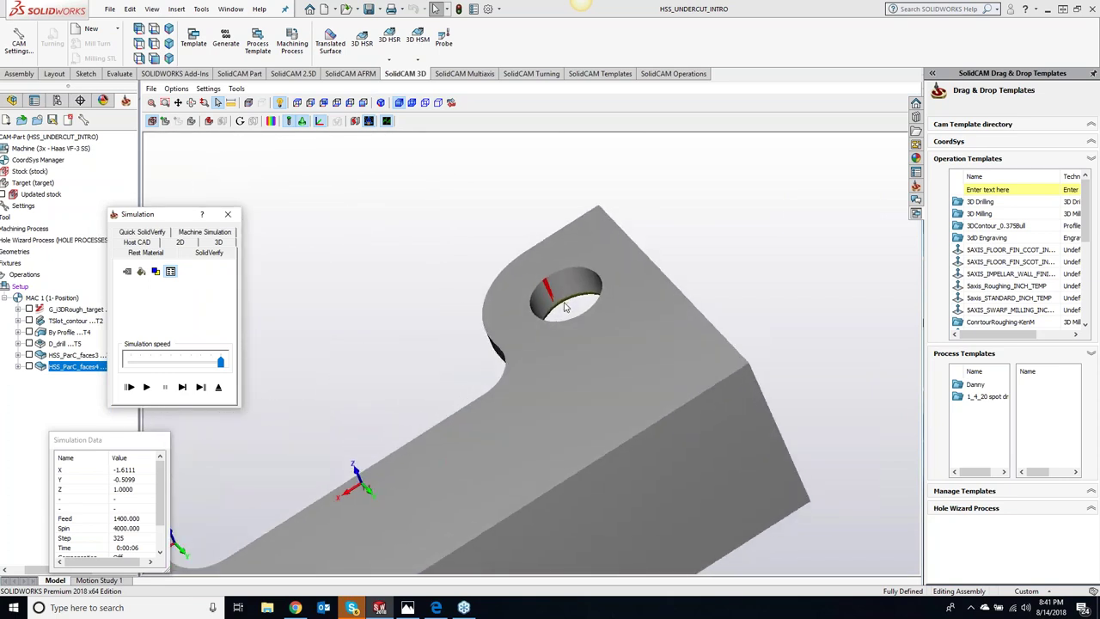
scroll(565, 298, down, 2)
scroll(563, 294, down, 2)
scroll(563, 294, down, 2)
scroll(560, 299, down, 1)
scroll(557, 307, up, 2)
scroll(555, 307, up, 1)
scroll(555, 308, up, 2)
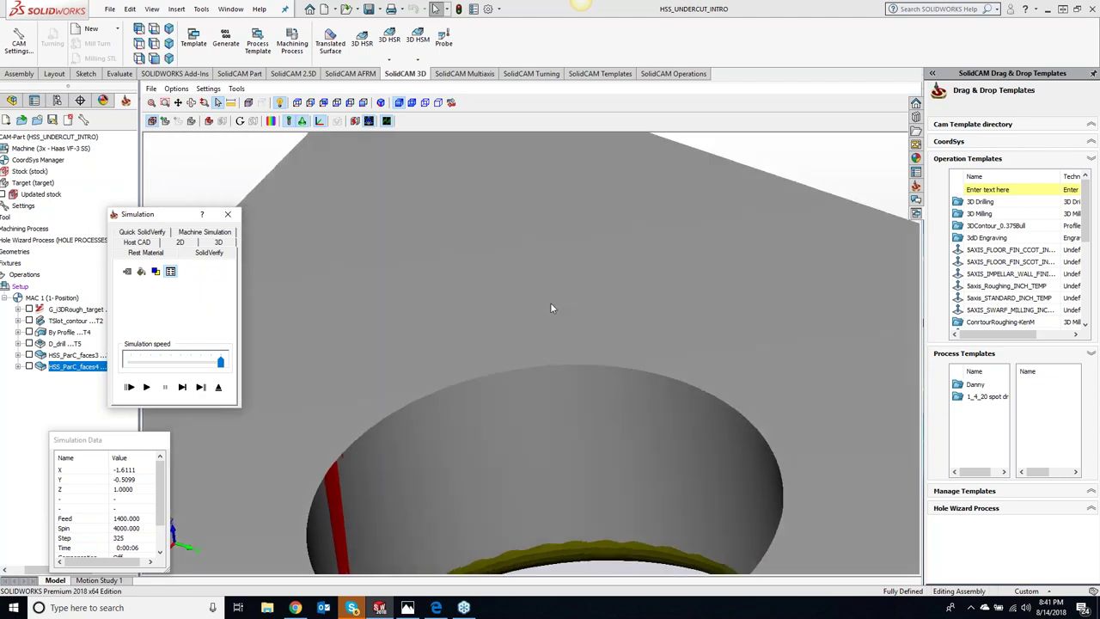
scroll(547, 308, up, 2)
mouse_move(542, 307)
middle_down()
mouse_move(483, 328)
mouse_move(440, 325)
middle_up()
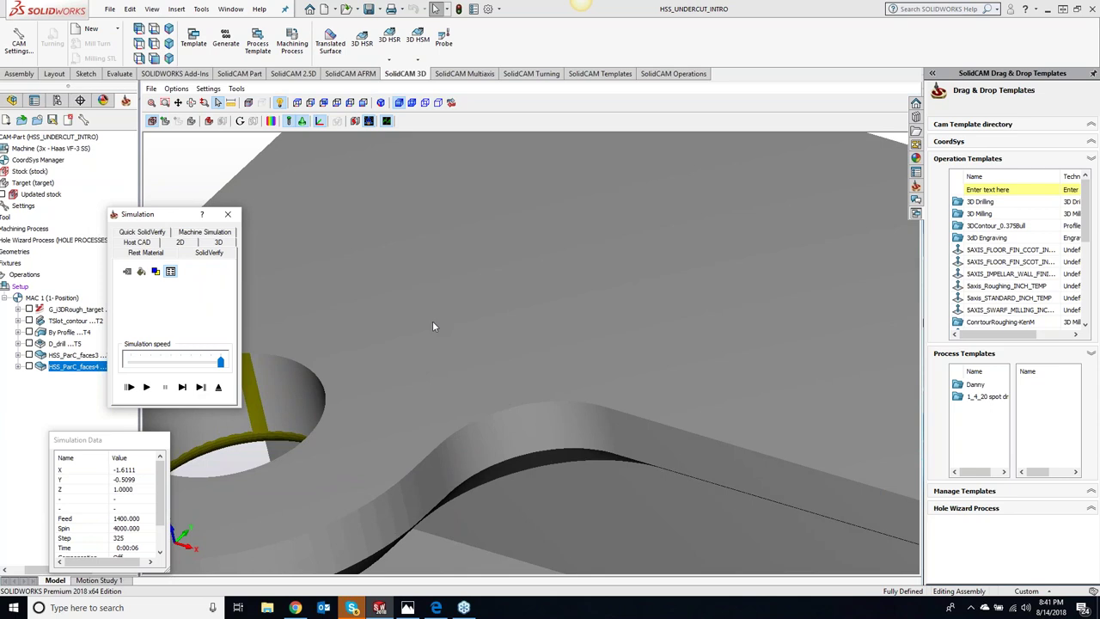
Edit the gouge tolerance, add first-entry Lead-In and last-exit Lead-Out, recalculate, and reopen simulation.
click(228, 215)
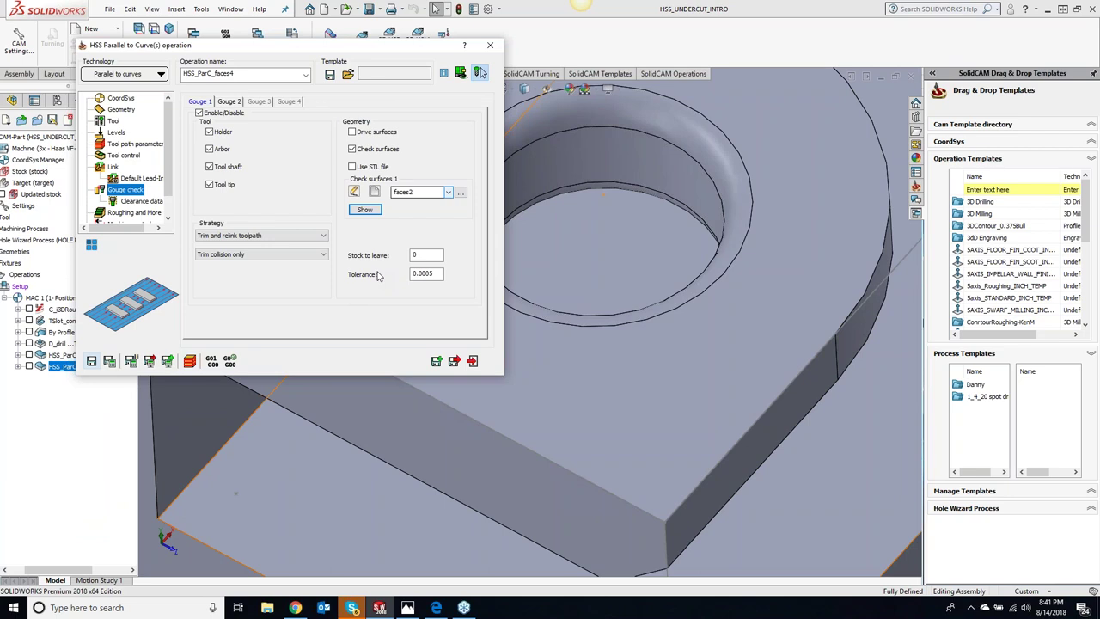
click(441, 274)
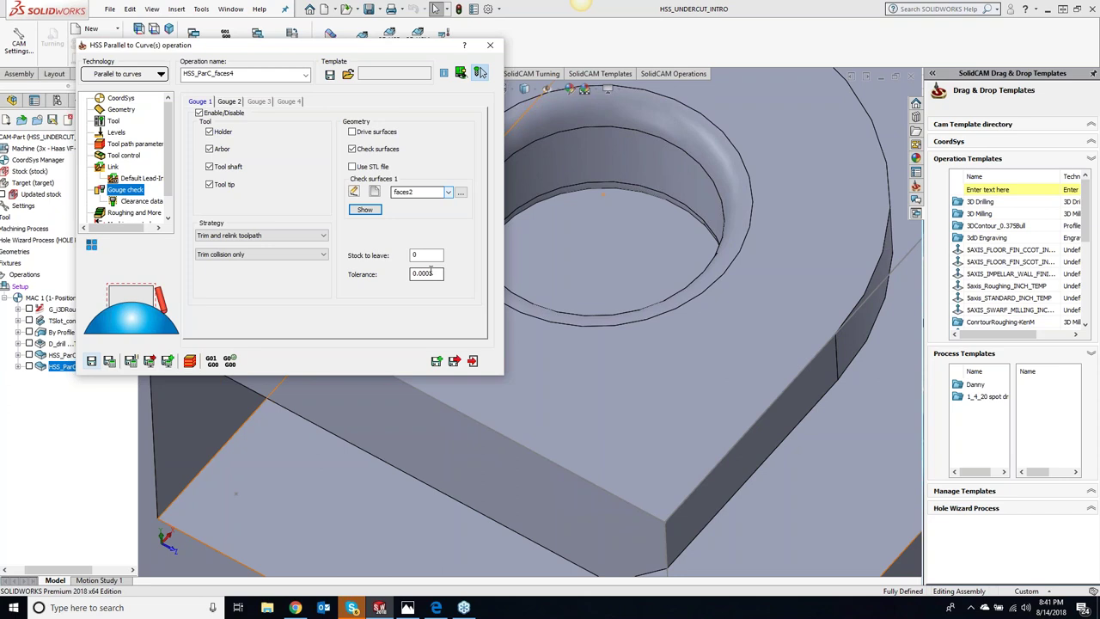
click(112, 168)
click(391, 129)
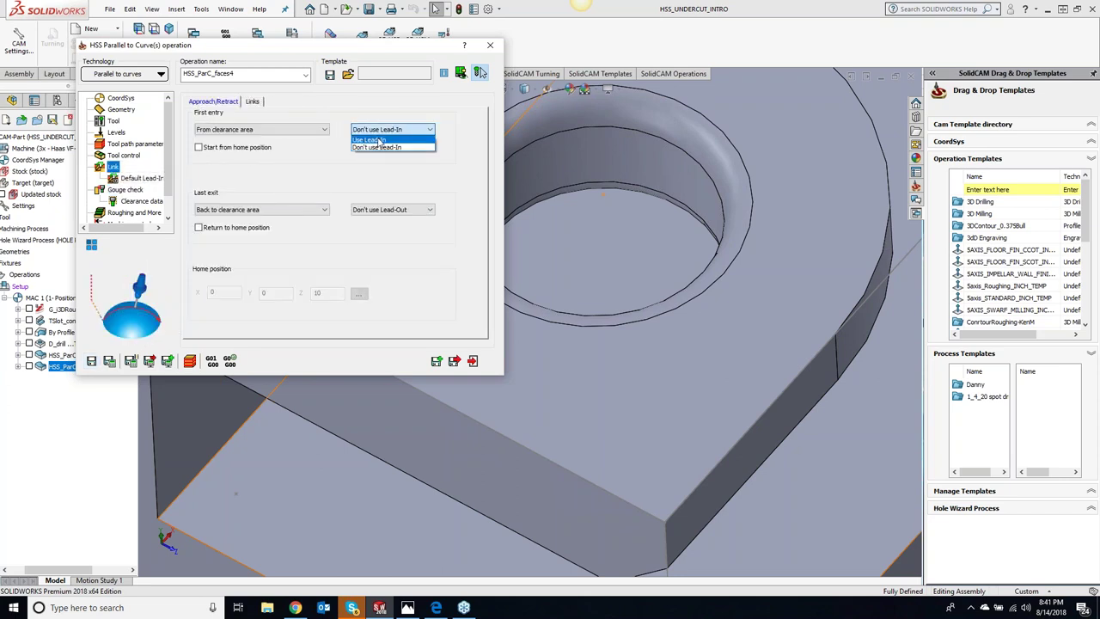
click(378, 140)
click(391, 209)
click(385, 219)
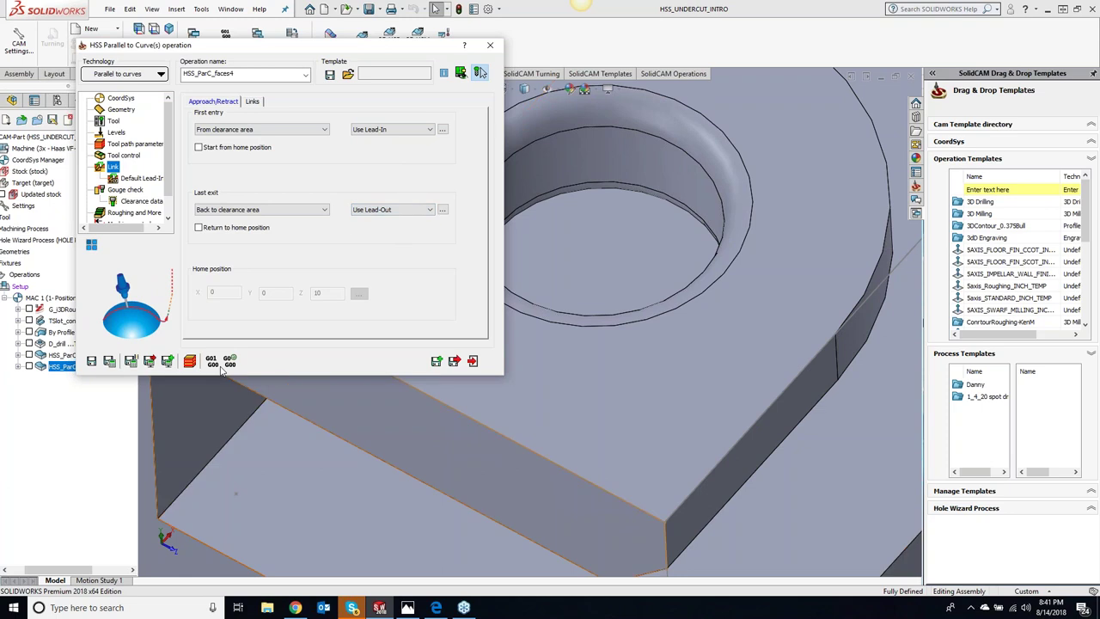
click(109, 361)
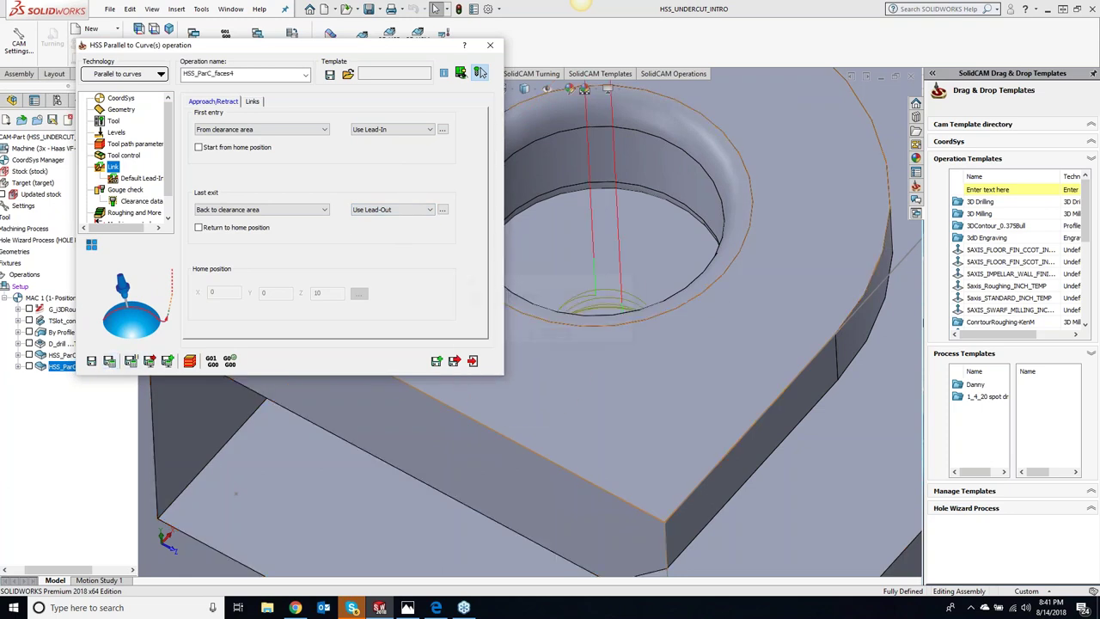
mouse_move(659, 208)
middle_down()
mouse_move(621, 80)
mouse_move(250, 384)
middle_up()
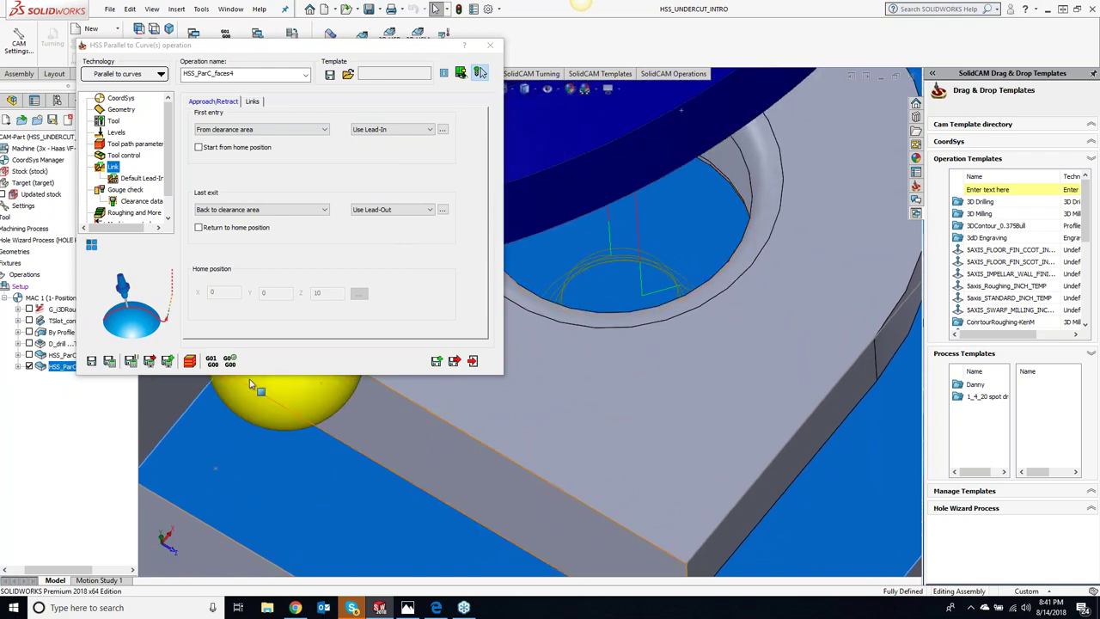
click(189, 360)
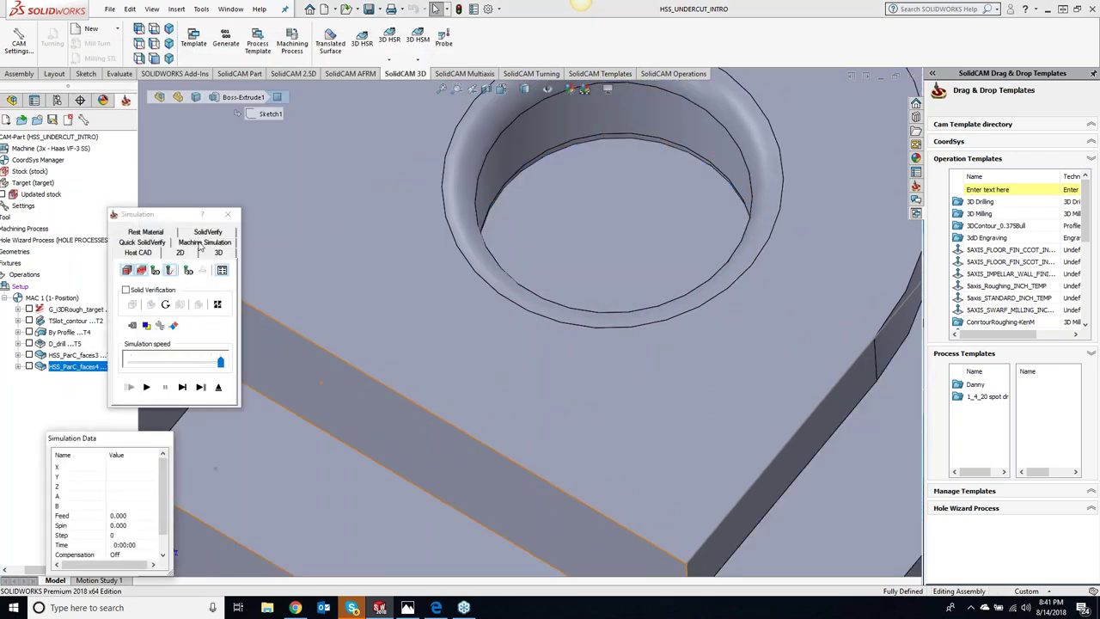
Set SolidVerify's Accuracy tool facet tolerance to .001.
click(207, 232)
click(209, 89)
click(226, 114)
drag(518, 306, 398, 300)
text(.001)
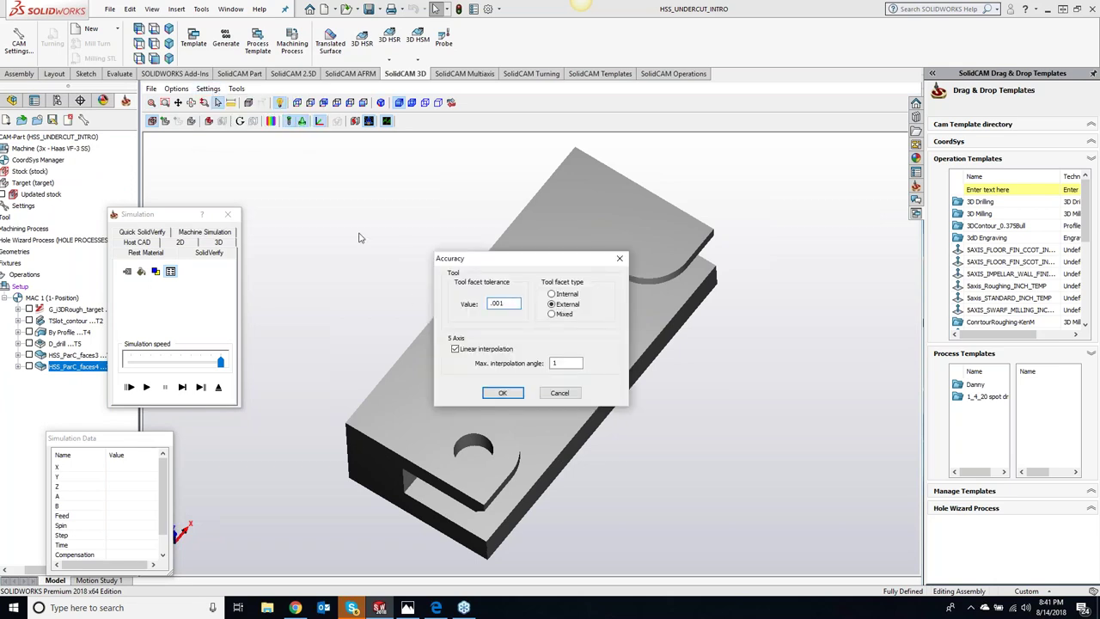
click(503, 392)
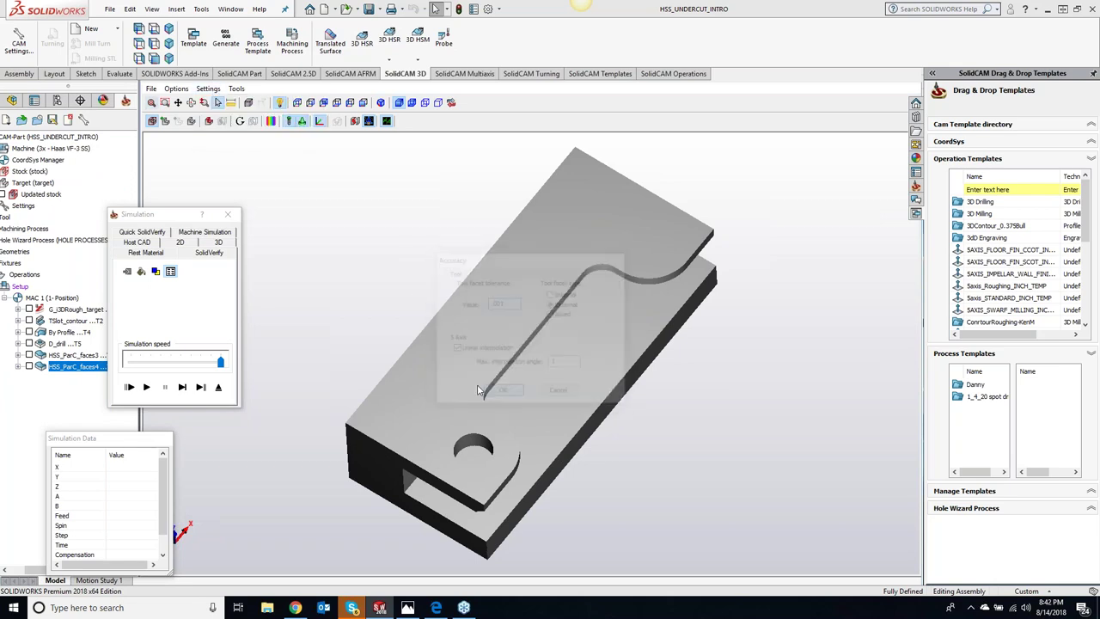
Play past the holder clash, inspect the red gouge in the hole, then exit the simulation.
click(148, 389)
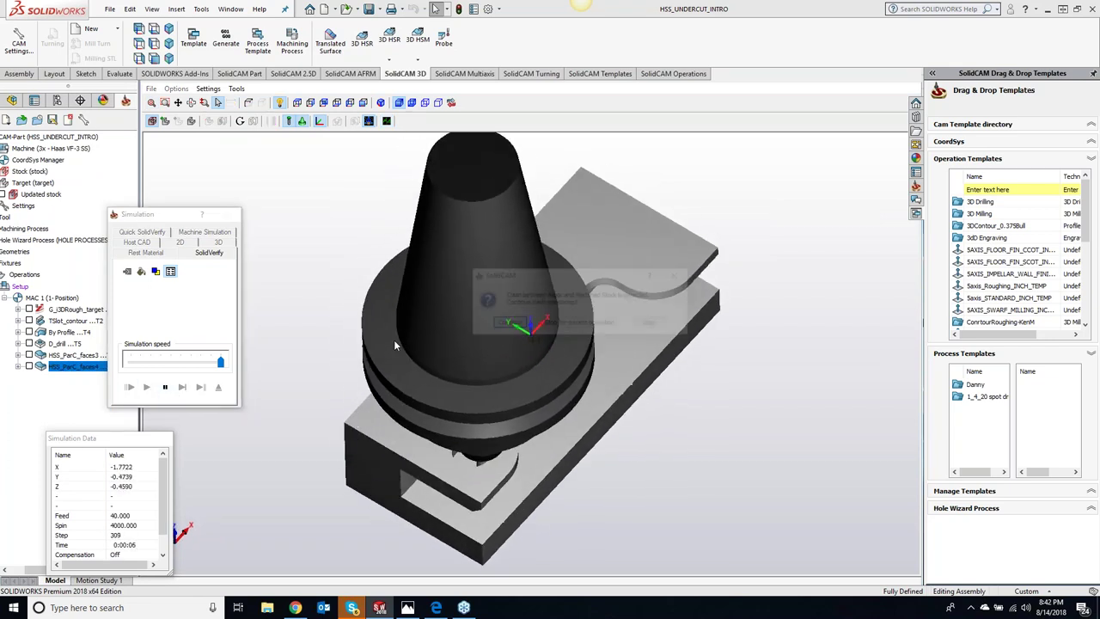
click(564, 326)
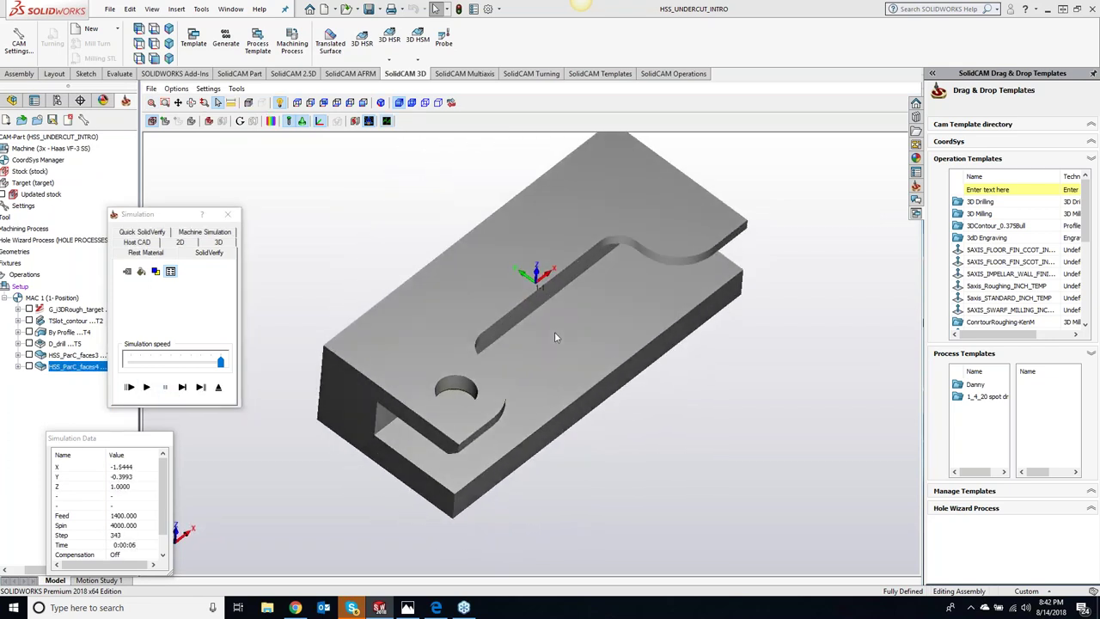
scroll(554, 331, down, 3)
middle_drag(545, 328, 537, 319)
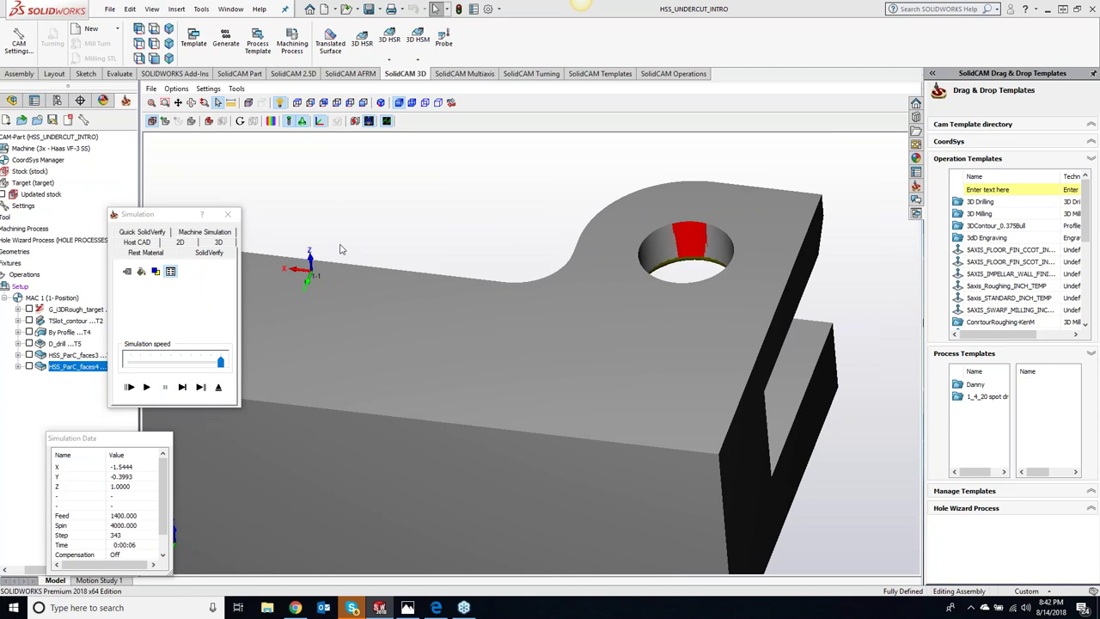
click(227, 214)
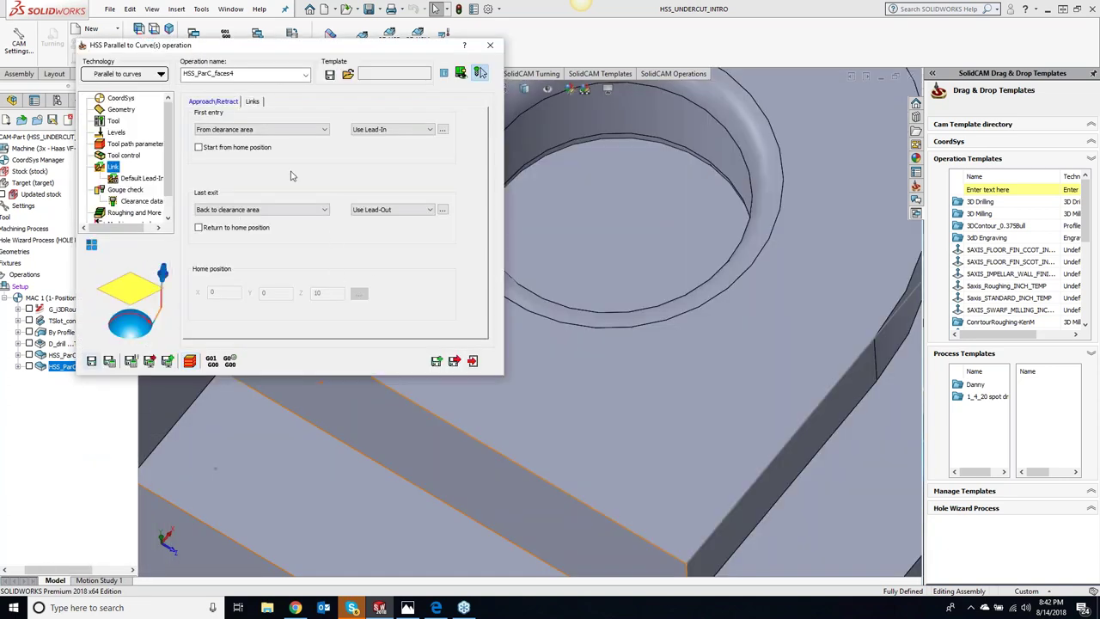
Set gouge-check Stock to leave to 0.001 and recalculate HSS_ParC_faces4.
click(129, 189)
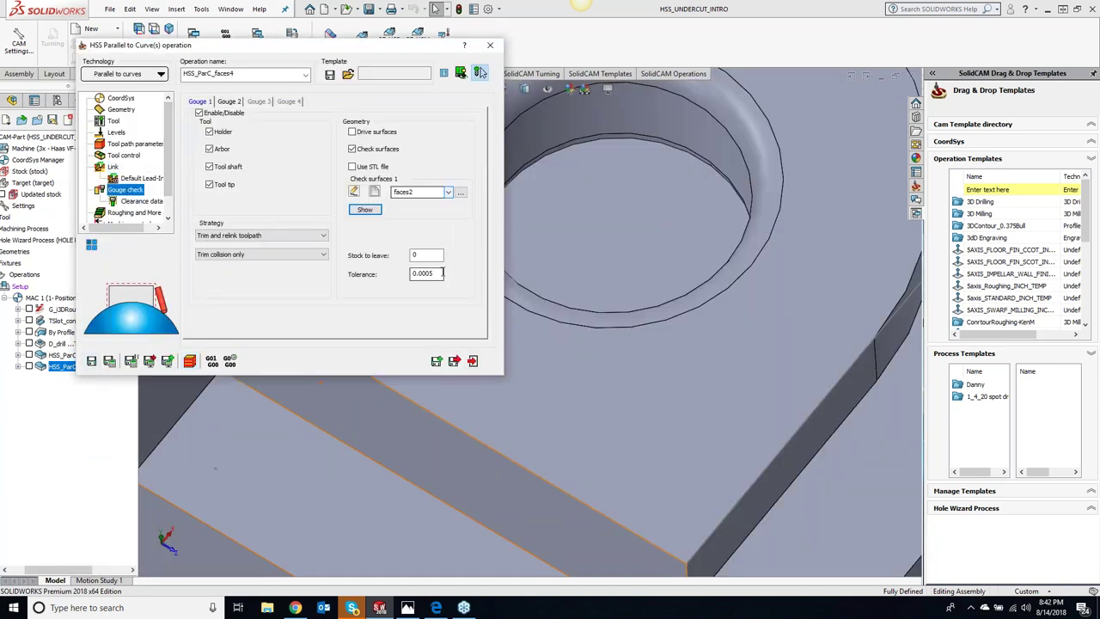
click(430, 255)
text(.001)
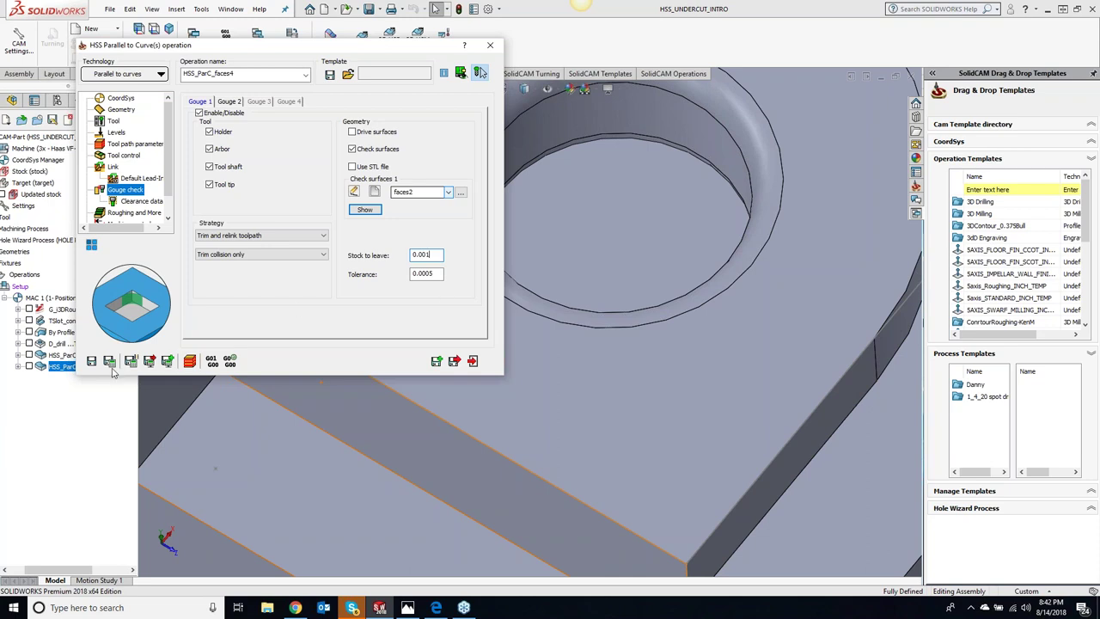
click(110, 364)
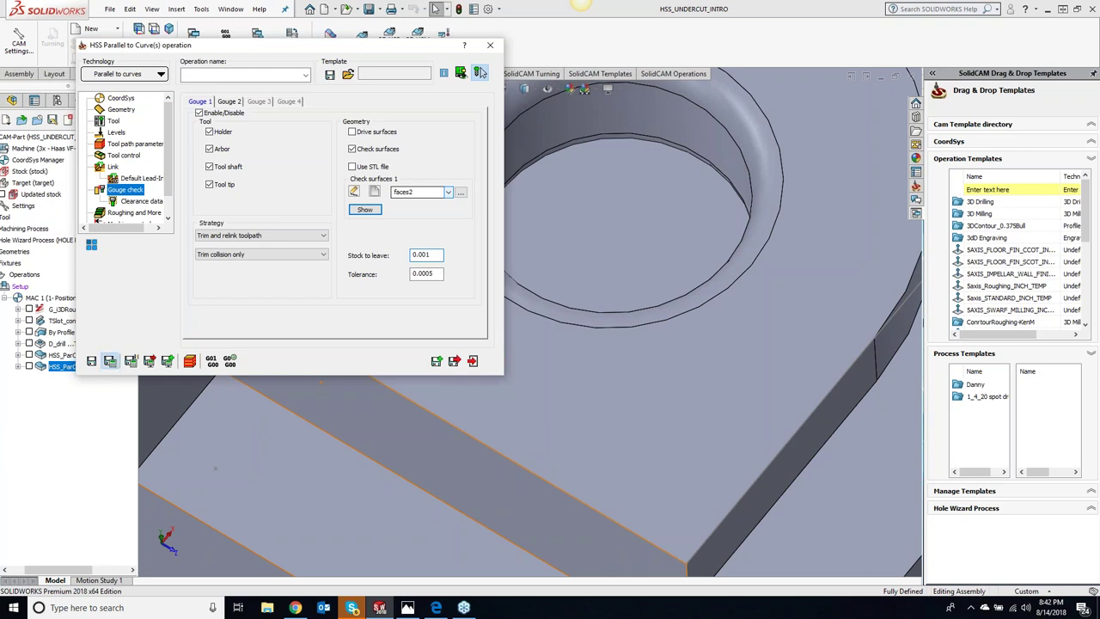
Re-run the recalculated toolpath in SolidVerify, then return to the operation.
click(453, 360)
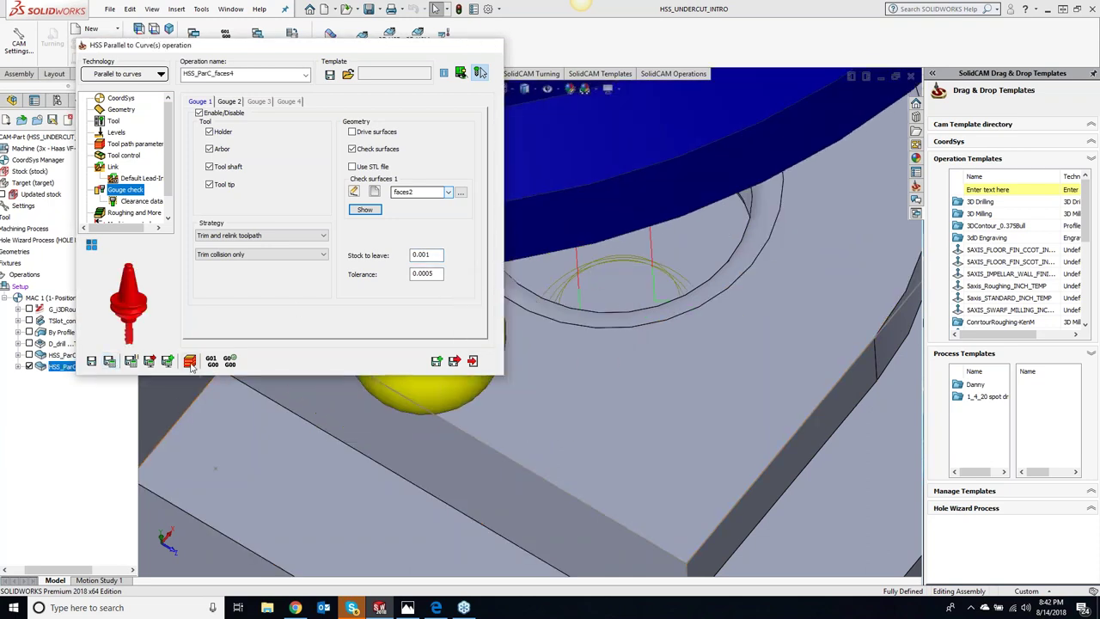
click(209, 251)
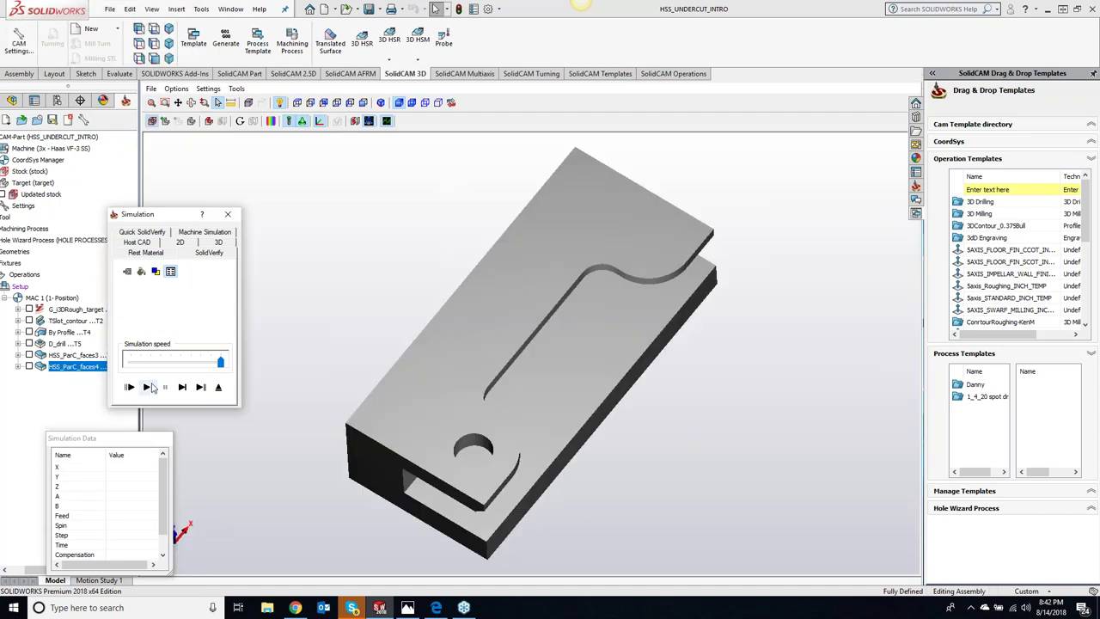
click(147, 388)
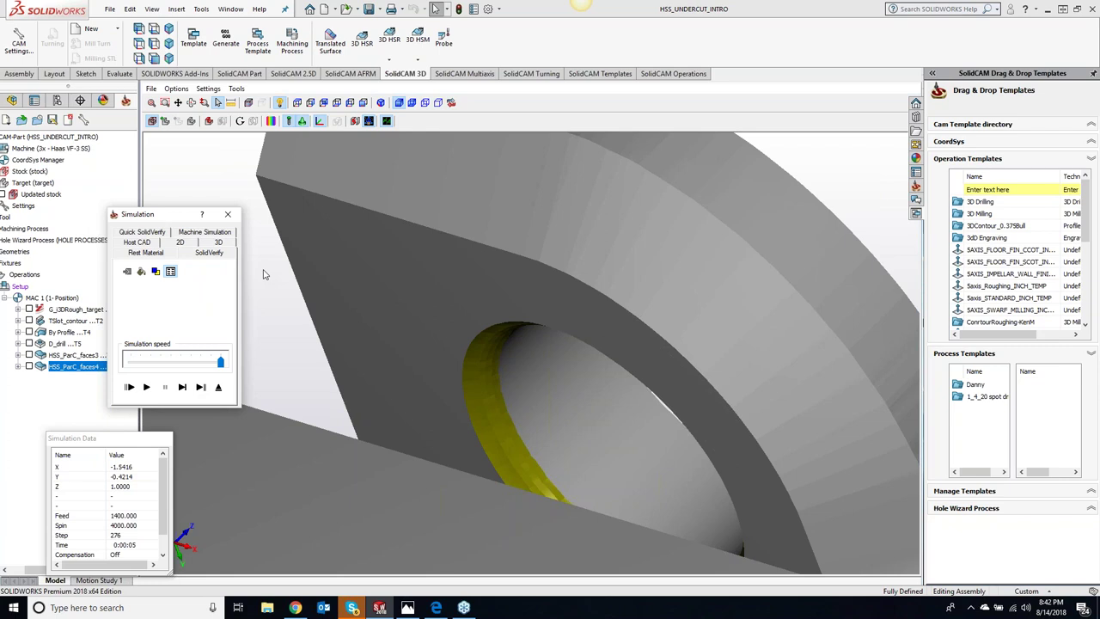
click(228, 214)
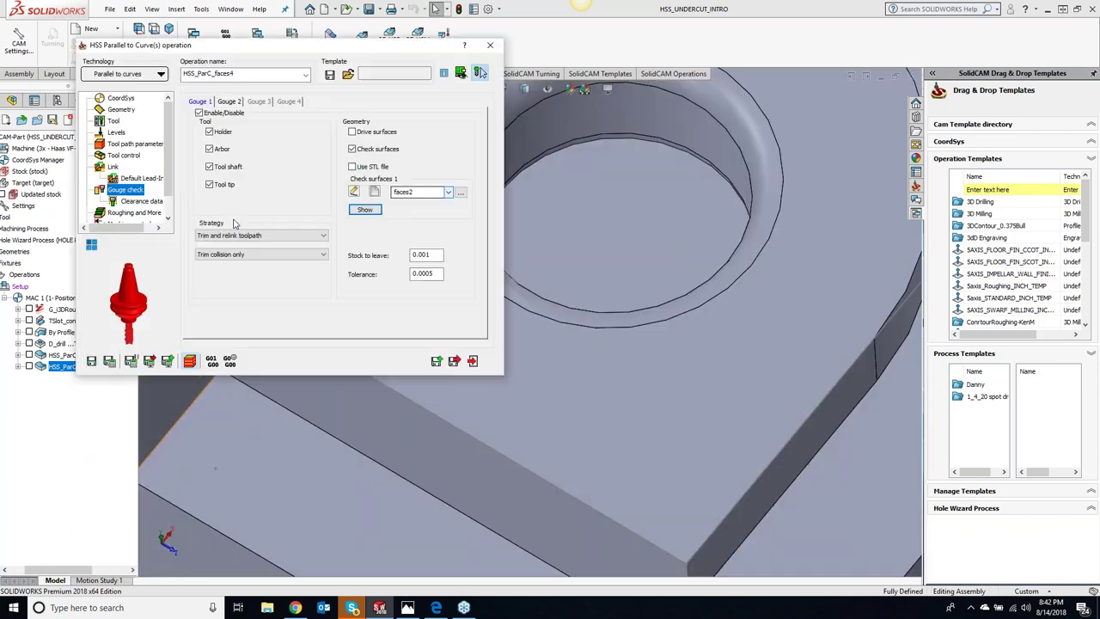
Show the check surfaces, inspect the hole's inner face and slot, then close HSS_ParC_faces4.
scroll(626, 253, up, 3)
scroll(624, 271, up, 2)
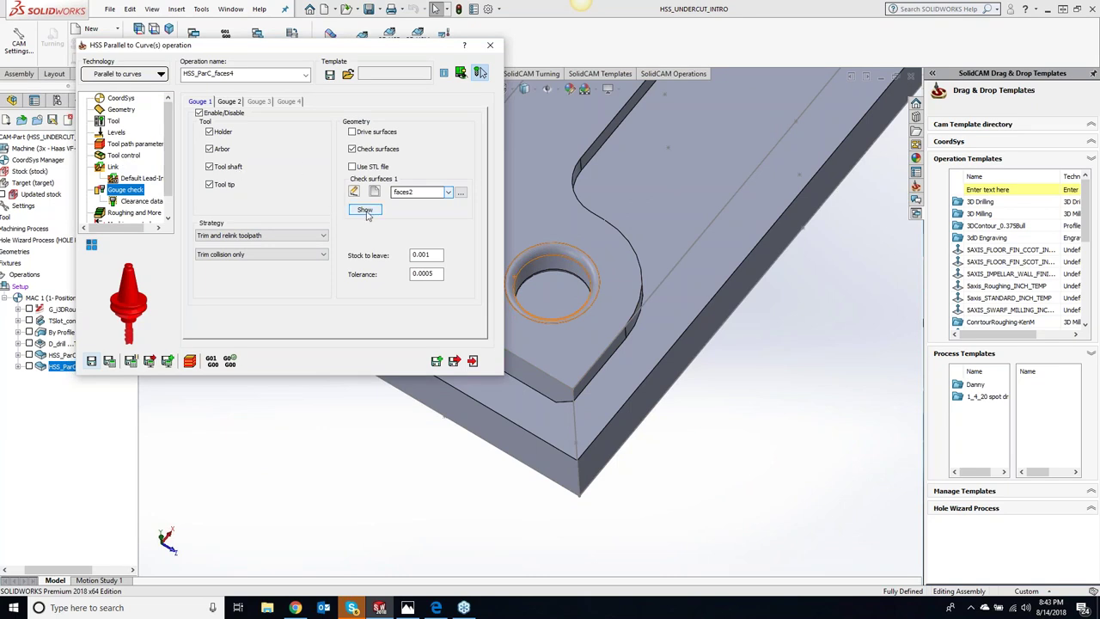
click(373, 218)
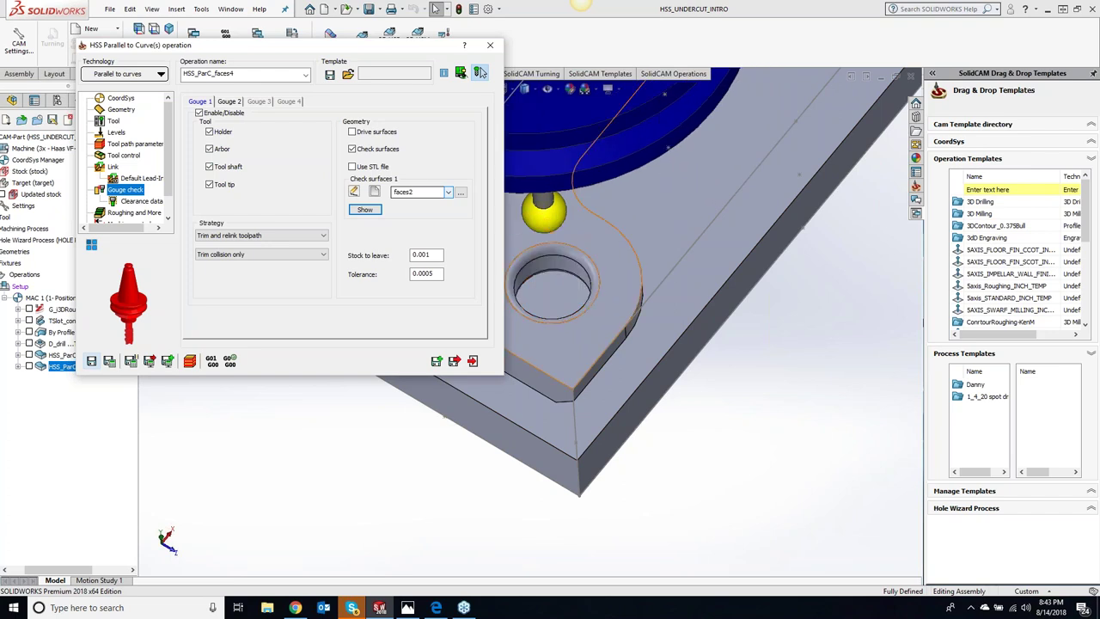
click(549, 277)
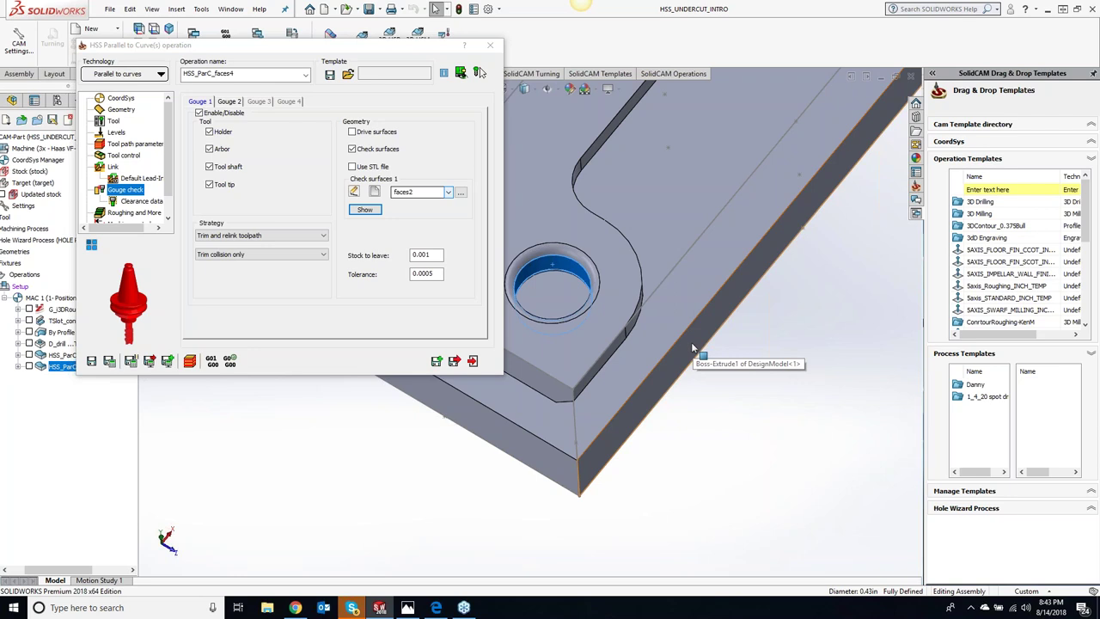
click(731, 431)
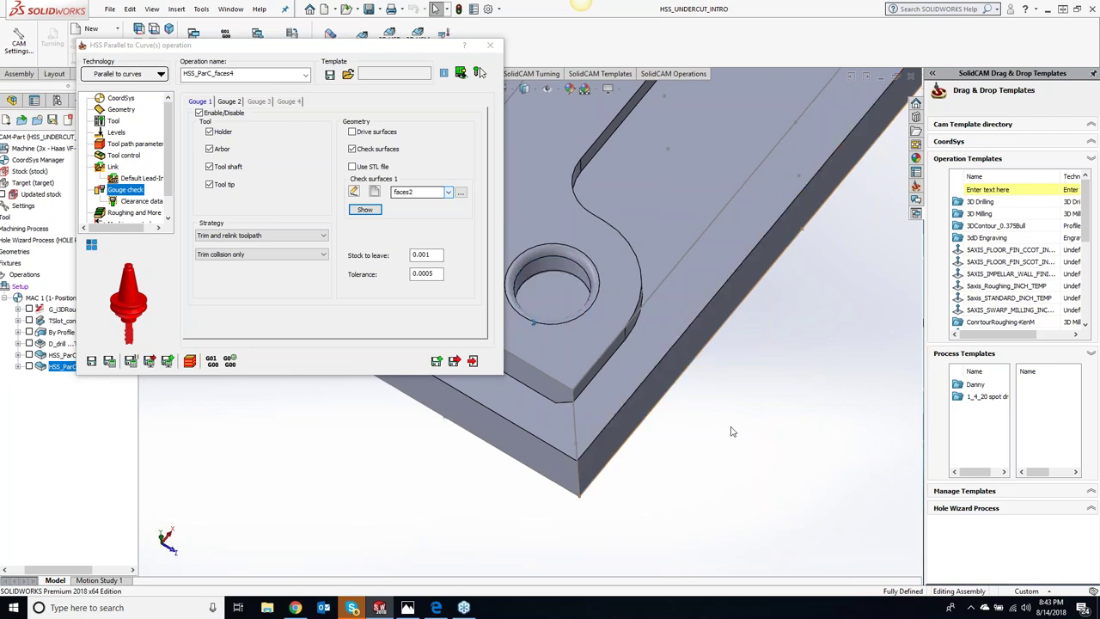
key(Left)
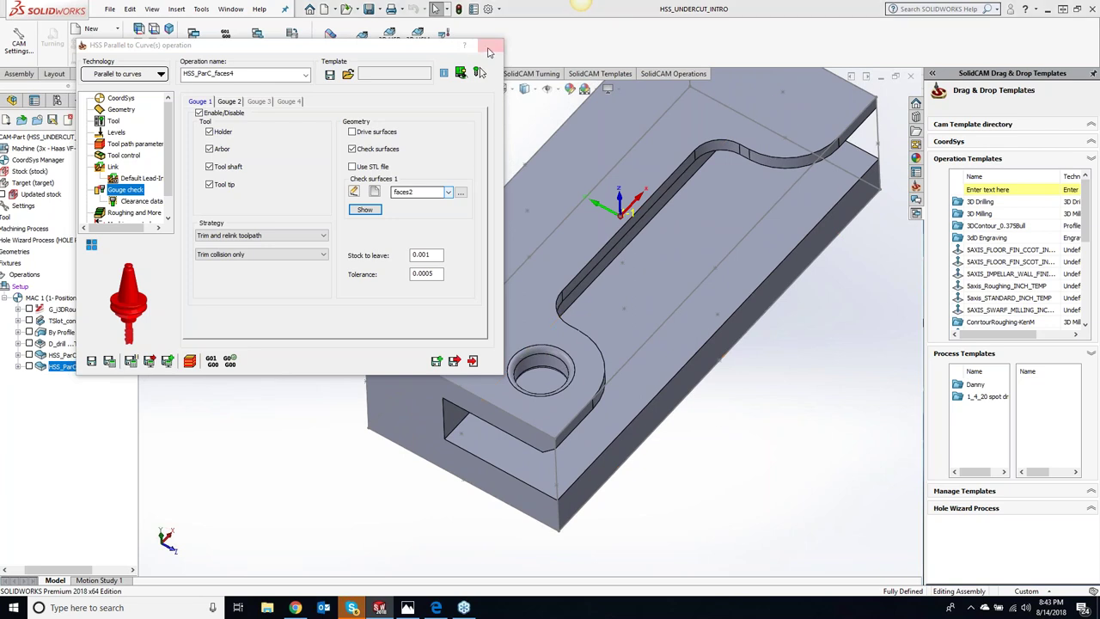
click(490, 44)
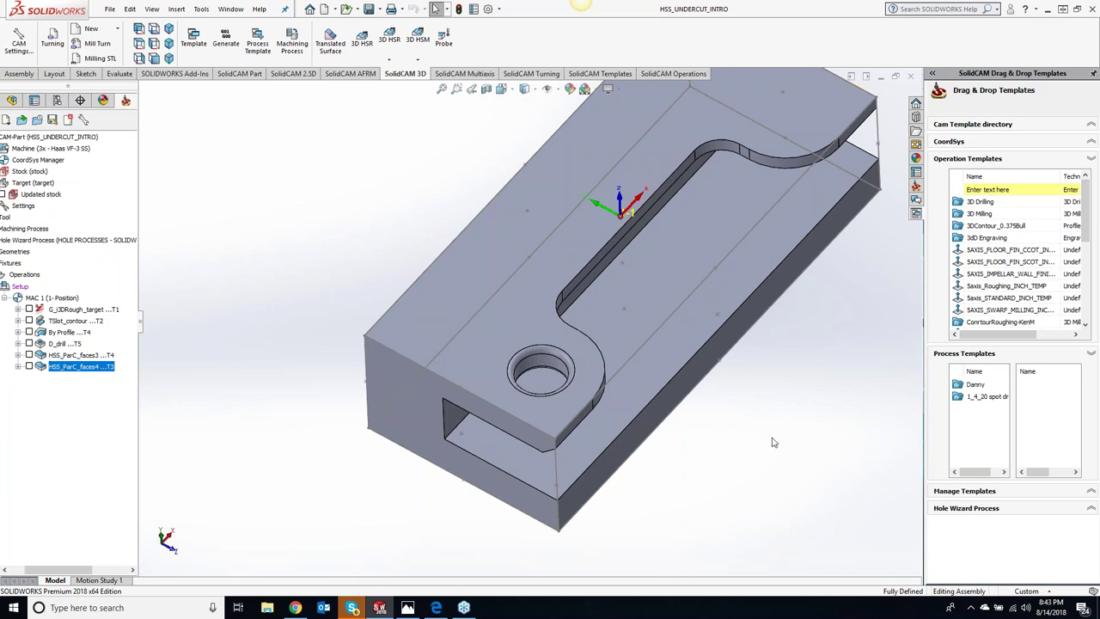
Load UNDERCUTS.prz from Recent CAM Parts and answer the missing-model prompt.
click(915, 187)
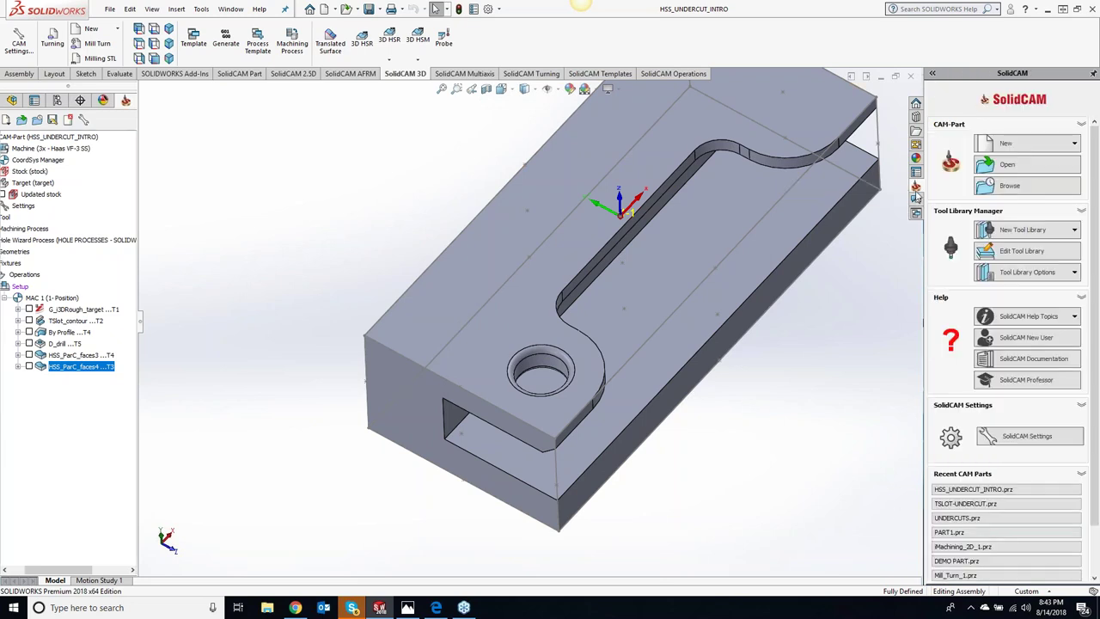
click(950, 519)
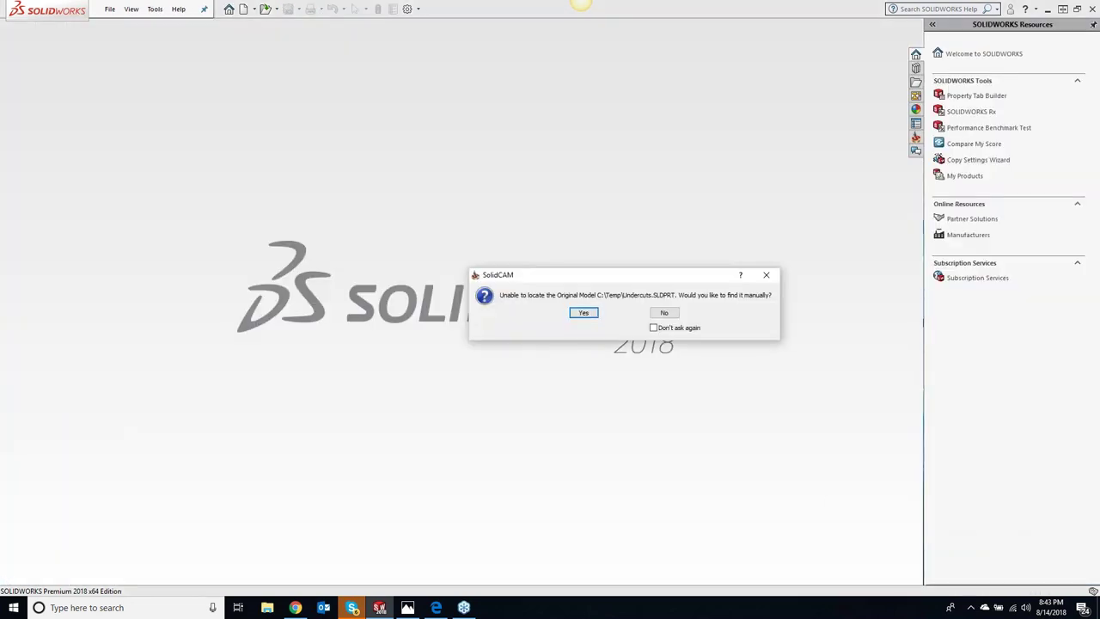
click(664, 312)
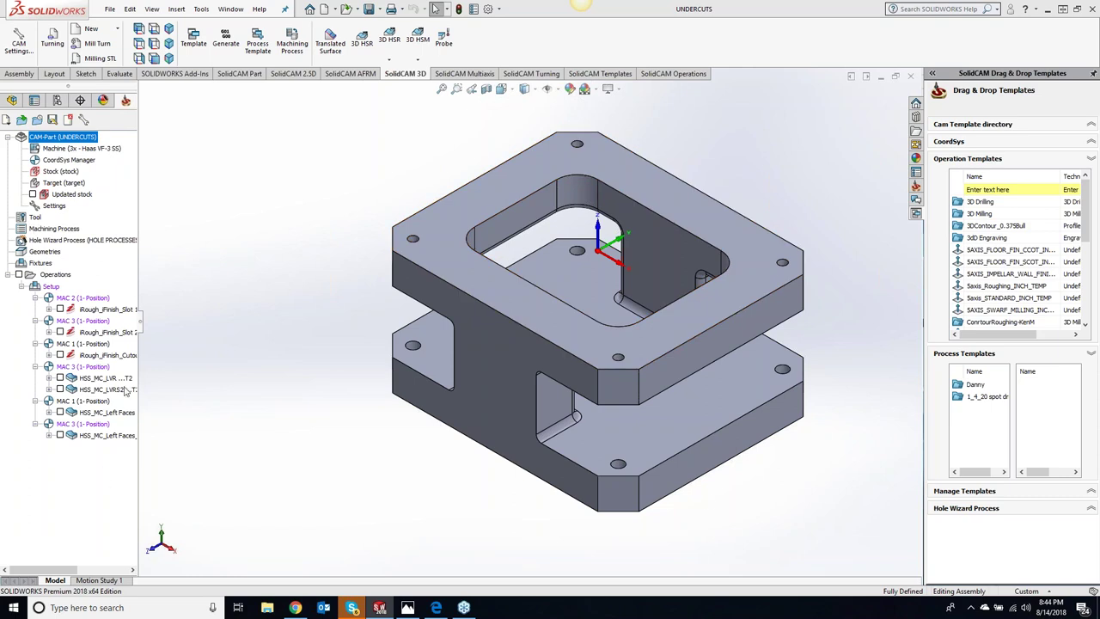
Review HSS_MC_LVR's lollipop tool #2 and the tool-type gallery, then show its tool control settings.
click(91, 378)
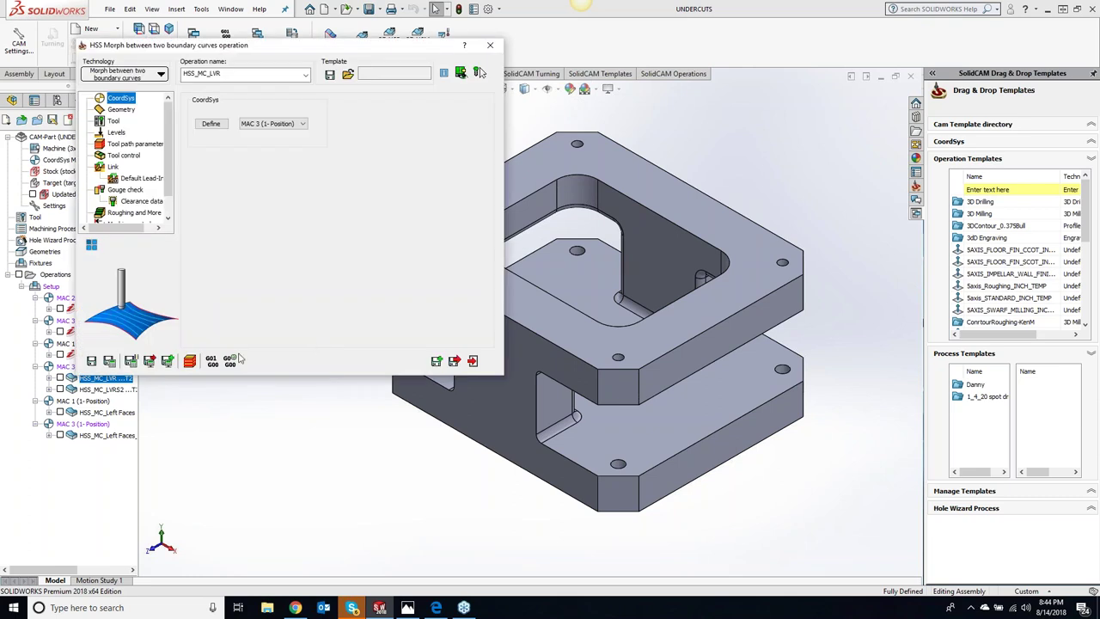
click(115, 122)
click(249, 273)
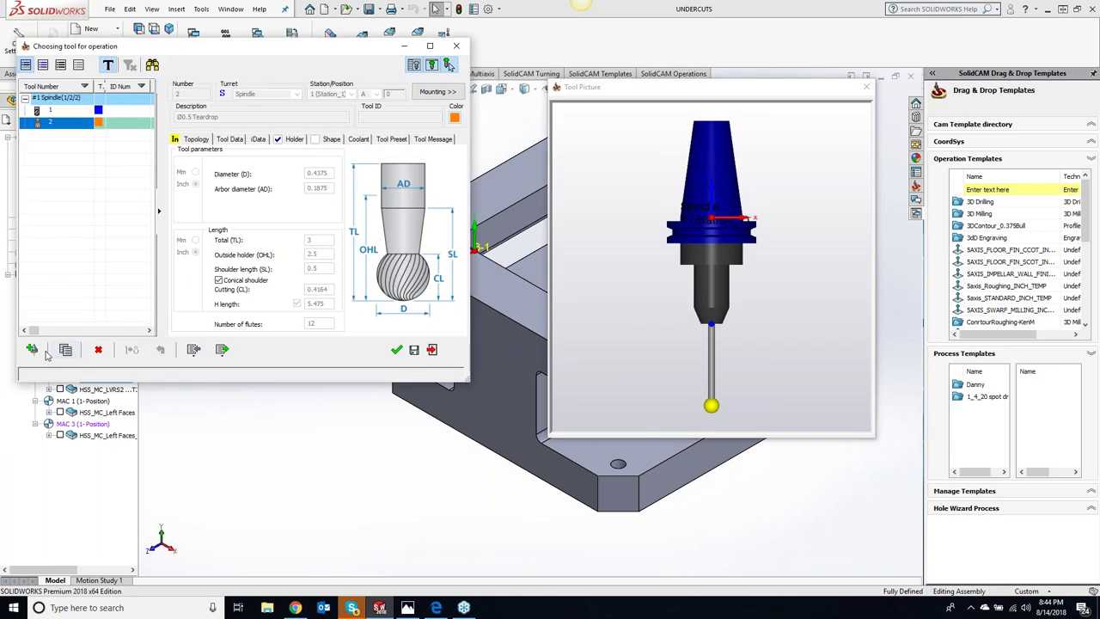
click(32, 350)
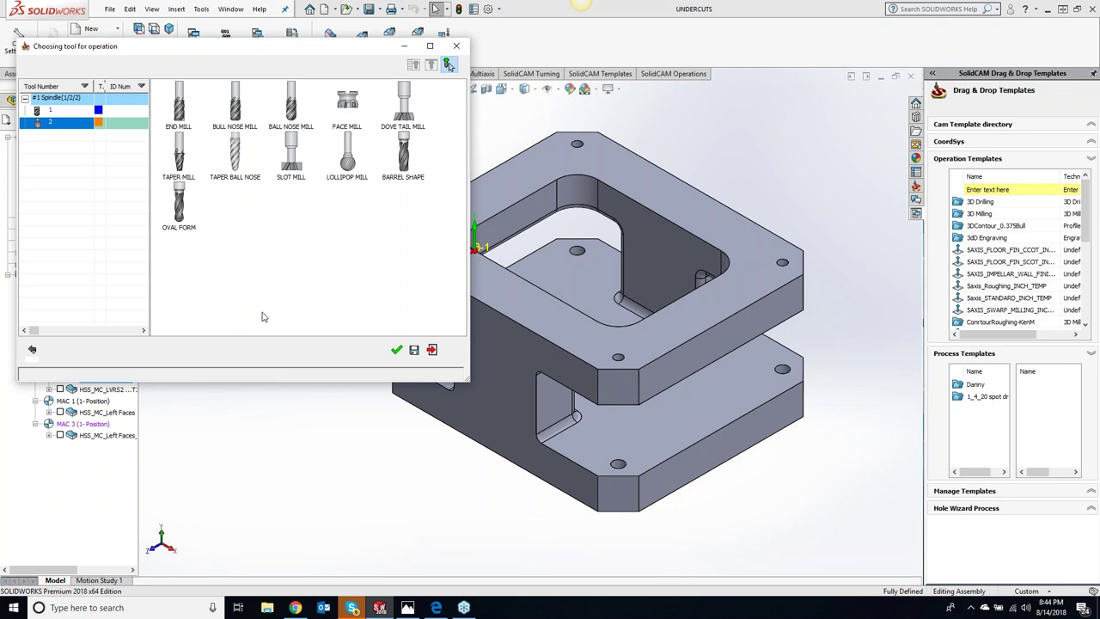
drag(354, 48, 386, 50)
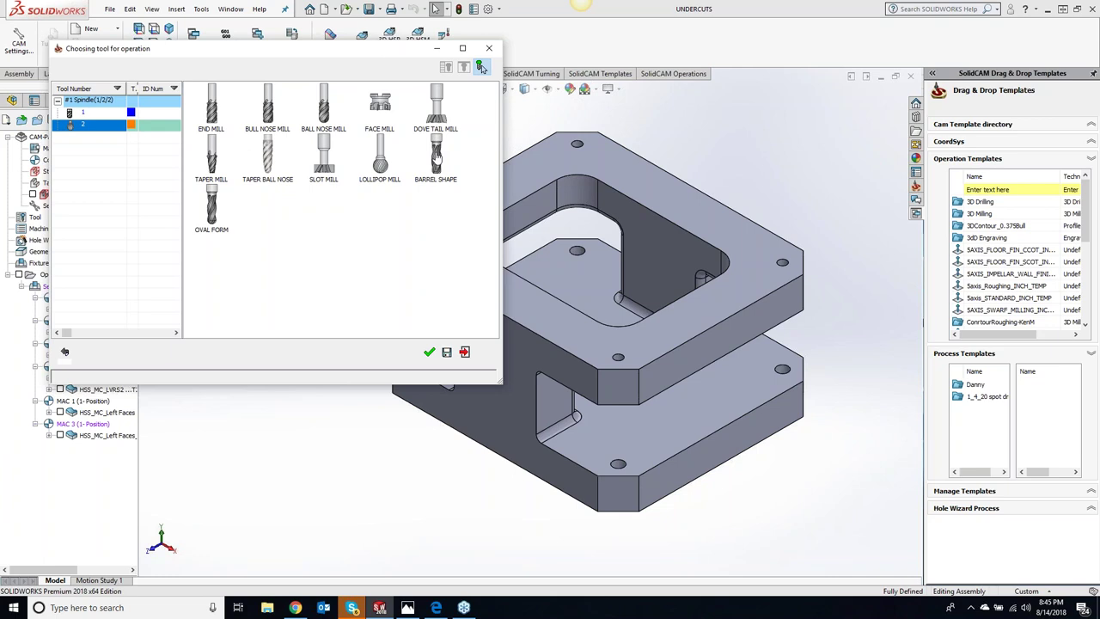
click(489, 48)
click(127, 157)
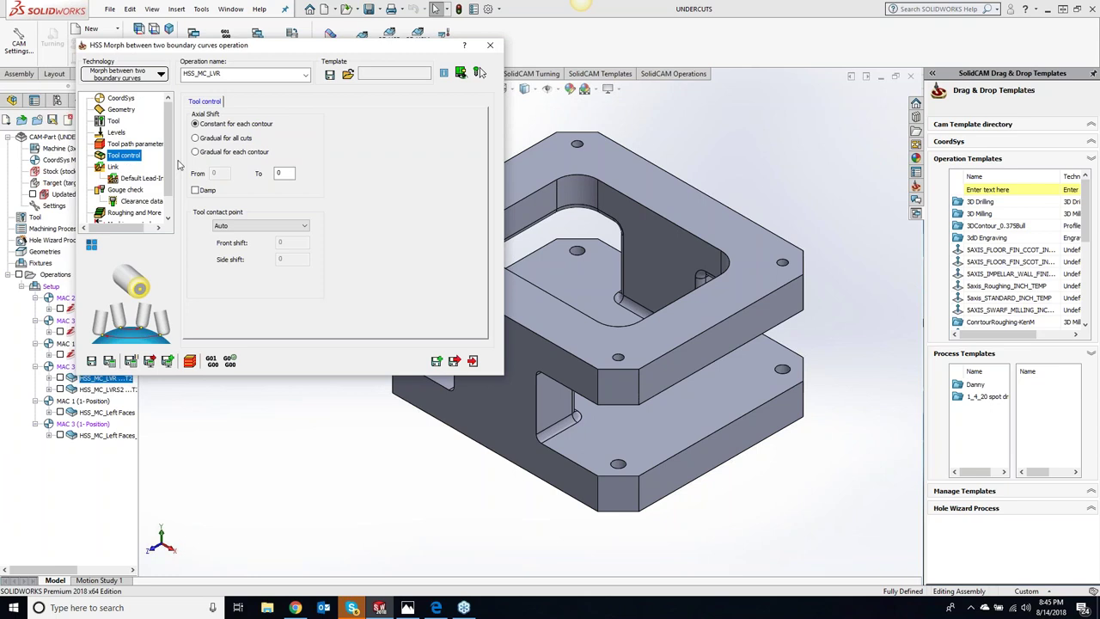
click(290, 173)
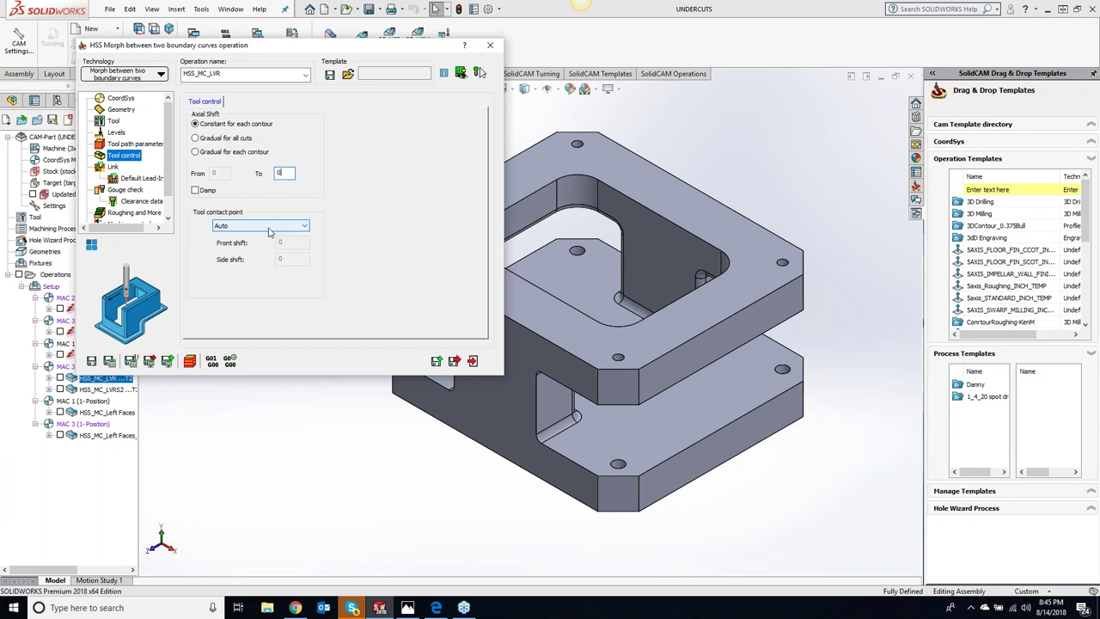
click(296, 607)
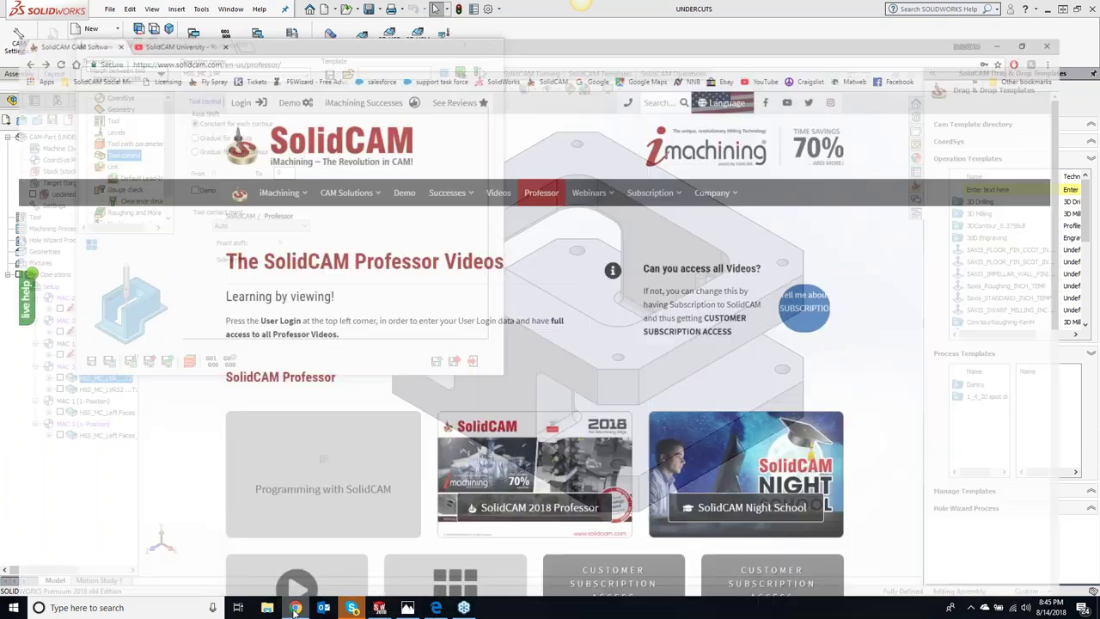
In a new Chrome tab, search Google for cogsdill deburring tools.
click(245, 12)
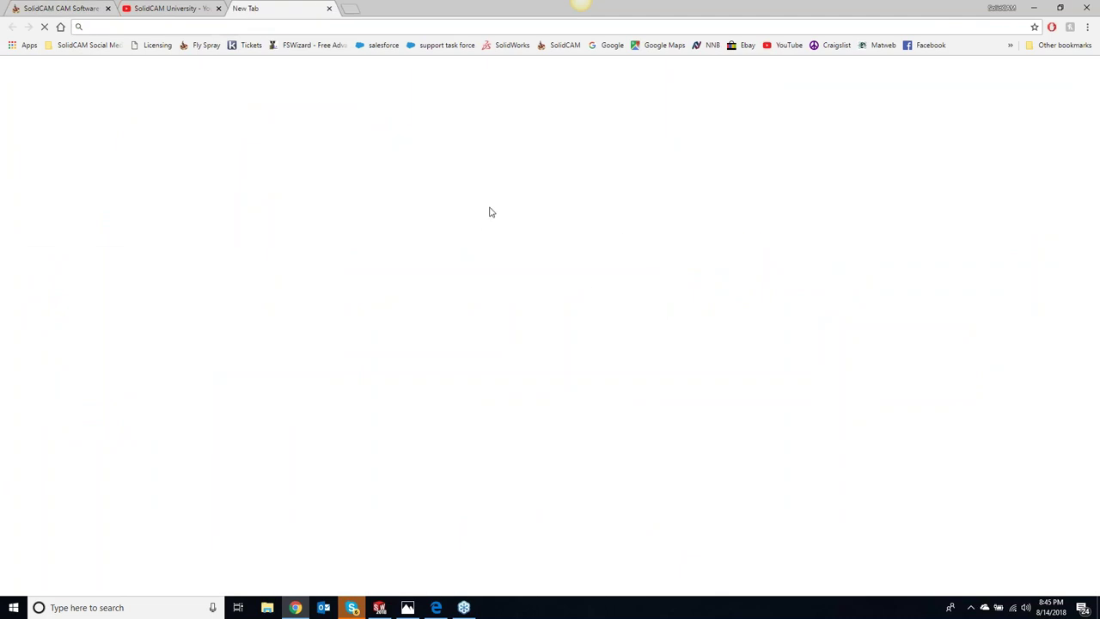
click(499, 228)
text(cogstail d)
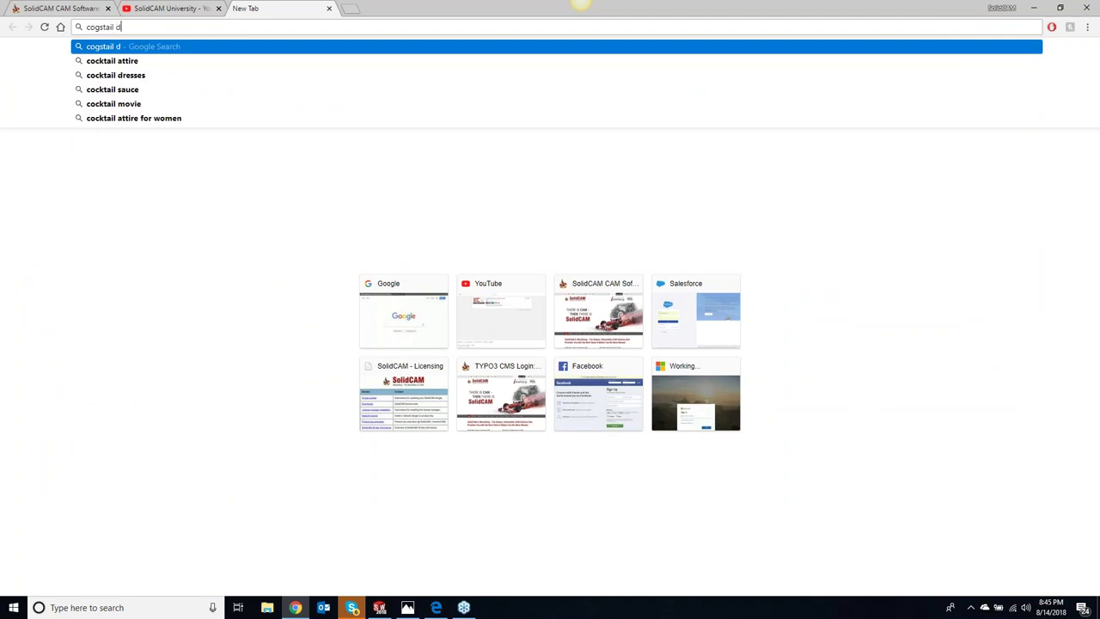
text(e)
text(but)
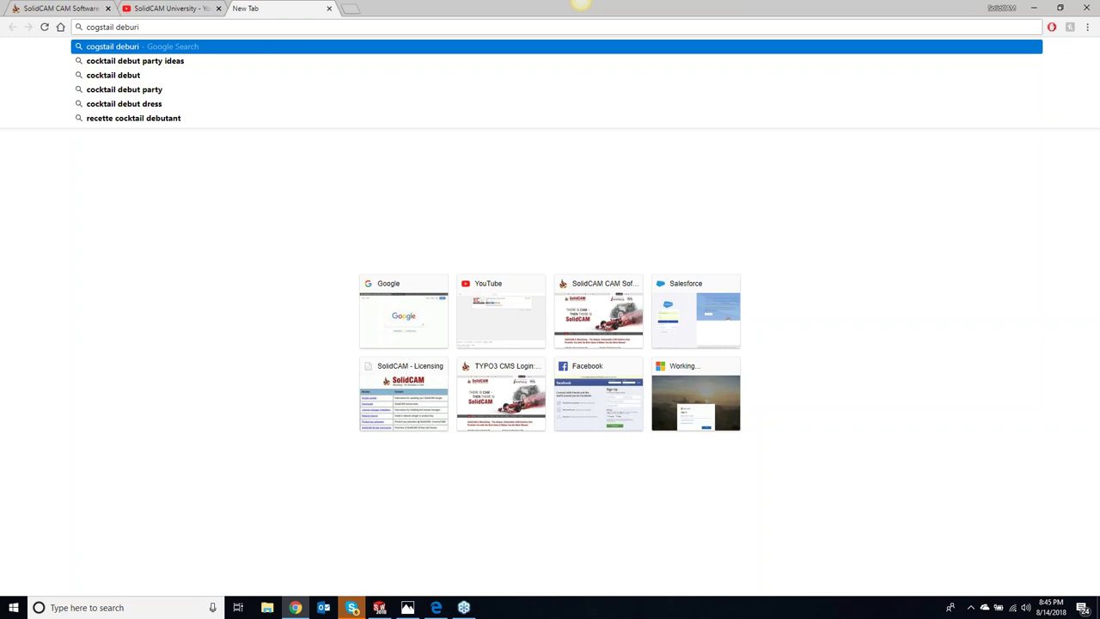
text(ing)
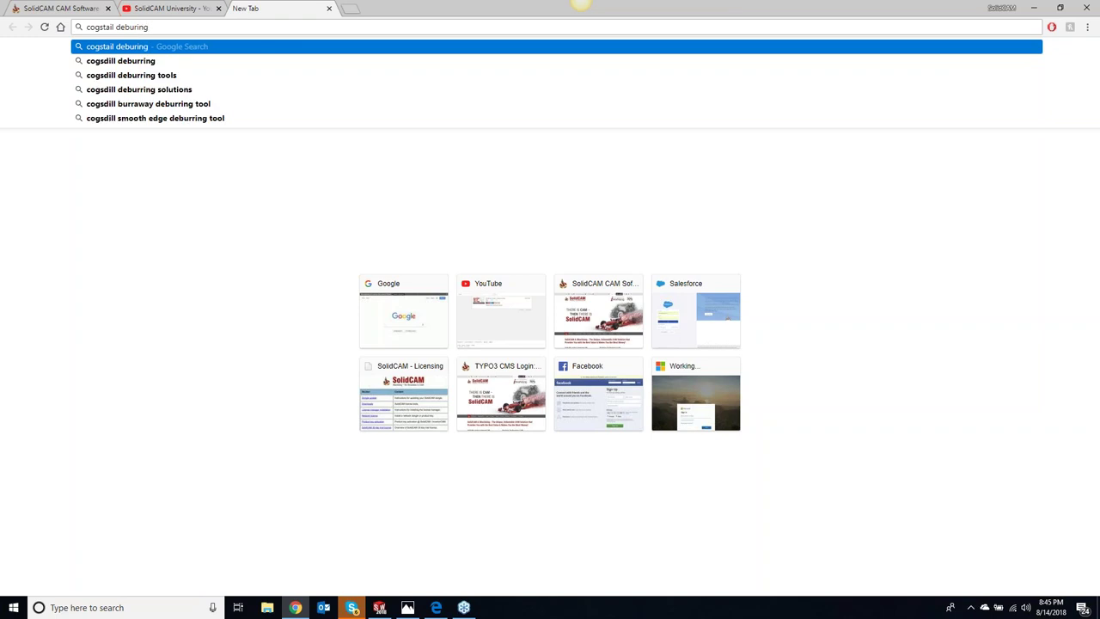
click(121, 78)
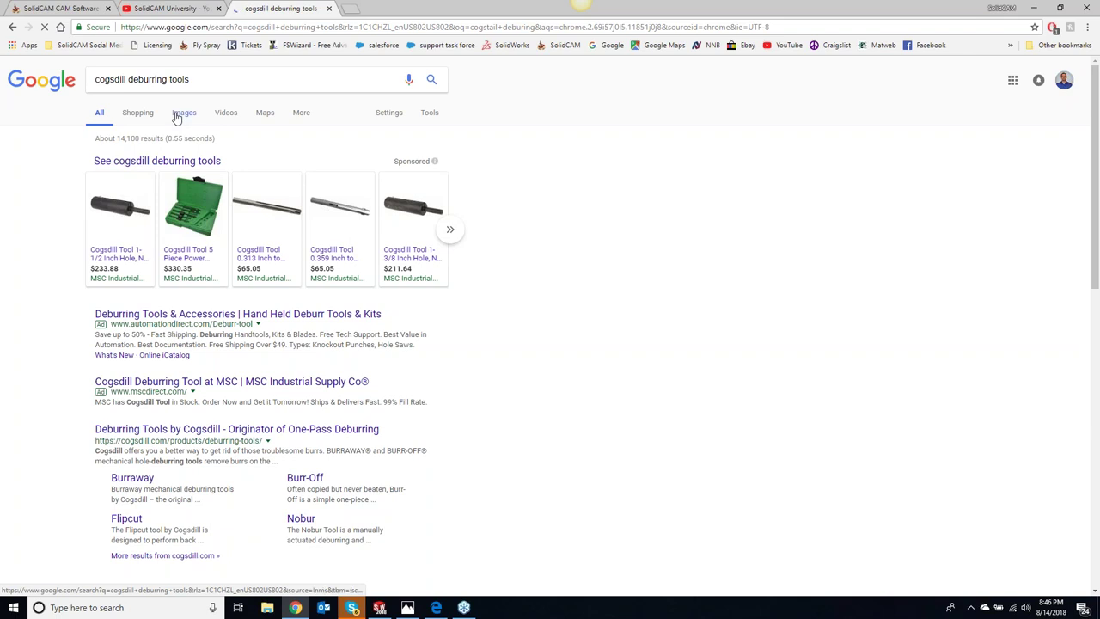
Show the image results and preview the silver Cogsdill deburring tool.
click(178, 115)
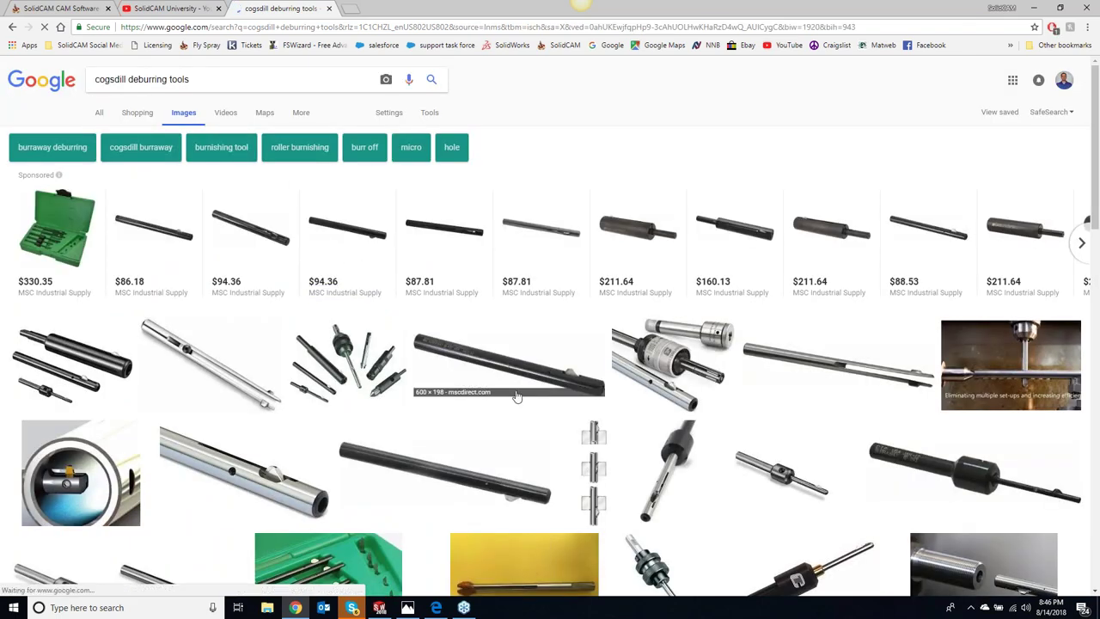
scroll(486, 403, down, 2)
click(324, 391)
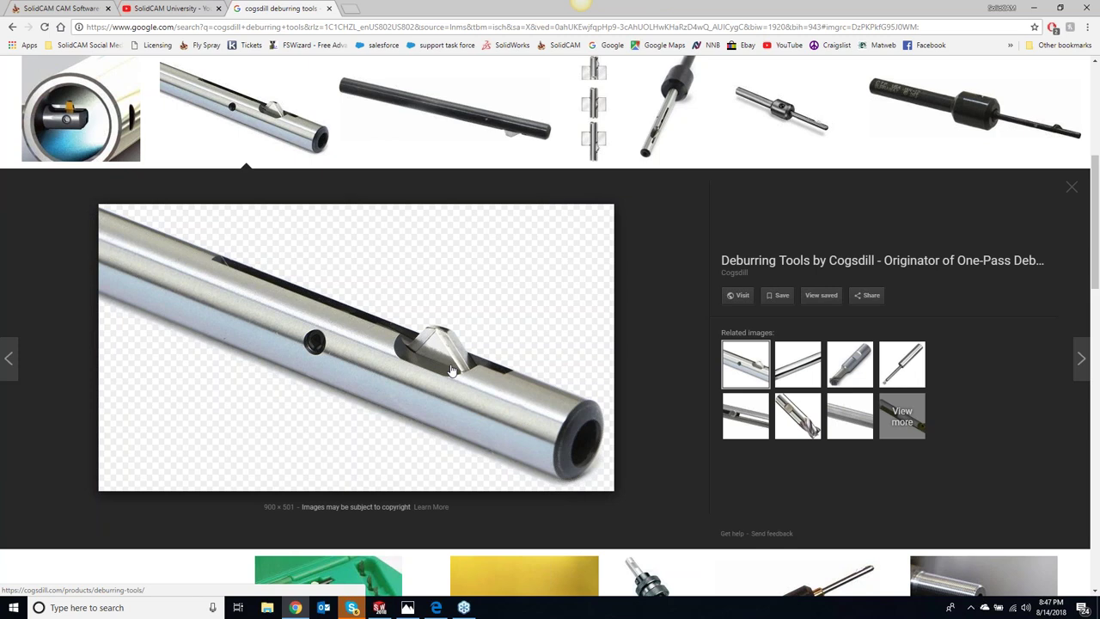
click(1034, 8)
Inspect the tapped hole beside the undercut, then close the HSS_MC_LVR Morph operation dialog.
scroll(634, 363, down, 5)
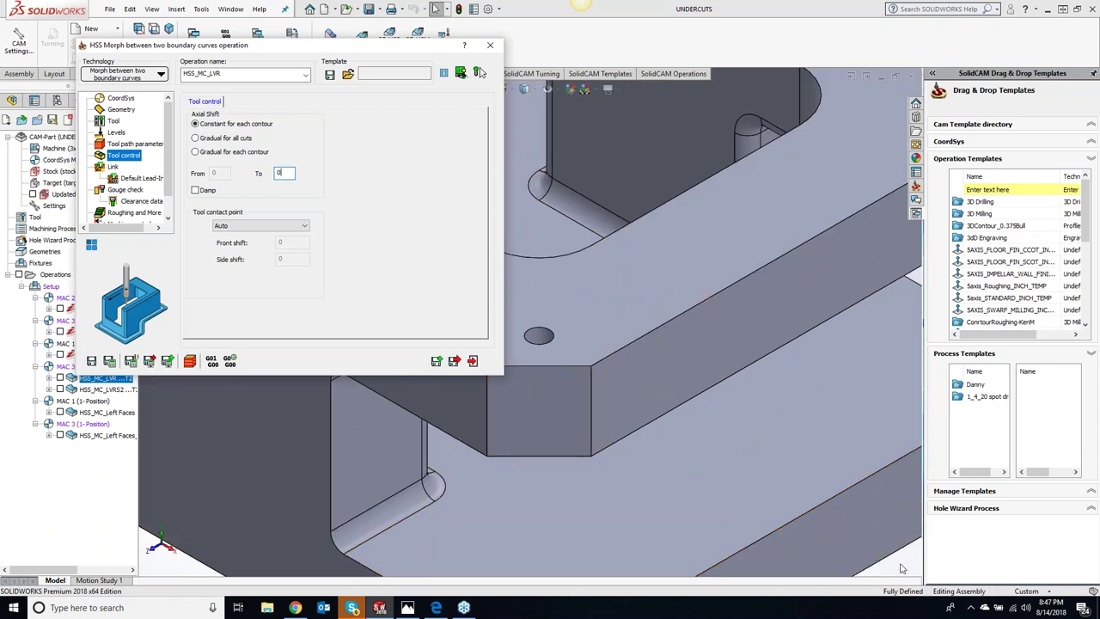
middle_drag(708, 298, 739, 481)
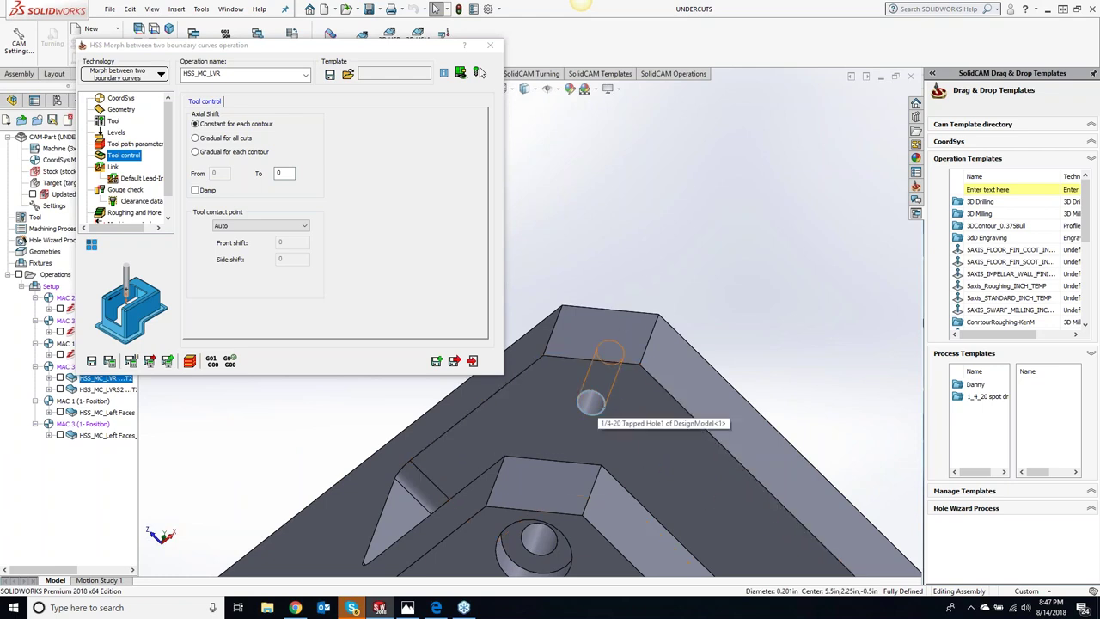
click(591, 403)
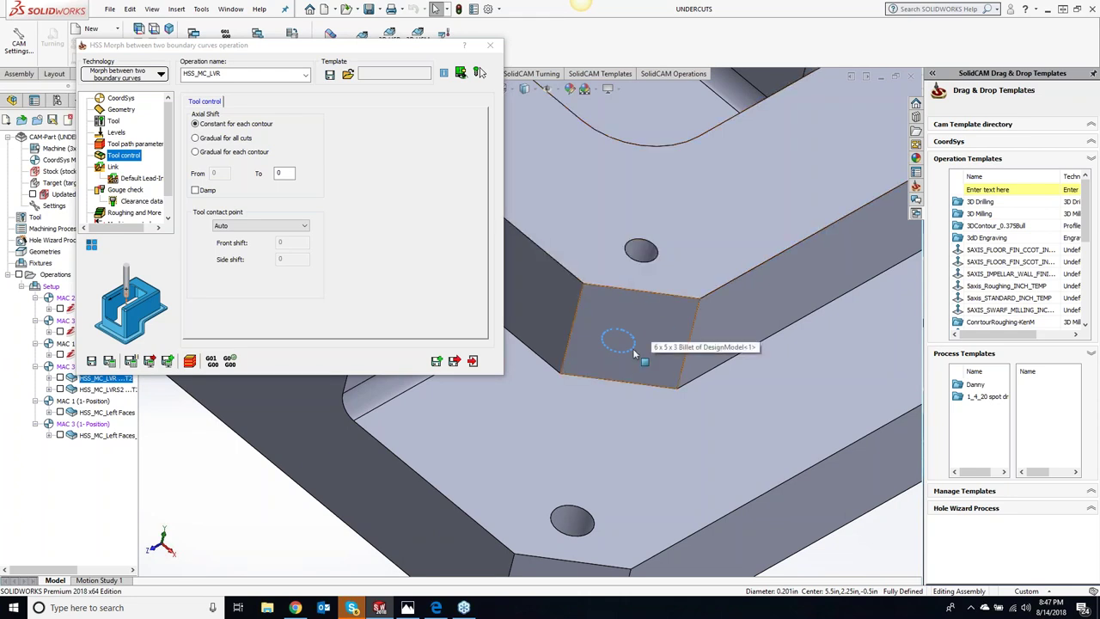
scroll(629, 352, down, 5)
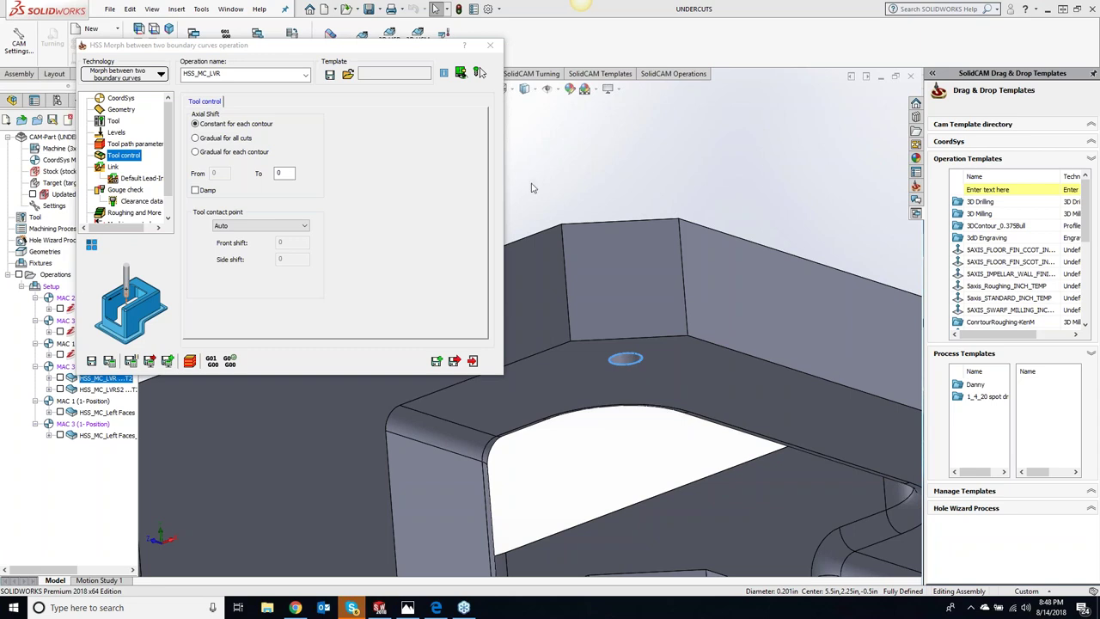
click(495, 52)
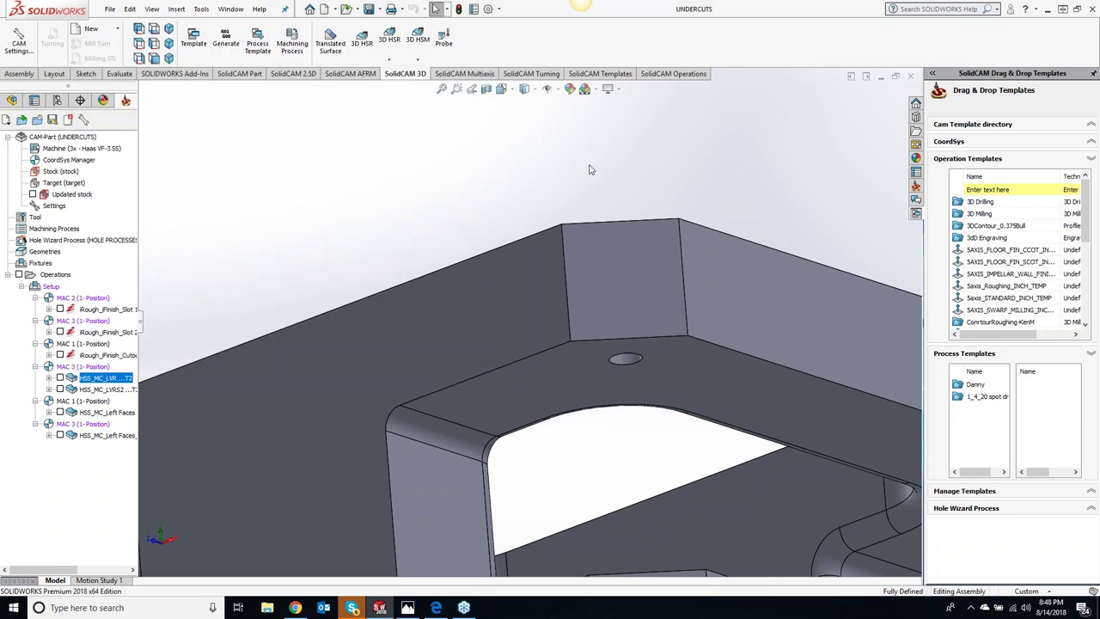
Orbit around the cutout slot, then select the four HSS operations and open their context menu.
mouse_move(481, 172)
middle_down()
mouse_move(449, 209)
mouse_move(456, 187)
mouse_move(429, 192)
mouse_move(505, 256)
mouse_move(550, 249)
middle_up()
middle_drag(339, 429, 516, 282)
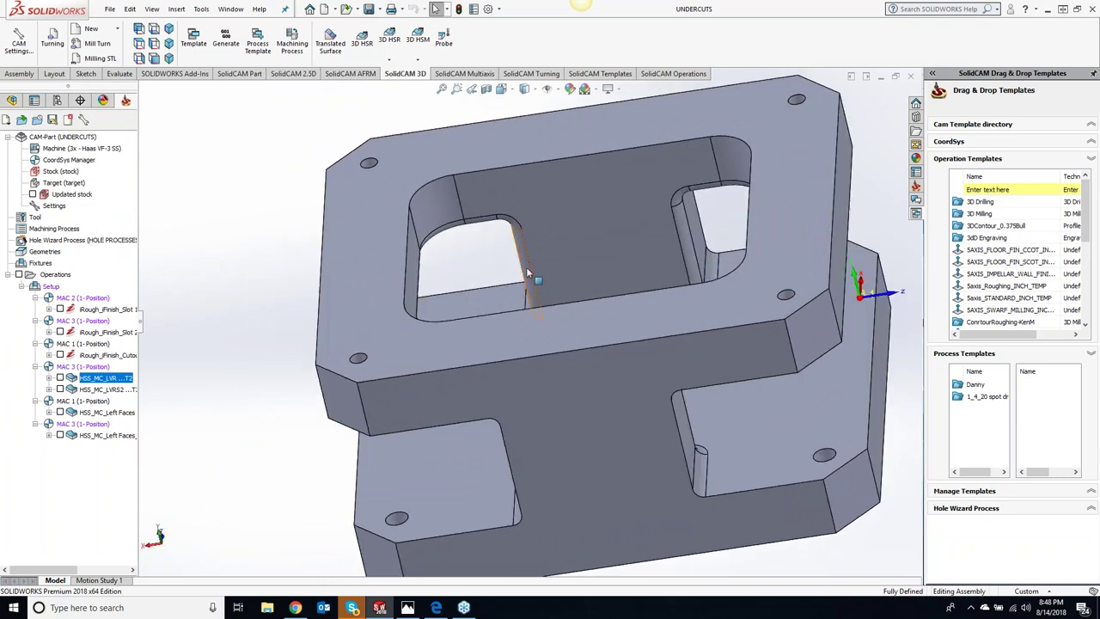
click(524, 259)
mouse_move(526, 262)
middle_down()
mouse_move(604, 336)
mouse_move(503, 274)
mouse_move(406, 339)
middle_up()
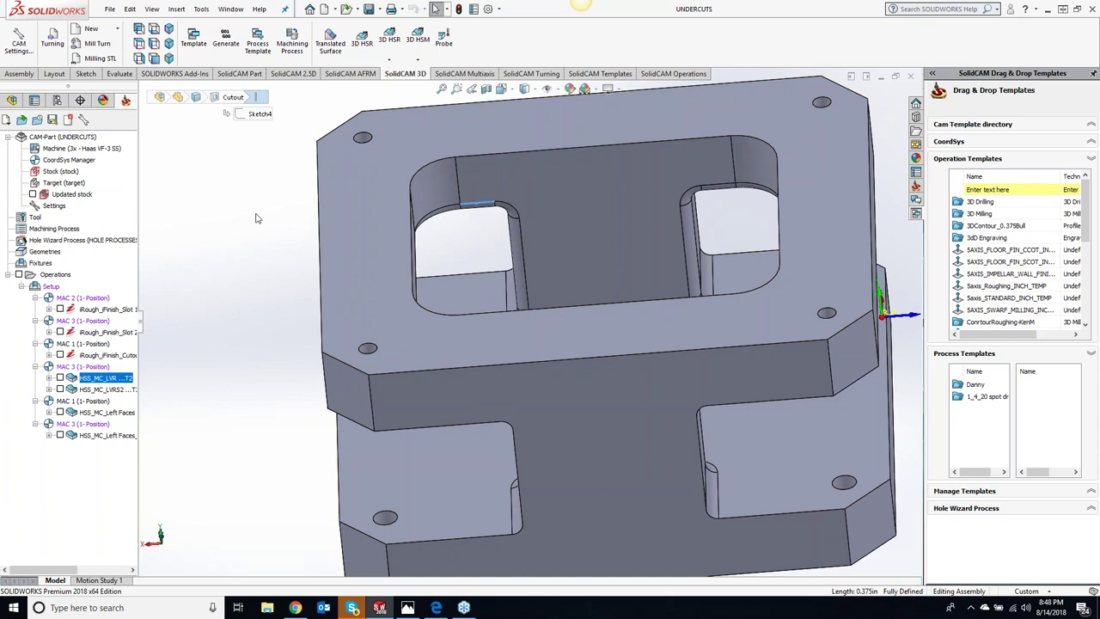
shift+click(89, 437)
right_click(88, 437)
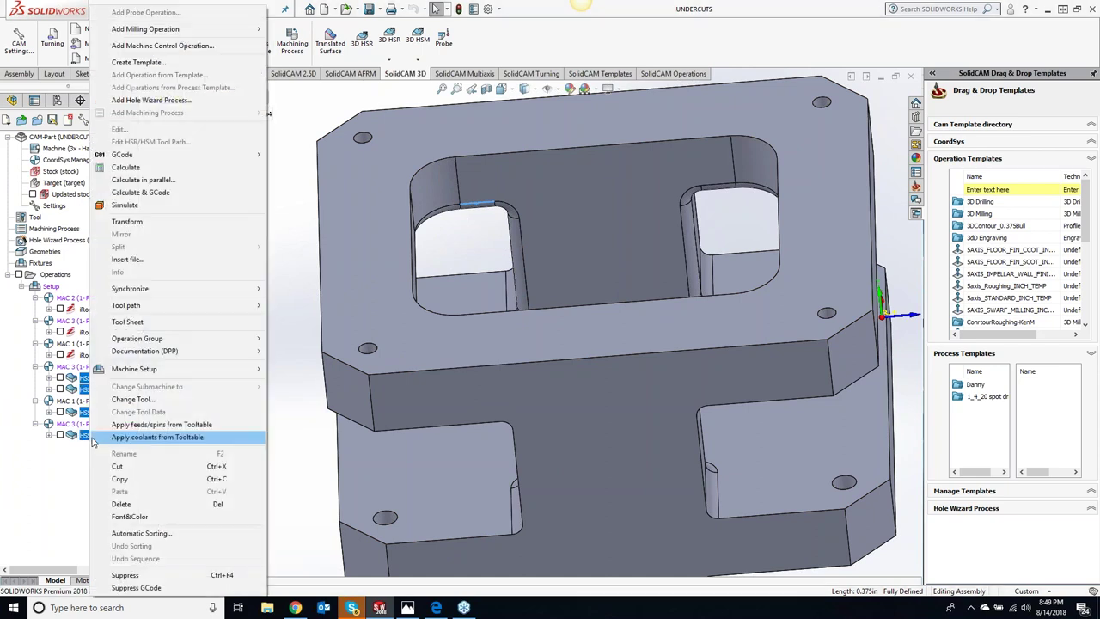
Simulate the selected HSS operations in SolidVerify mode.
click(125, 204)
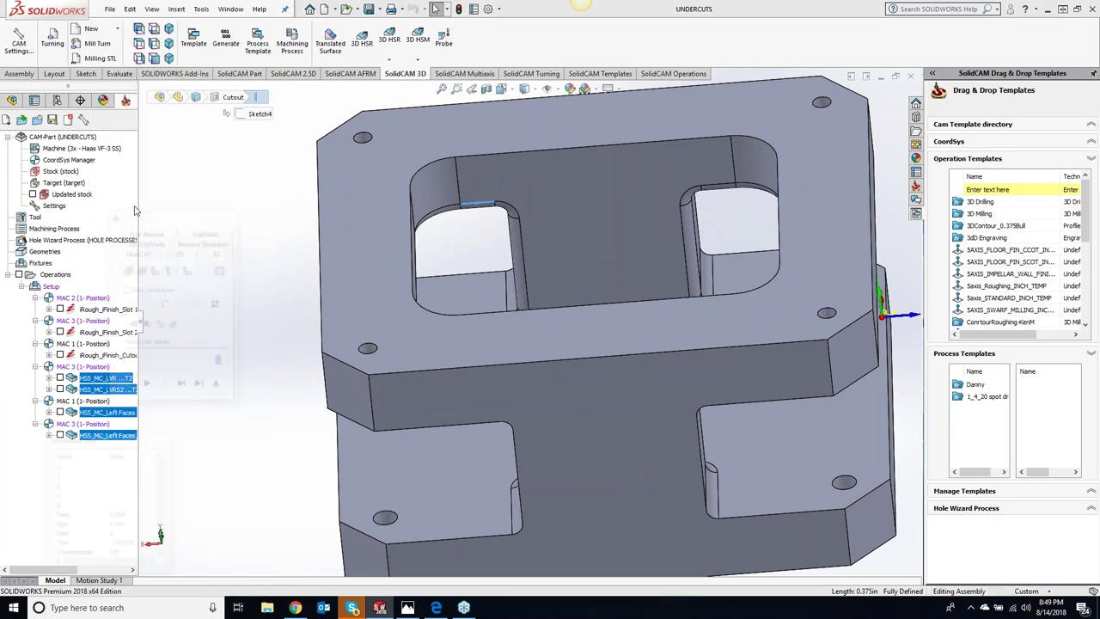
click(208, 232)
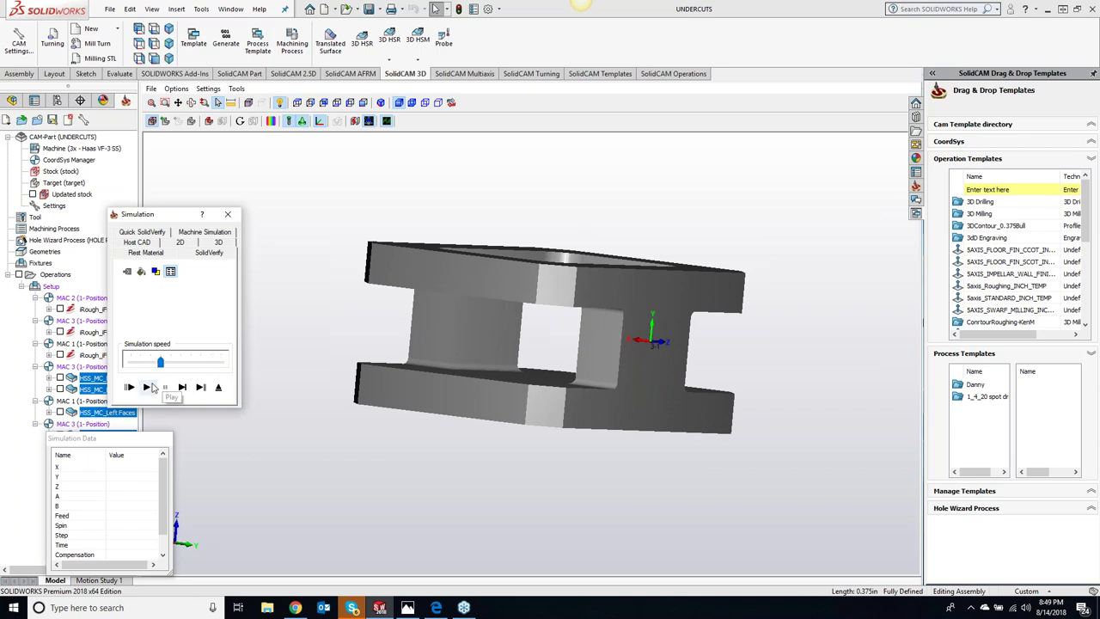
Play SolidVerify at maximum speed from an isometric view, zooming in on the undercut slots.
click(149, 387)
mouse_move(301, 428)
middle_down()
mouse_move(414, 361)
mouse_move(800, 397)
mouse_move(702, 319)
mouse_move(681, 332)
mouse_move(595, 342)
mouse_move(777, 332)
mouse_move(739, 337)
middle_up()
drag(160, 362, 207, 368)
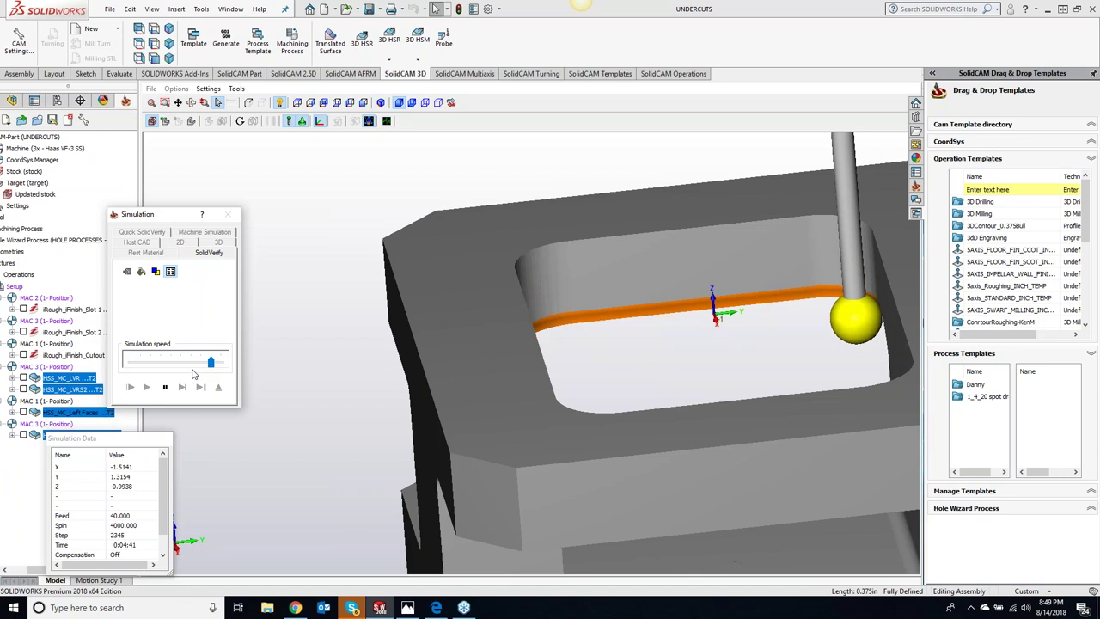
drag(211, 362, 222, 362)
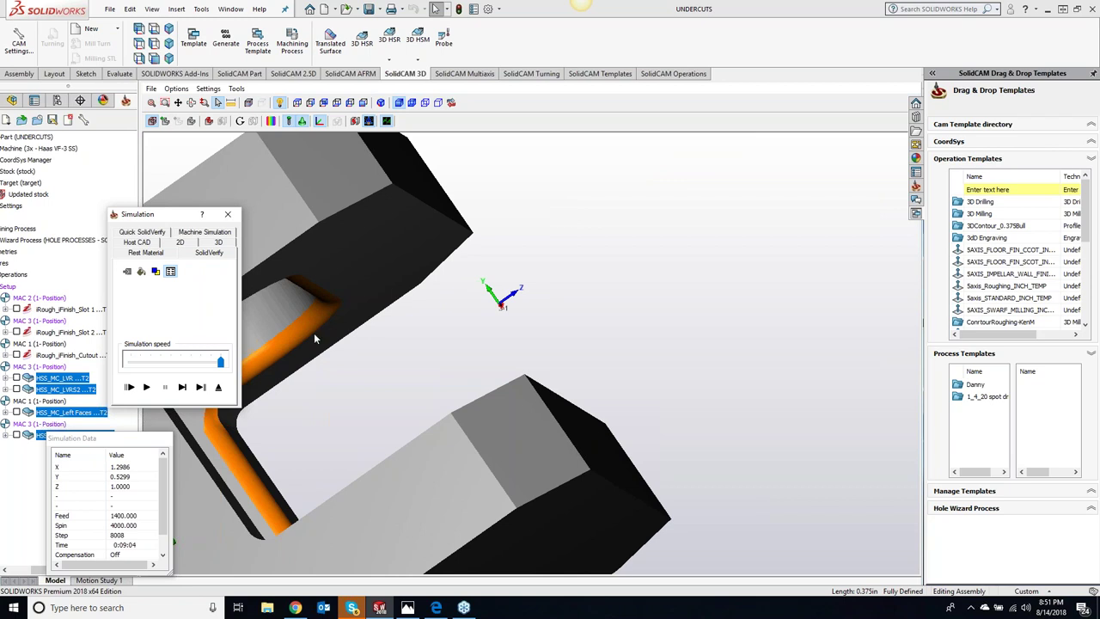
scroll(313, 333, up, 2)
scroll(339, 331, up, 2)
scroll(314, 325, up, 2)
Rotate the simulated part to inspect the undercuts, then bring back the Chrome deburring-tool images.
mouse_move(314, 324)
middle_down()
mouse_move(316, 304)
mouse_move(383, 296)
mouse_move(341, 298)
mouse_move(356, 314)
middle_up()
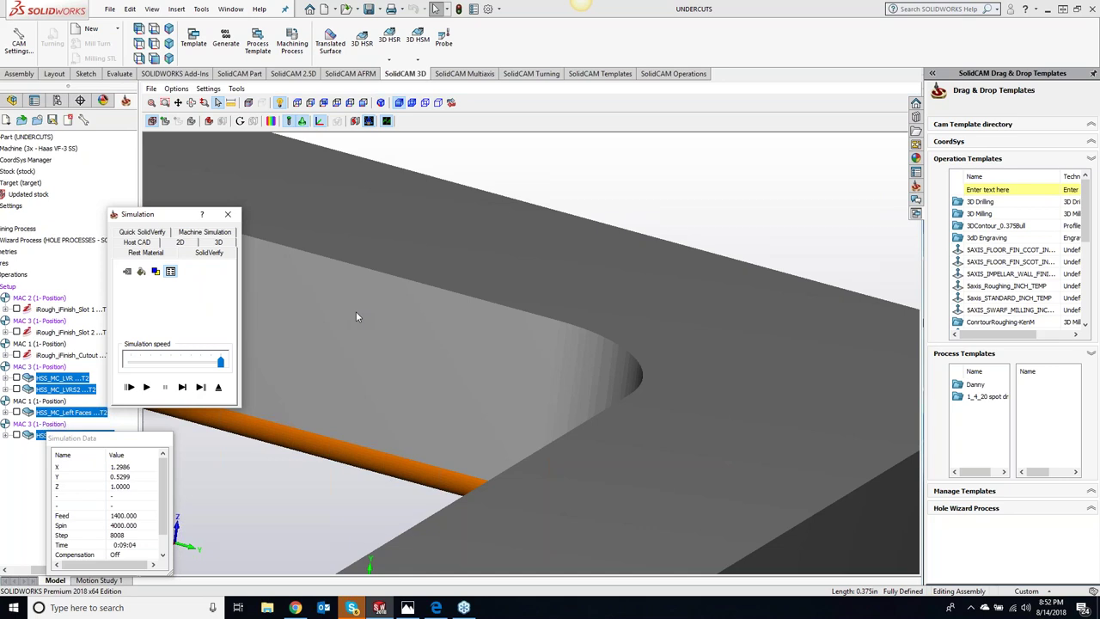
click(295, 608)
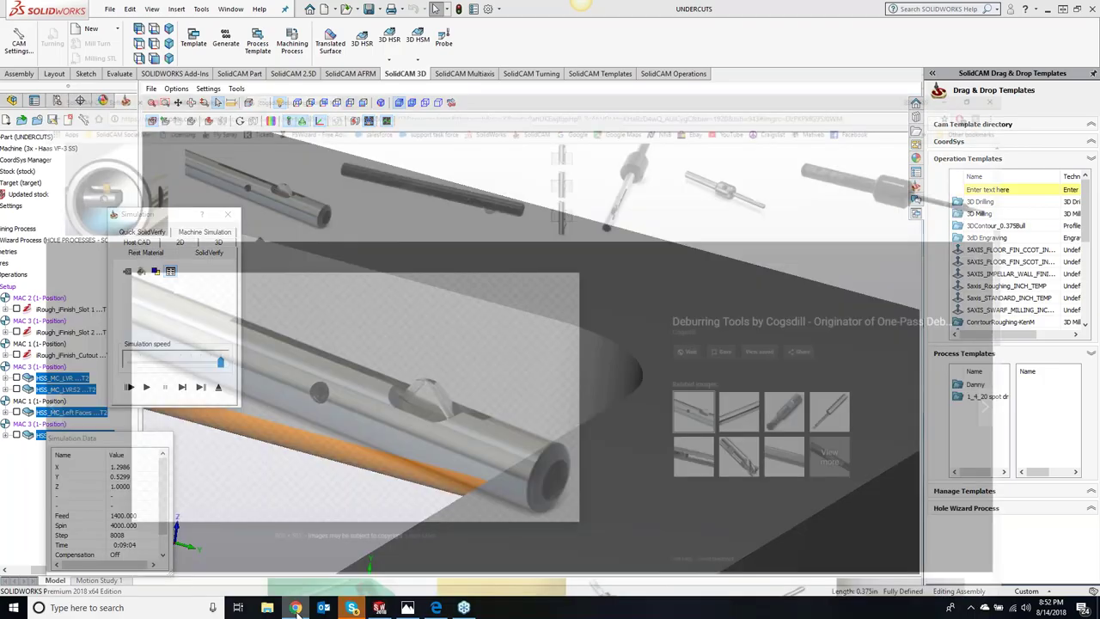
Open the KevCAM Online Night School registration page and scroll to the class sign-ups.
click(186, 7)
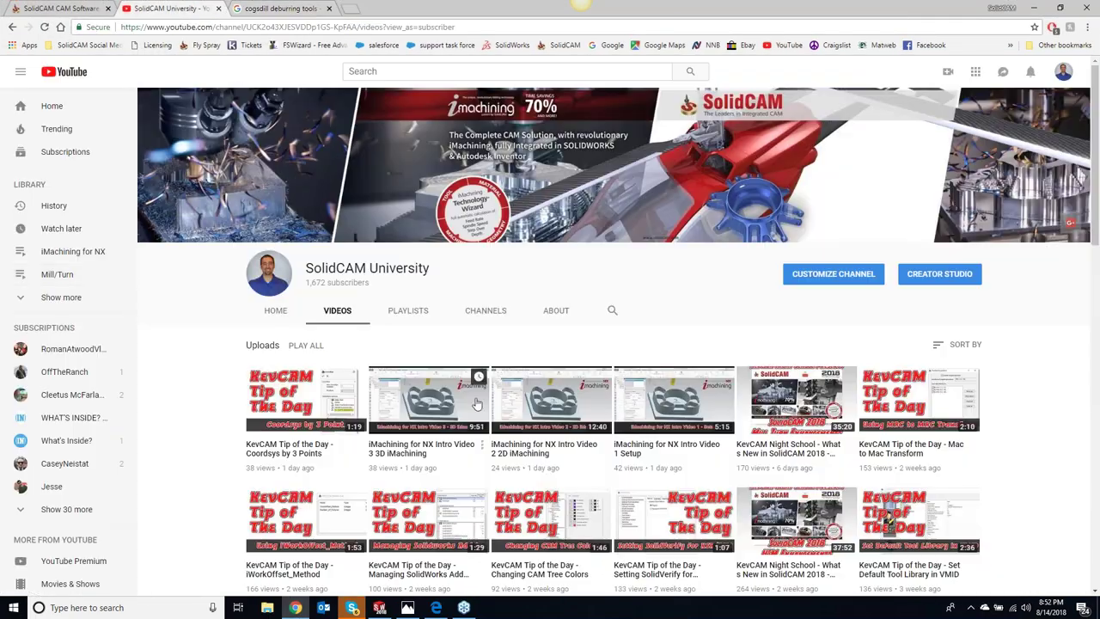
click(84, 10)
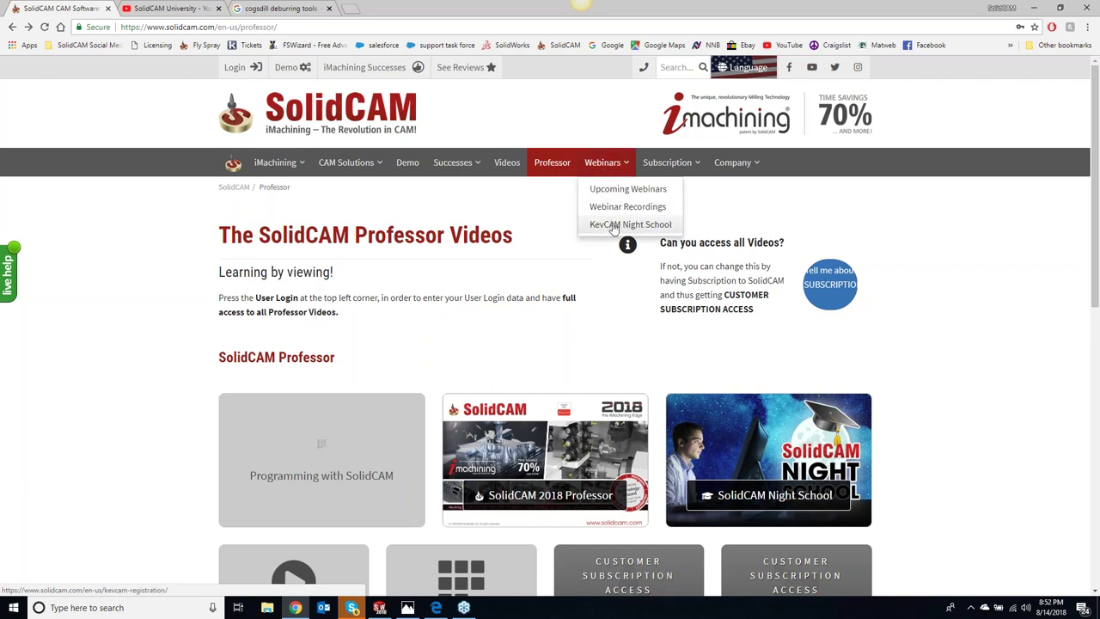
click(612, 222)
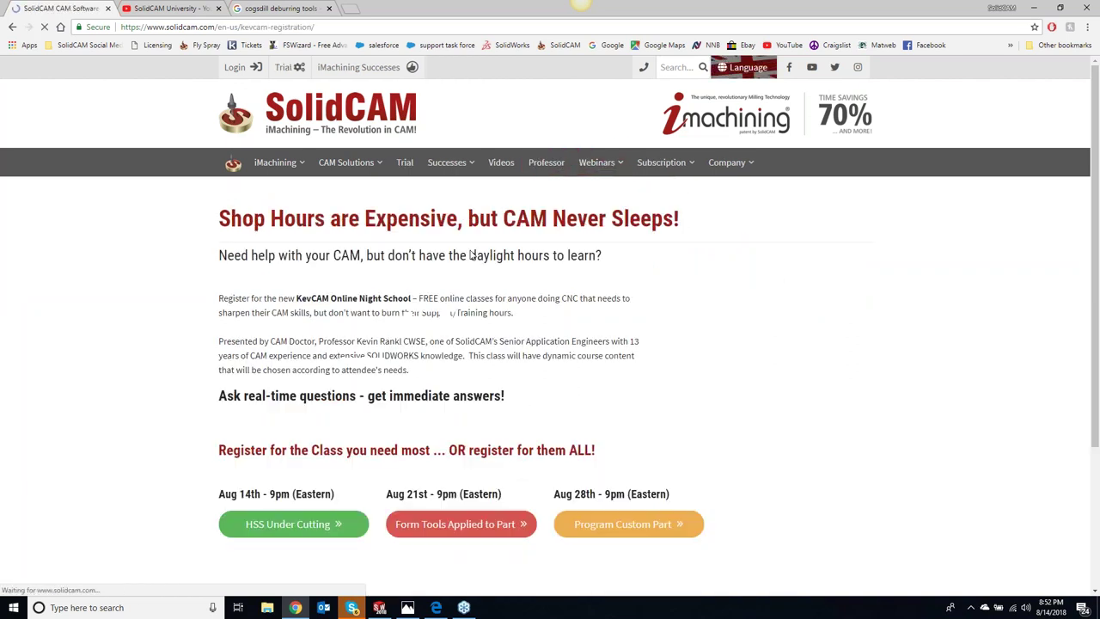
scroll(456, 275, down, 4)
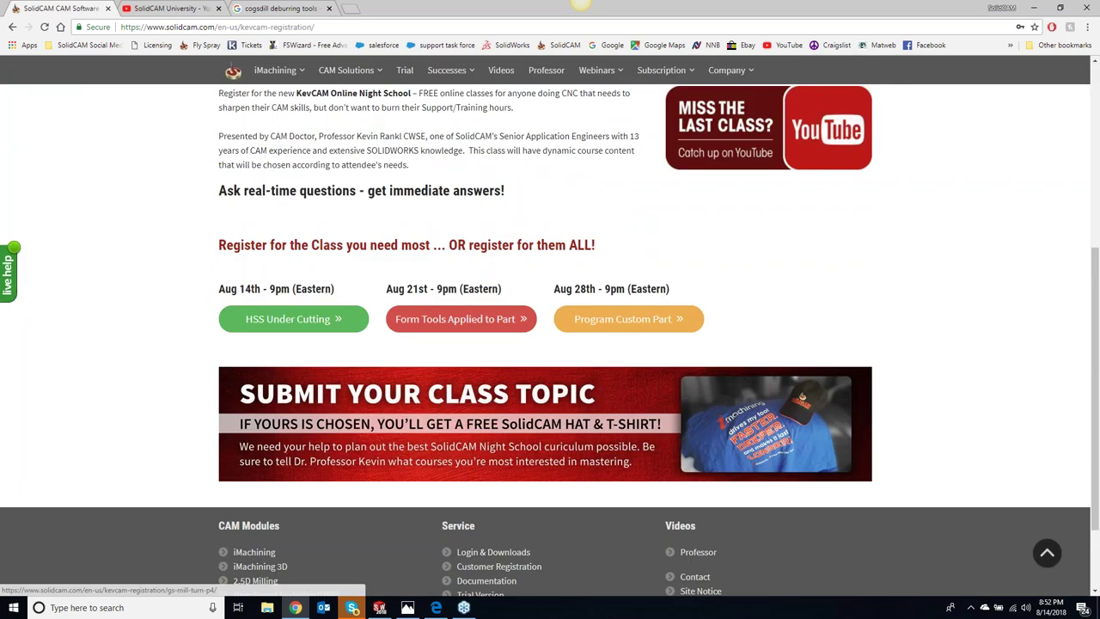
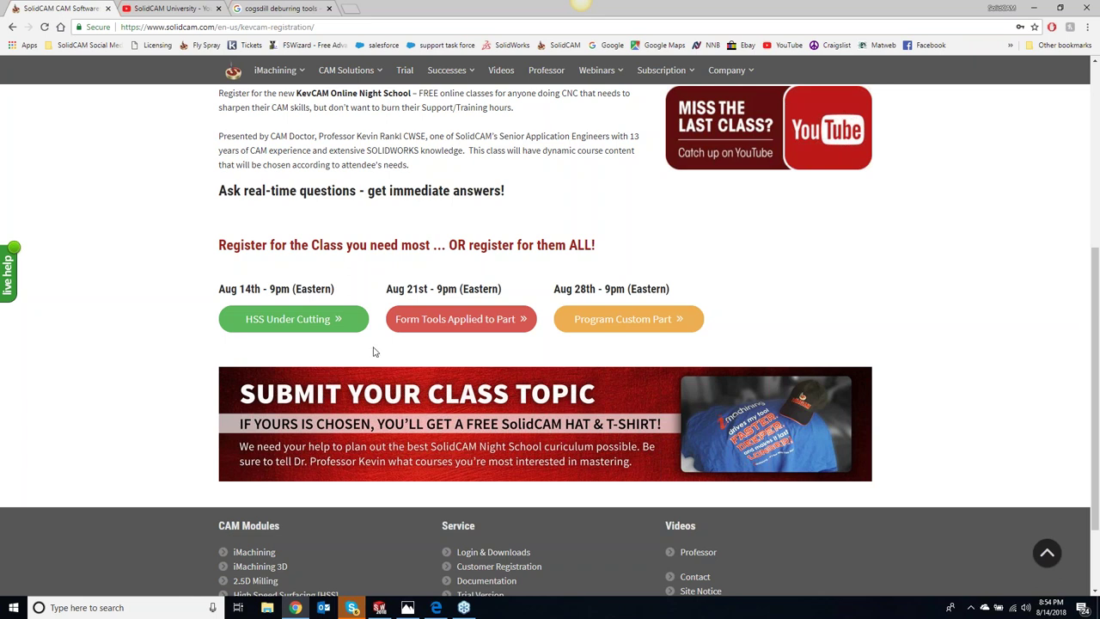
From the KevCAM Night School page header, change the SolidCAM site language to US English.
scroll(360, 272, up, 4)
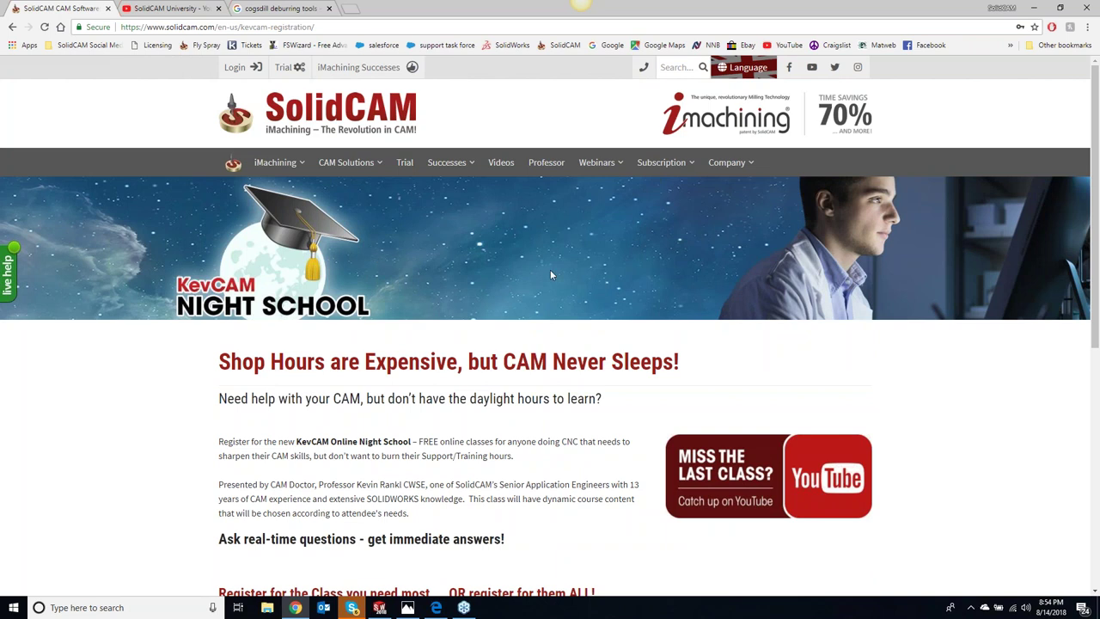
click(726, 69)
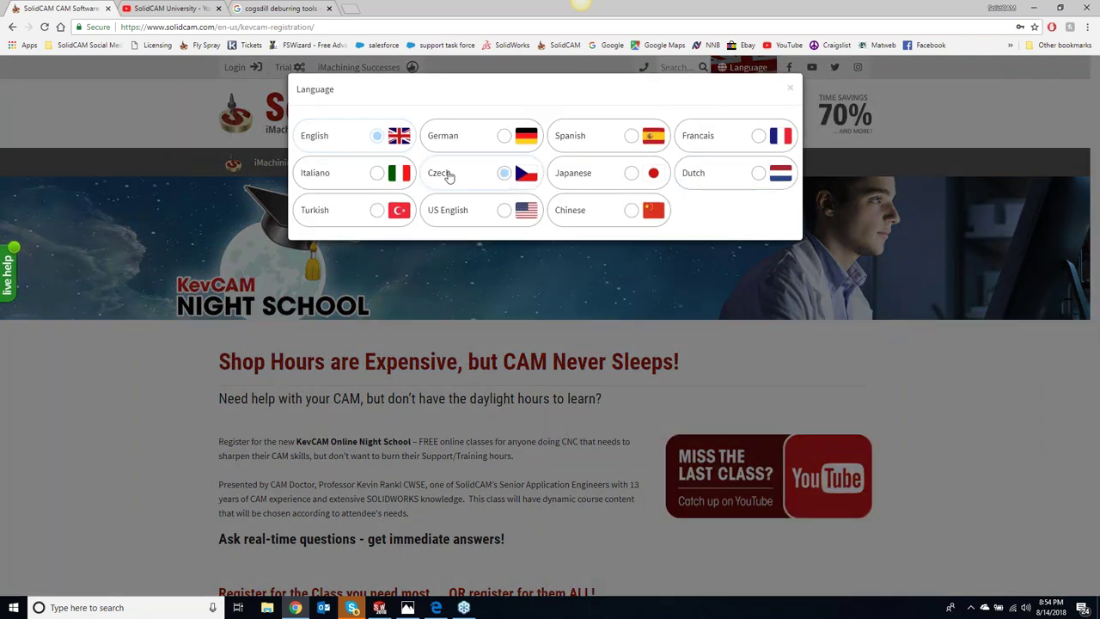
click(475, 216)
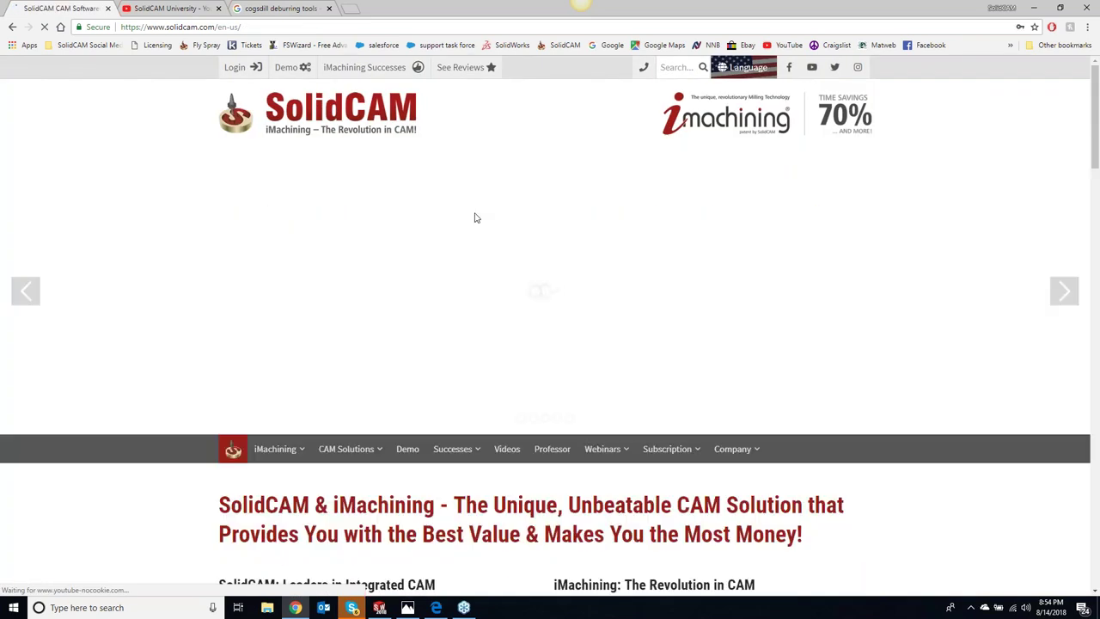